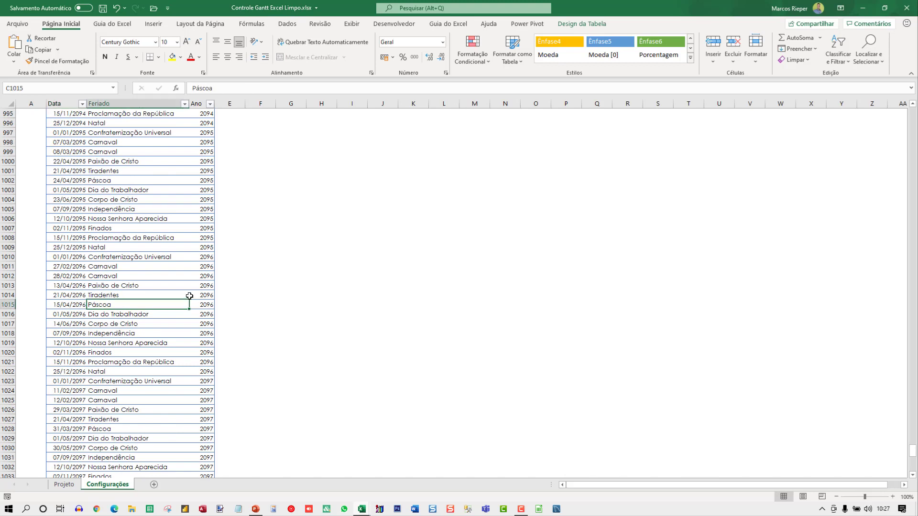
Review the Feriados table on the Configurações sheet, including its Data, Feriado and Ano columns across the years
key("ctrl+Home")
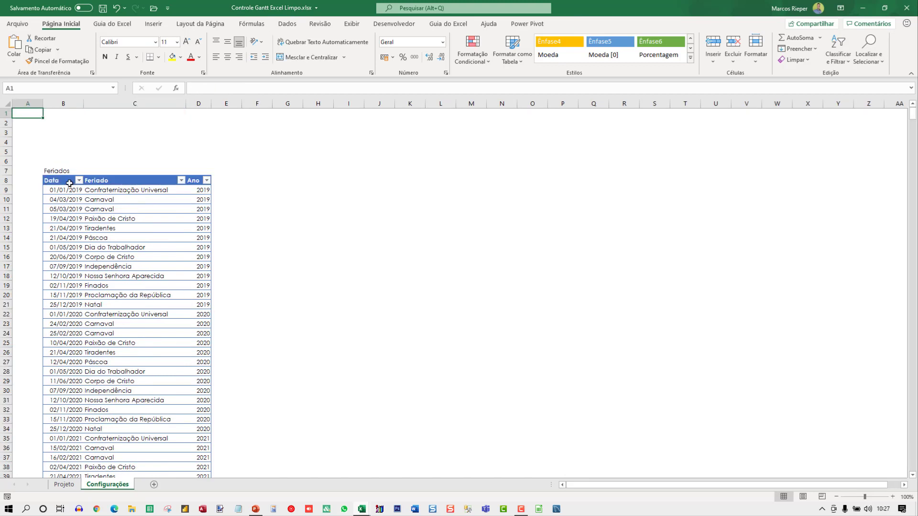
left_click_drag(67, 191, 204, 342)
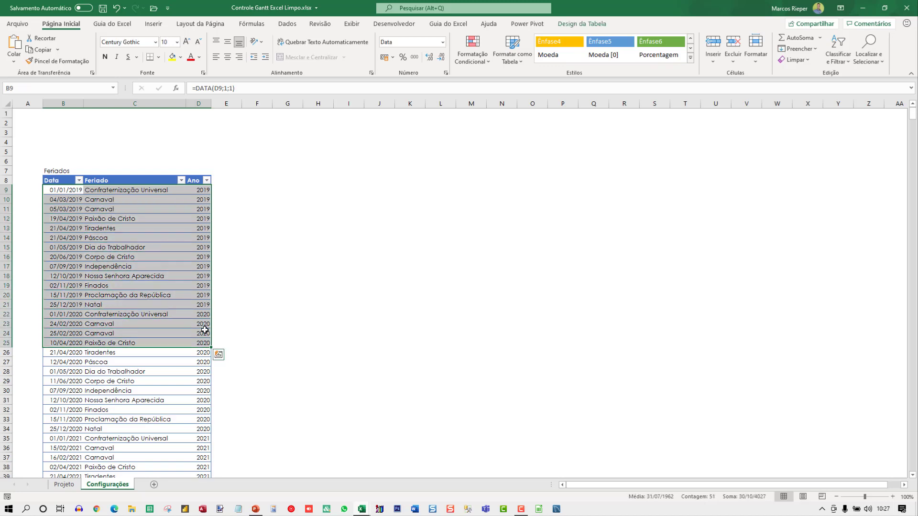
scroll(209, 326, "down", 20)
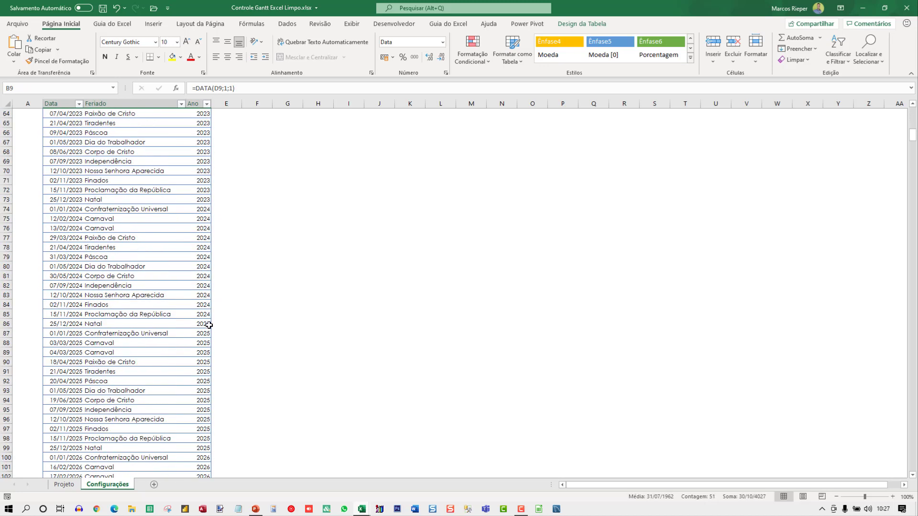
key("ctrl+Down")
key("ctrl+Up")
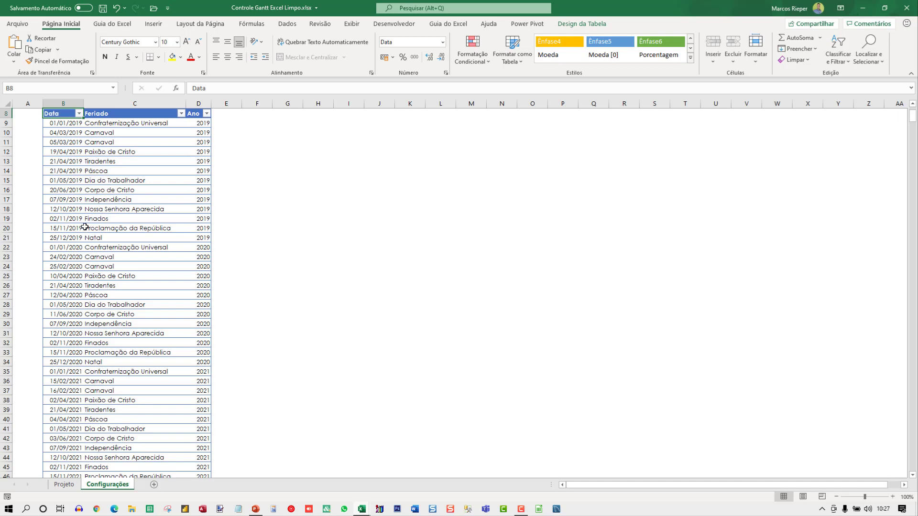
scroll(108, 177, "up", 3)
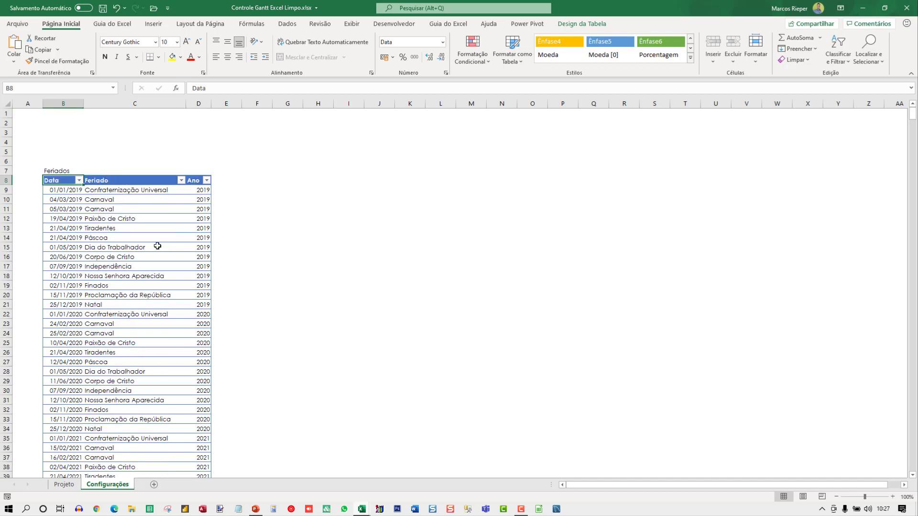
Paste the copied Guia do Excel logo onto the Projeto sheet and position it at the start of row 2 in column B
left_click(64, 485)
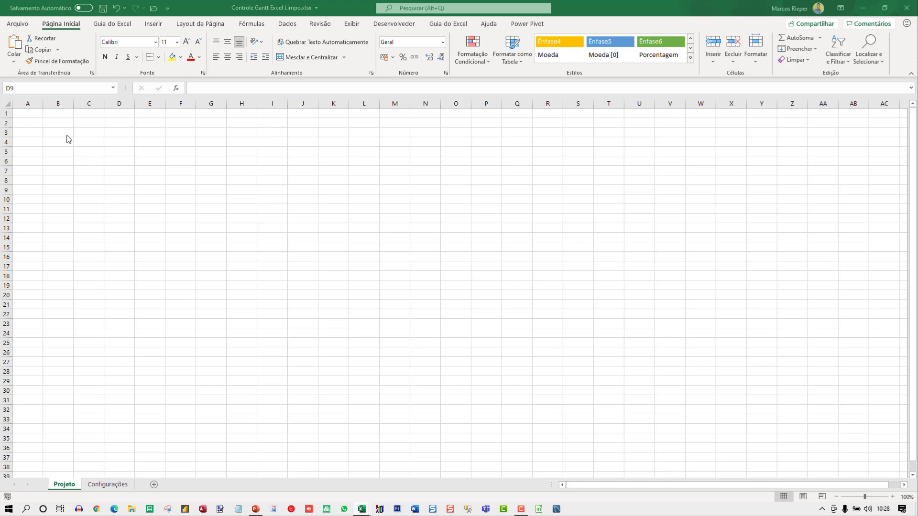
left_click(48, 130)
key("ctrl+v")
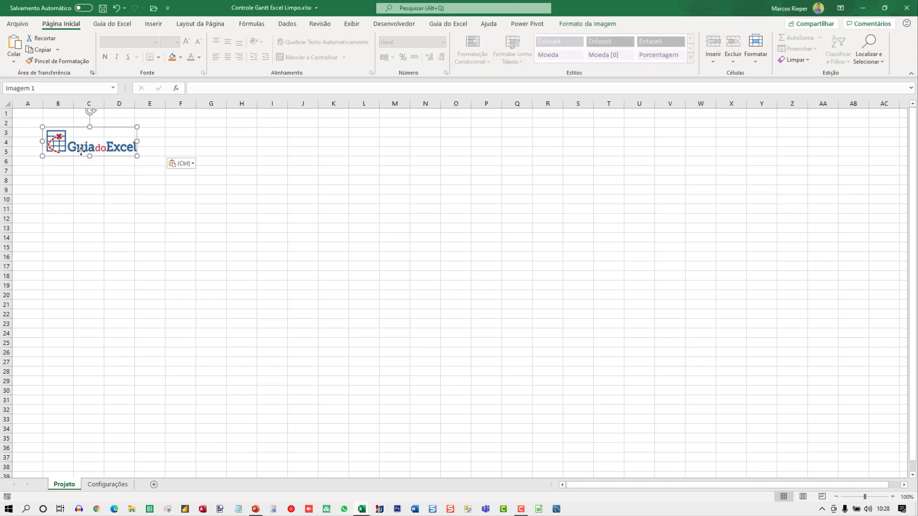
left_click_drag(80, 151, 75, 145)
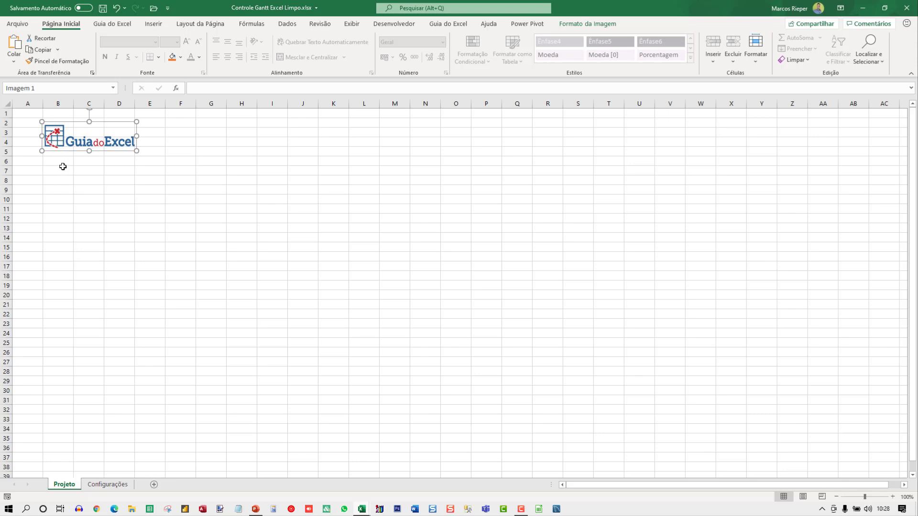
Enter the headers ATIVIDADES, INÍCIO, FIM, DIAS ÚTEIS and PROGRESSO in cells B8 to F8
left_click(63, 166)
key("Down")
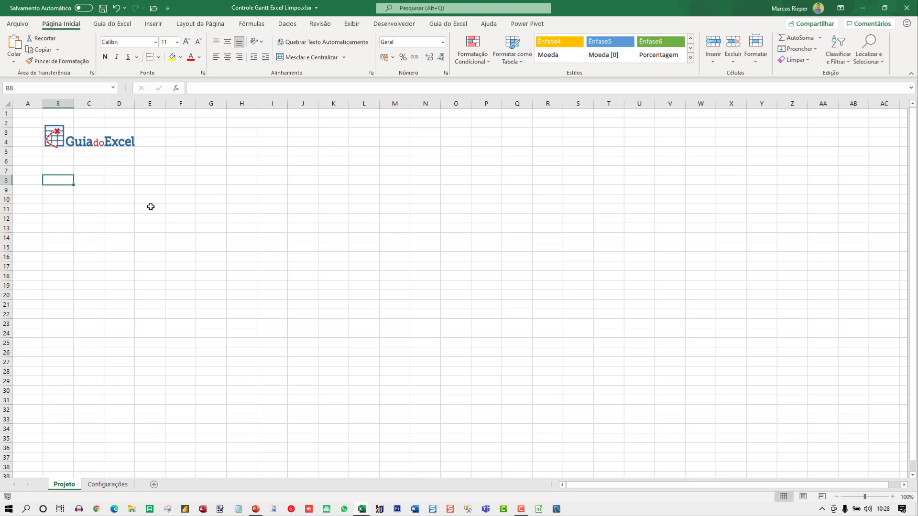
type("ATIVID")
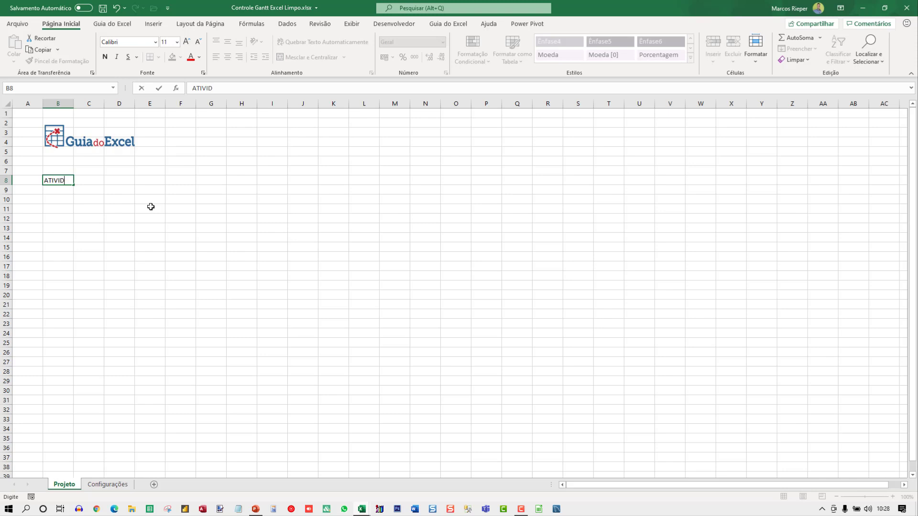
type("ADES")
key("Tab")
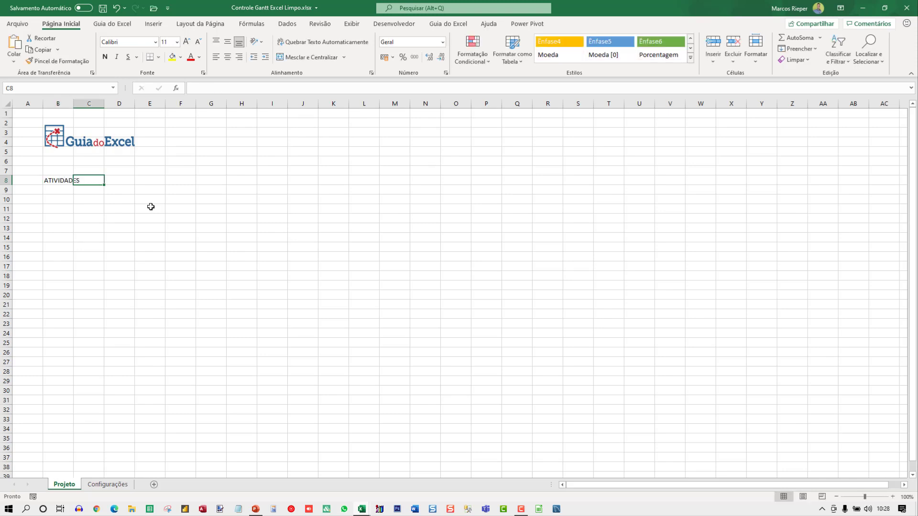
type("INÍCIO")
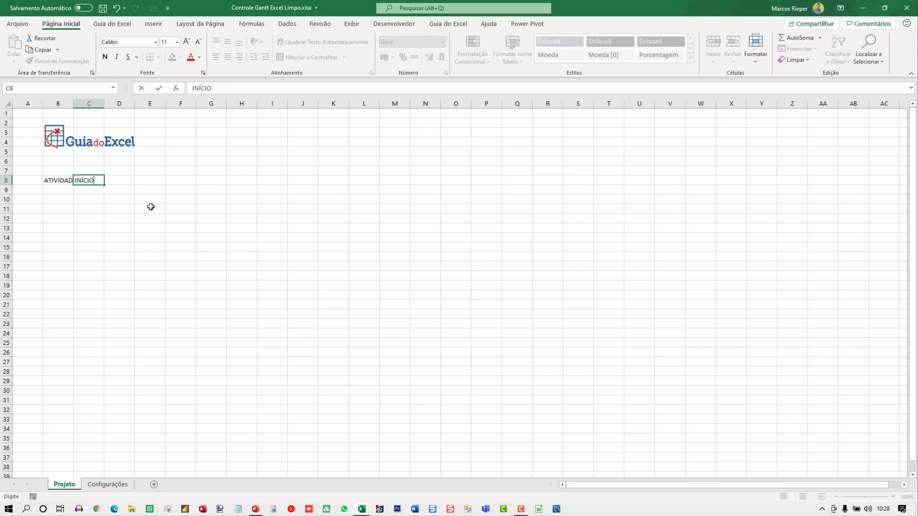
key("Tab")
type("FIM")
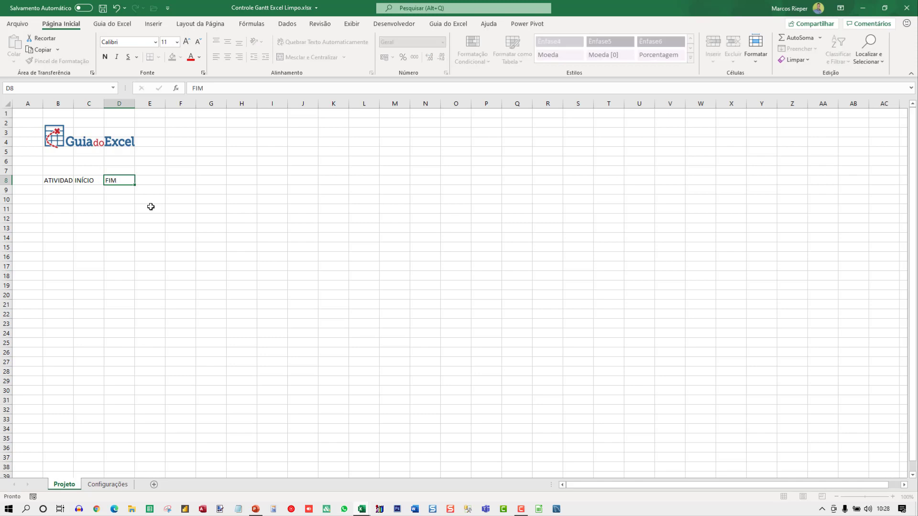
key("Tab")
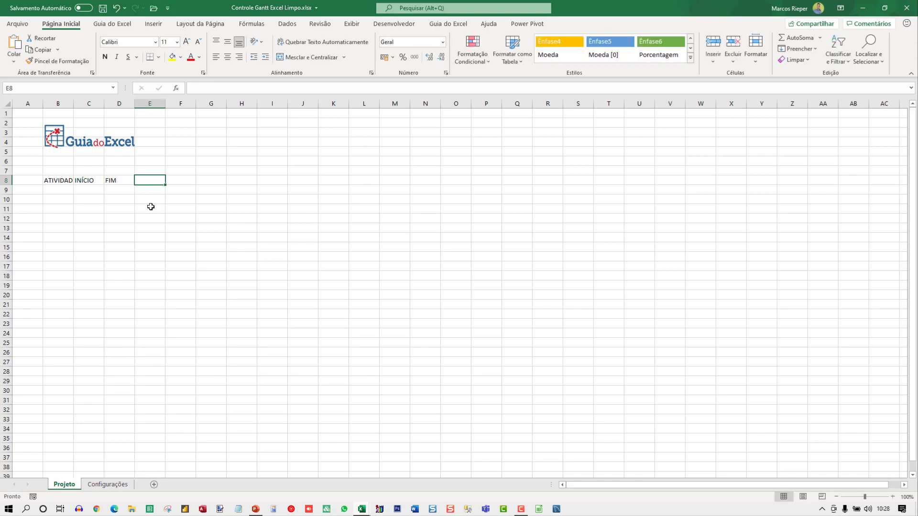
type("DIAS ÚTEIS")
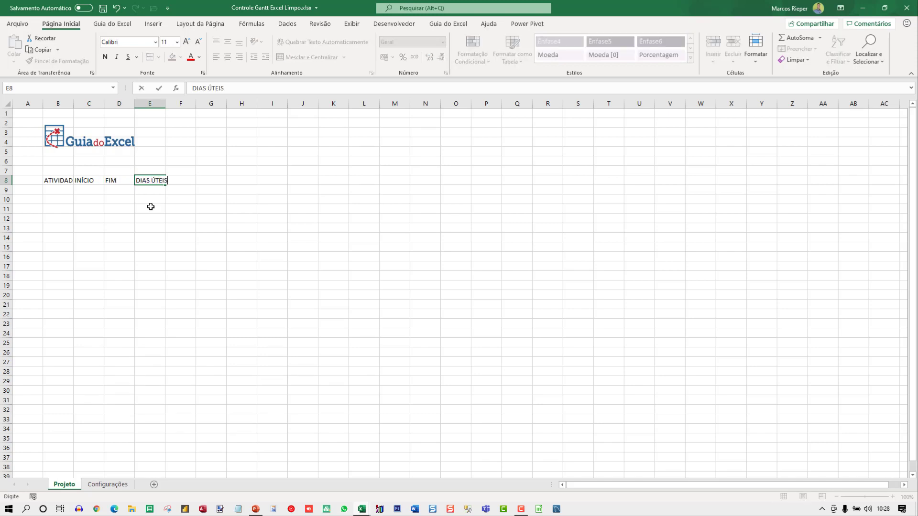
key("Tab")
type("PROGRESSO")
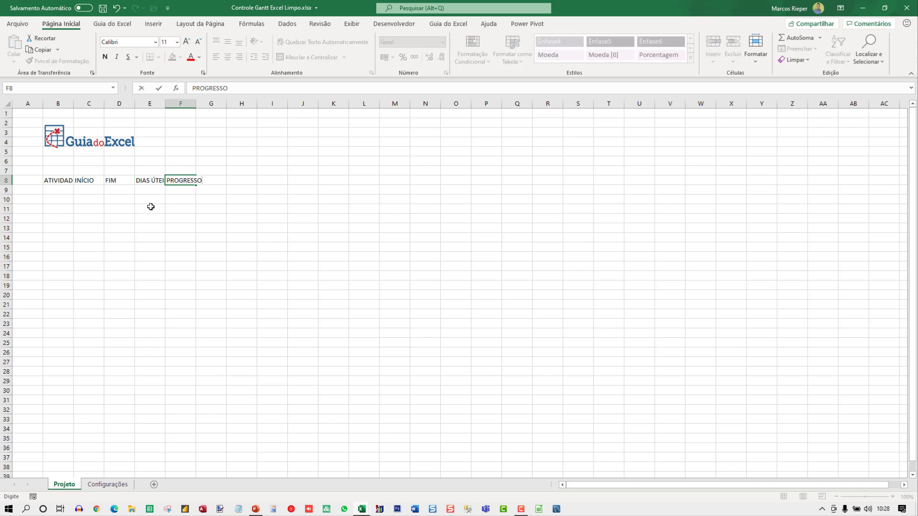
key("Tab")
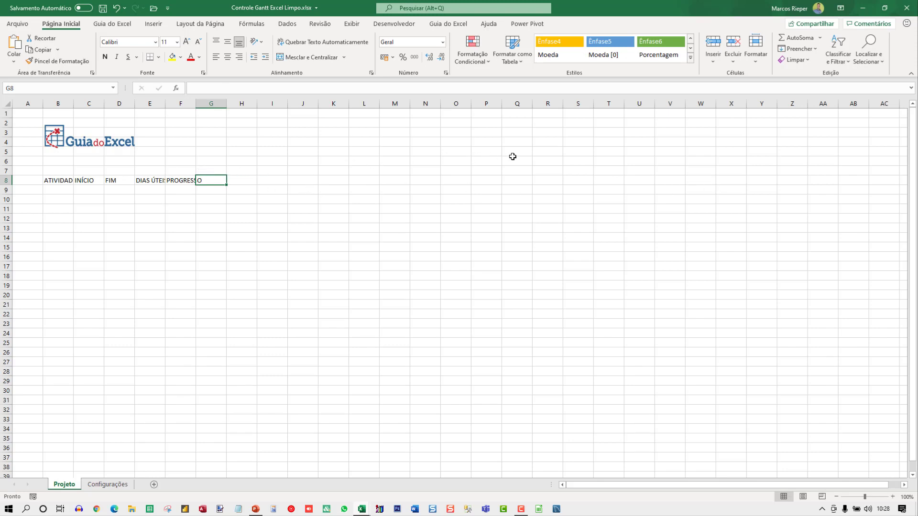
Auto-fit the widths of columns B to G to the header text
left_click_drag(68, 102, 195, 106)
double_click(195, 106)
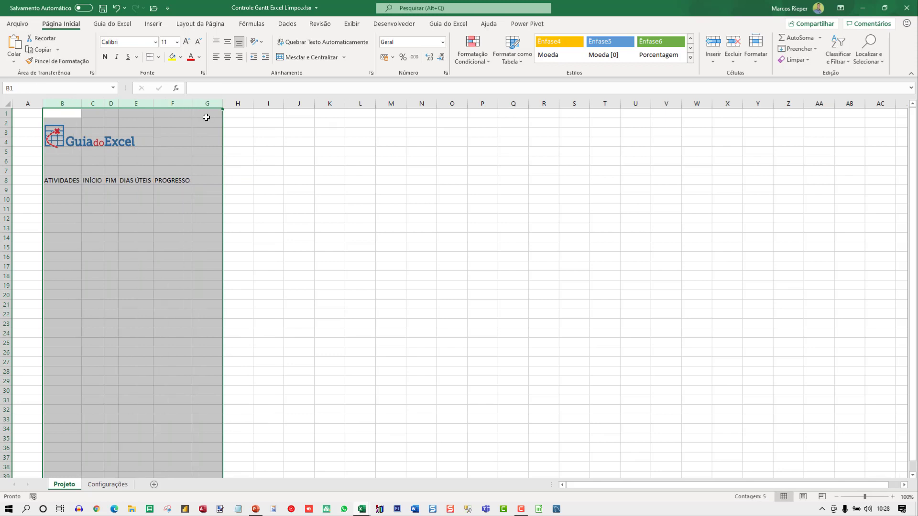
left_click(114, 181)
Enter ETAPA 1, Atividade A, Atividade B and Atividade C in cells B9 to B12 under ATIVIDADES
left_click(53, 178)
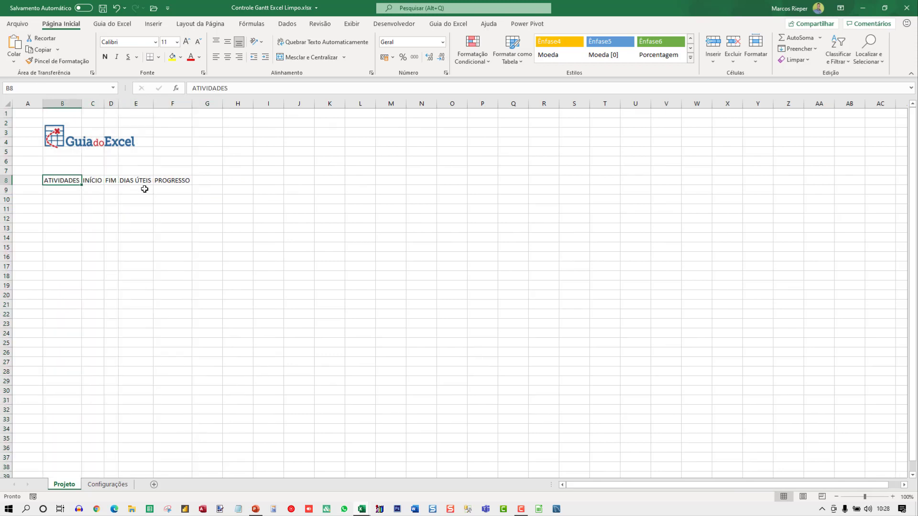
key("Down")
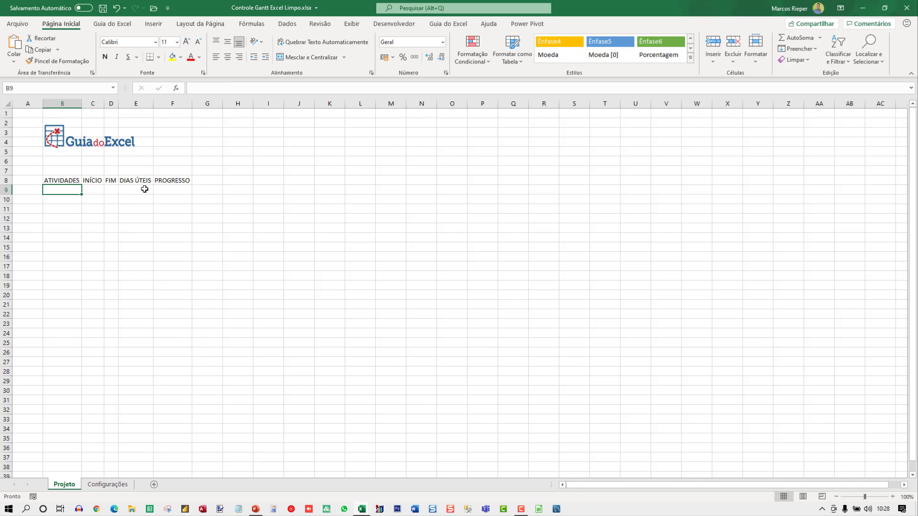
type("ETAPA 1")
key("Return")
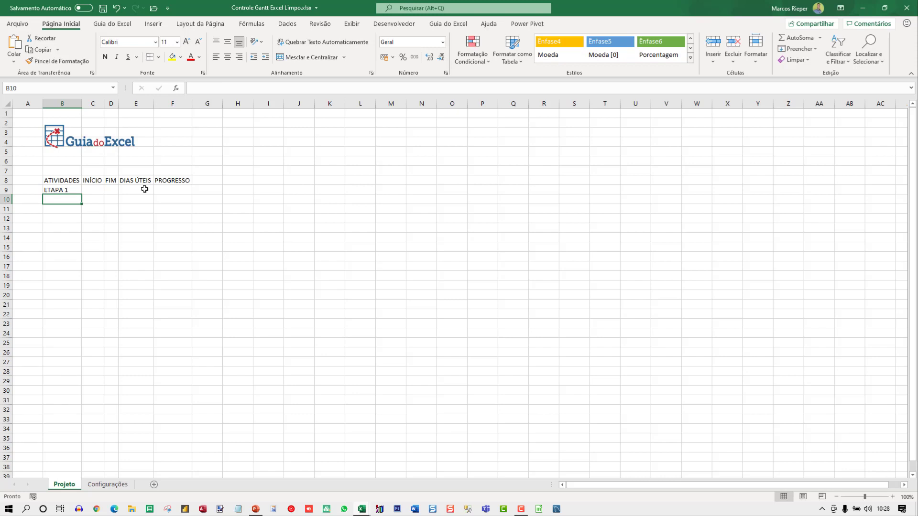
type("Atividae")
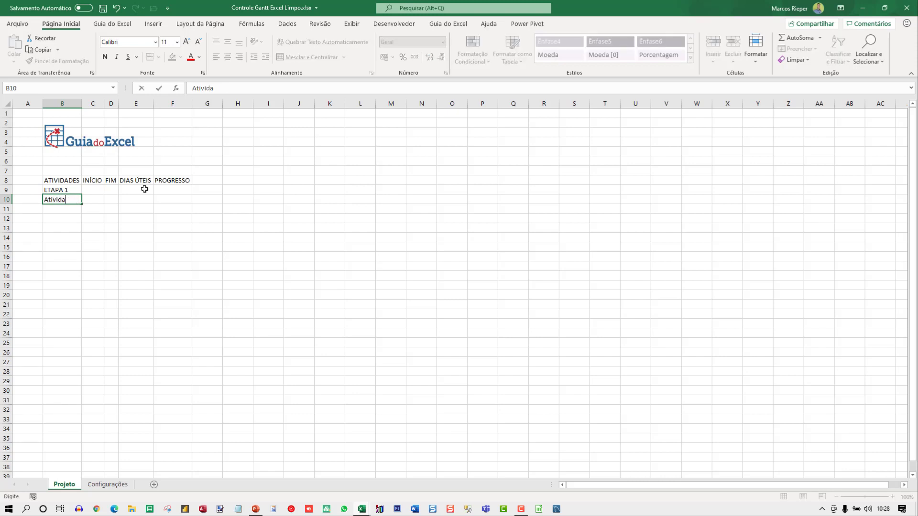
type("de A")
key("Return")
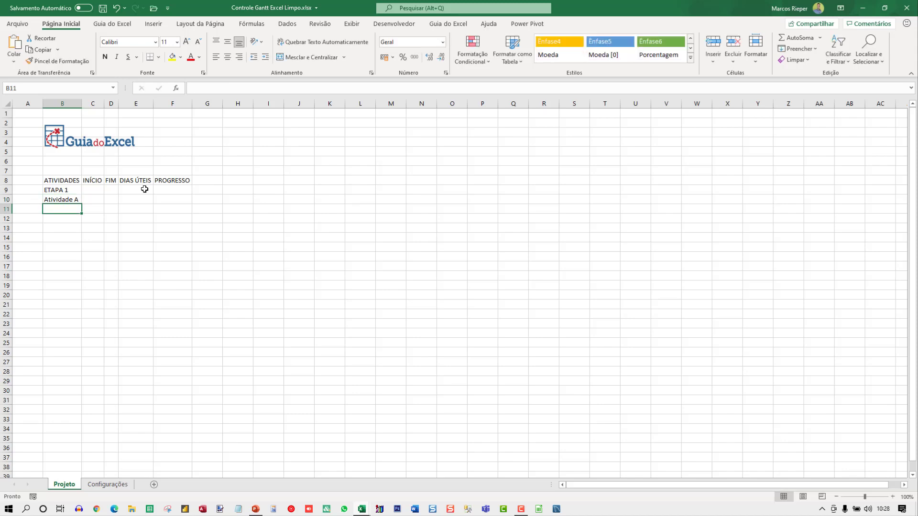
type("Ati")
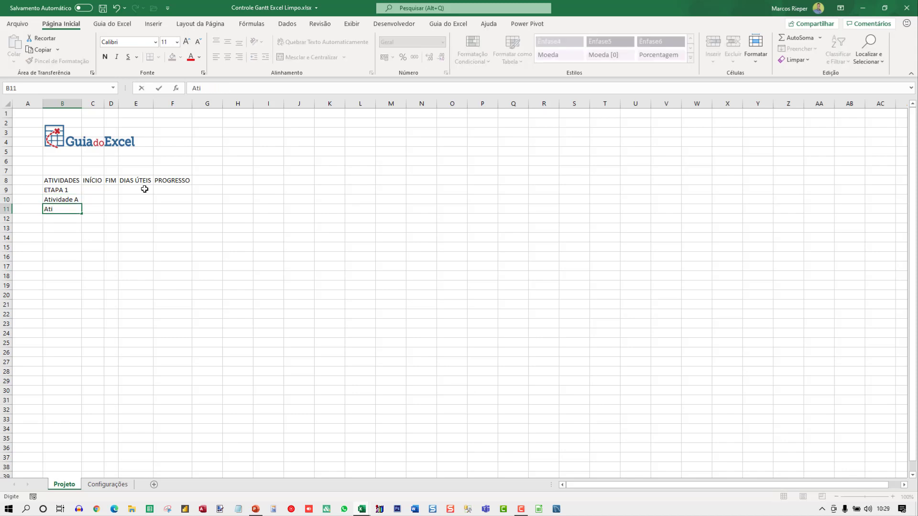
type("vidade B")
key("Return")
type("Atividade ")
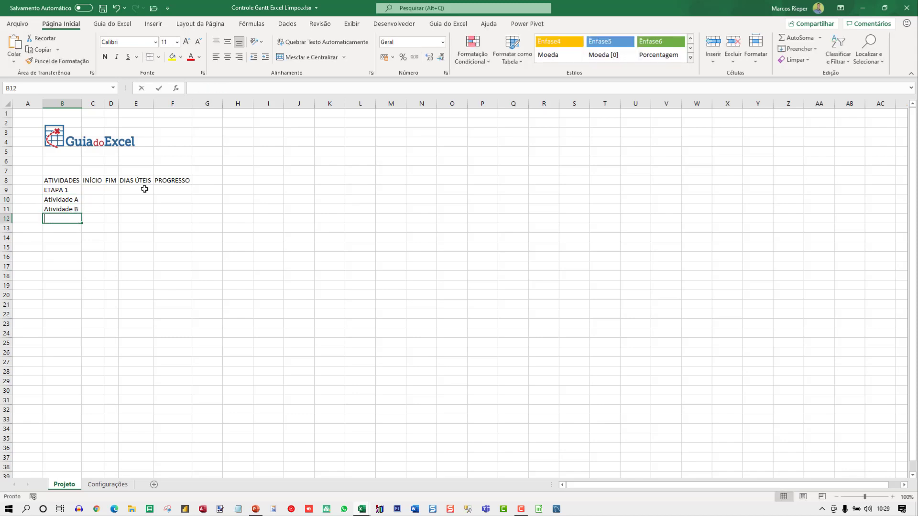
type("C")
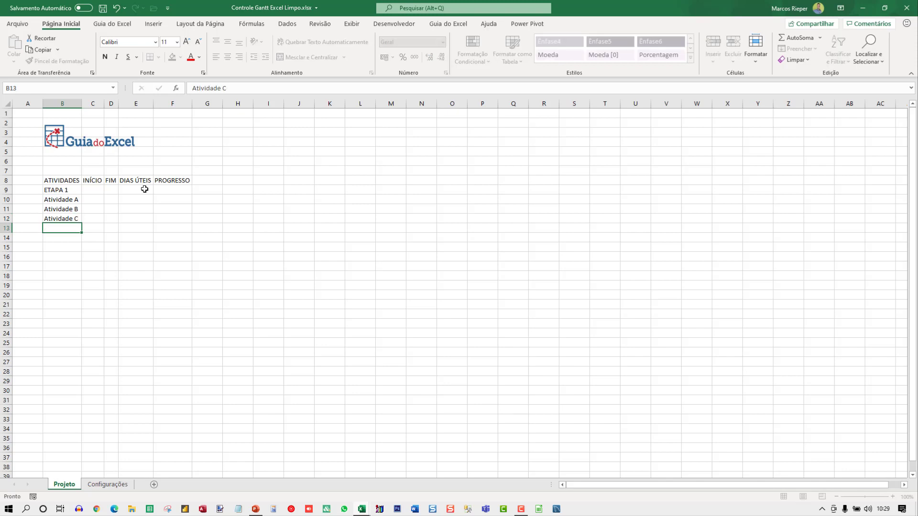
key("ctrl+Return")
Indent Atividade A, B and C by one level and widen column B slightly to fit them
key("shift+Up")
key("shift+Up")
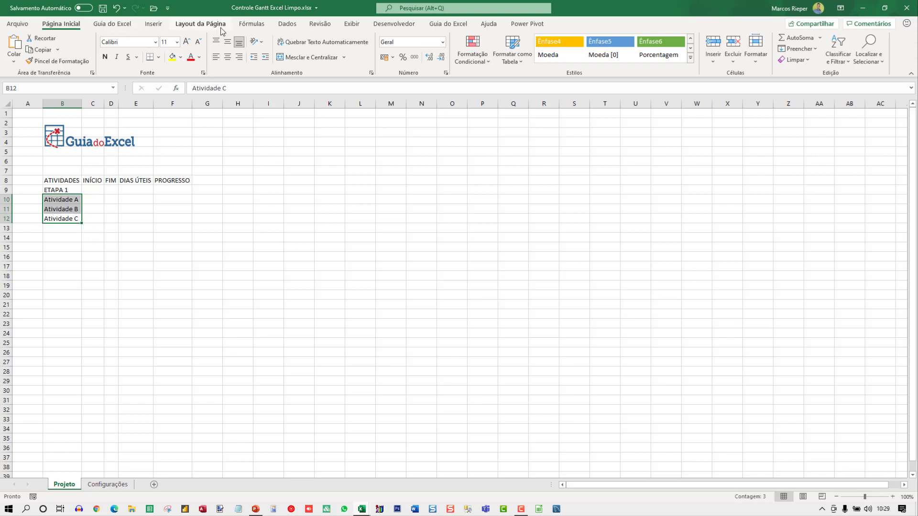
left_click(268, 63)
left_click(85, 209)
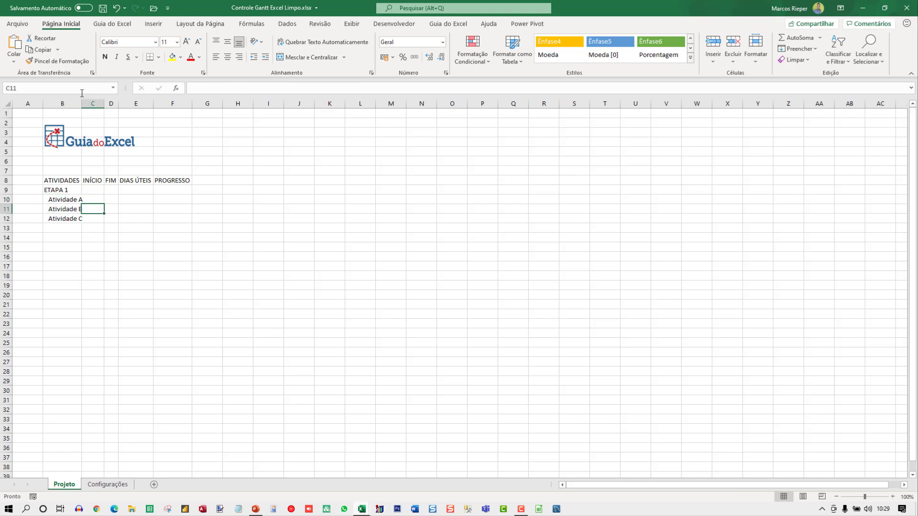
left_click_drag(82, 101, 86, 102)
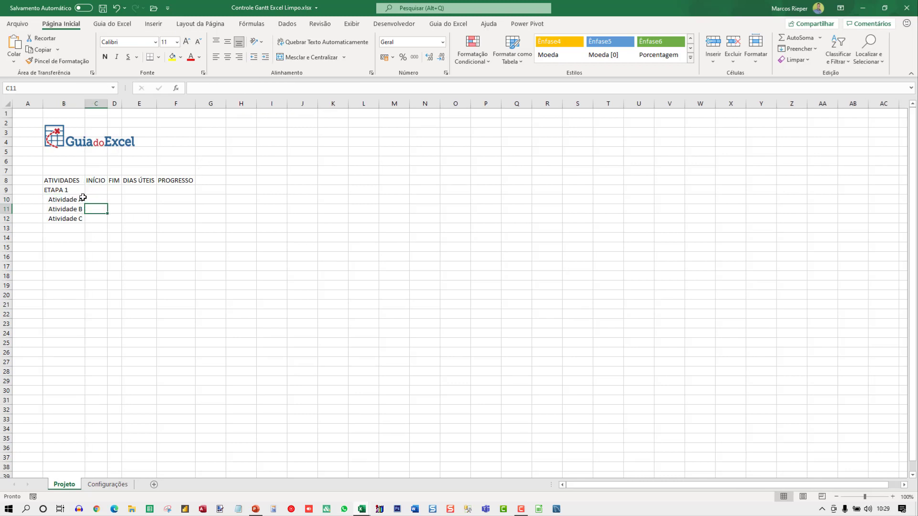
Copy the ETAPA 1 block in B9:B12 and paste it three times below, starting at B13, B17 and B21
left_click(73, 191)
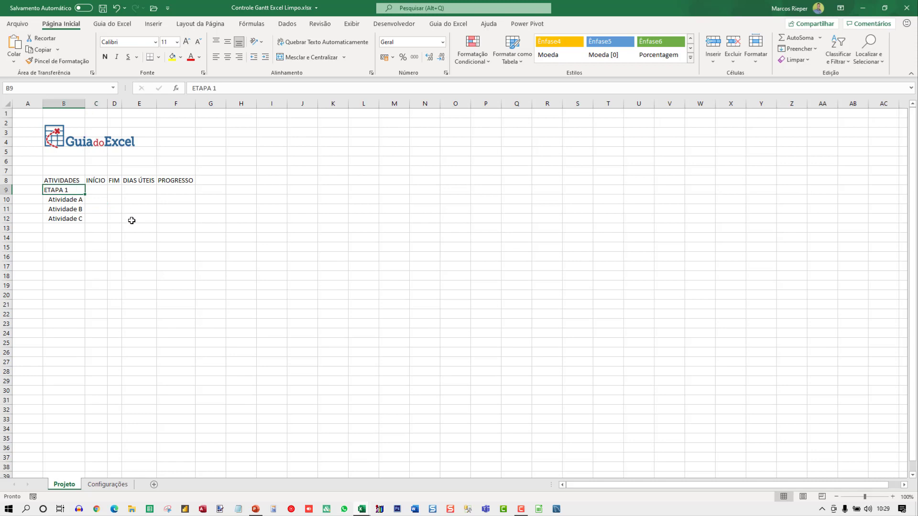
key("shift+Down")
key("shift+Down")
key("shift+Down")
key("ctrl+c")
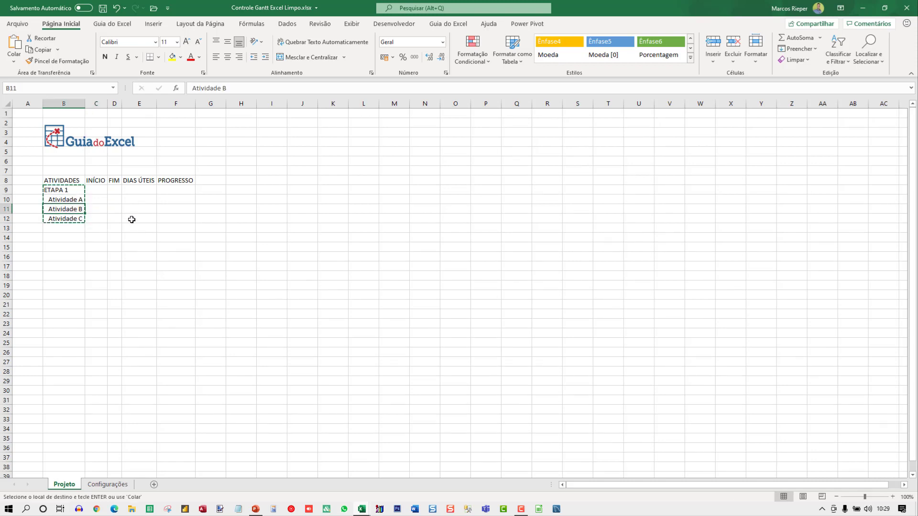
key("Down")
key("ctrl+v")
key("Down")
key("Down")
key("Down")
key("Down")
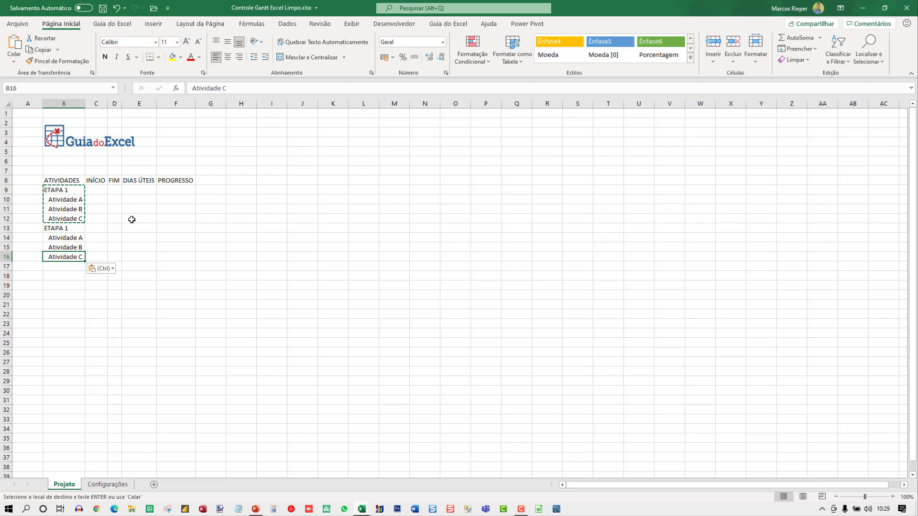
key("ctrl+v")
key("Down")
key("Down")
key("Down")
key("Down")
key("ctrl+v")
key("Up")
key("Up")
key("Up")
key("Up")
key("Up")
key("Up")
key("Up")
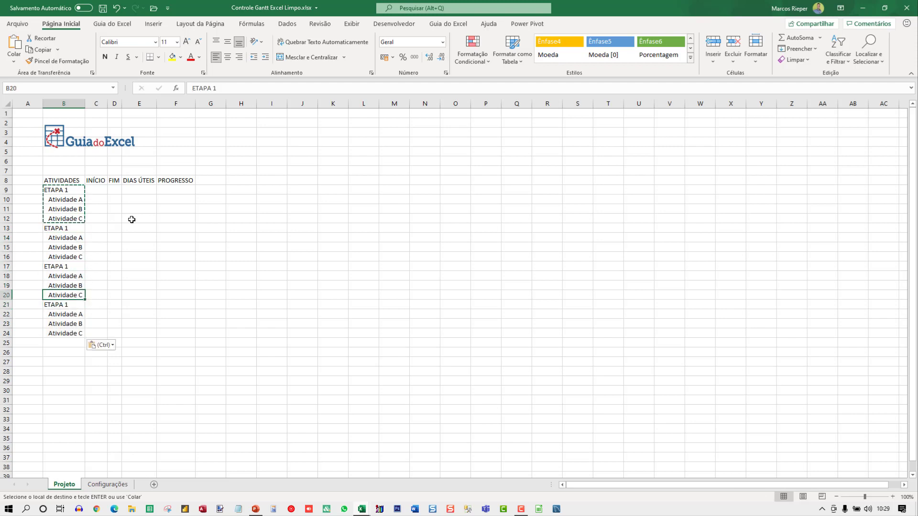
key("Escape")
key("Up")
key("F2")
key("BackSpace")
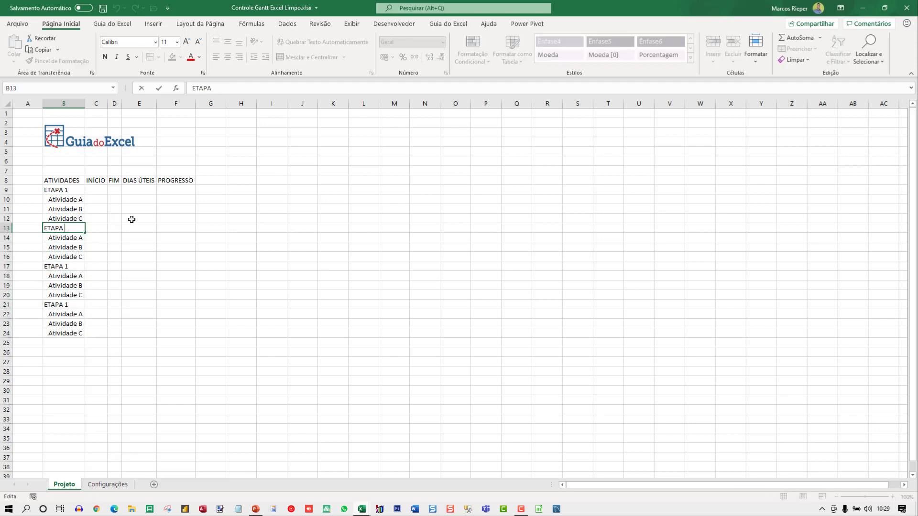
type("4")
key("Return")
key("Down")
key("Down")
key("Down")
key("Up")
key("Up")
key("Up")
key("Up")
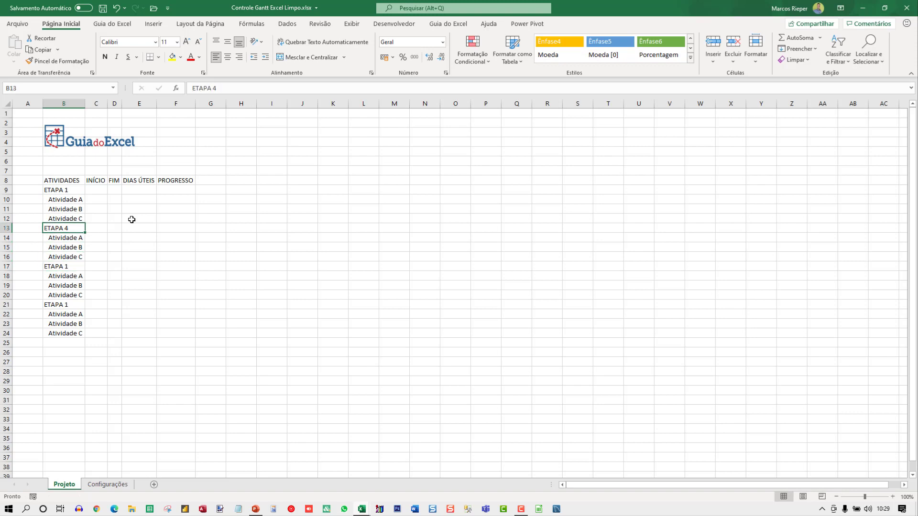
Renumber the copied stage headings in B13, B17 and B21 as ETAPA 2, ETAPA 3 and ETAPA 4
key("F2")
key("BackSpace")
type("2")
key("Return")
key("Down")
key("Down")
key("Down")
key("F2")
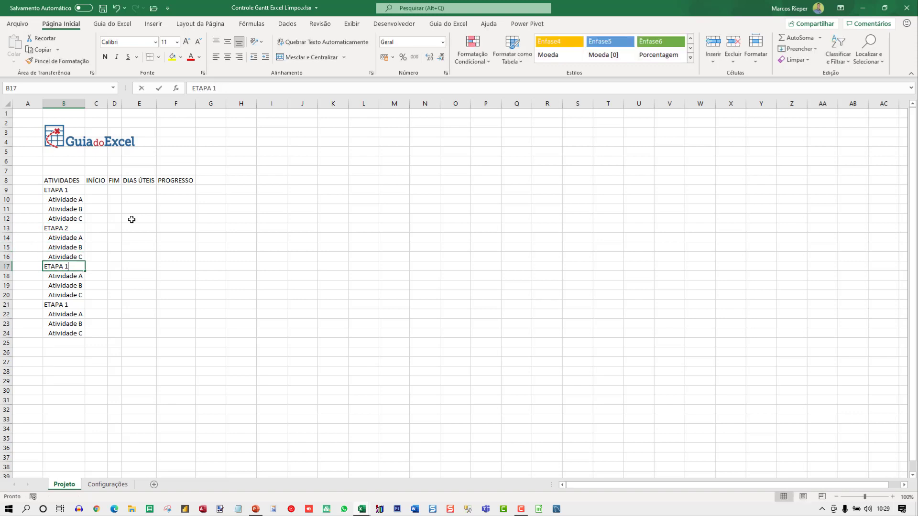
key("BackSpace")
type("3")
key("Return")
key("Down")
key("Down")
key("Down")
key("F2")
key("BackSpace")
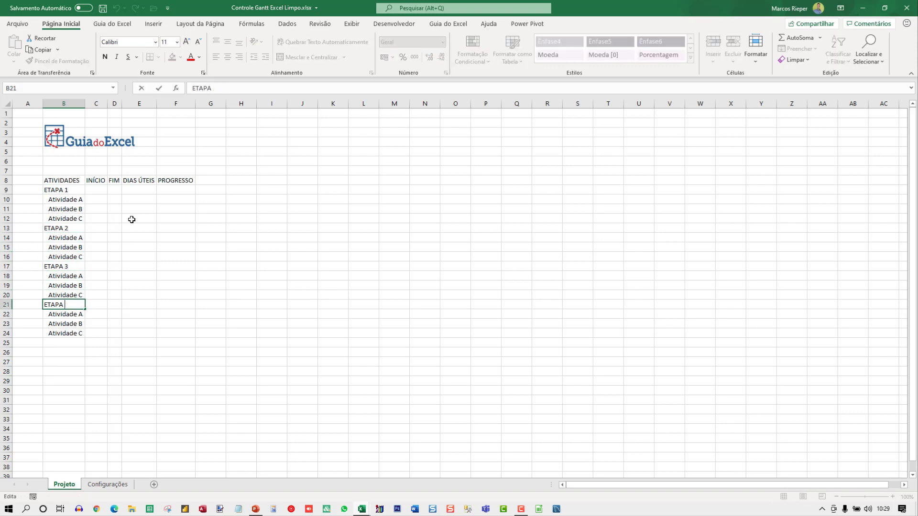
type("4")
key("Return")
Rename the ETAPA 2 activities in B14 to B16 as Atividade D, Atividade E and Atividade F
key("Up")
key("Up")
key("Up")
key("Up")
key("Up")
key("Up")
key("Up")
key("Up")
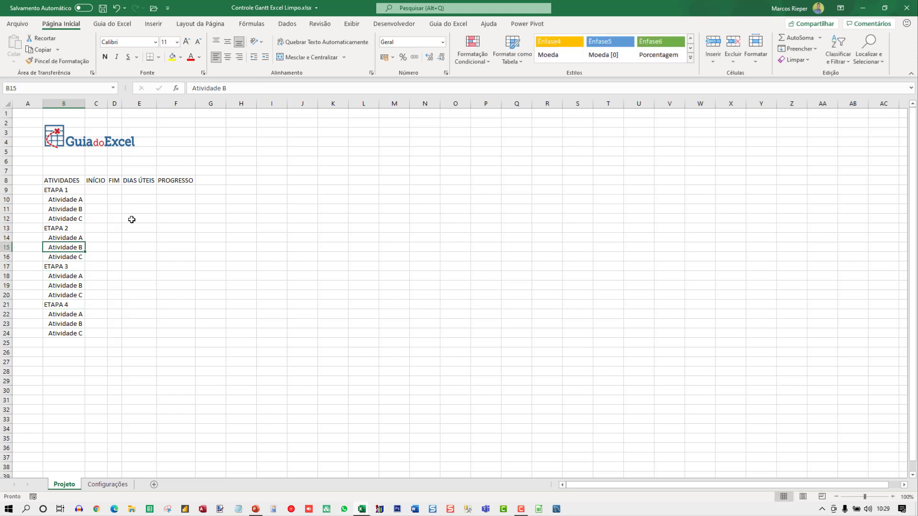
key("F2")
key("BackSpace")
key("Return")
key("Up")
key("F2")
key("Return")
key("F2")
key("BackSpace")
type("E")
key("Return")
key("F2")
key("BackSpace")
type("F")
key("Return")
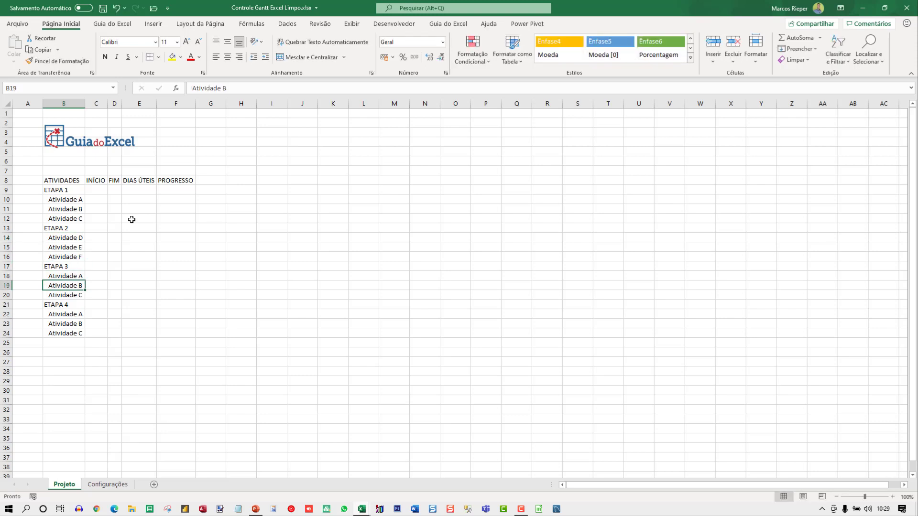
Rename the ETAPA 3 activities in B18 to B20 as Atividade G, Atividade H and Atividade I
key("Down")
key("F2")
key("BackSpace")
type("G")
key("Return")
key("F2")
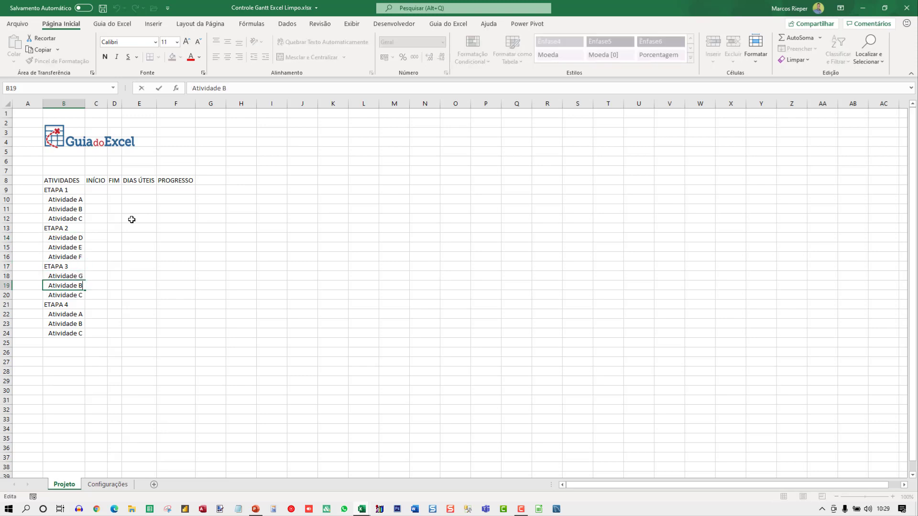
type("H")
key("Return")
key("F2")
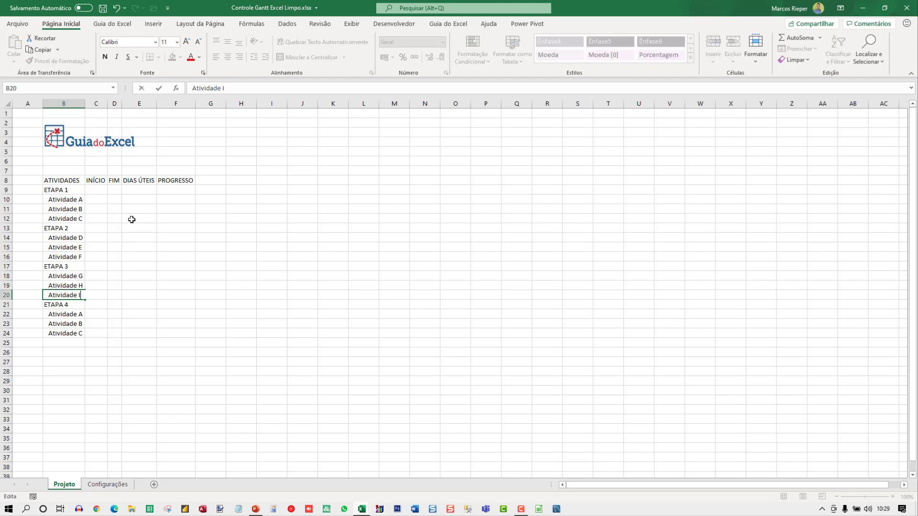
type("I")
key("Return")
Rename the ETAPA 4 activities in B22 to B24 as Atividade J, Atividade K and Atividade L
key("Down")
key("F2")
key("BackSpace")
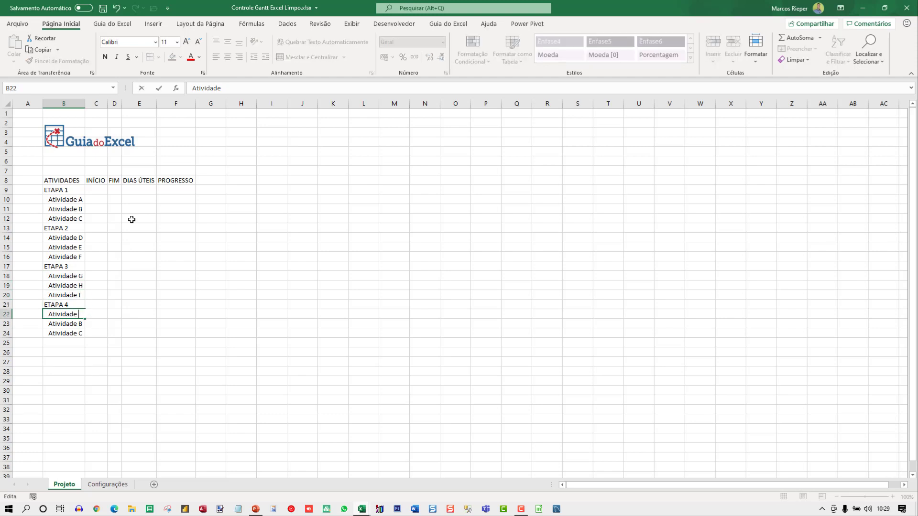
type("J")
key("Return")
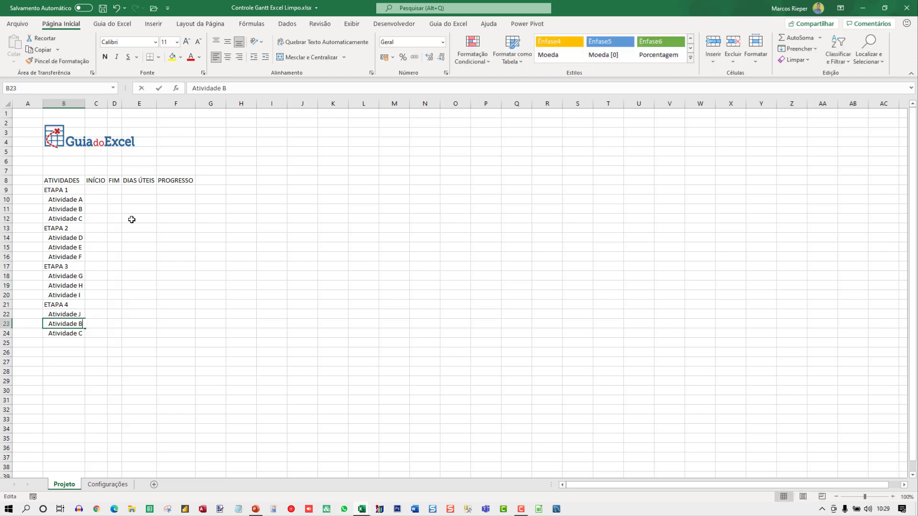
key("F2")
key("BackSpace")
type("K")
key("Return")
key("F2")
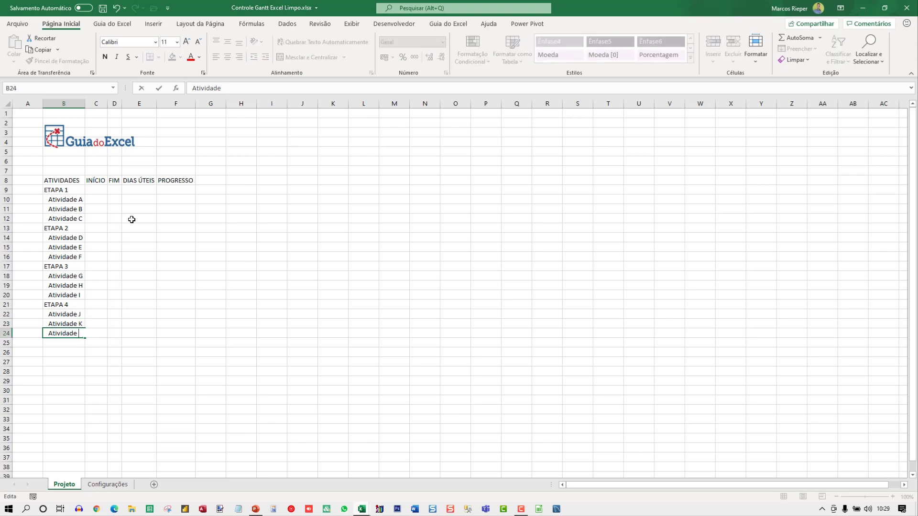
type("L")
key("Return")
Widen column B by nearly half and set the font of the whole sheet to Century Gothic, size 10
left_click(116, 227)
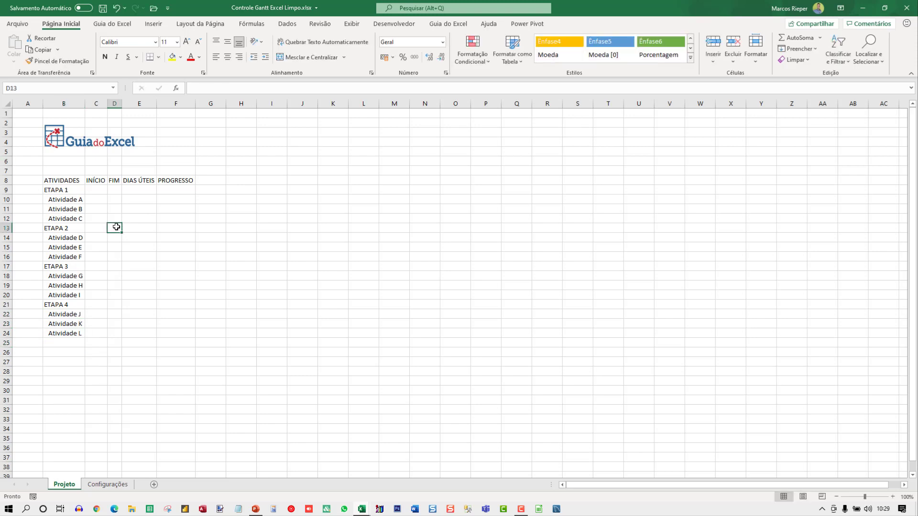
left_click_drag(85, 102, 104, 102)
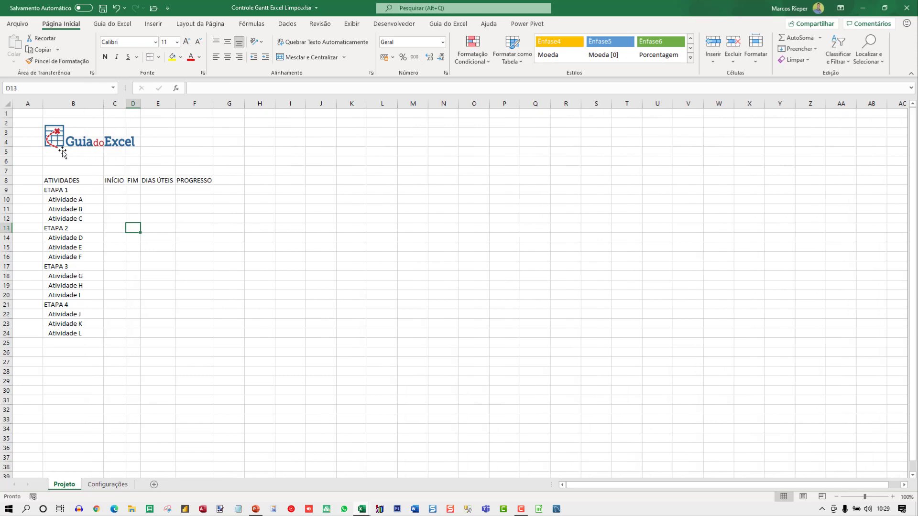
left_click(6, 104)
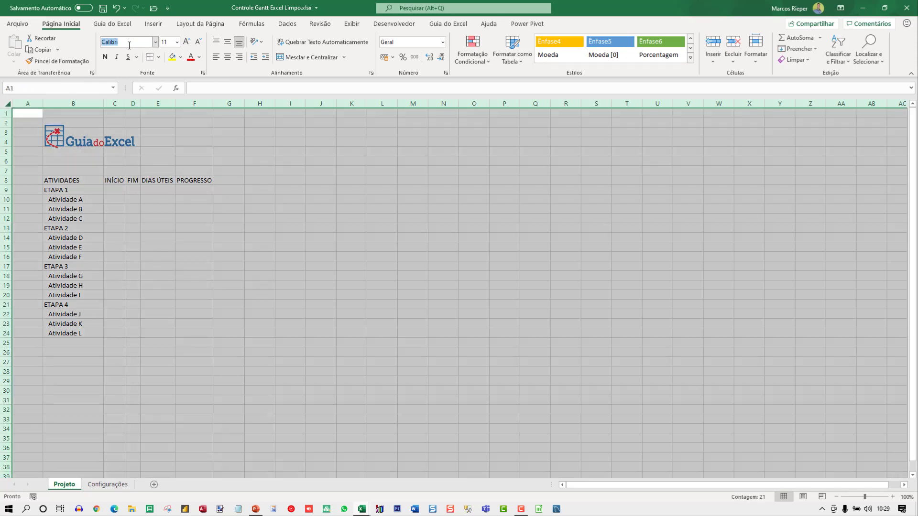
left_click(147, 38)
type("Century Gothic")
key("Return")
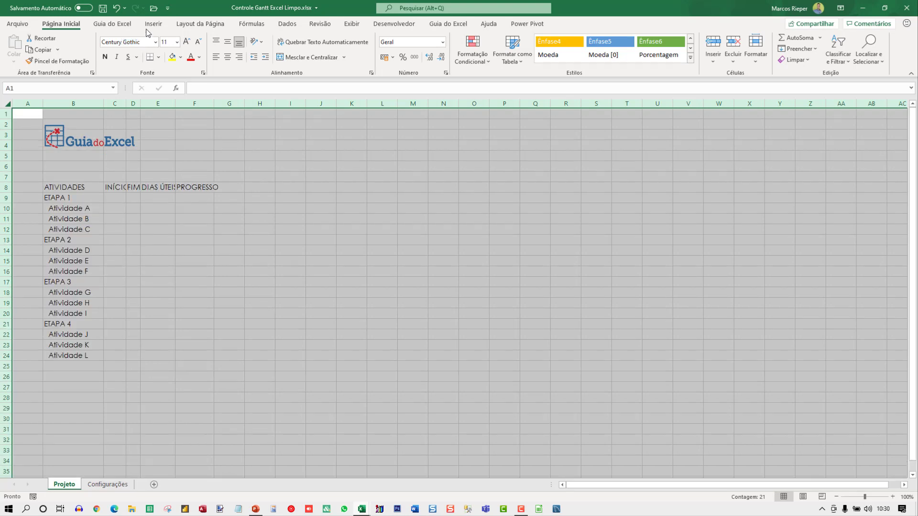
left_click(198, 44)
left_click(110, 196)
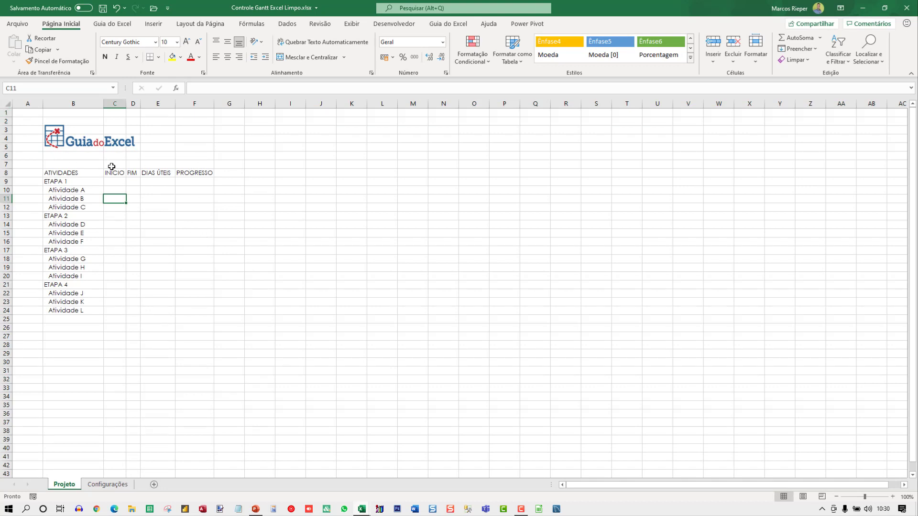
Increase the height of header row 8 to nearly double
left_click(115, 181)
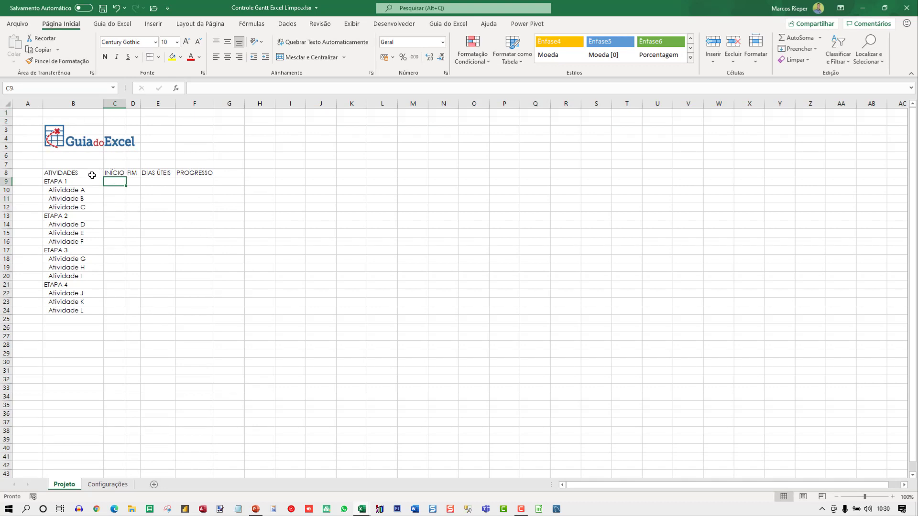
left_click(60, 173)
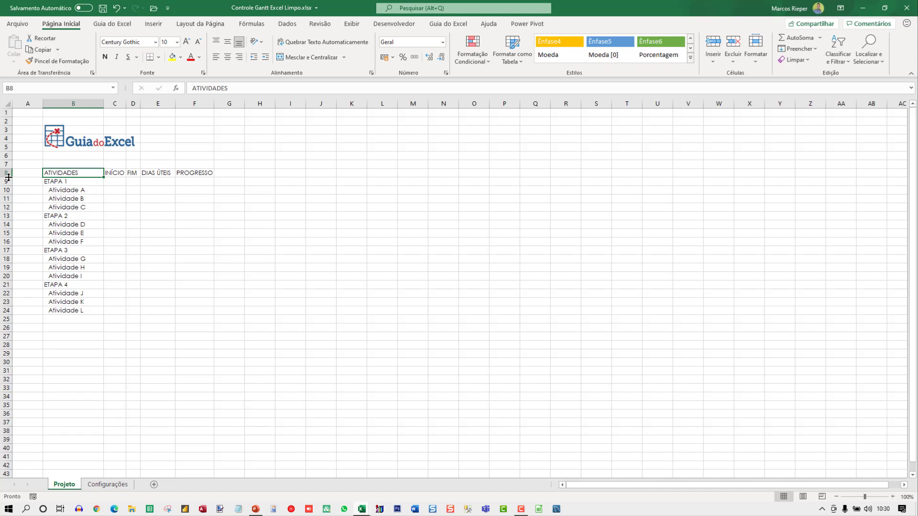
left_click_drag(9, 177, 4, 185)
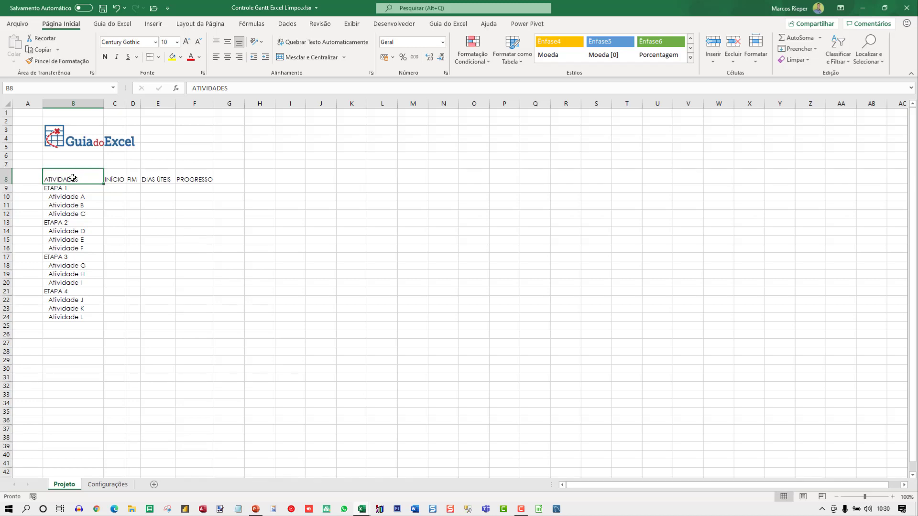
Format the header cells B8:F8 with a light blue theme fill, white text and middle vertical alignment
left_click_drag(72, 177, 197, 181)
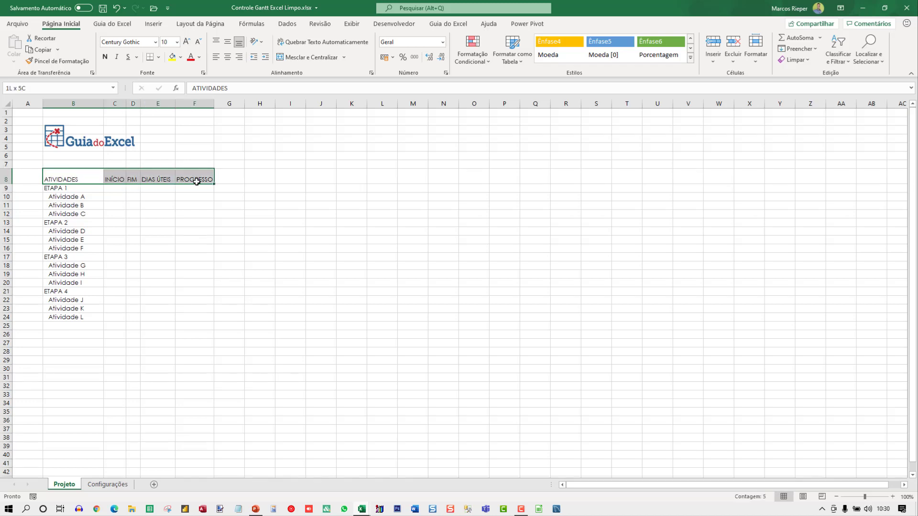
left_click(184, 60)
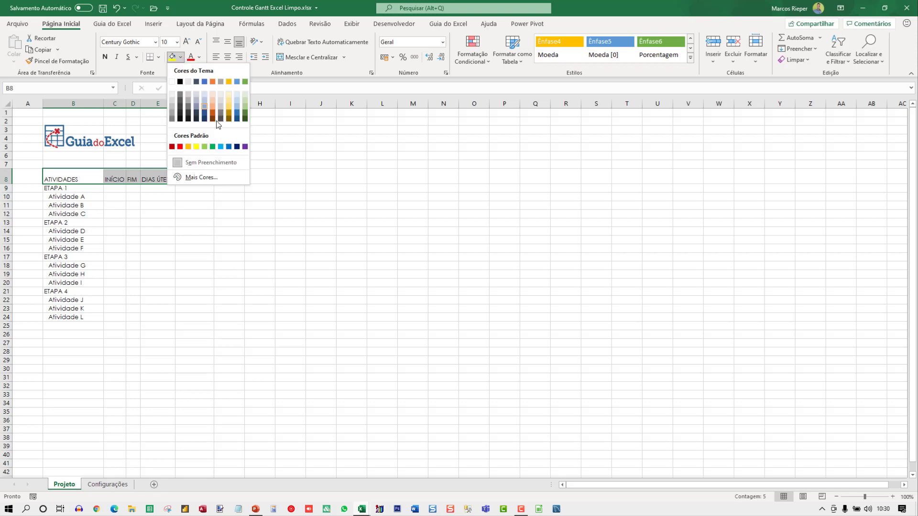
left_click(237, 82)
left_click(201, 58)
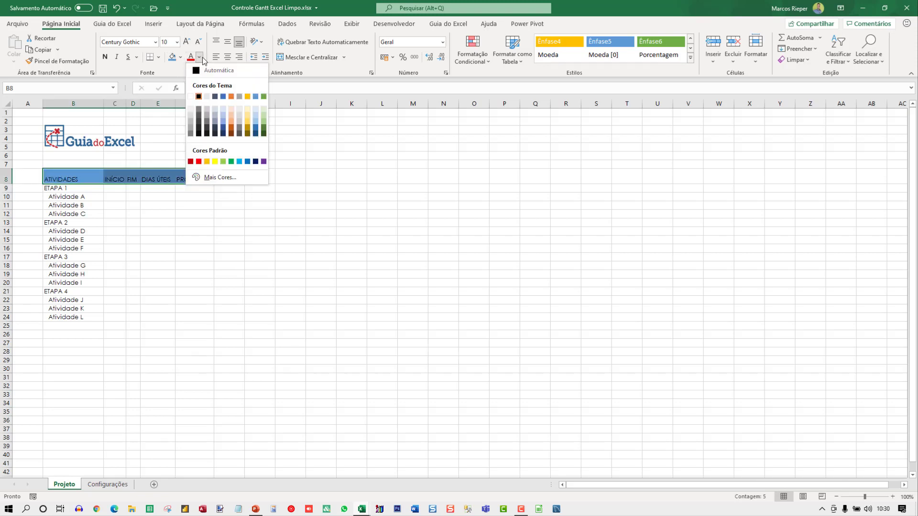
left_click(190, 96)
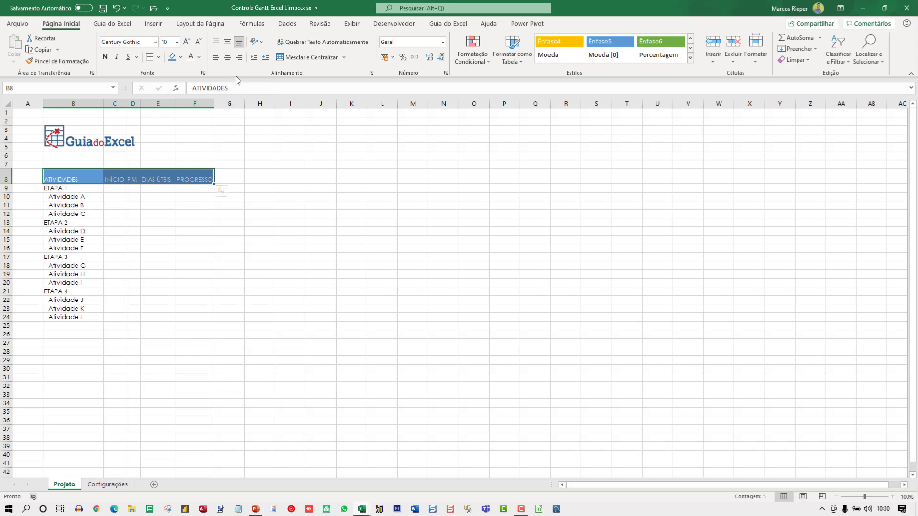
left_click(228, 41)
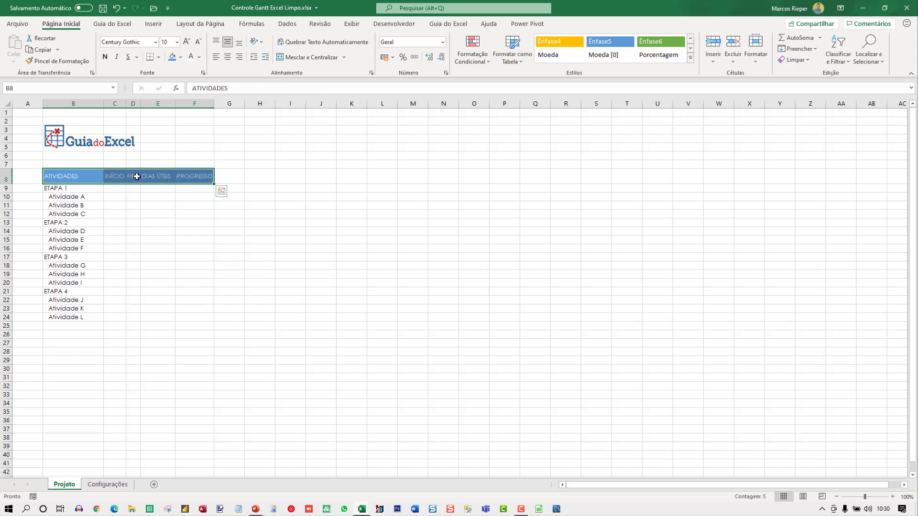
left_click(147, 211)
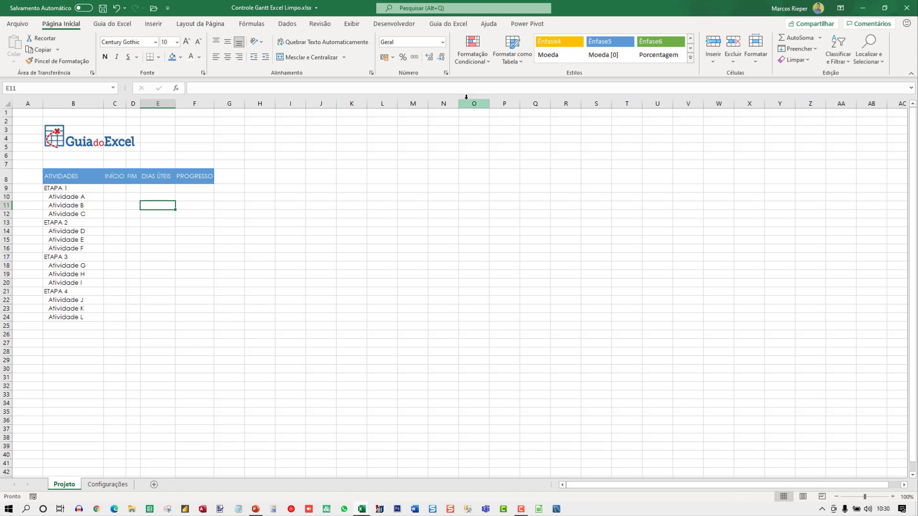
Hide the gridlines of the Projeto sheet
left_click(352, 23)
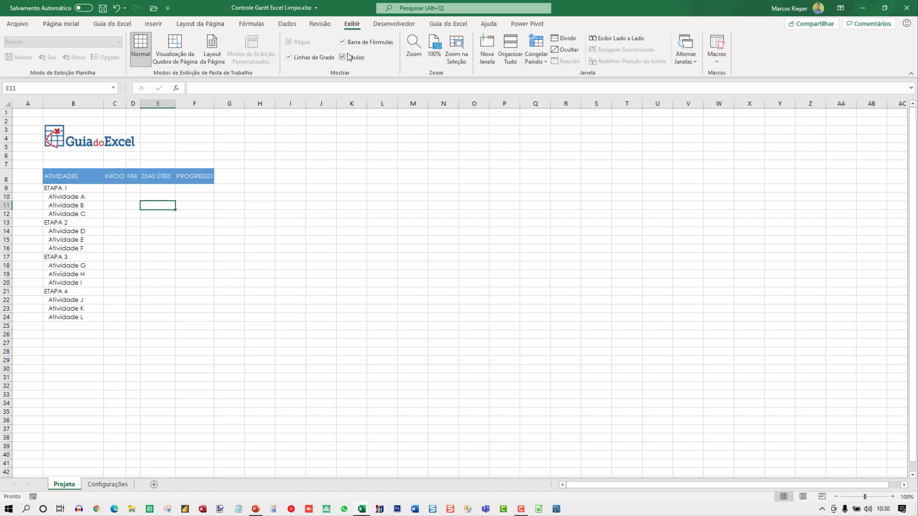
left_click(320, 58)
left_click(120, 190)
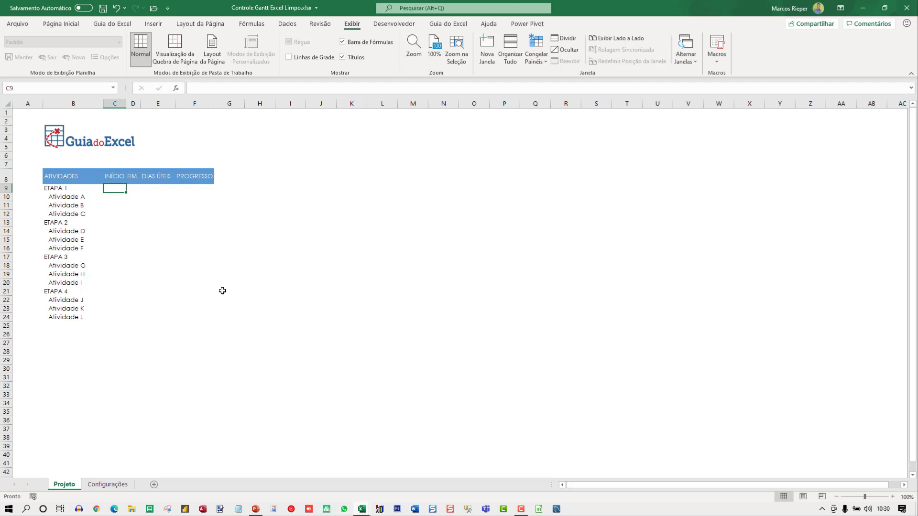
Enter 01/01/2021 in C10 as the start date of Atividade A
key("Down")
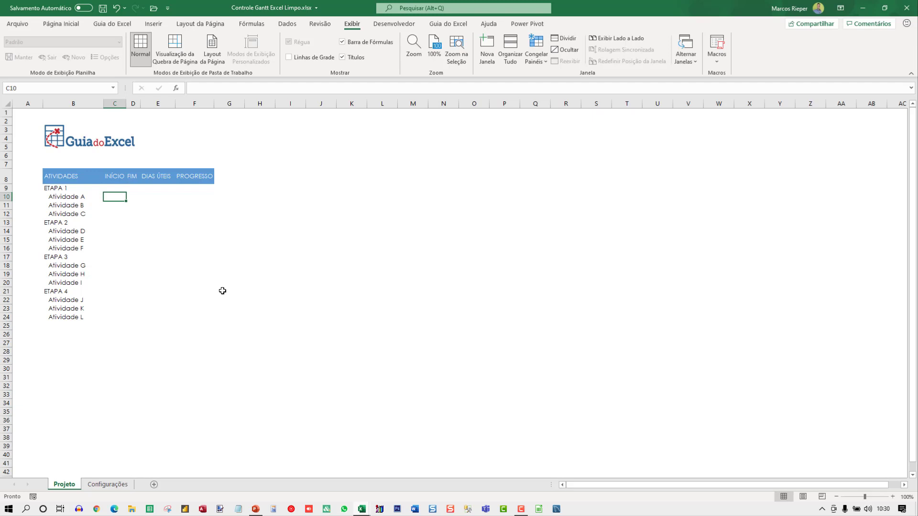
type("1/01/2021")
key("ctrl+Return")
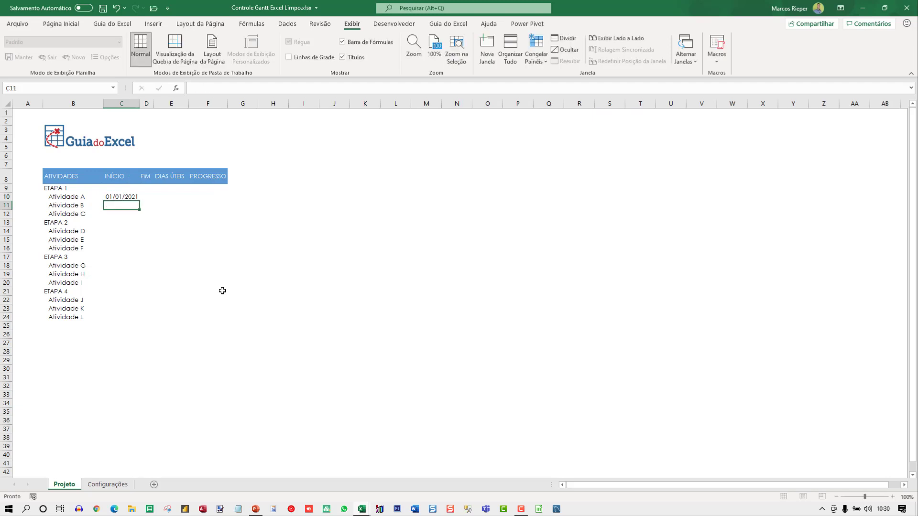
Format the start and end date cells C10:D24 with the date type 14/03/12
key("shift+Right")
key("shift+Down")
key("shift+Down")
key("shift+Down")
key("shift+Down")
key("shift+Down")
key("shift+Down")
key("shift+Down")
key("shift+Down")
key("shift+Down")
key("shift+Down")
key("shift+Down")
key("shift+Down")
key("shift+Down")
key("shift+Down")
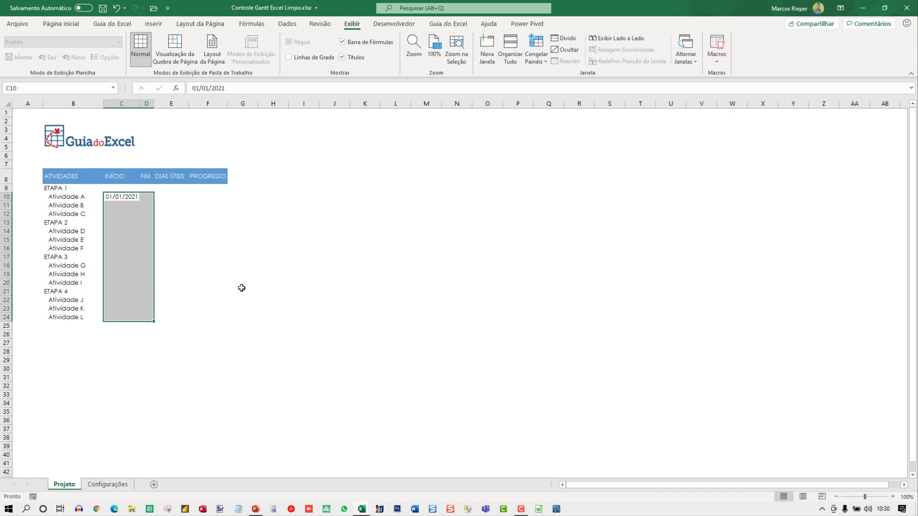
key("ctrl+1")
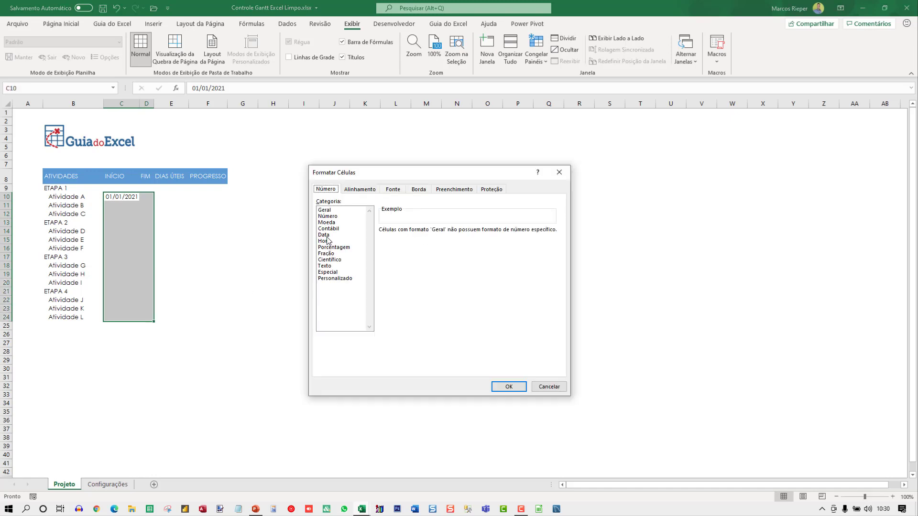
left_click(325, 279)
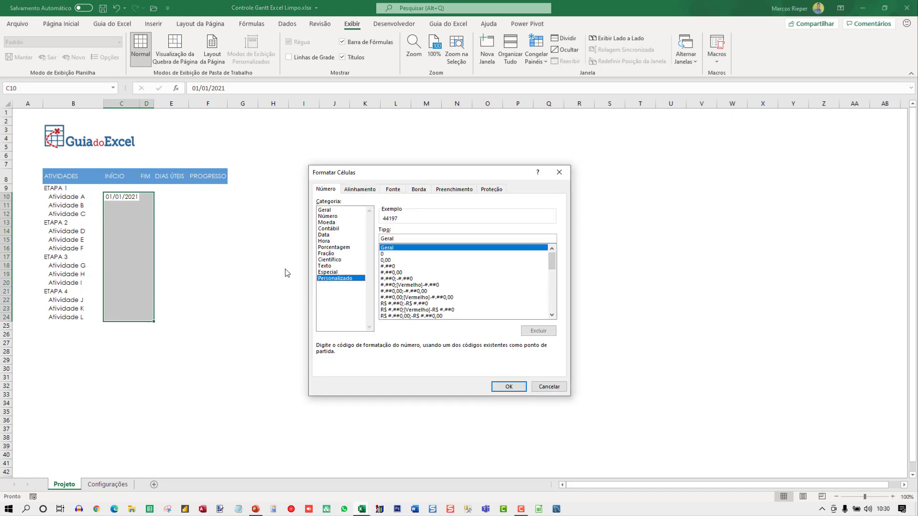
left_click(333, 235)
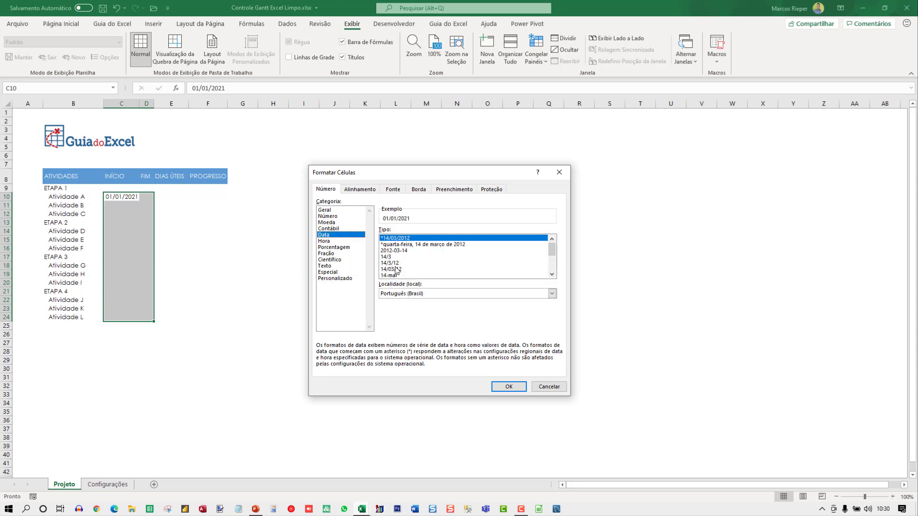
left_click(396, 269)
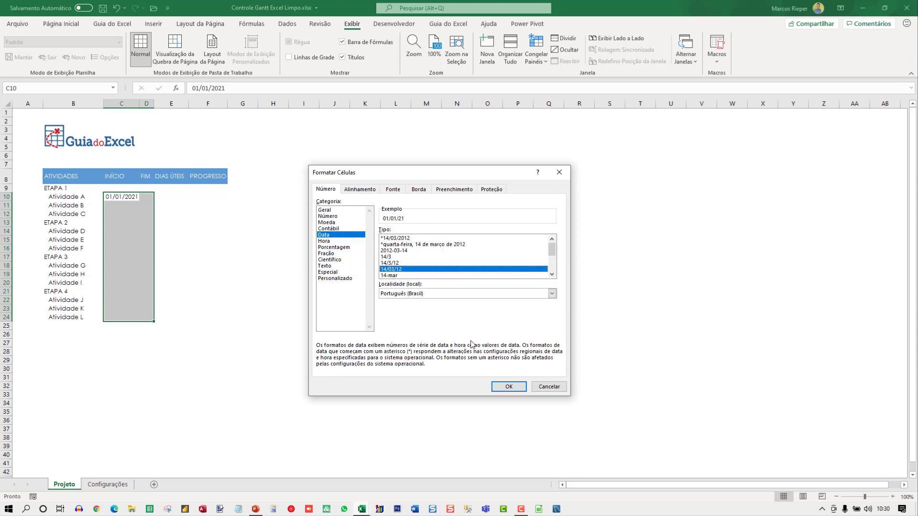
left_click(508, 386)
left_click(142, 221)
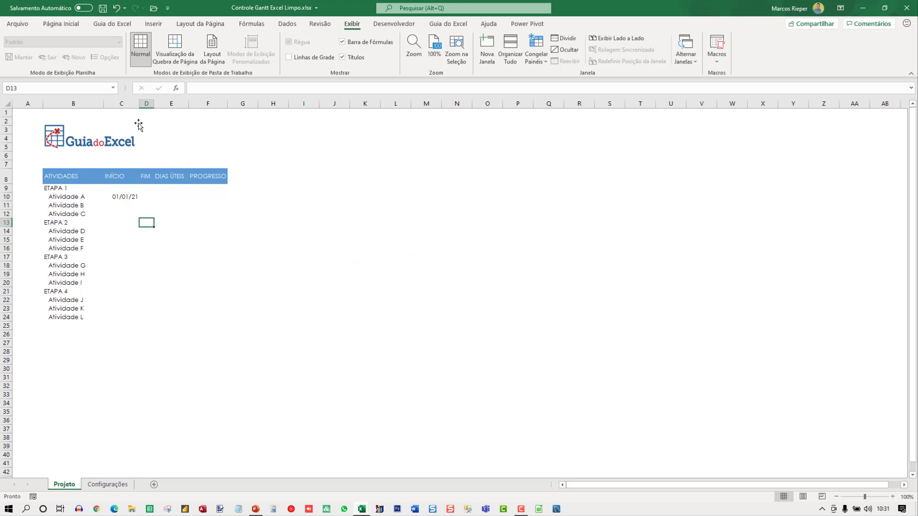
Narrow column C slightly and enter 15/01/2021 in D10 as the end date of Atividade A
left_click_drag(138, 102, 132, 102)
left_click(139, 197)
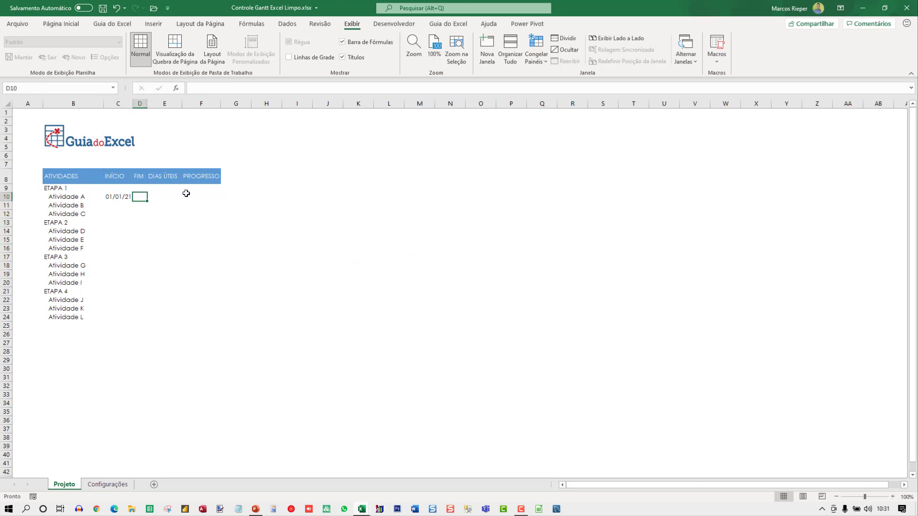
type("15/01/2021")
key("Return")
key("Up")
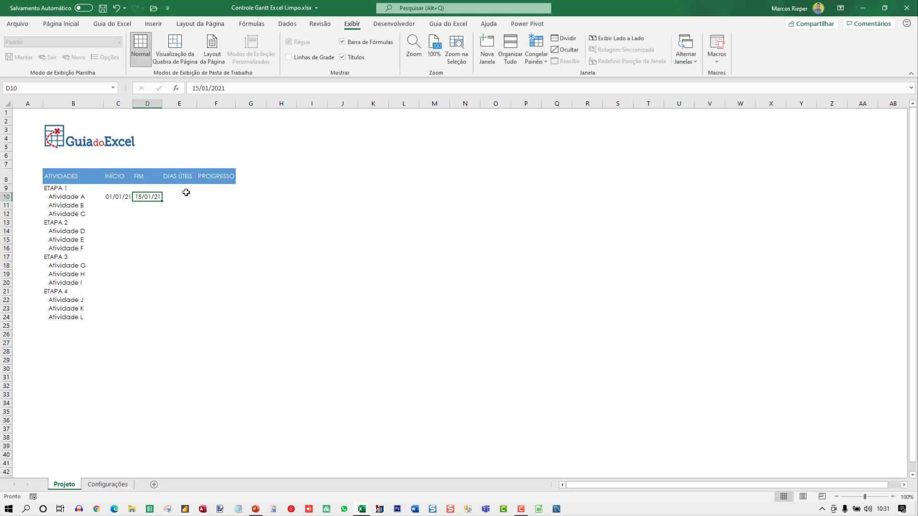
Enter 15 in E10 as Atividade A's working days and centre the cells E9:E31 horizontally
left_click(186, 192)
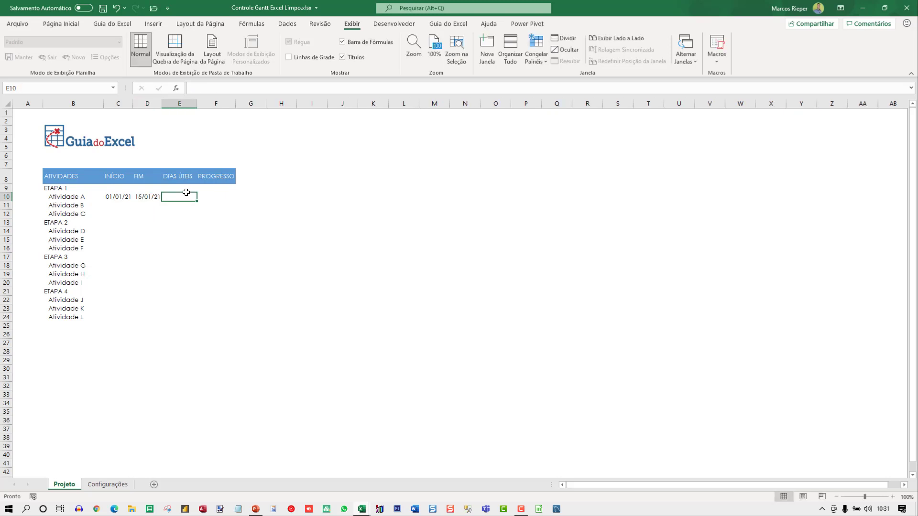
type("15")
key("ctrl+Return")
left_click_drag(184, 189, 176, 377)
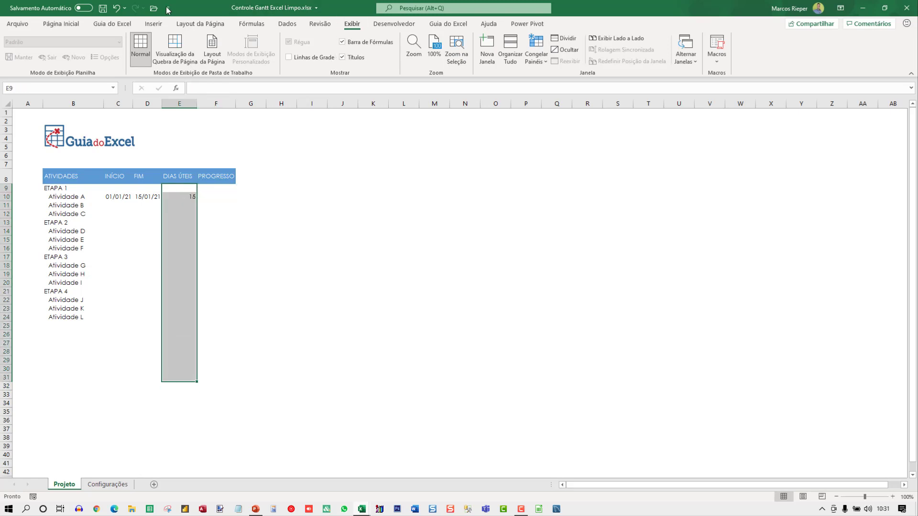
left_click(67, 24)
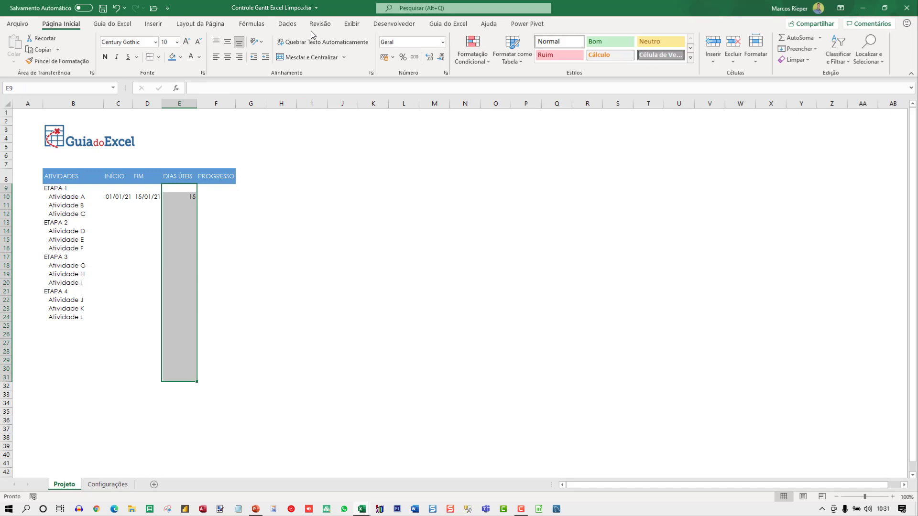
left_click(227, 58)
left_click(148, 198)
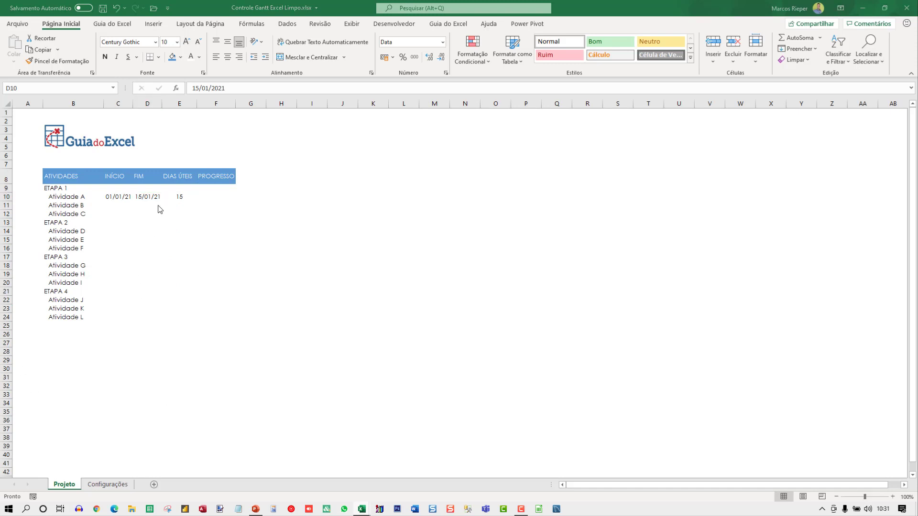
type("=SE(")
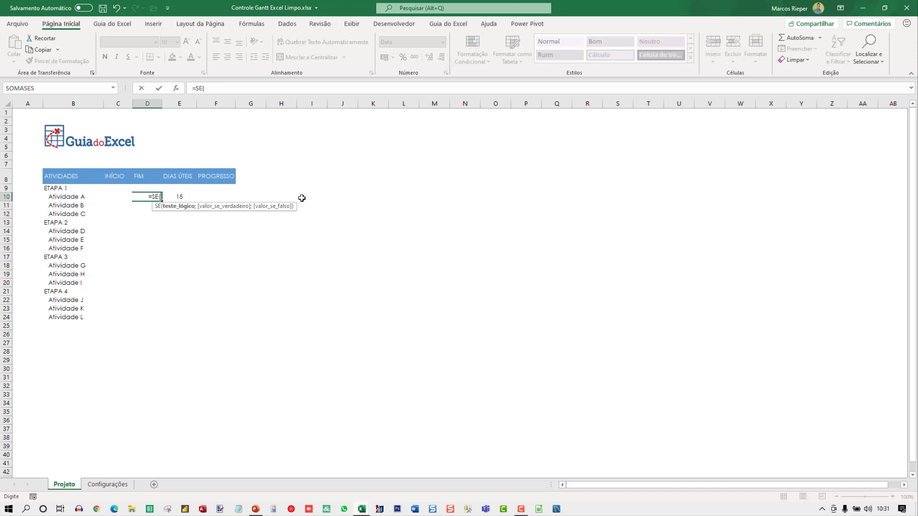
key("Left")
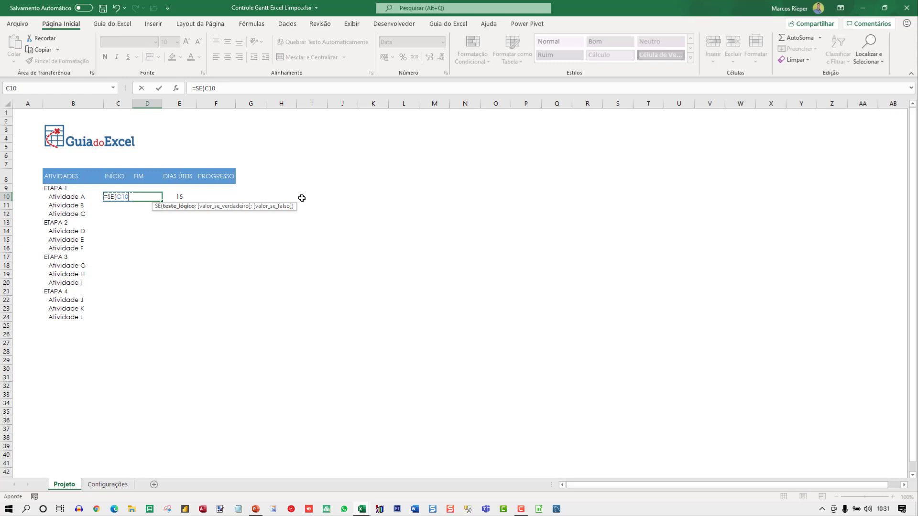
key("Escape")
scroll(301, 198, "up", 3, "ctrl")
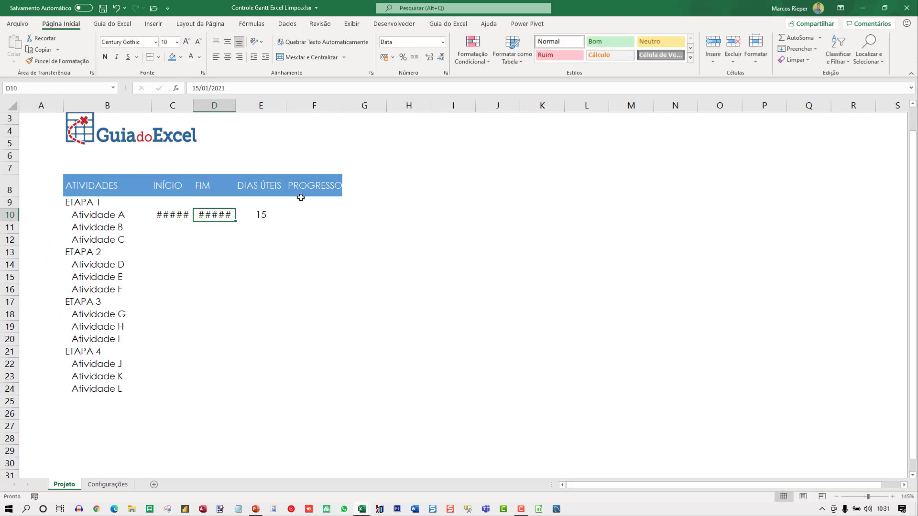
scroll(301, 198, "up", 2, "ctrl")
type("=")
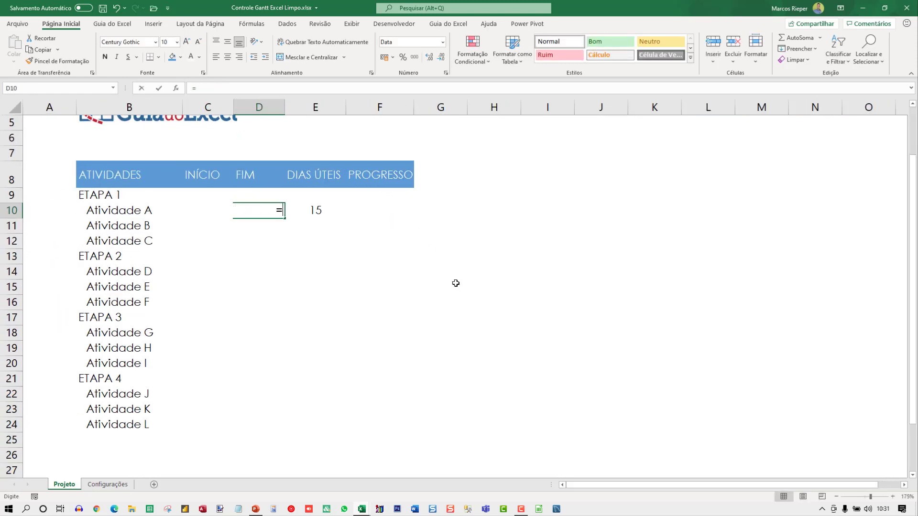
type("SE(")
key("Left")
key("Down")
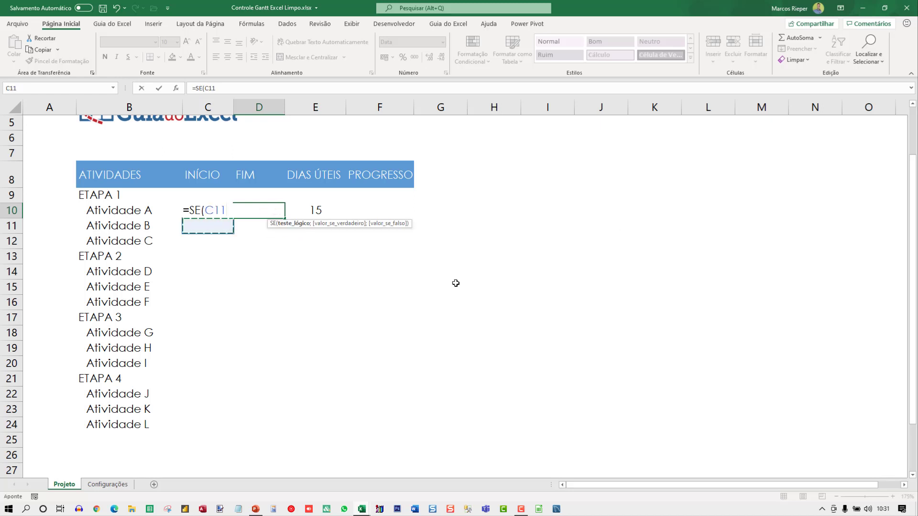
key("Up")
key("F4")
key("F4")
key("F4")
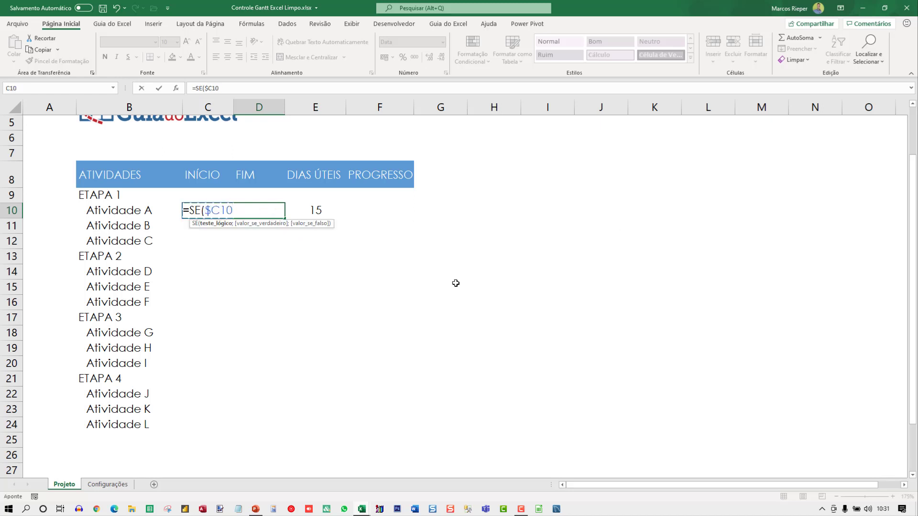
type("<>\"\";DIA.TRA")
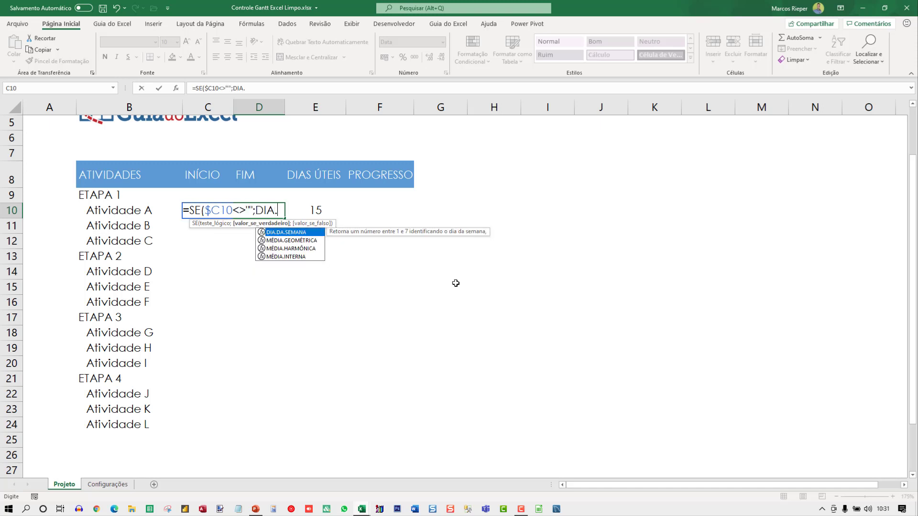
key("BackSpace")
key("BackSpace")
key("BackSpace")
key("BackSpace")
type("TRABALHL")
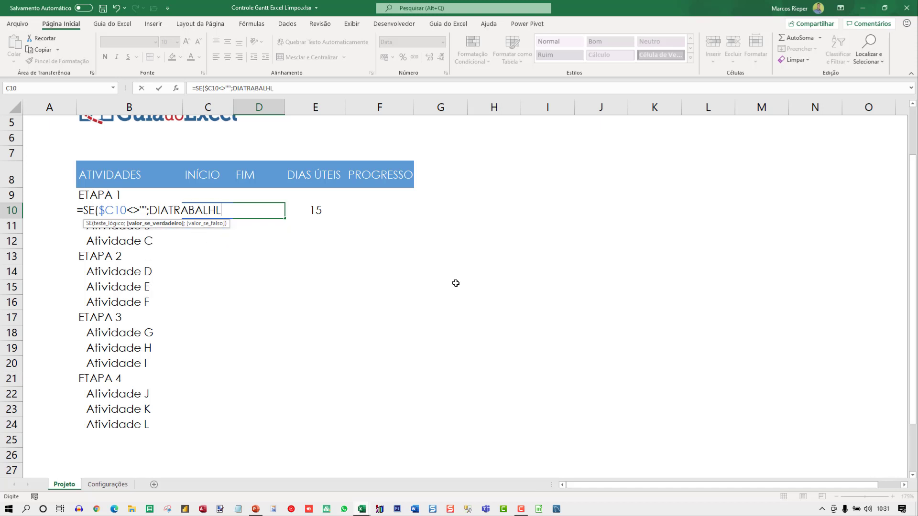
key("BackSpace")
type("O.INTL")
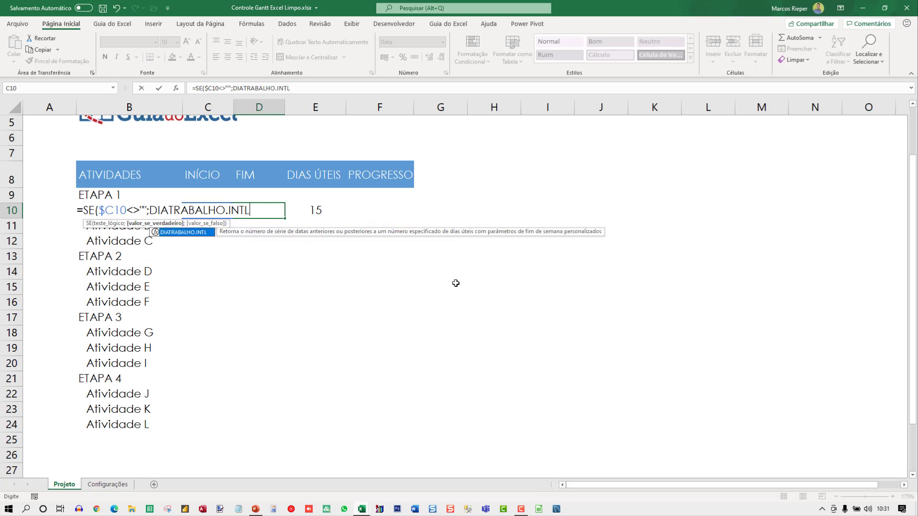
type("(")
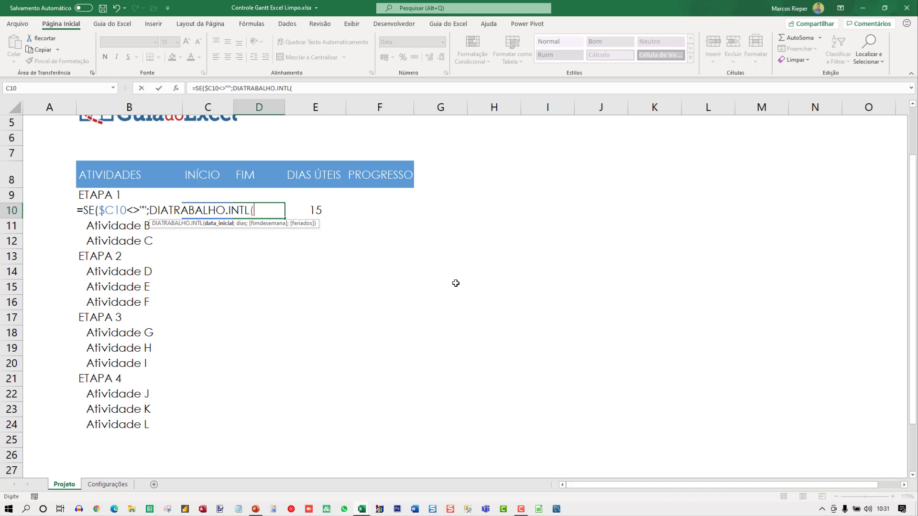
key("Left")
type(";")
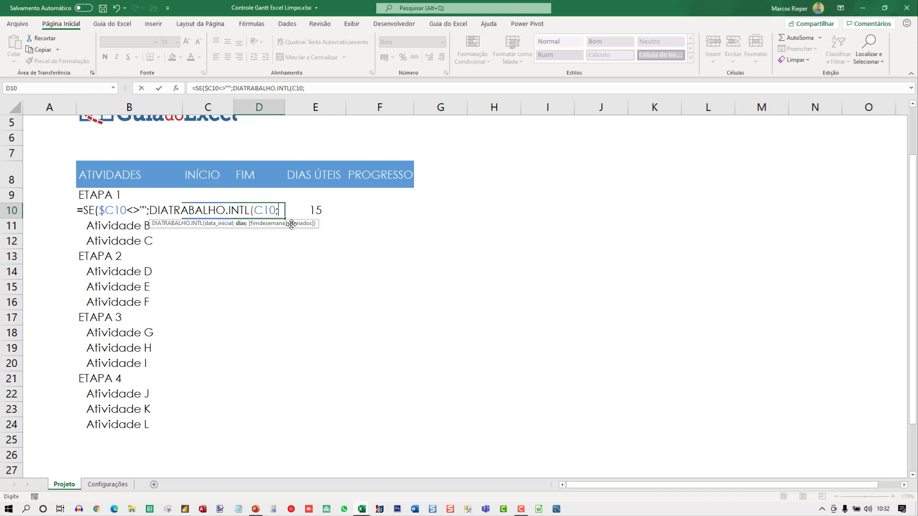
key("Left")
key("F4")
key("F4")
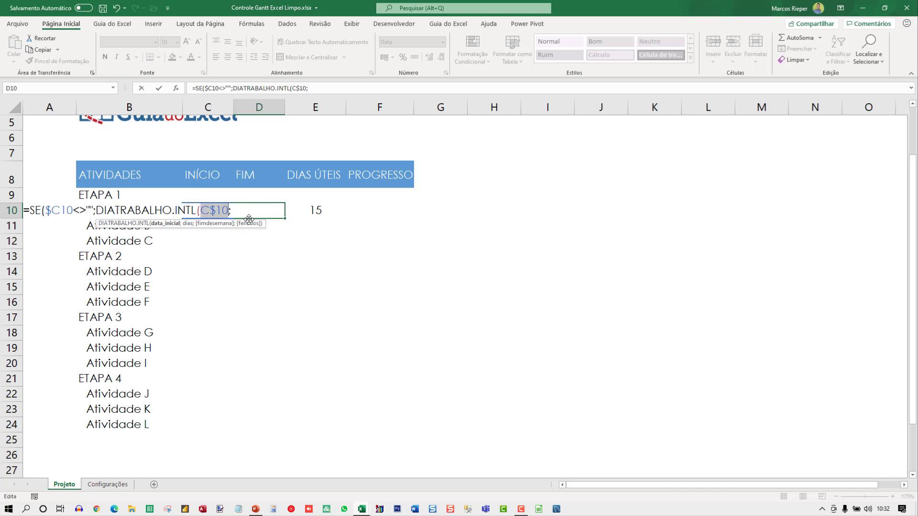
key("F4")
key("End")
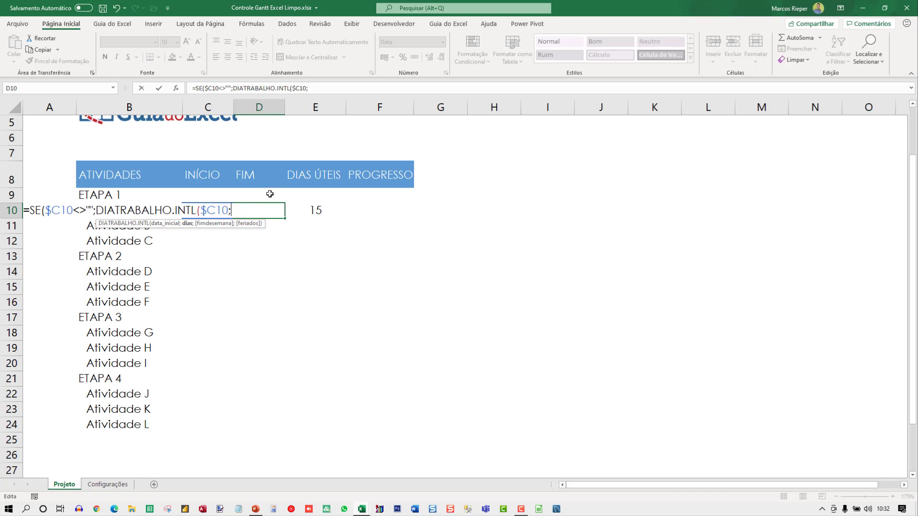
key("Escape")
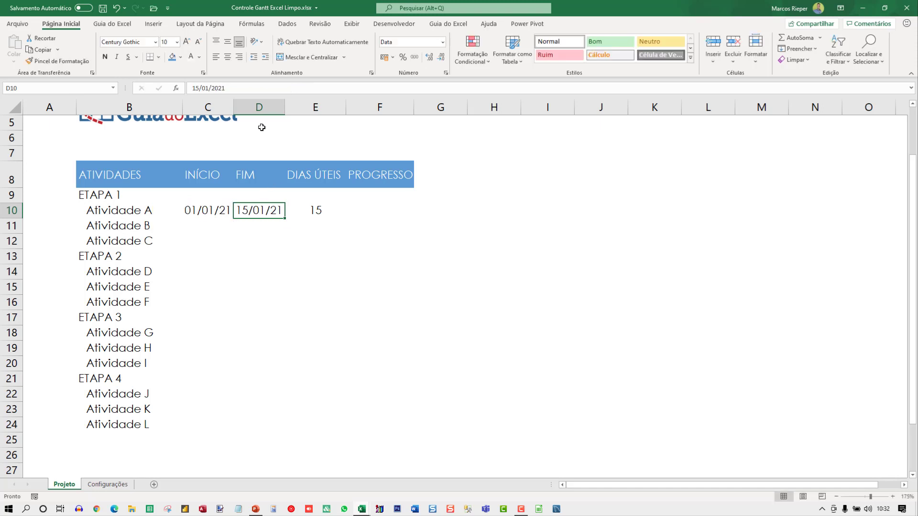
Left-align D10 and begin its end date formula with =SE($C10<>""; using a column-locked reference to the start date
left_click(216, 59)
type("=")
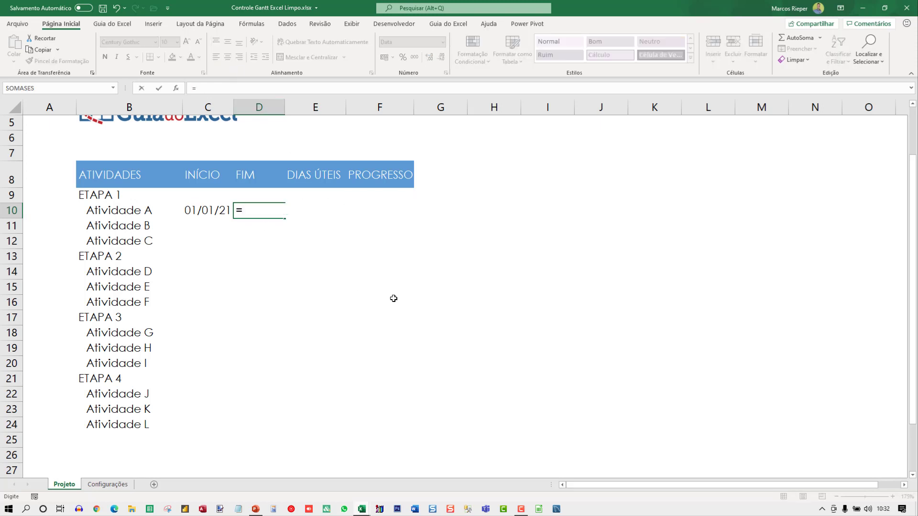
type("SE(")
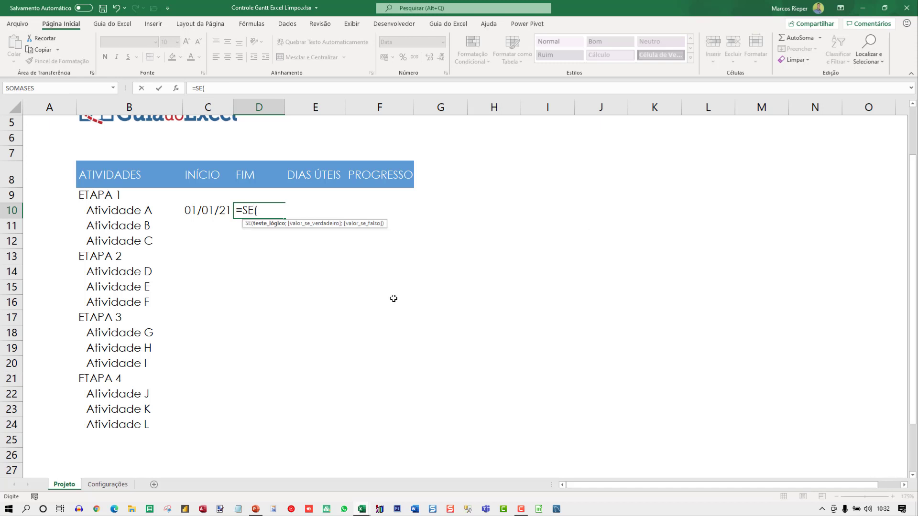
key("Left")
key("F4")
key("F4")
key("F4")
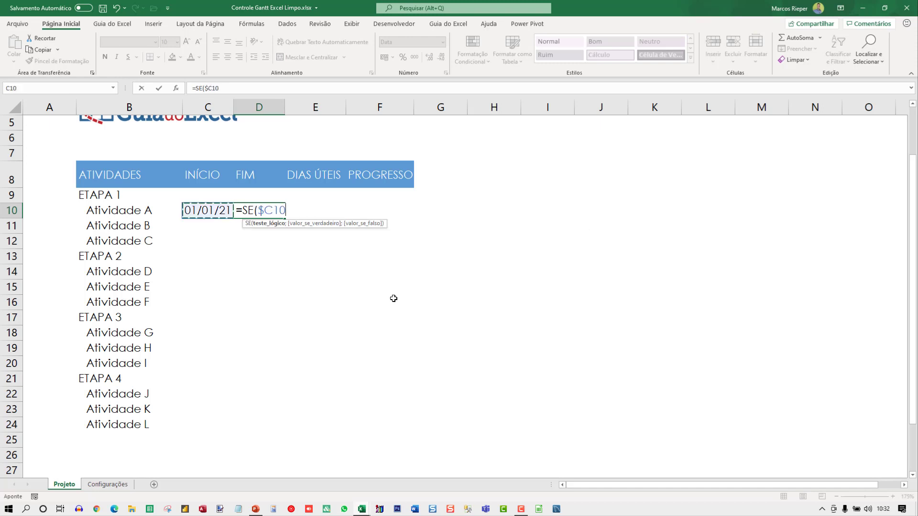
type("<>\"\";")
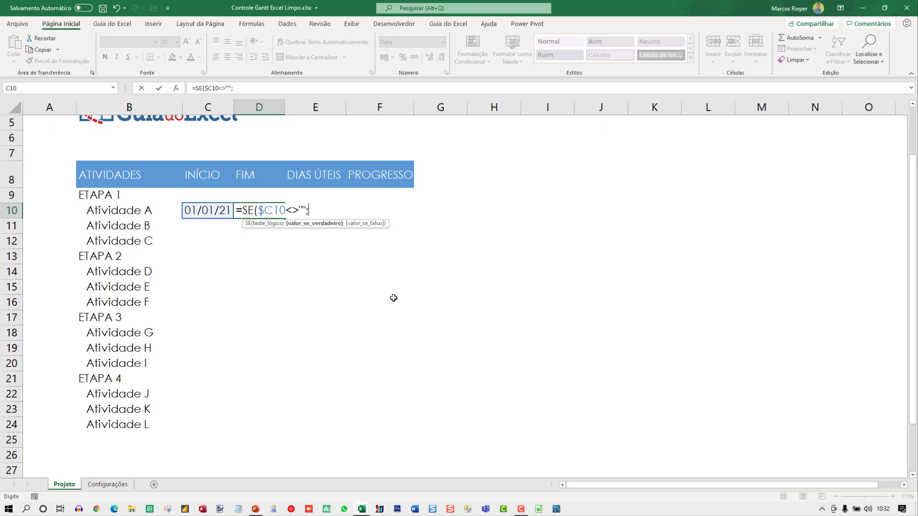
Nest DIATRABALHO.INTL as the value-if-true of D10's SE formula, with C10 as its start date argument
type("DIAT")
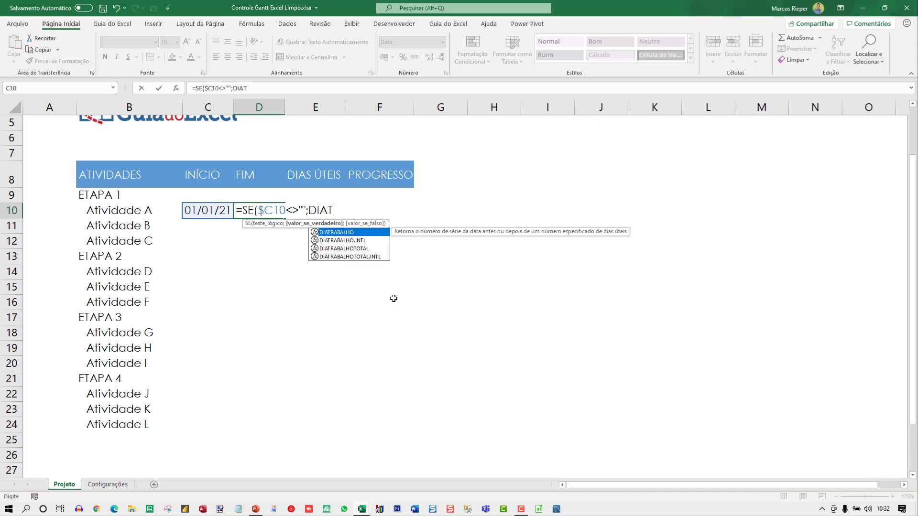
type("RABA")
key("Down")
key("Tab")
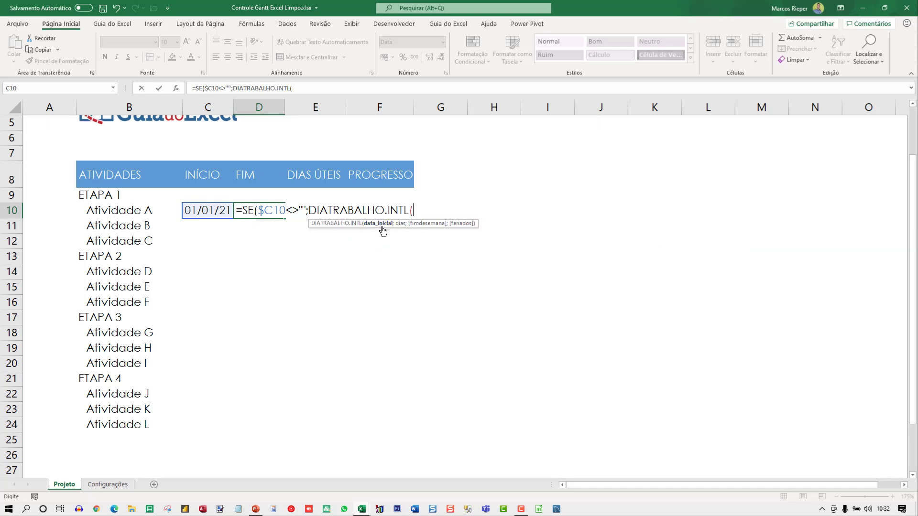
left_click(216, 210)
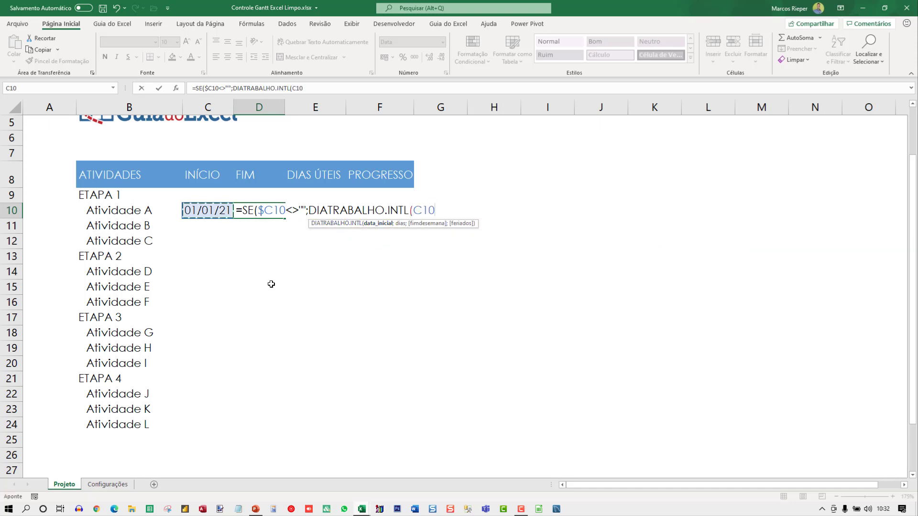
type(";")
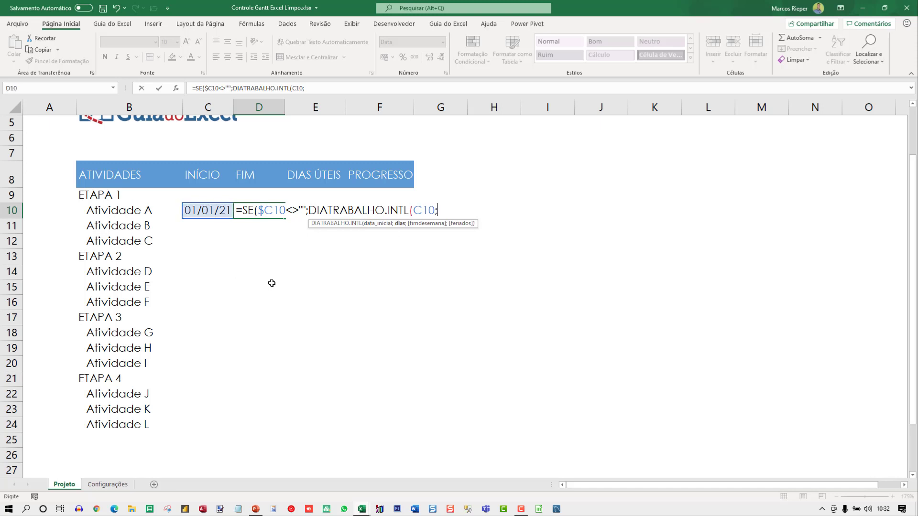
Use Atividade A's working days as the days argument, with the column-locked reference $E10
left_click(322, 258)
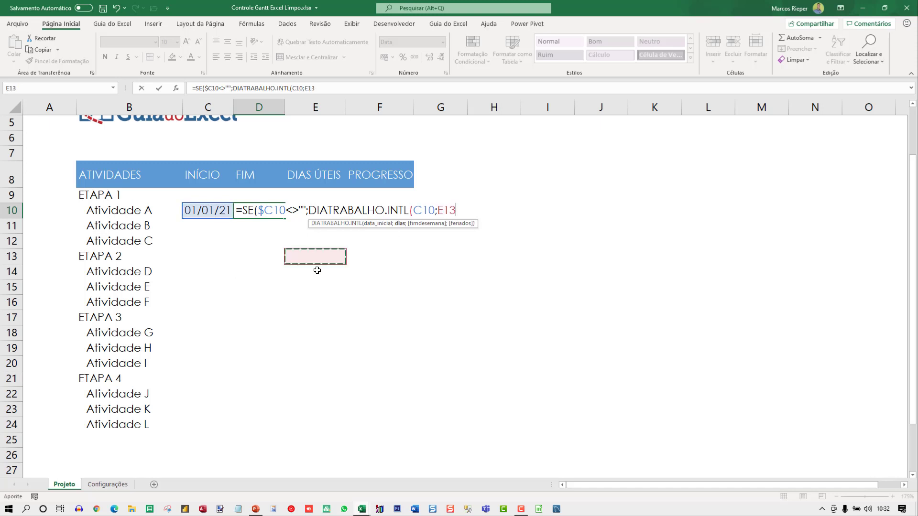
key("Up")
key("Up")
key("Up")
key("F4")
key("F4")
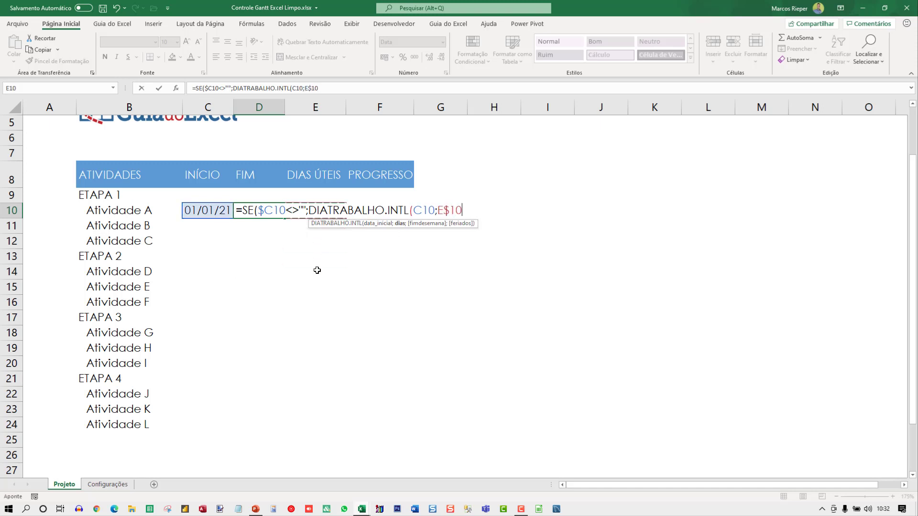
key("F4")
Lock the column of the start date argument as $C10 and set the weekend argument to 1 - Sábado, domingo
double_click(425, 210)
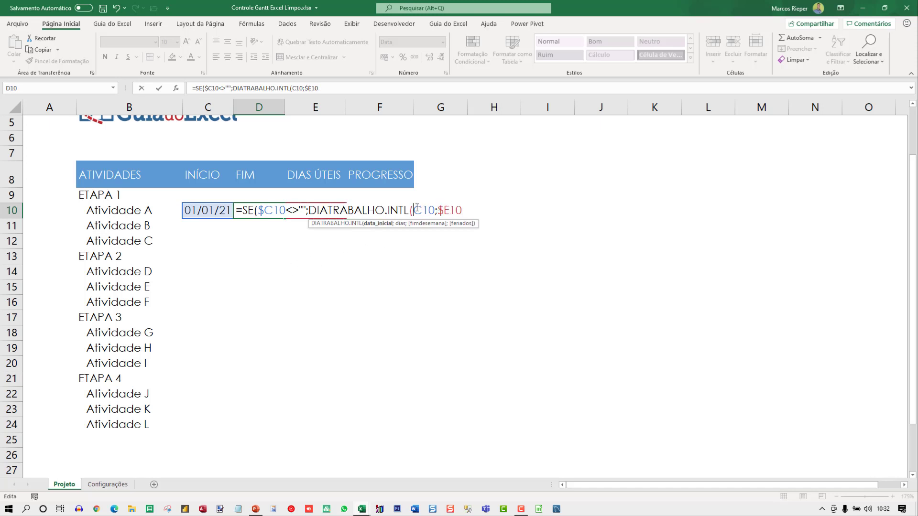
key("F4")
key("F4")
key("F4")
key("End")
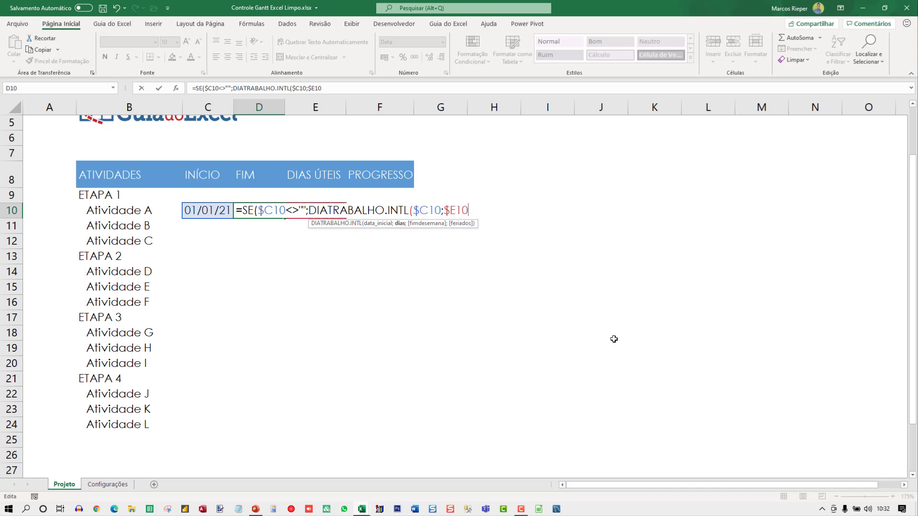
type(";")
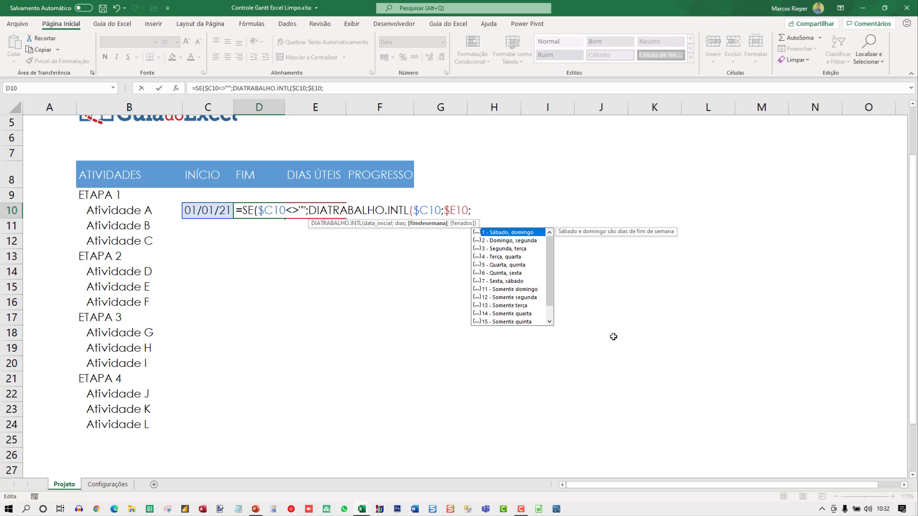
double_click(504, 233)
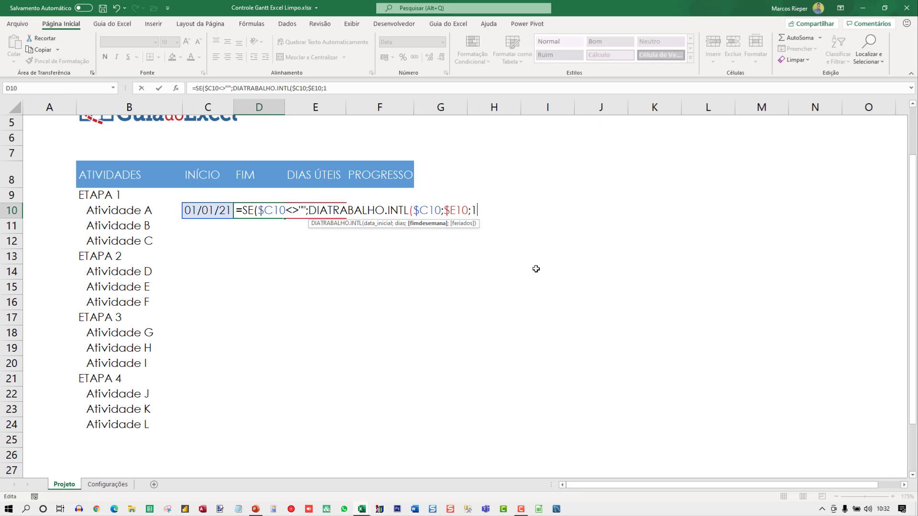
Use the Data column of the holidays table, tFeriados[Data], as the holidays argument and complete the formula with "" as the value-if-false
type(";")
left_click(98, 486)
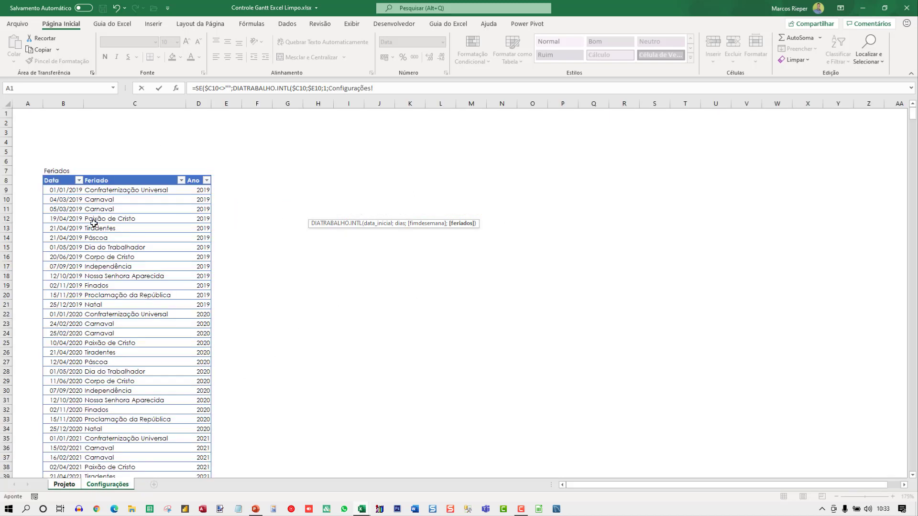
left_click(64, 190)
key("ctrl+shift+Down")
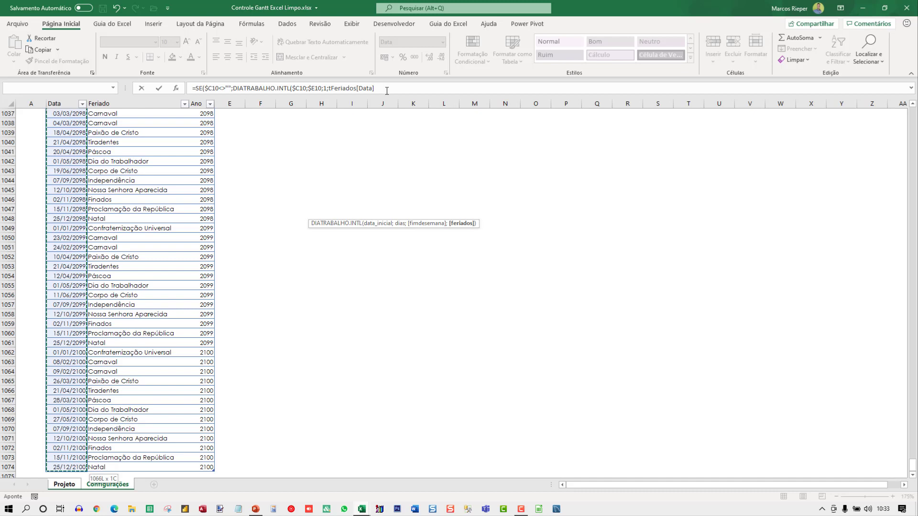
left_click(450, 92)
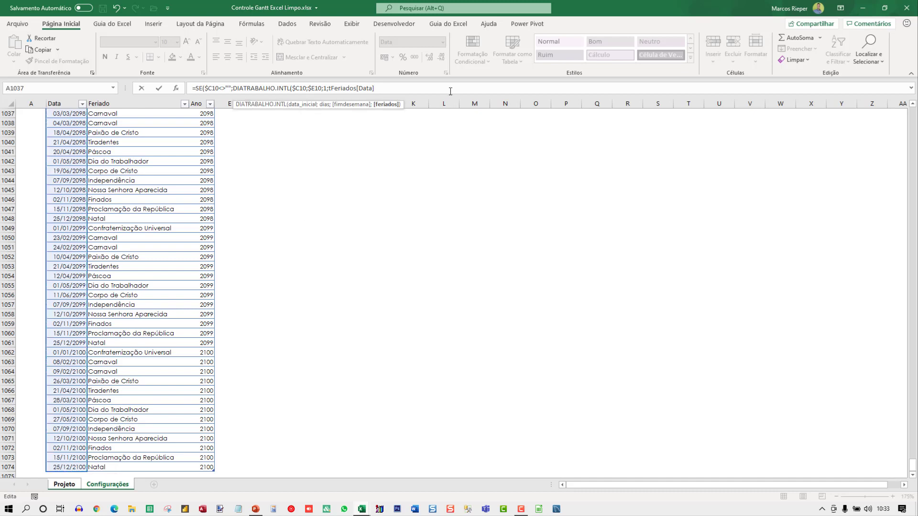
type(");")
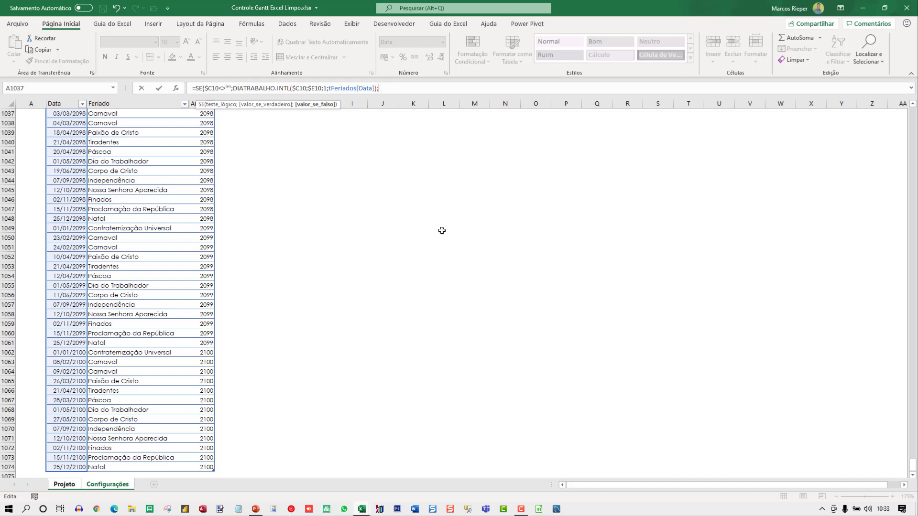
key("Return")
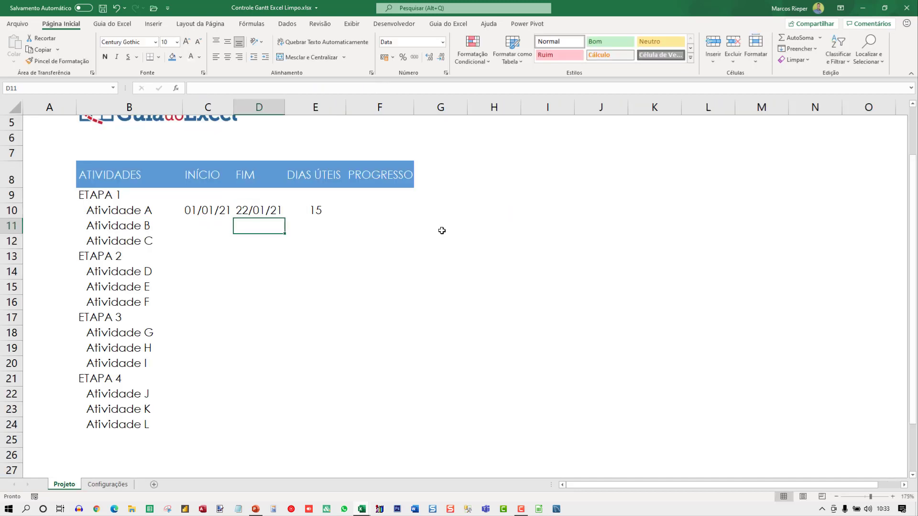
Review the end date formula in D10 and the working days in E10 it depends on
key("Up")
key("F2")
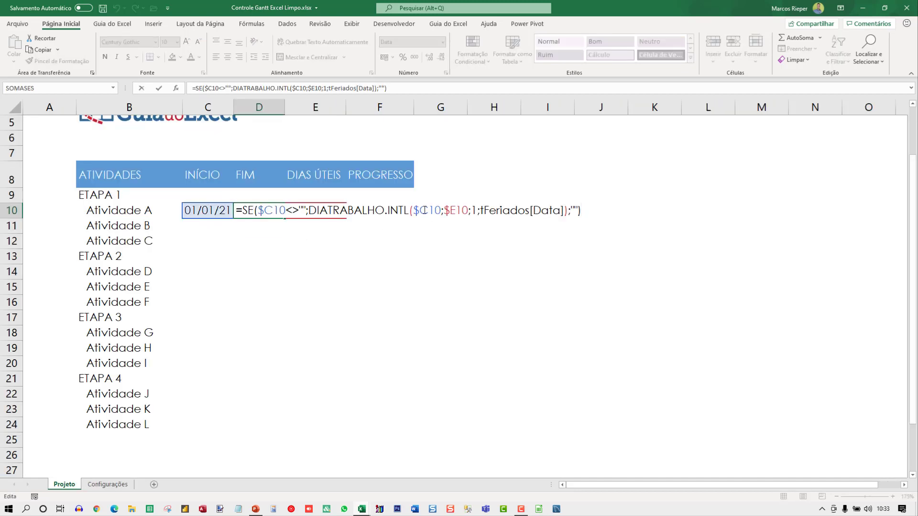
key("Escape")
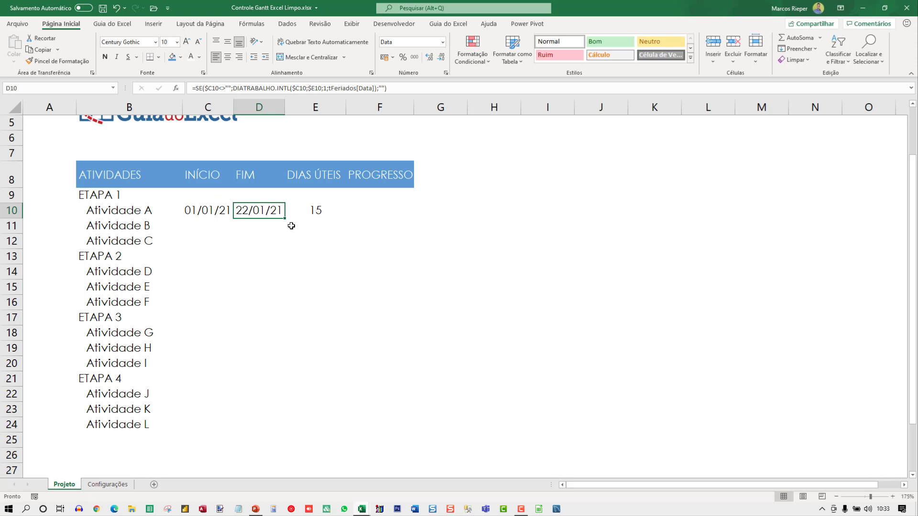
left_click(316, 212)
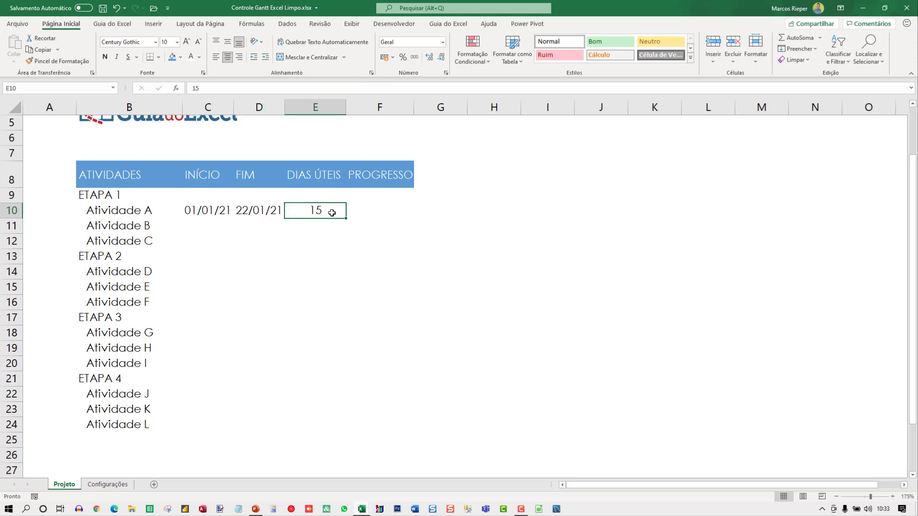
left_click(246, 214)
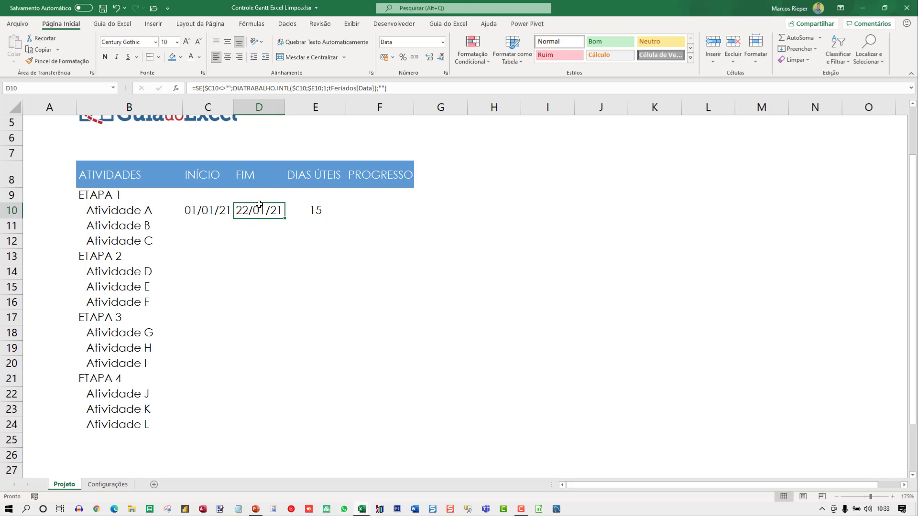
Try 17 as Atividade A's working days in E10 and undo the change
left_click(299, 208)
type("17")
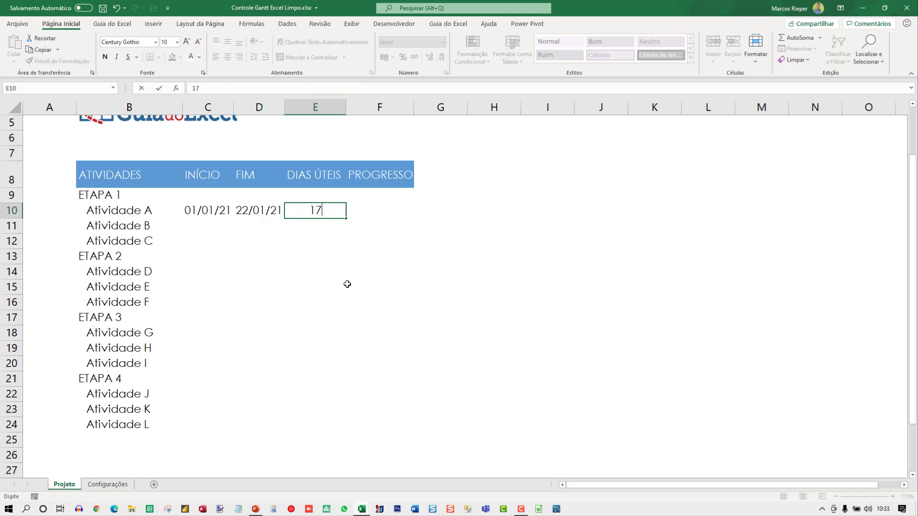
key("Return")
key("Up")
key("F2")
key("Escape")
key("ctrl+z")
Copy the end date formula from D10 to the range D9:D24 and check the copied formula in D11
key("Left")
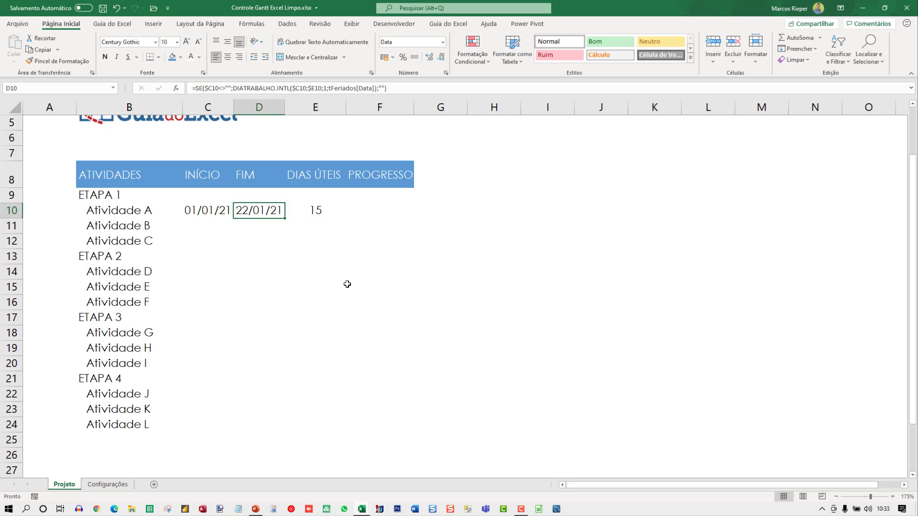
key("ctrl+c")
key("Down")
key("ctrl+v")
key("Down")
key("ctrl+v")
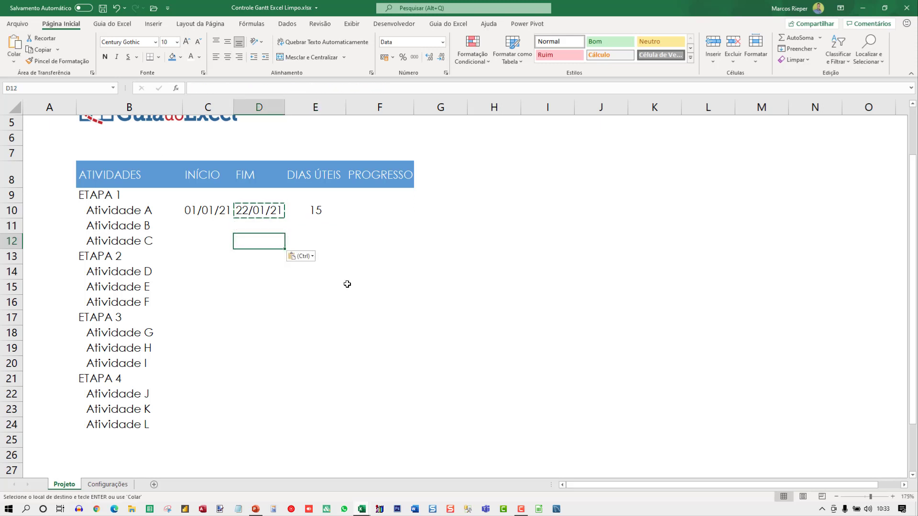
key("Down")
key("Up")
key("Up")
key("Up")
key("Up")
key("Up")
key("Down")
key("shift+Down")
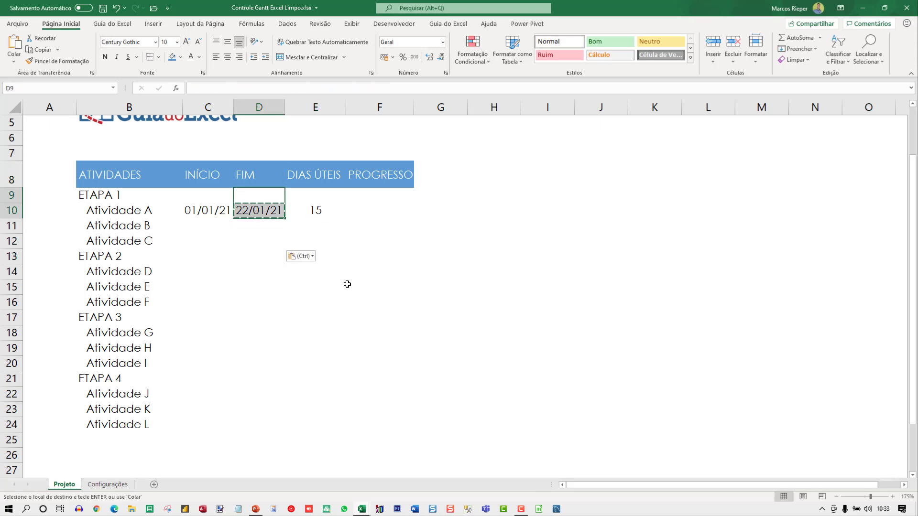
key("shift+Down")
key("shift+Down")
key("shift+Down")
key("shift+Down")
key("shift+Down")
key("shift+Down")
key("shift+Down")
key("shift+Down")
key("shift+Down")
key("shift+Down")
key("shift+Down")
key("shift+Down")
key("shift+Down")
key("shift+Down")
key("ctrl+v")
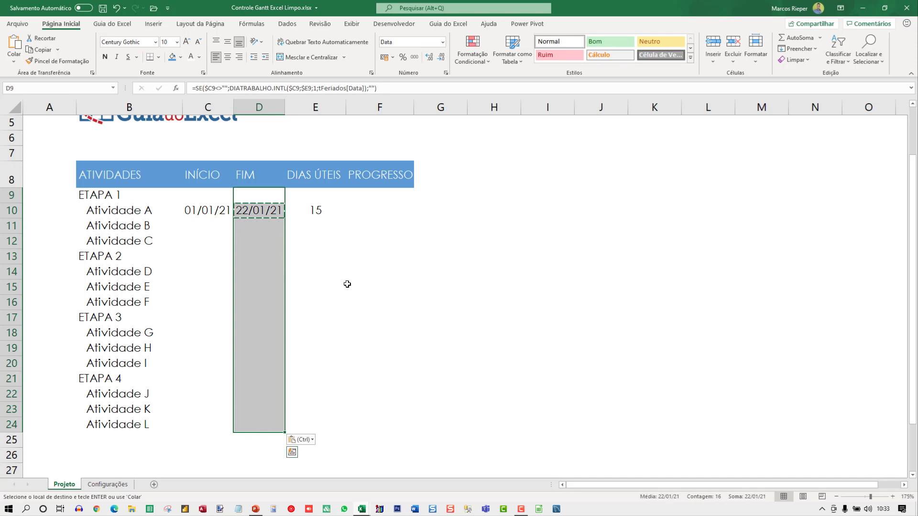
key("Escape")
left_click(251, 226)
key("F2")
key("Escape")
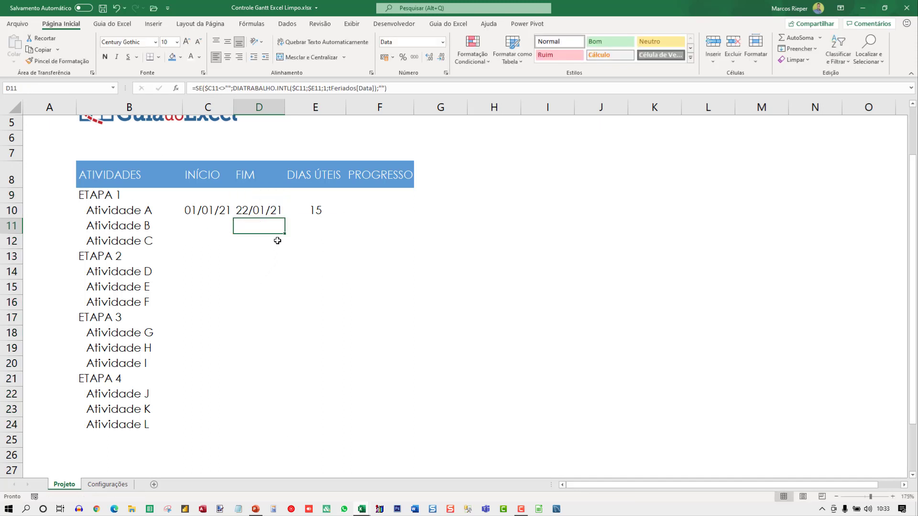
Enter the start dates 22/1 for Atividade B in C11 and 13/2 for Atividade C in C12
left_click(207, 224)
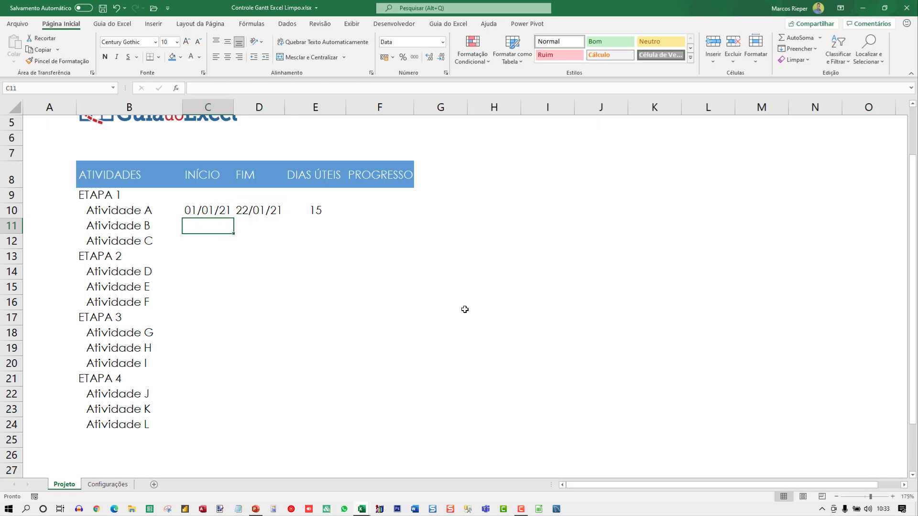
type("22/1")
key("Return")
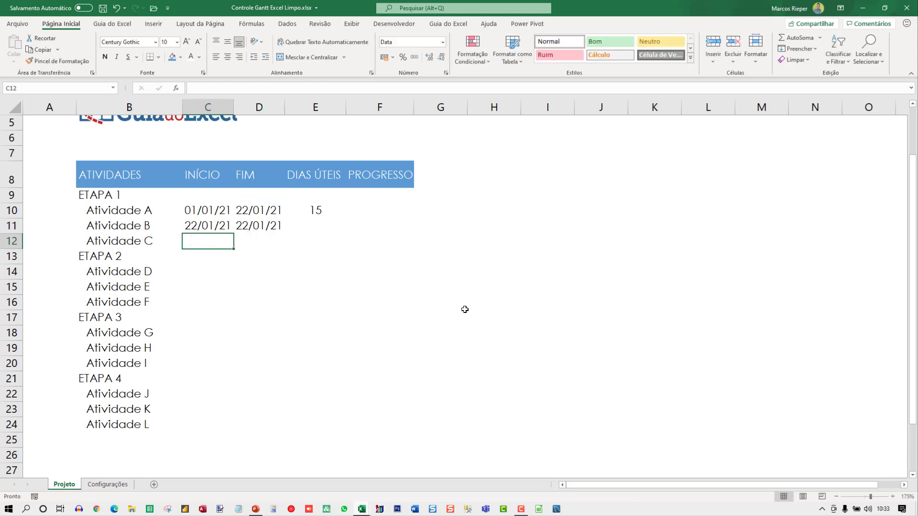
type("13/2")
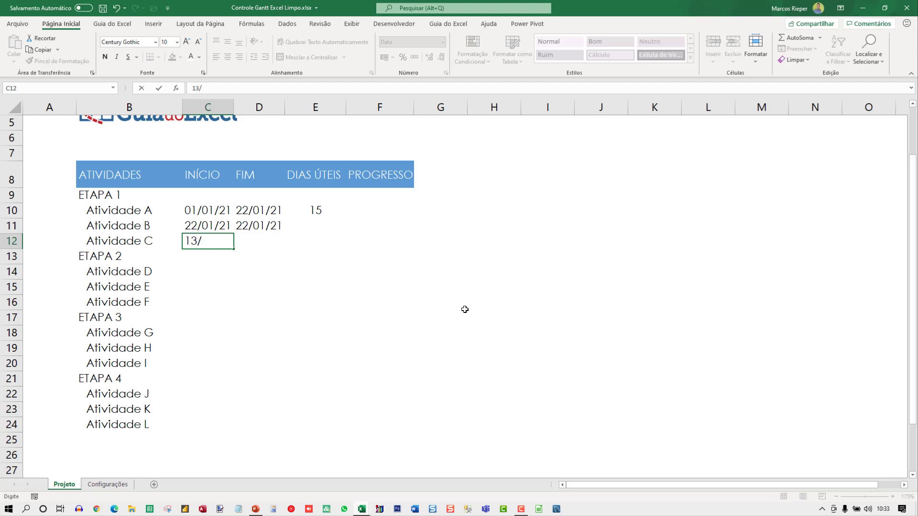
key("Return")
key("Return")
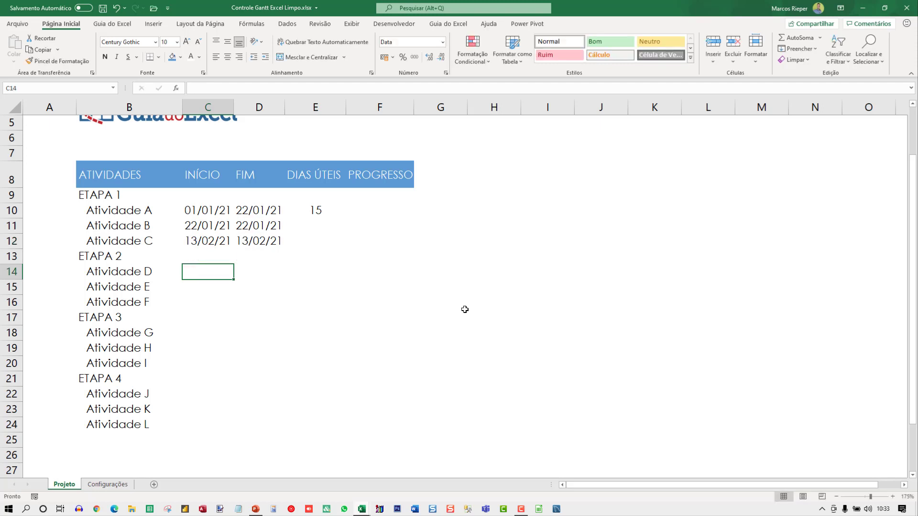
Enter the ETAPA 2 start dates in C14:C16: 1/1 for Atividade D, 6/1 for Atividade E and 9/1 for Atividade F
type("1/1")
key("Return")
type("6/1")
key("Return")
type("9/1")
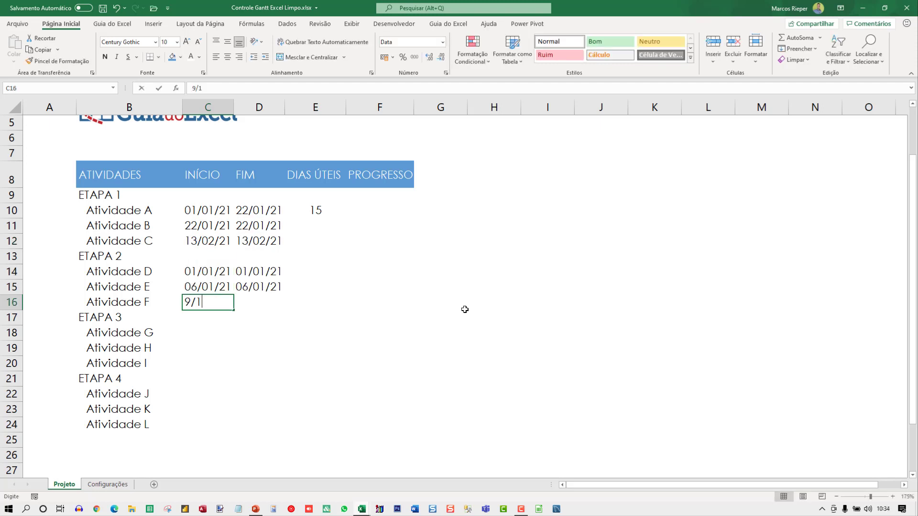
key("Return")
key("Return")
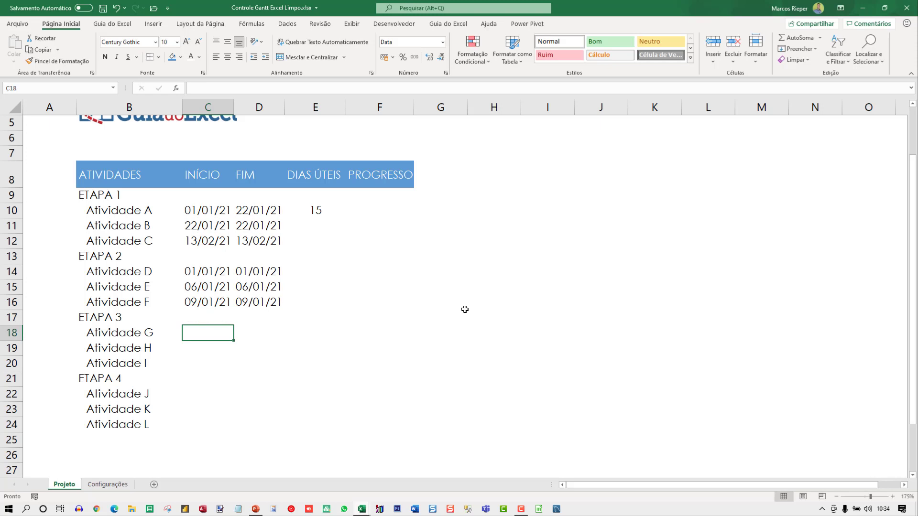
Enter the ETAPA 3 start dates in C18:C20: 28/12/20 for Atividade G, 6/01 for Atividade H and 8/1 for Atividade I
type("26")
key("BackSpace")
type("8")
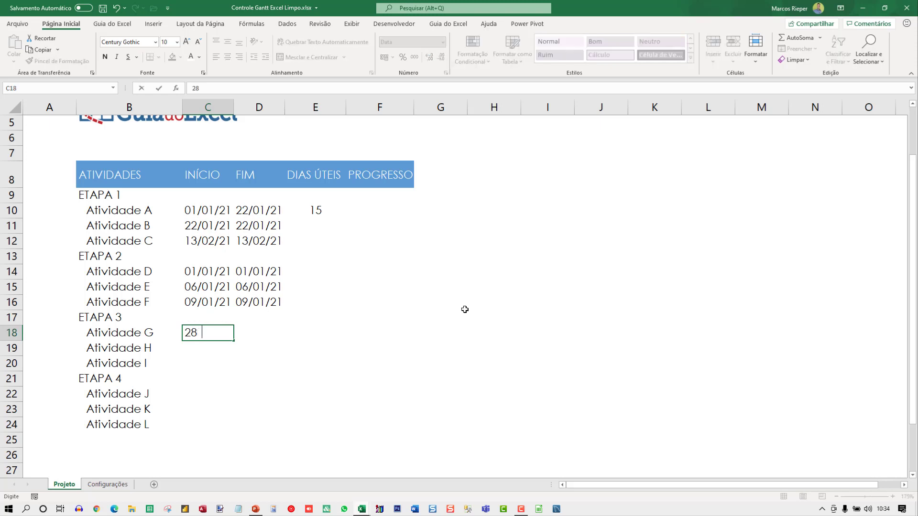
type("/12/20")
key("Return")
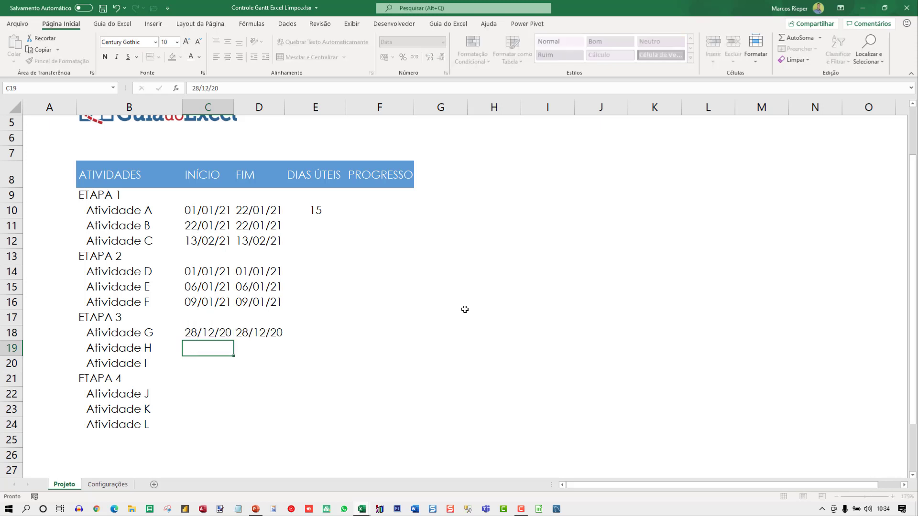
type("6/01")
key("Return")
type("8/1")
key("Return")
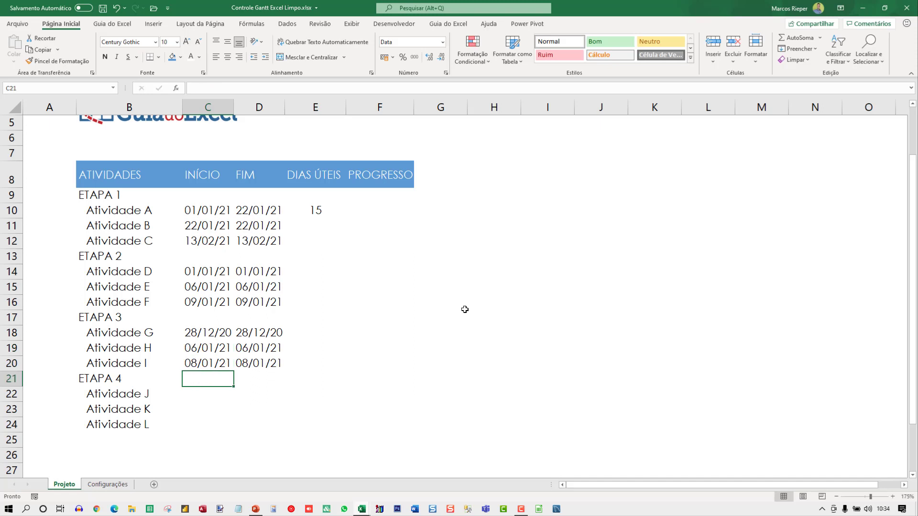
Enter the ETAPA 4 start dates in C22:C24: 24/01/21 for Atividade J, 27/01/21 for Atividade K and 2/2 for Atividade L
key("Down")
key("Down")
key("Up")
type("24/")
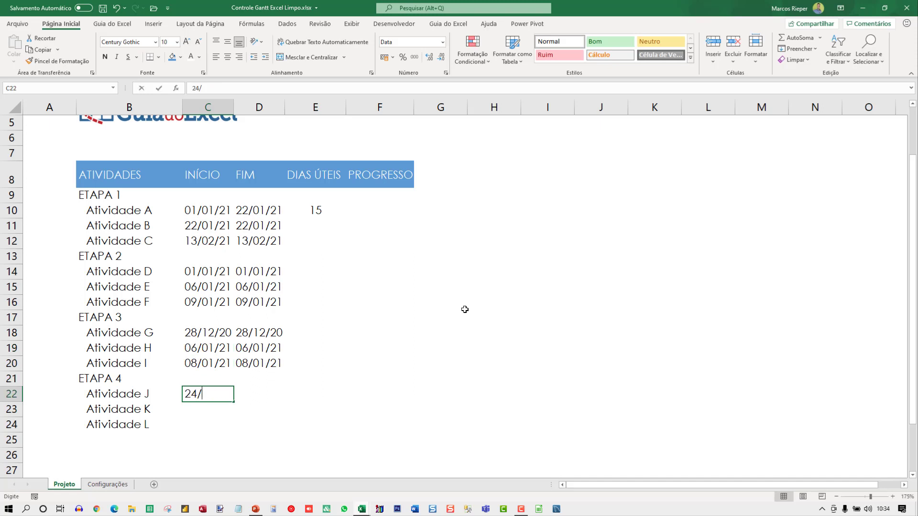
key("Return")
type("27/01/21")
key("Return")
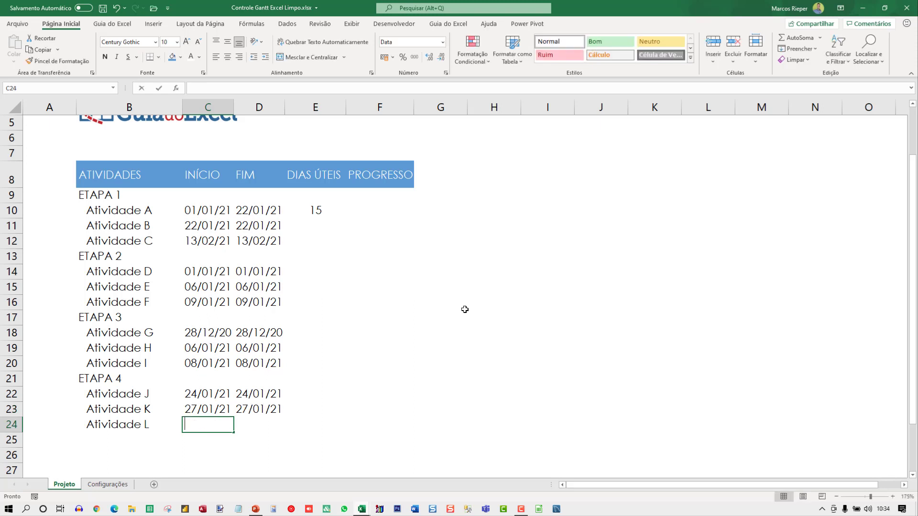
type("2/2")
key("Return")
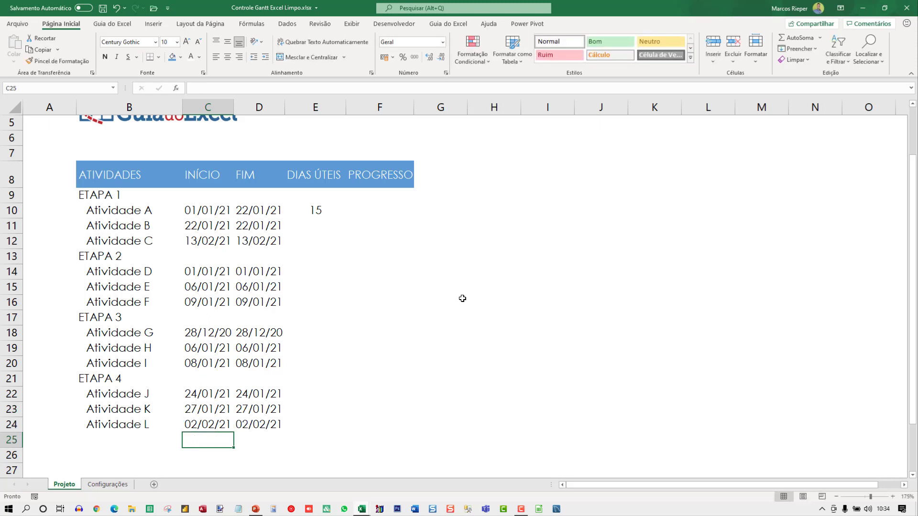
Enter the remaining ETAPA 1 working days: 15 for Atividade B in E11 and 10 for Atividade C in E12
left_click(308, 226)
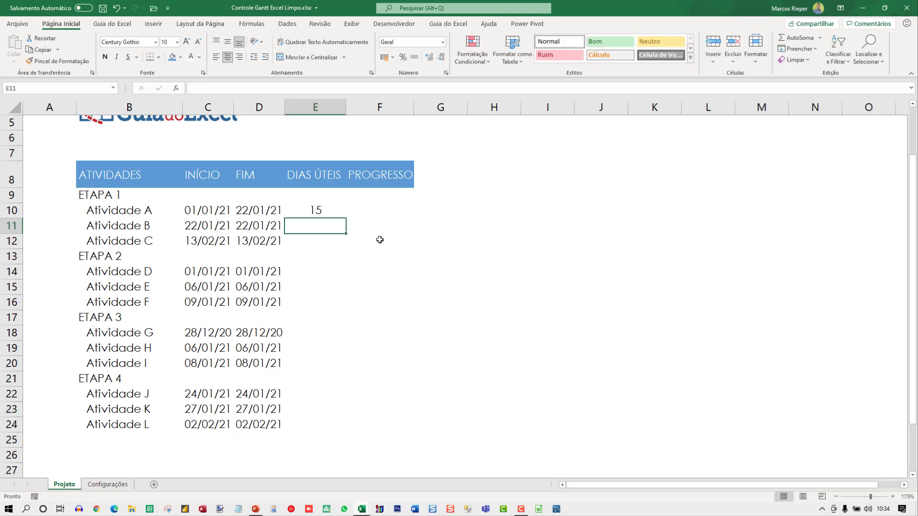
type("15")
key("Return")
type("10")
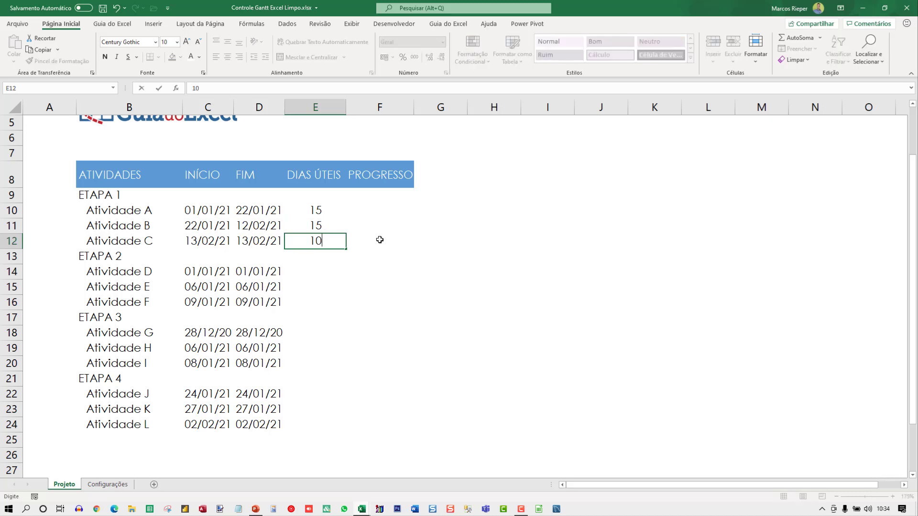
key("Return")
Enter the ETAPA 2 working days in E14:E16: 3 for Atividade D, 2 for Atividade E and 1 for Atividade F
key("Return")
type("3")
key("Return")
type("2")
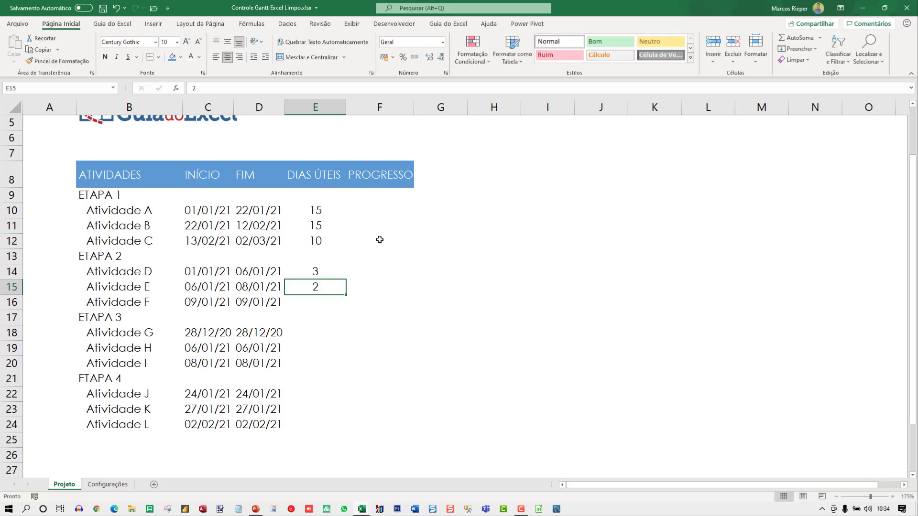
key("Return")
type("1")
key("Return")
Enter the ETAPA 3 working days in E18:E20: 5 for Atividade G, 1 for Atividade H and 5 for Atividade I
key("Return")
type("5")
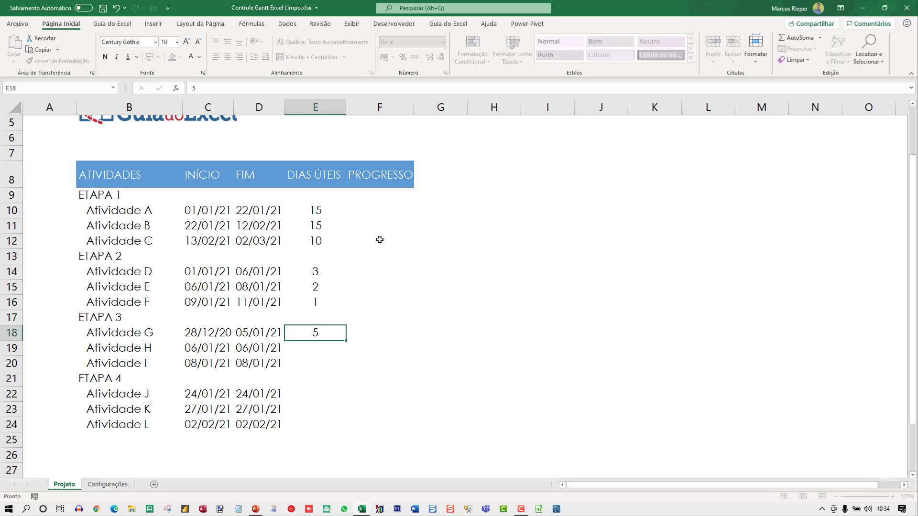
key("Return")
type("1")
key("Return")
type("5")
key("Return")
Enter the ETAPA 4 working days in E22:E24: 2 for Atividade J, 3 for Atividade K and 10 for Atividade L
key("Return")
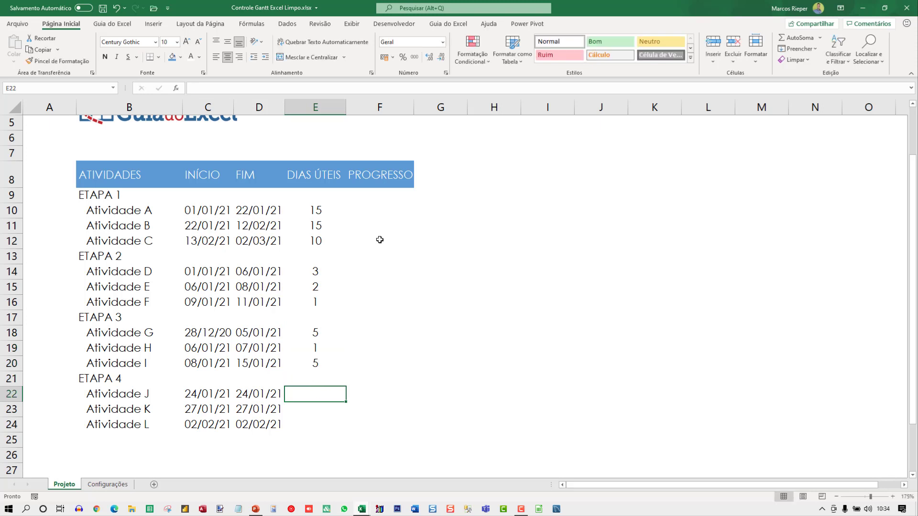
type("2")
key("Return")
type("3")
key("Return")
type("10")
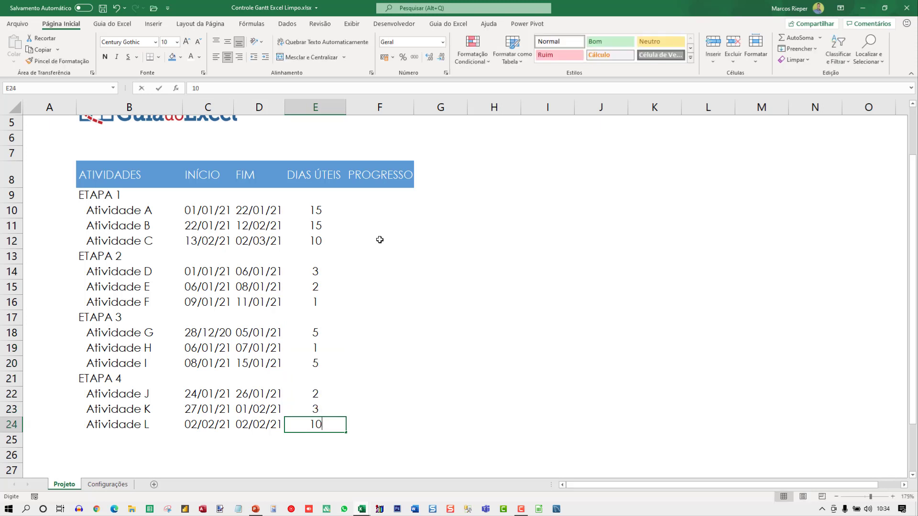
key("Return")
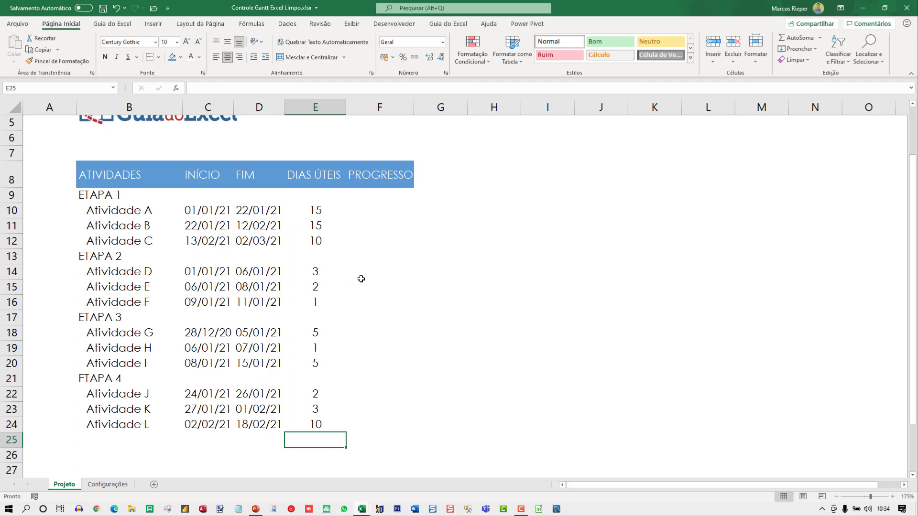
Format the PROGRESSO cells F9:F24 as percentages and align them vertically to the middle
left_click(373, 209)
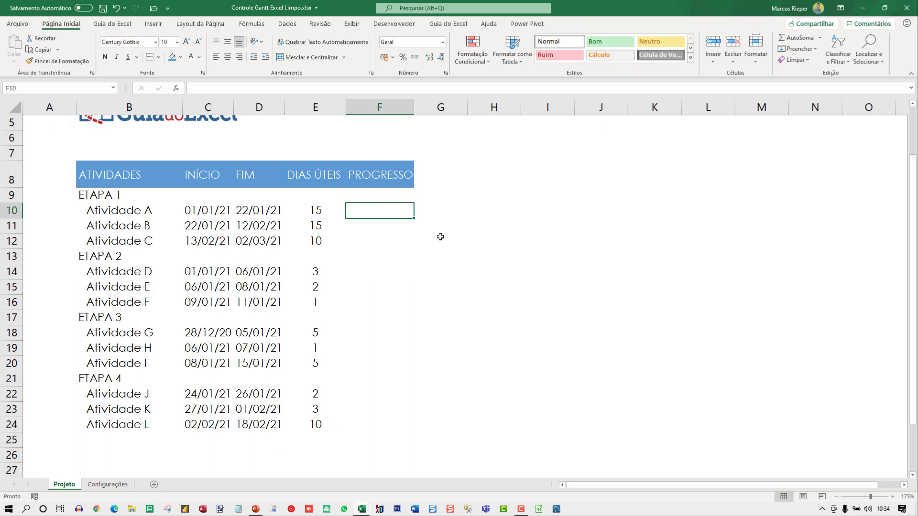
key("Up")
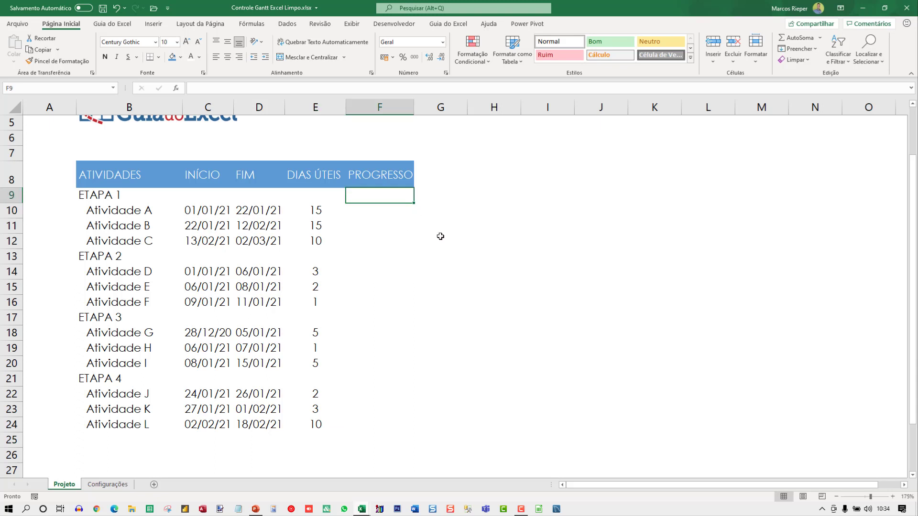
key("shift+Down")
key("shift+Down")
key("shift+Down")
key("shift+Down")
key("shift+Down")
key("shift+Down")
key("shift+Down")
key("shift+Down")
key("shift+Down")
key("shift+Down")
key("shift+Down")
key("shift+Down")
key("shift+Down")
key("shift+Down")
key("shift+Down")
key("shift+Down")
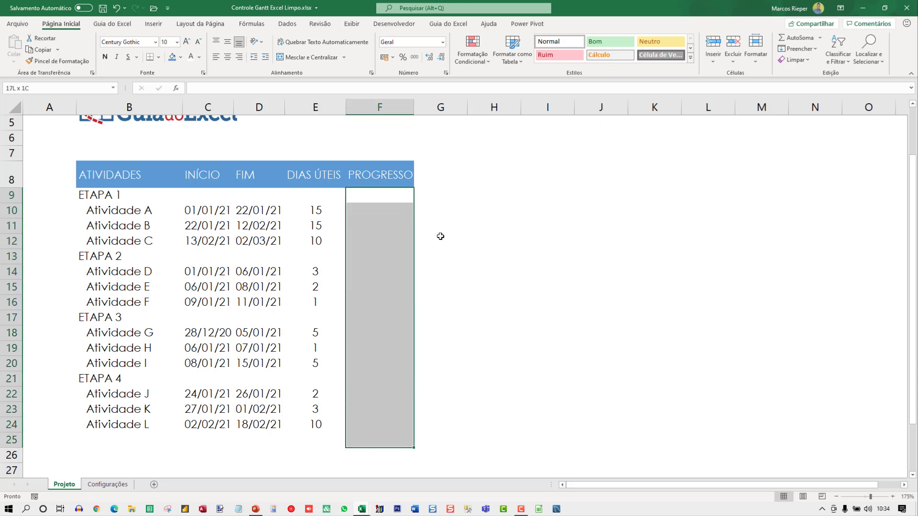
key("shift+Up")
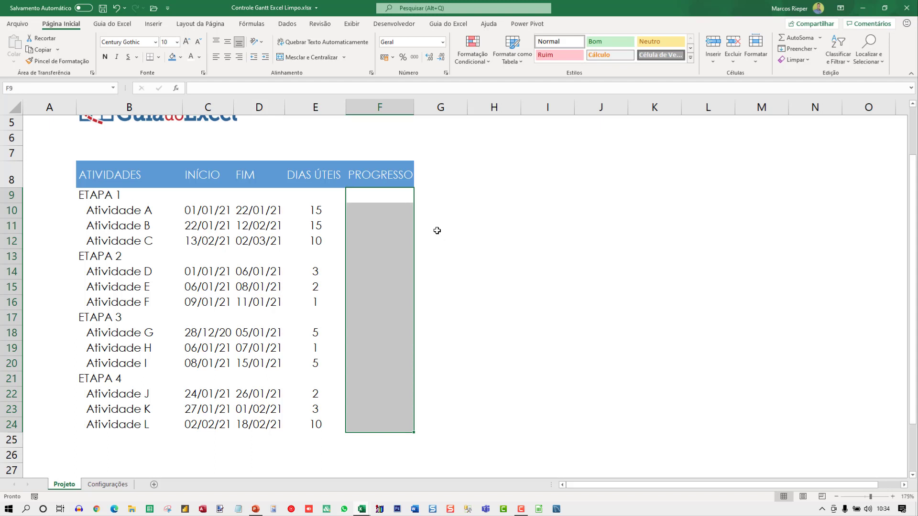
left_click(403, 57)
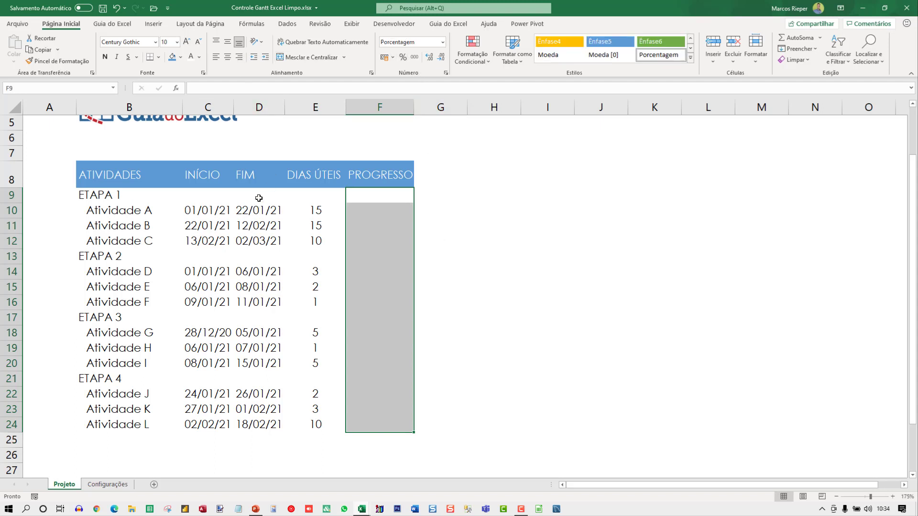
left_click(228, 43)
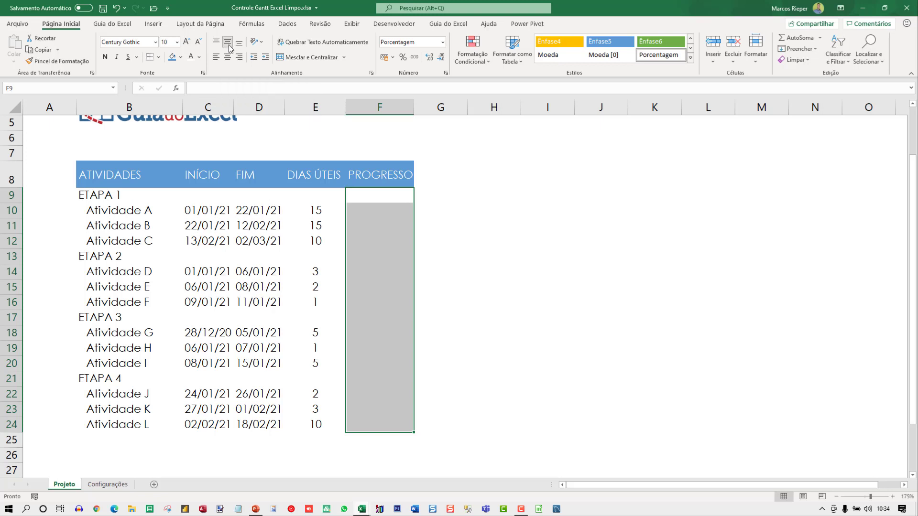
left_click(264, 193)
Enter 50% as the progress of Atividade A in F10
left_click(380, 211)
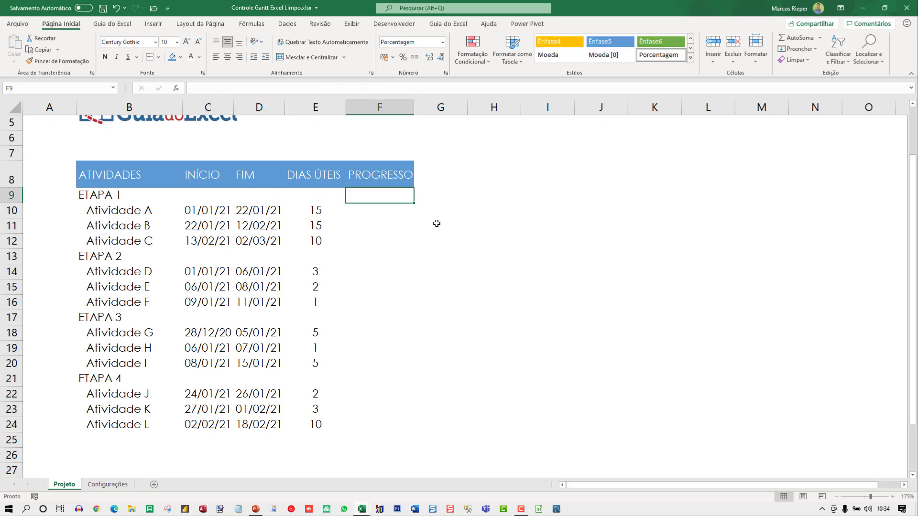
type("50")
key("Return")
key("Up")
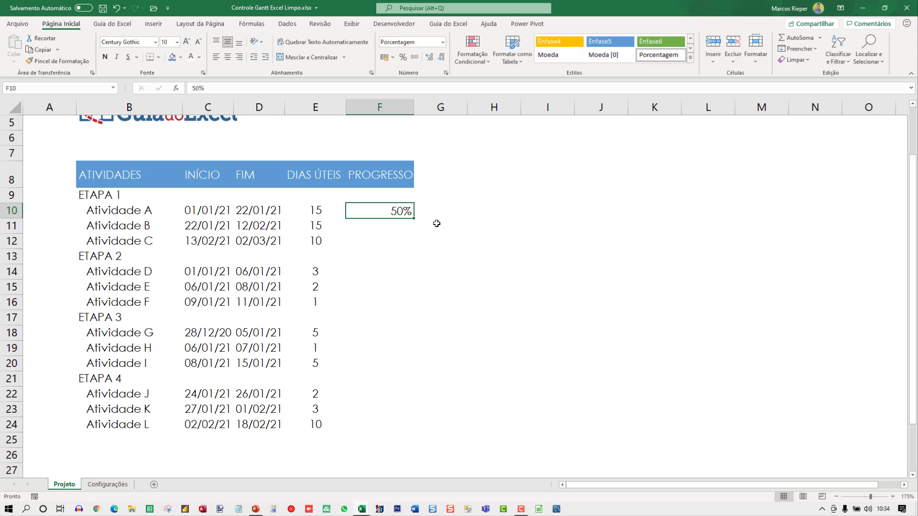
Center the cells of the PROGRESSO column horizontally from F9 down past Atividade L
left_click_drag(375, 196, 398, 436)
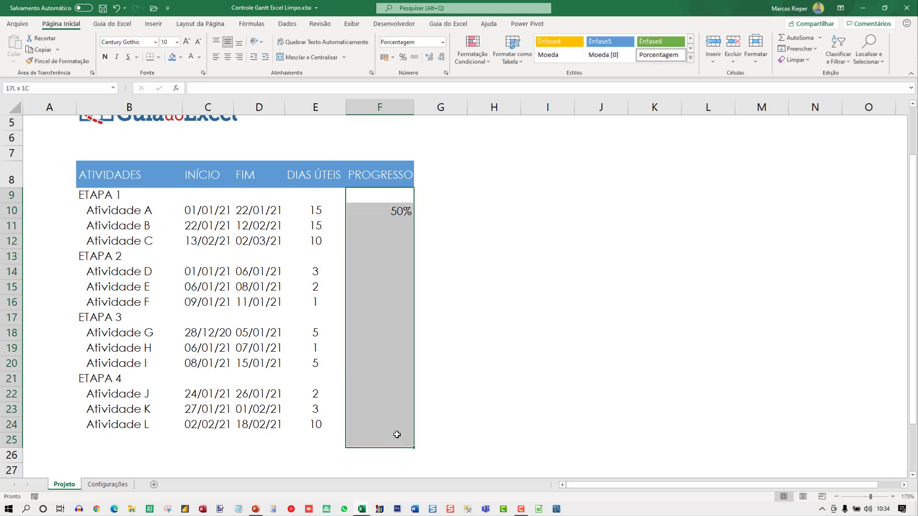
left_click(227, 57)
left_click(382, 198)
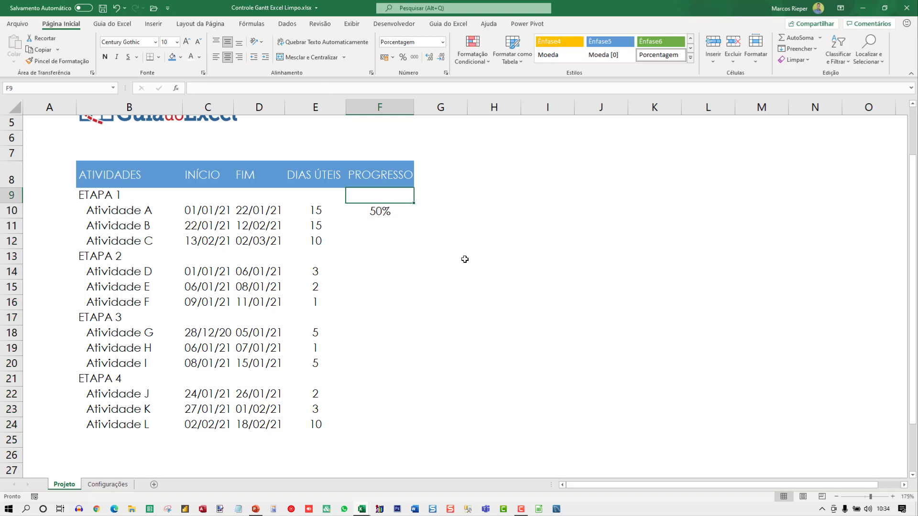
key("Down")
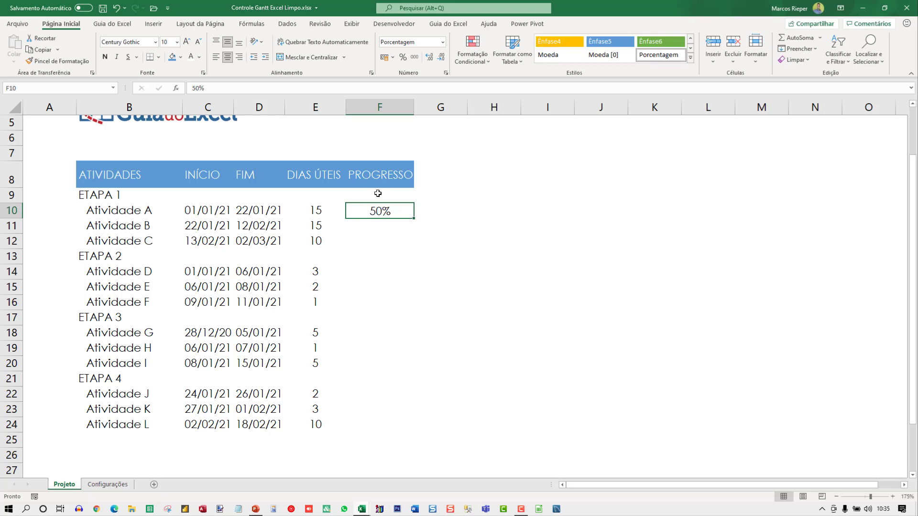
Apply blue solid-fill data bars as conditional formatting to the progress cells F9:F24
left_click_drag(381, 191, 371, 423)
left_click(473, 47)
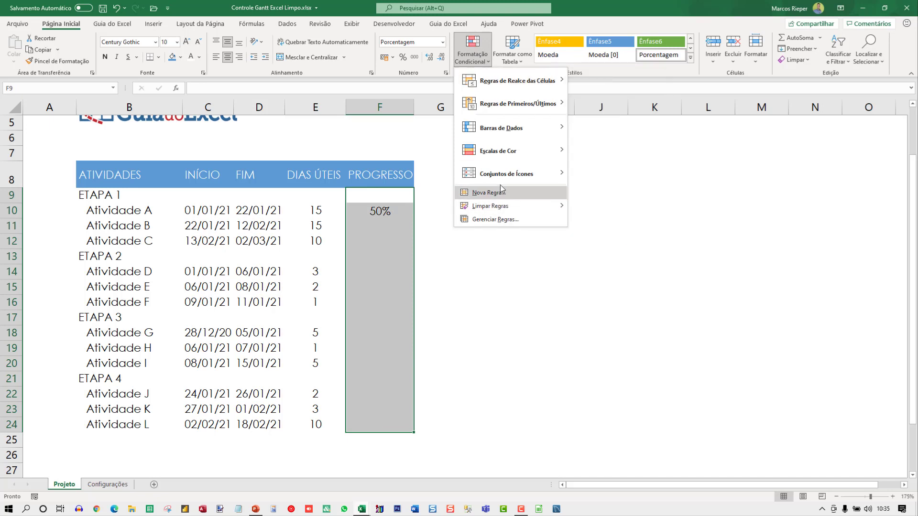
mouse_move(555, 128)
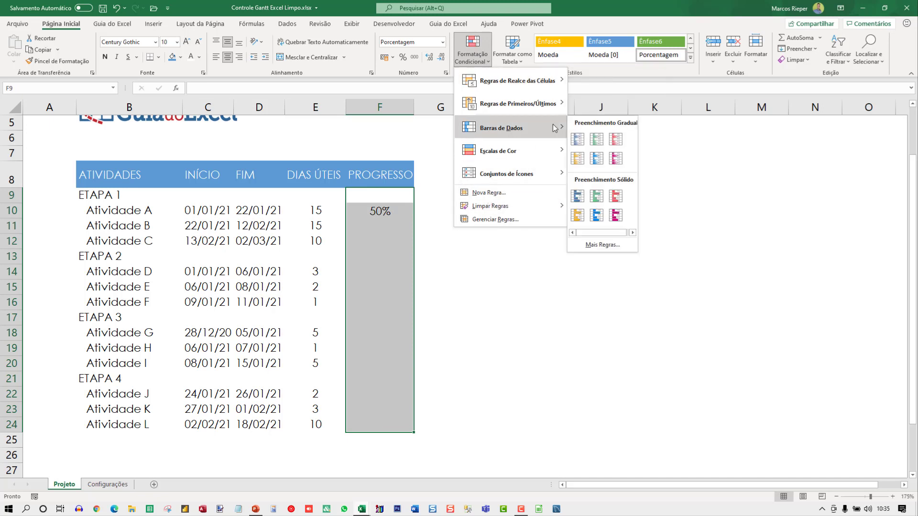
left_click(580, 198)
Edit the data bar rule for F9:F24 so the minimum is the number 0 and the maximum the number 1, and apply it
left_click(472, 50)
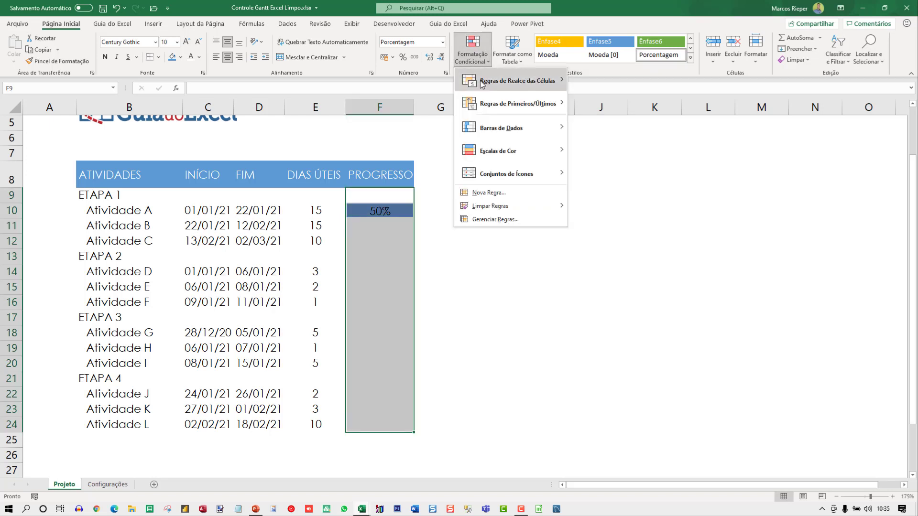
left_click(495, 219)
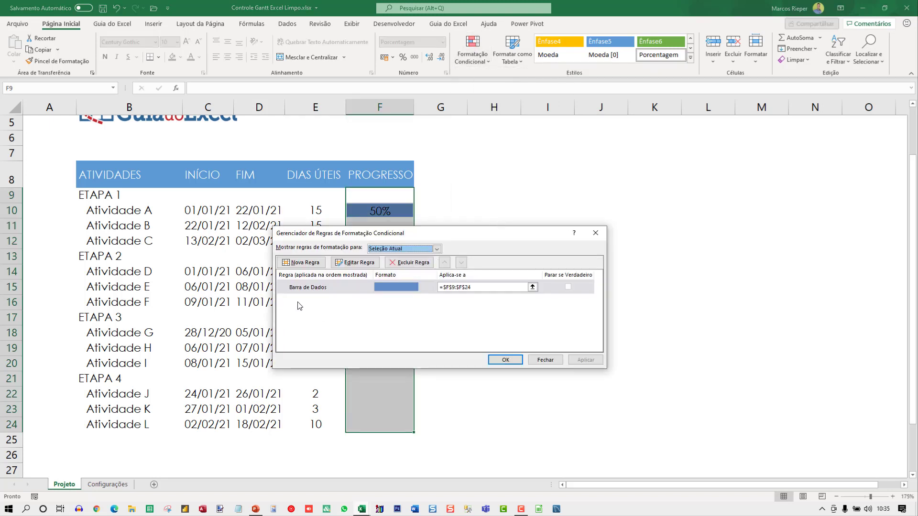
left_click(306, 288)
left_click(359, 263)
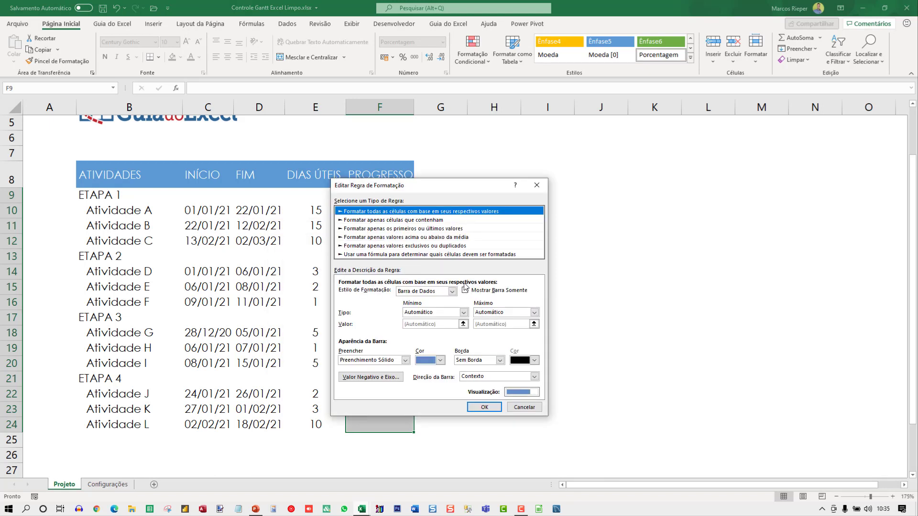
left_click_drag(422, 194, 356, 105)
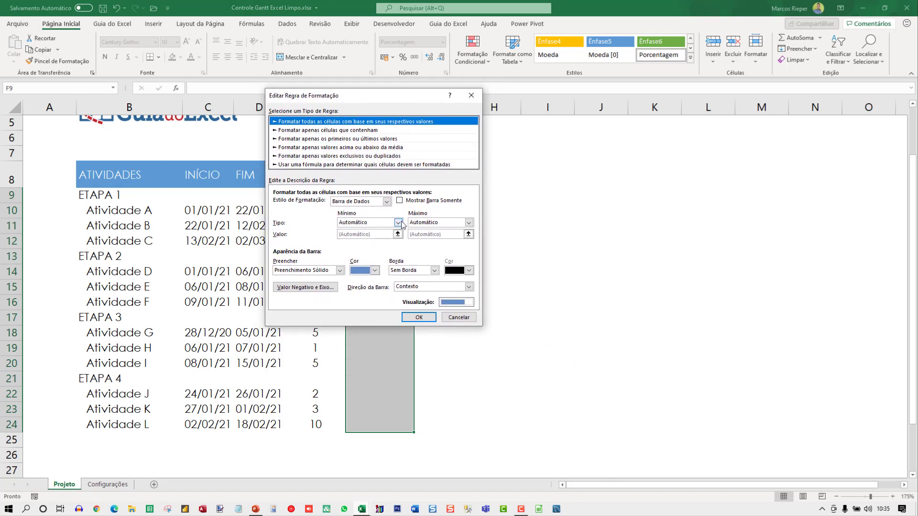
left_click(398, 223)
left_click(367, 238)
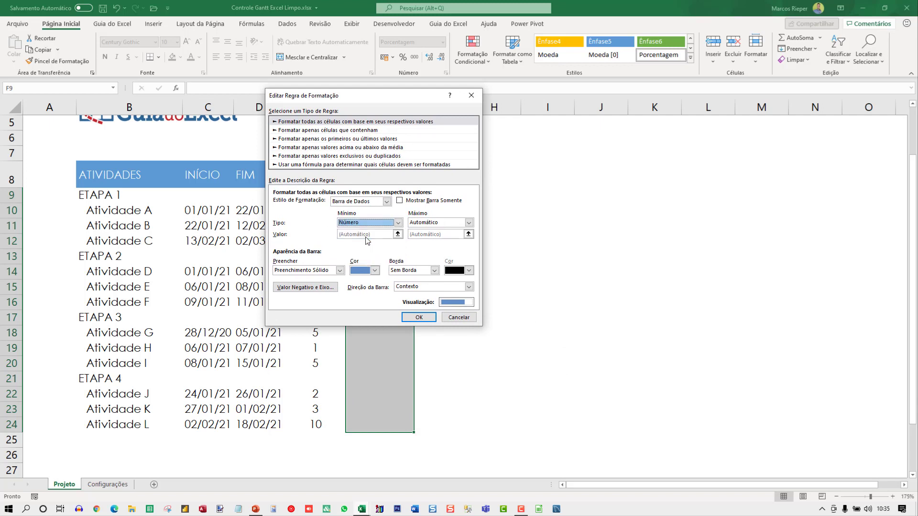
left_click(469, 223)
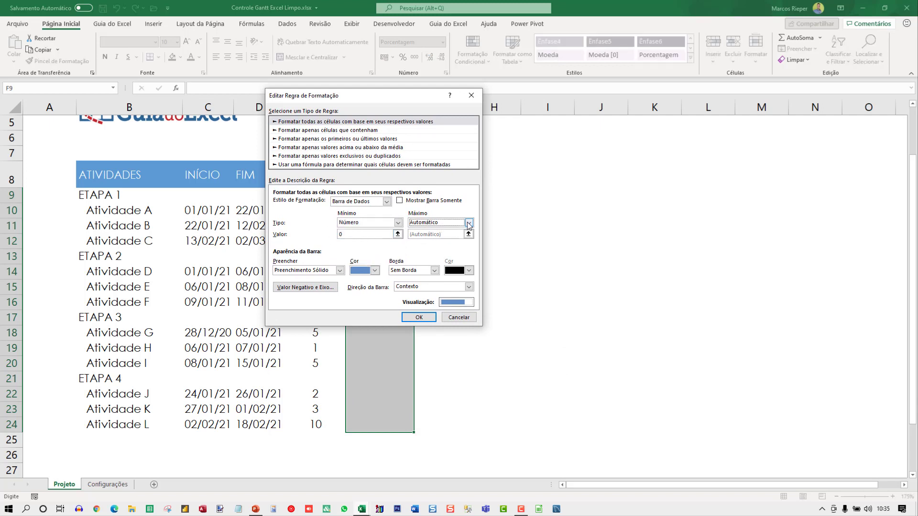
left_click(429, 239)
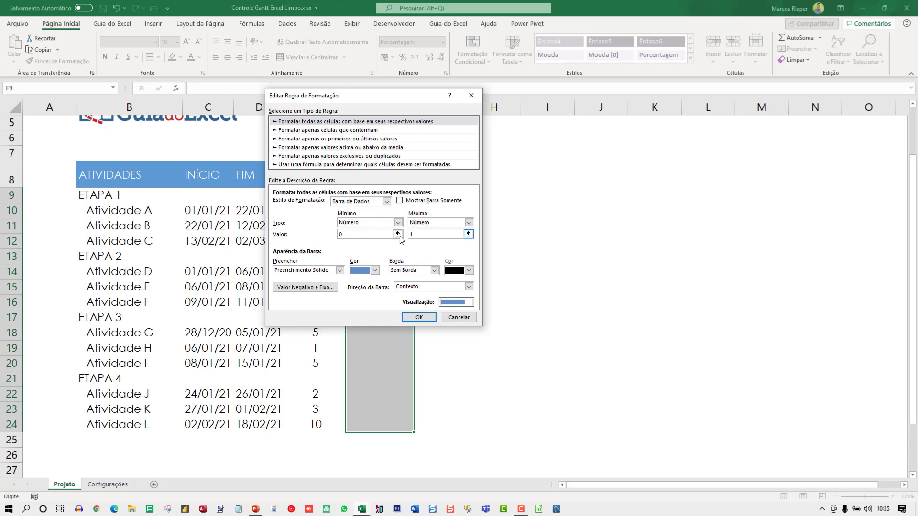
left_click(415, 233)
left_click(427, 319)
left_click(586, 362)
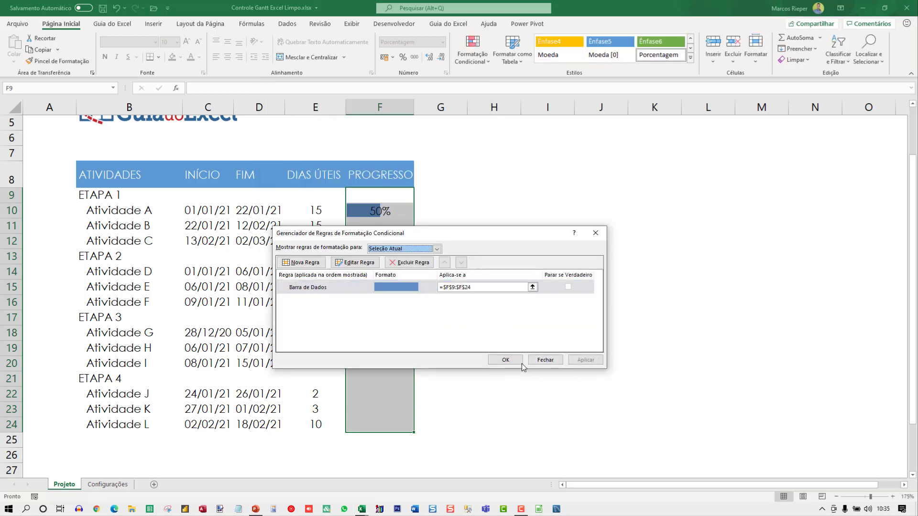
left_click(507, 360)
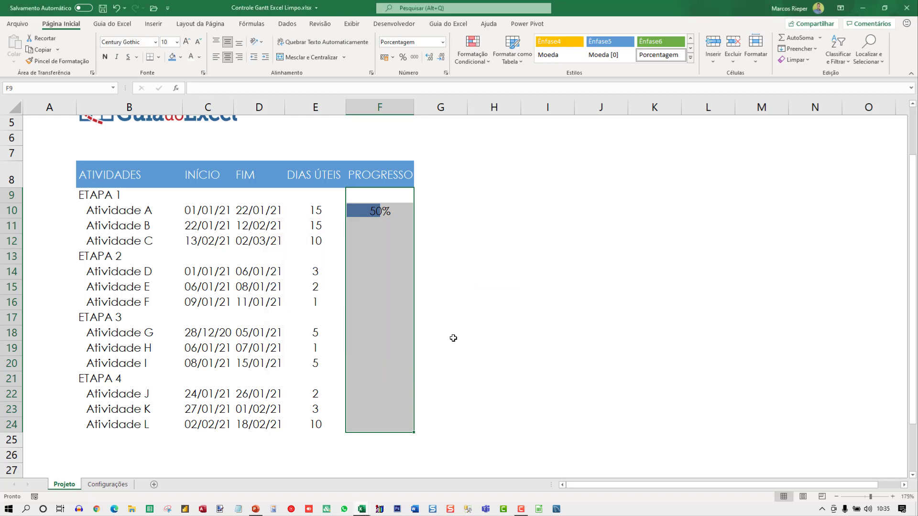
Test the data bar by entering 75% and finally 100% as Atividade A's progress in F10
left_click(395, 247)
left_click(378, 209)
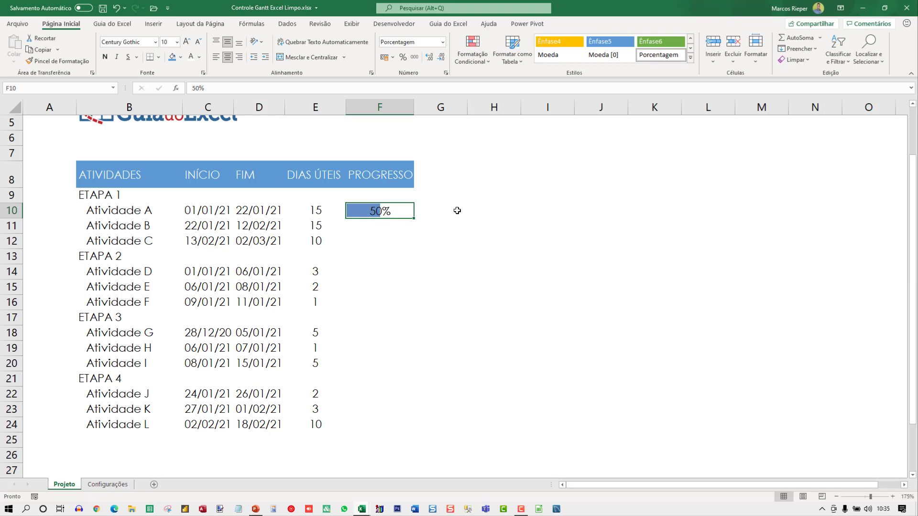
type("75")
key("Return")
key("Up")
type("100")
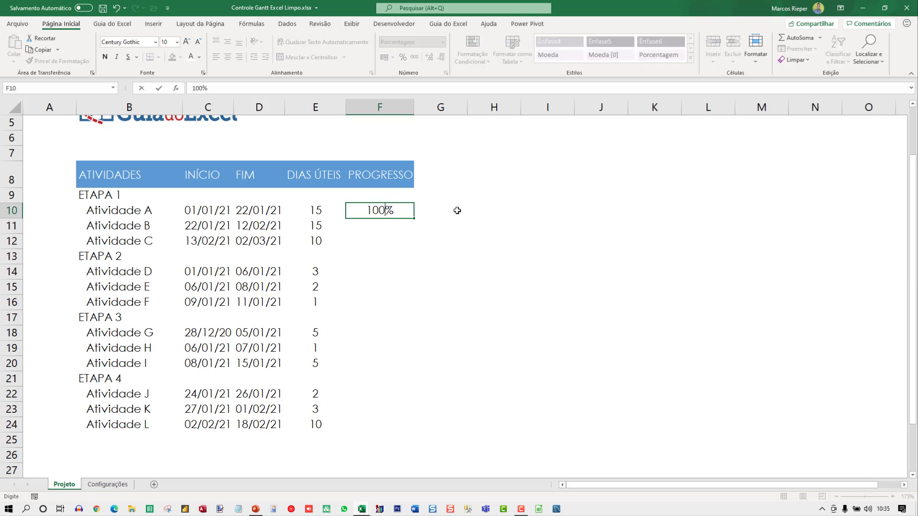
key("Return")
key("Up")
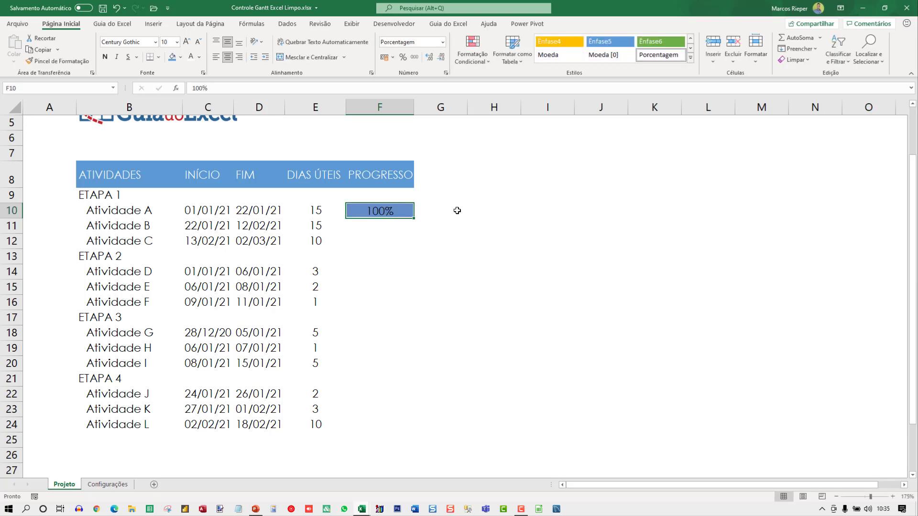
Enter 0% and finally 50% as Atividade A's progress in F10
type("0")
key("Return")
key("Up")
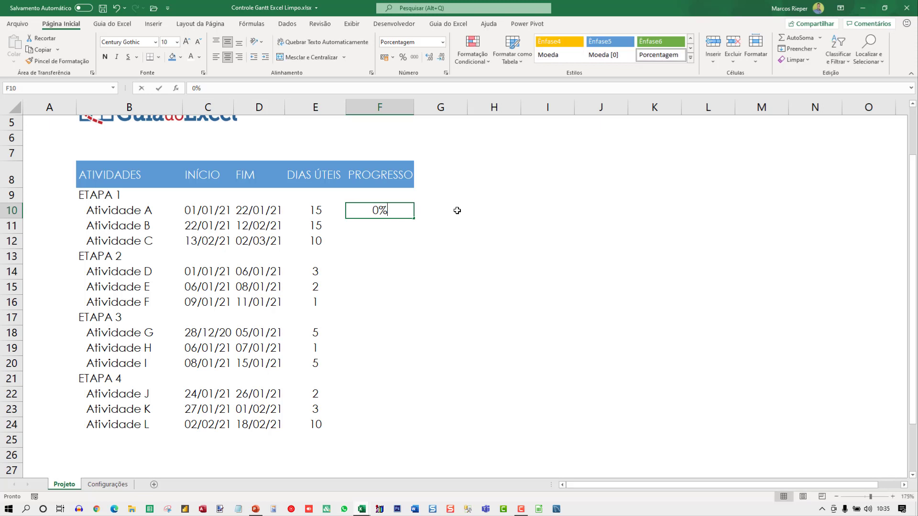
type("50")
key("Return")
Edit the data bar rule for F9:F24 to use a lighter blue bar colour, and apply it
key("Up")
key("Up")
key("Up")
key("Down")
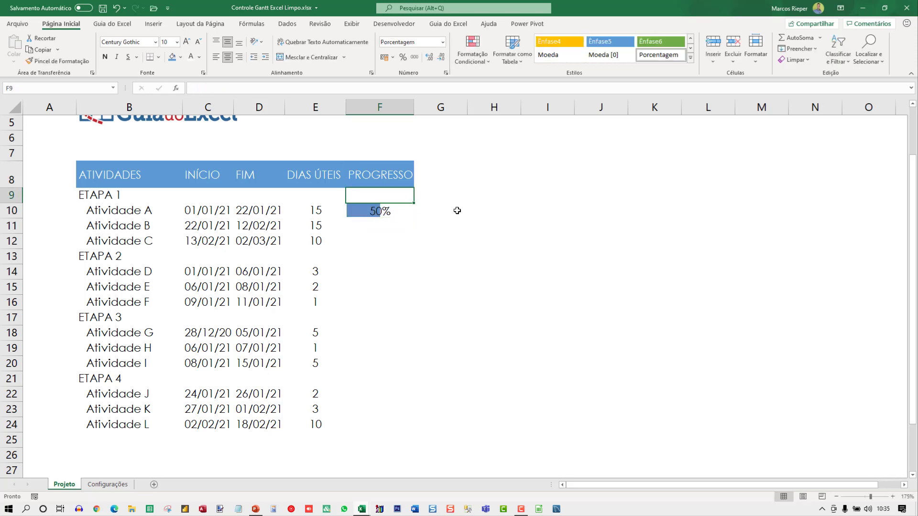
left_click(384, 420, "shift")
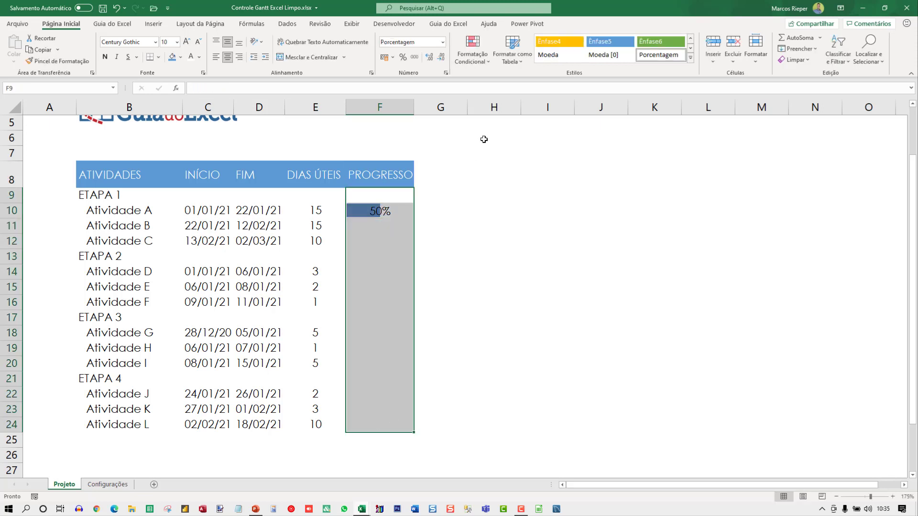
left_click(473, 48)
left_click(495, 219)
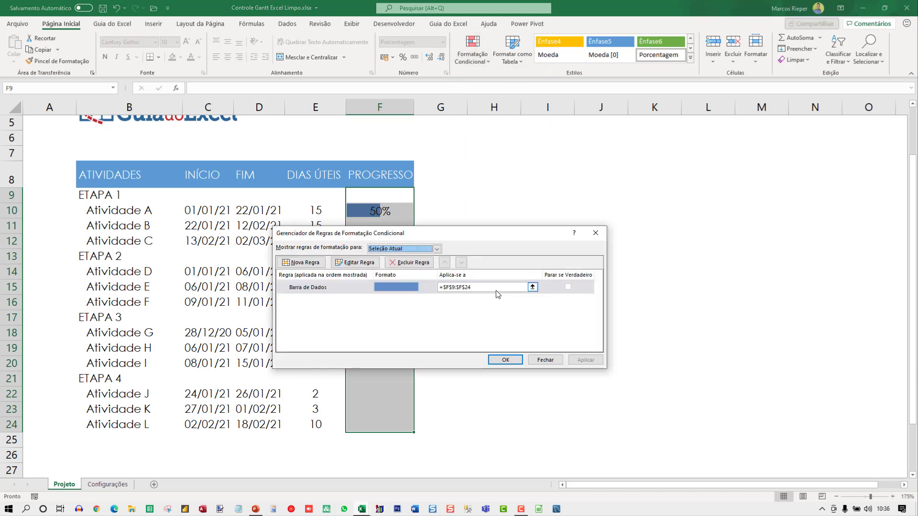
left_click(354, 263)
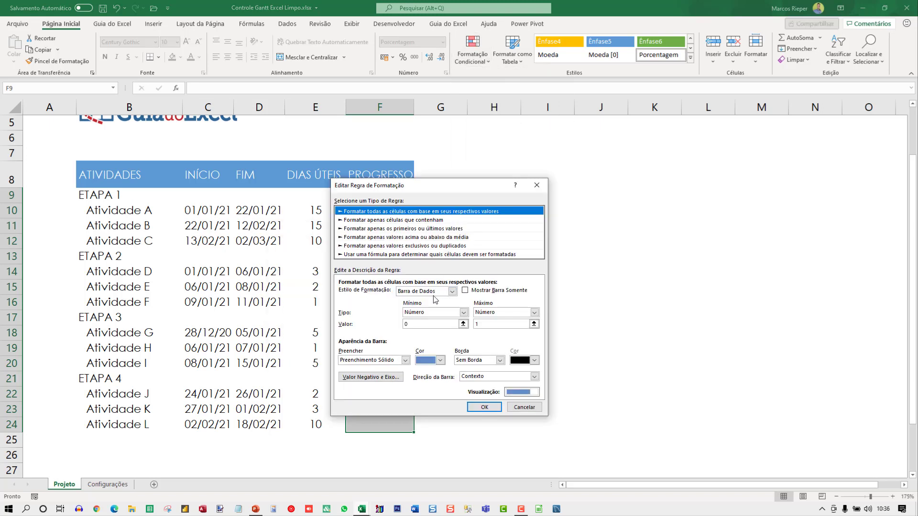
left_click(440, 360)
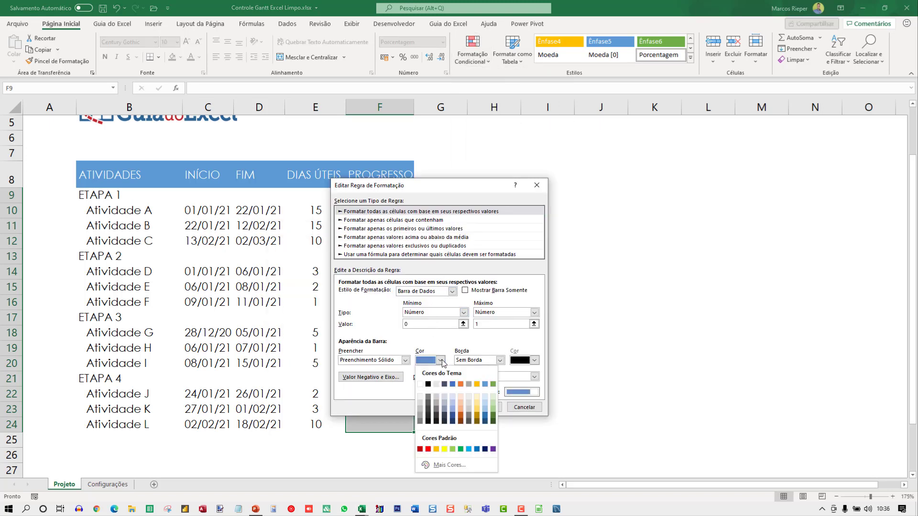
left_click(454, 411)
left_click(486, 407)
left_click(589, 365)
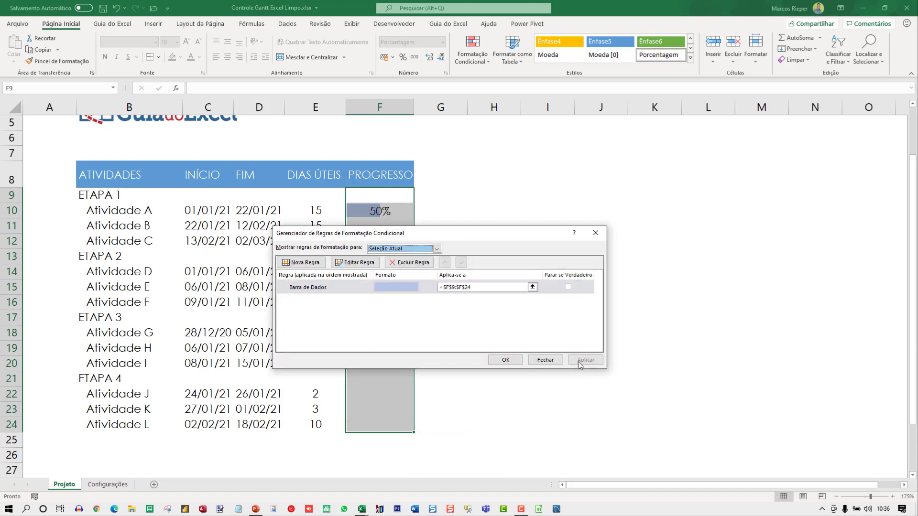
left_click(517, 362)
left_click(381, 242)
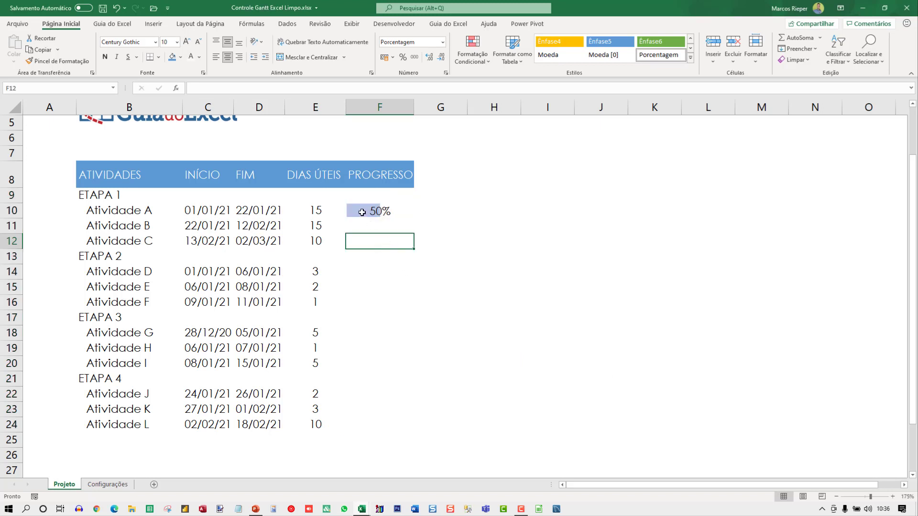
left_click(362, 213)
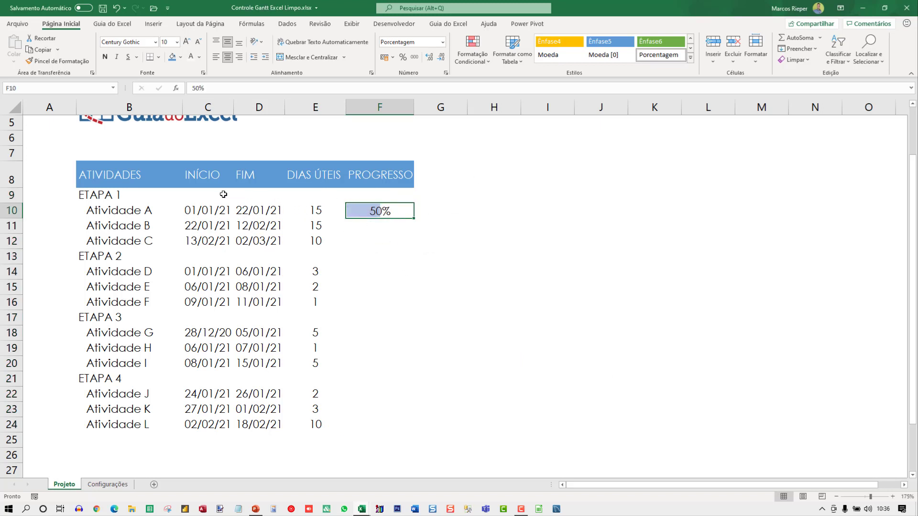
left_click(159, 195)
left_click(437, 171)
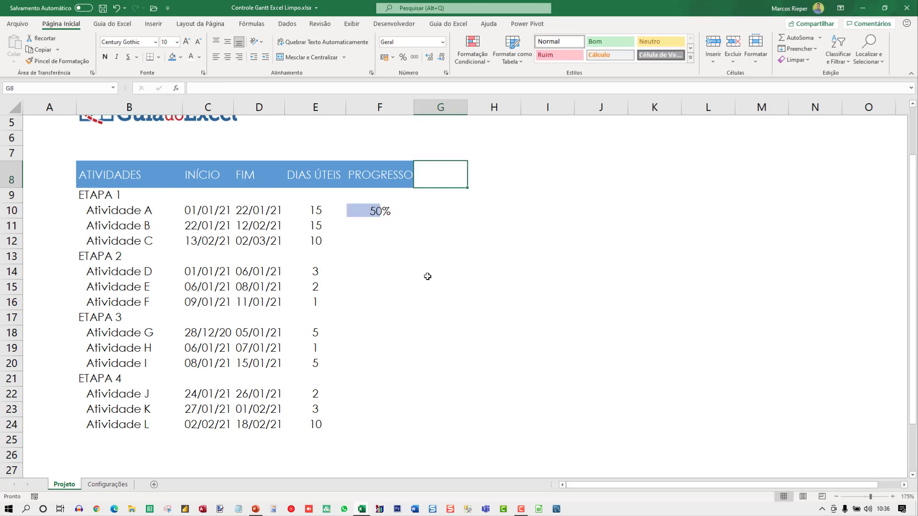
key("Left")
key("Right")
key("Right")
key("Right")
key("Right")
key("Right")
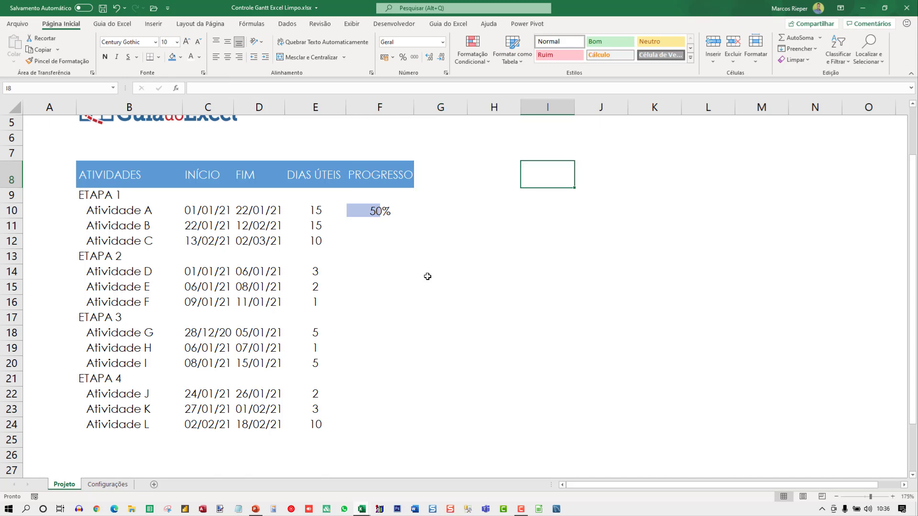
Copy the PROGRESSO header cell into G8 and clear its text, keeping only the blue header formatting
scroll(427, 275, "down", 6, "ctrl")
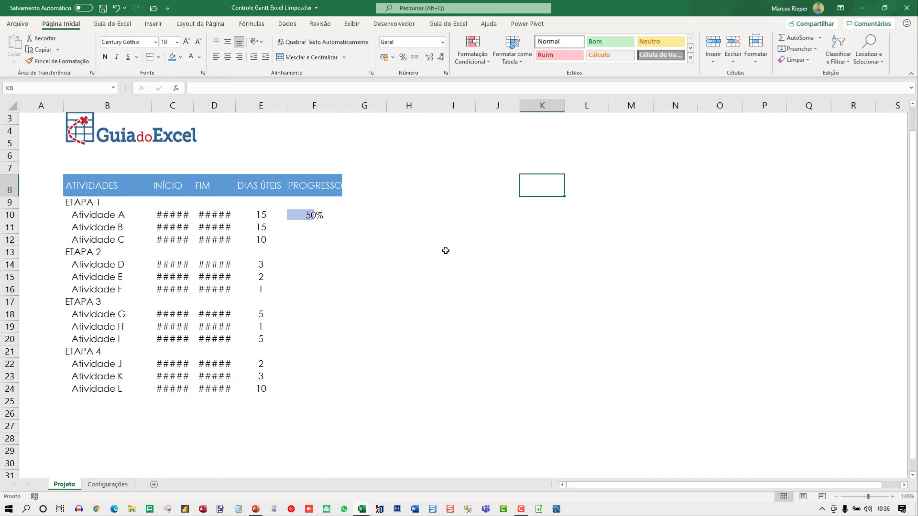
scroll(447, 252, "down", 2, "ctrl")
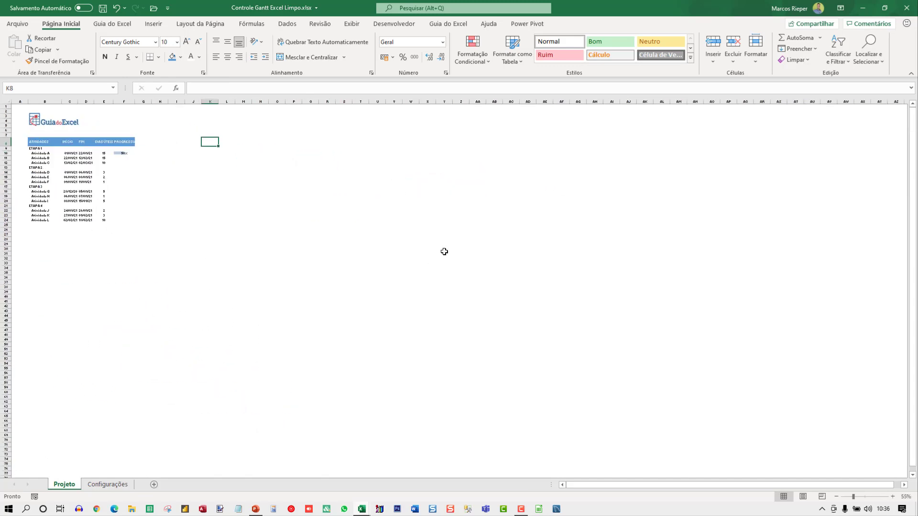
scroll(443, 249, "up", 2, "ctrl")
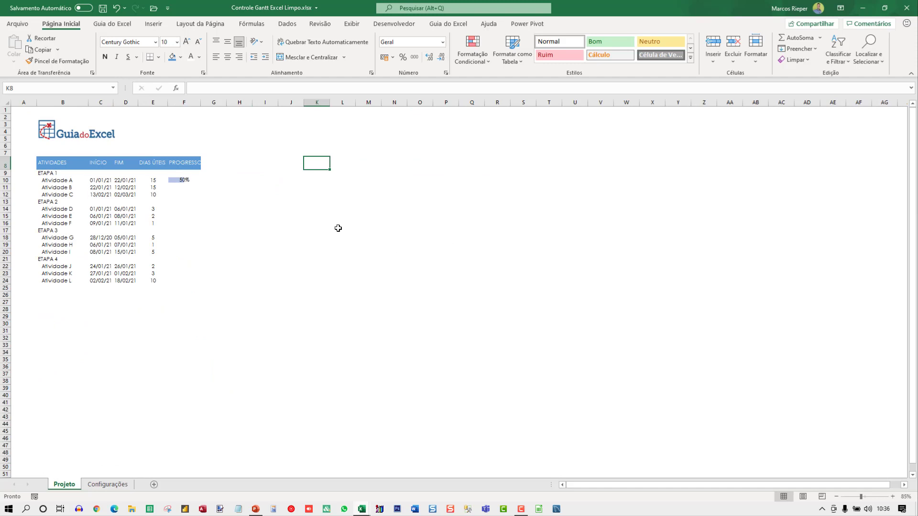
left_click(185, 164)
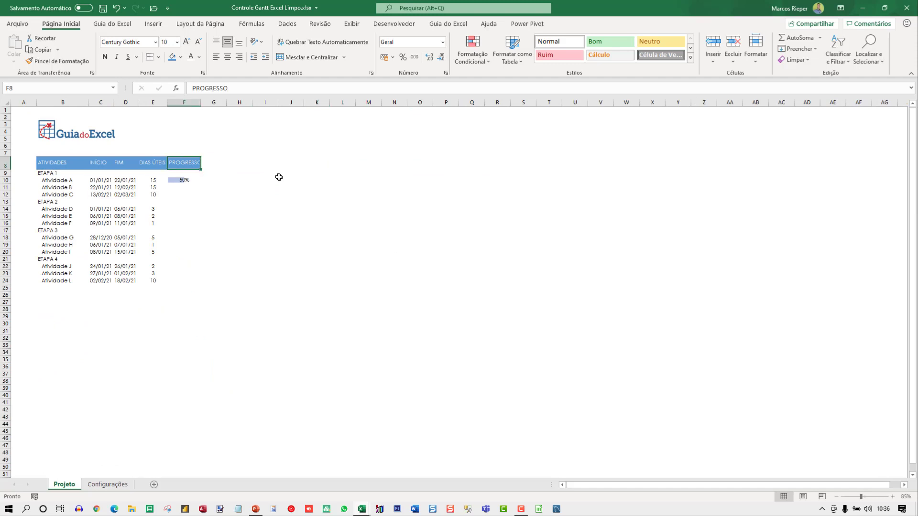
key("Right")
key("Left")
key("ctrl+c")
key("Right")
key("ctrl+v")
key("Delete")
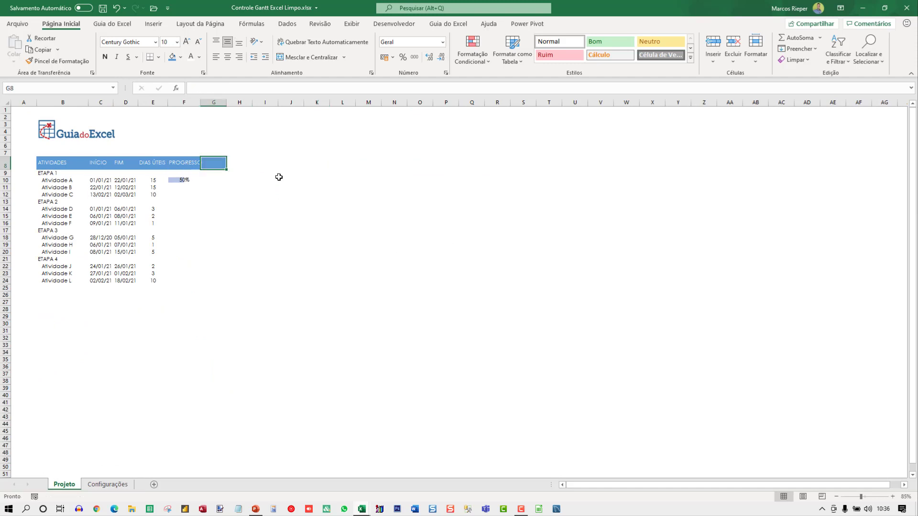
Copy the blank blue header cell G8 across row 8 to about column BB
key("ctrl+c")
key("shift+Right")
key("shift+Right")
key("shift+Right")
key("shift+Right")
key("shift+Right")
key("shift+Right")
key("shift+Right")
key("shift+Right")
key("shift+Right")
key("shift+Right")
key("shift+Right")
key("shift+Right")
key("shift+Right")
key("shift+Right")
key("shift+Right")
key("shift+Right")
key("shift+Right")
key("shift+Right")
key("shift+Right")
key("shift+Right")
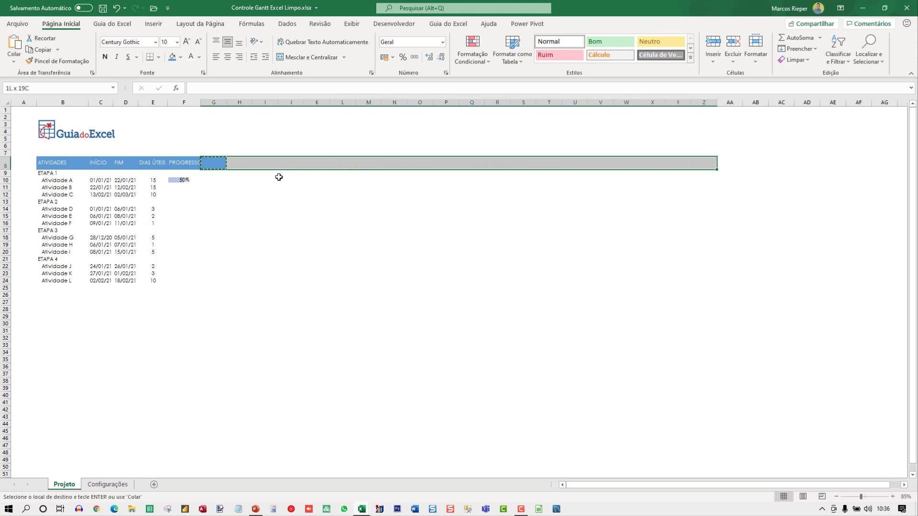
key("shift+Right")
key("shift+Right")
key("shift+Right")
key("shift+Right")
key("shift+Right")
key("shift+Right")
key("shift+Right")
key("shift+Right")
key("shift+Right")
key("shift+Right")
key("shift+Right")
key("shift+Right")
key("shift+Right")
key("shift+Right")
key("shift+Right")
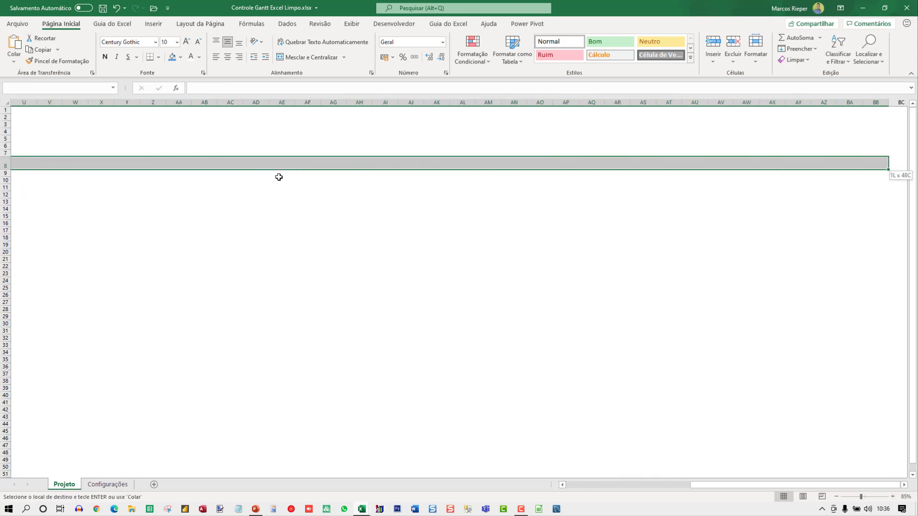
key("ctrl+v")
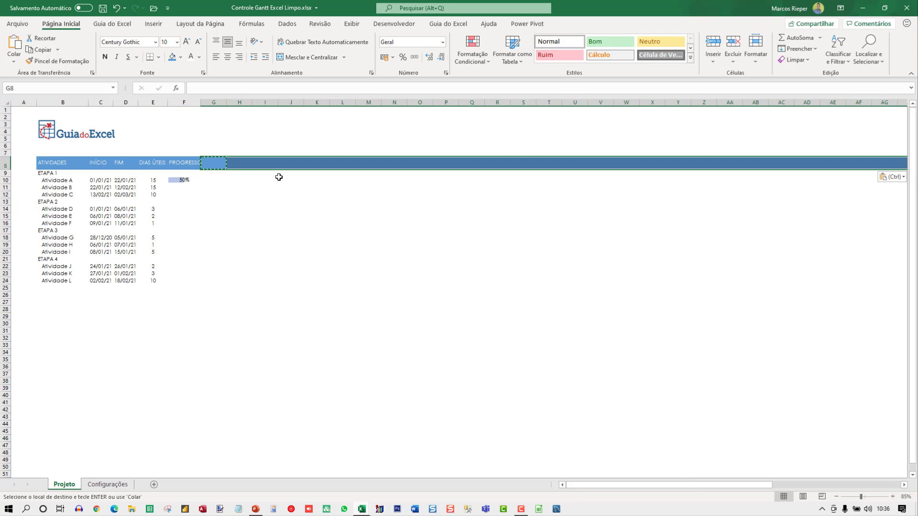
key("Escape")
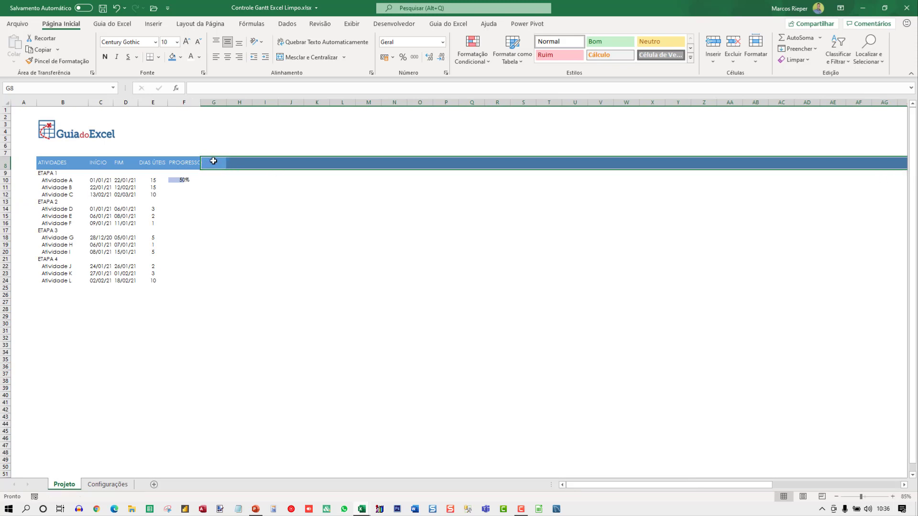
Widen the PROGRESSO column slightly and increase the height of row 2
left_click(214, 161)
left_click(209, 147)
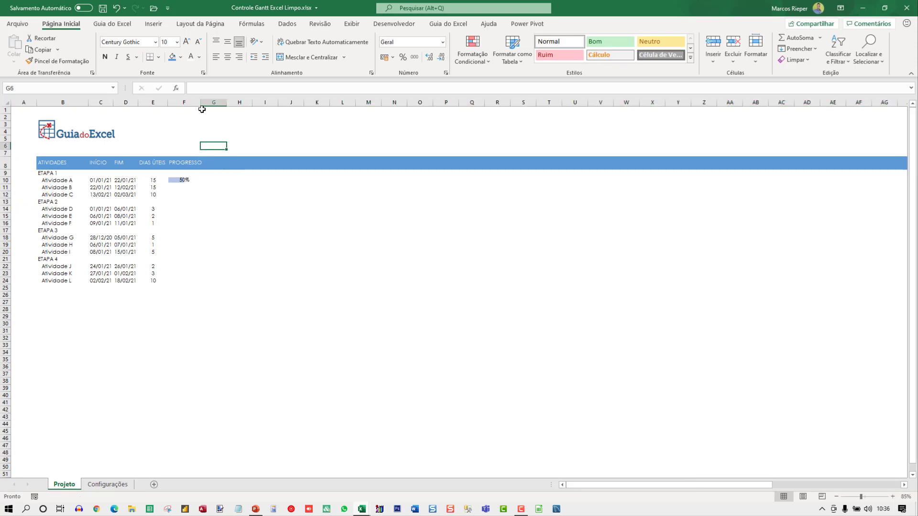
left_click_drag(202, 102, 215, 102)
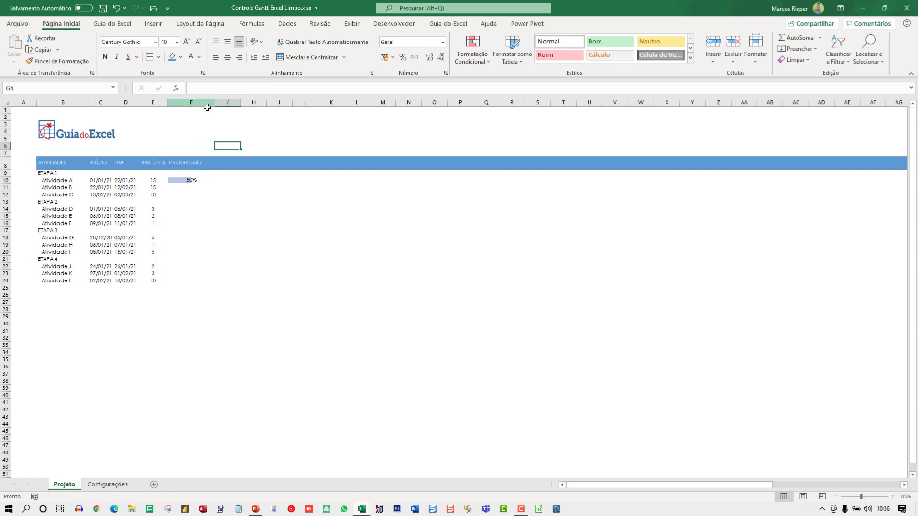
left_click(220, 153)
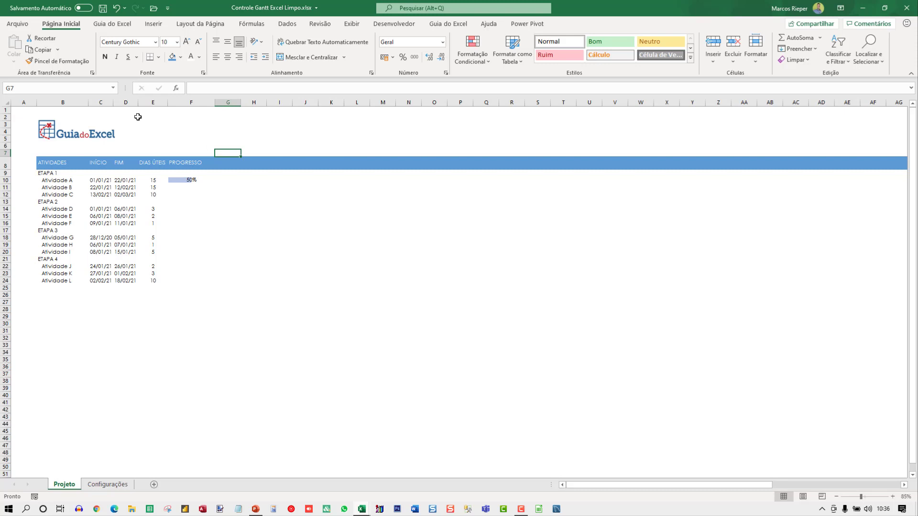
left_click_drag(9, 121, 9, 134)
Enter the title "Nome do Projeto" in E2, beside the logo
left_click(197, 128)
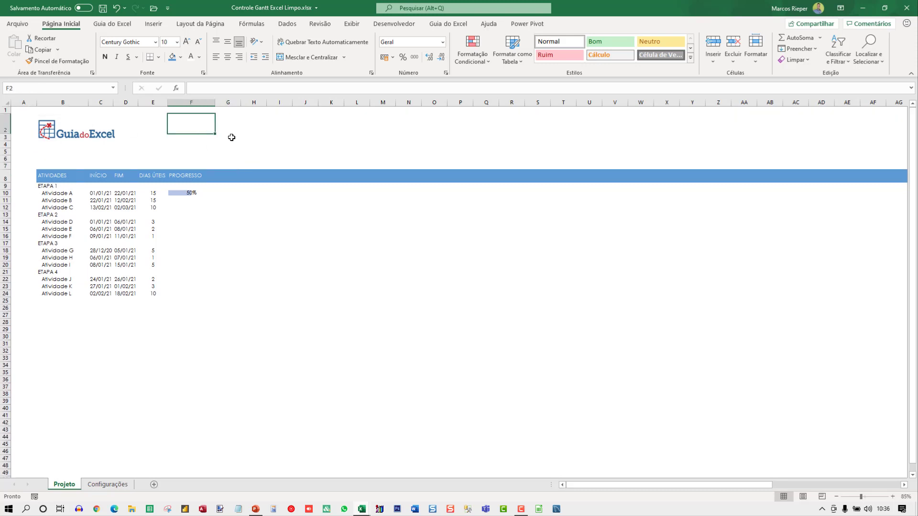
key("Left")
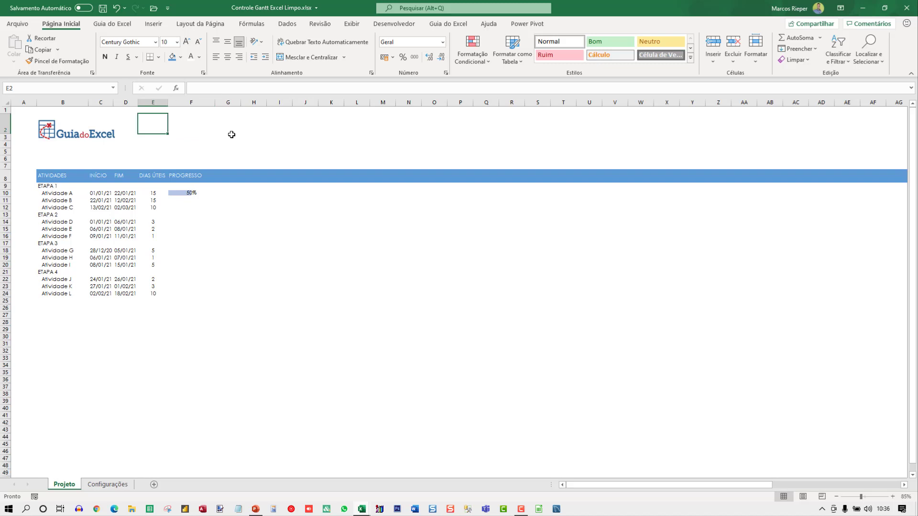
type("NOME")
key("BackSpace")
key("BackSpace")
key("BackSpace")
key("BackSpace")
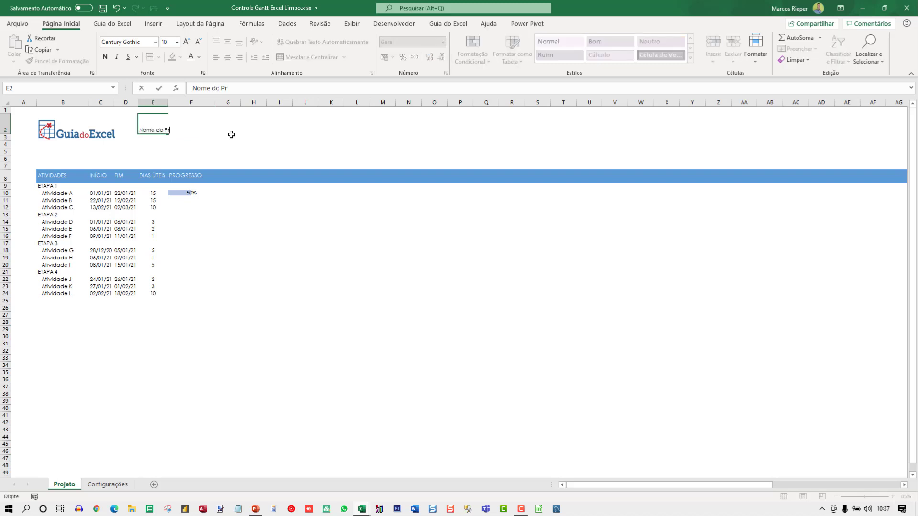
key("ctrl+Return")
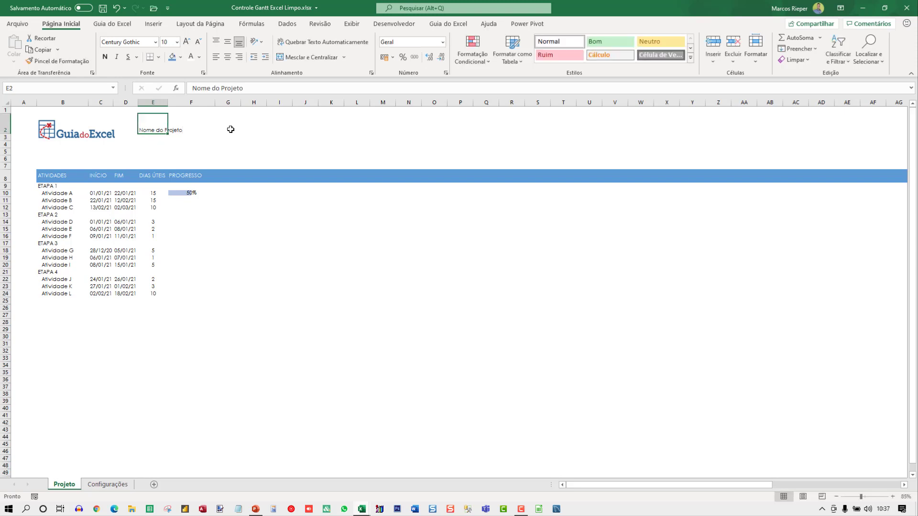
Enlarge the project title in E2 to font size 20 and make it bold
left_click(187, 43)
left_click(187, 43)
left_click(187, 43)
left_click(187, 42)
left_click(187, 43)
left_click(187, 42)
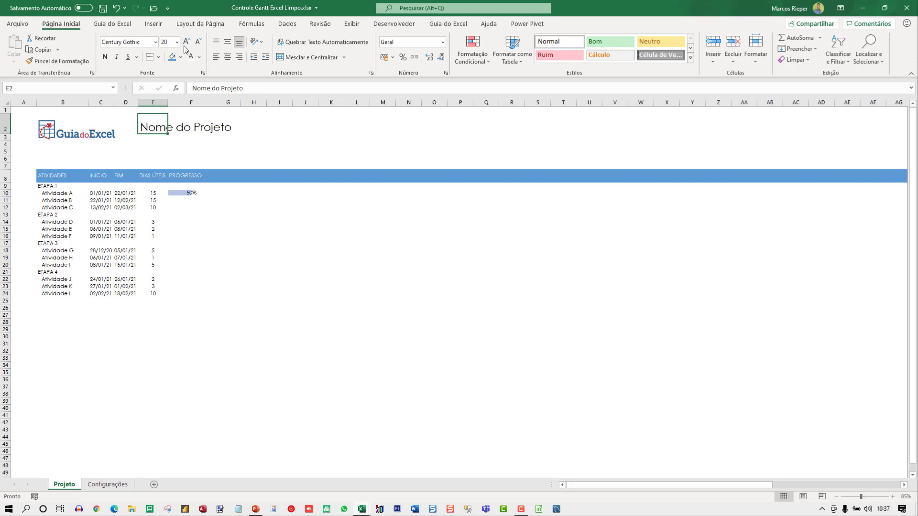
left_click(105, 57)
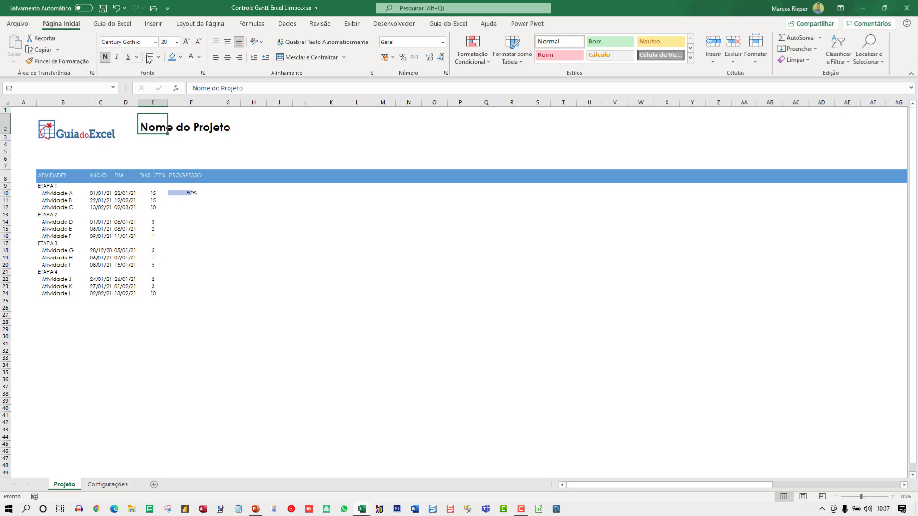
left_click(200, 167)
left_click(159, 131)
left_click(202, 202)
Enter the labels "Data Inicial:" in E4 and "Semana:" in E5, below the project title
left_click_drag(163, 151, 164, 145)
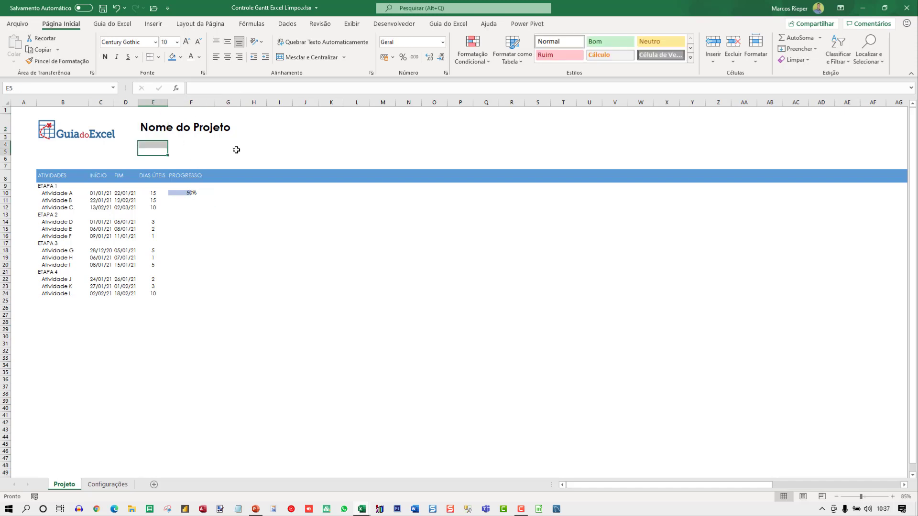
key("Up")
type("Data")
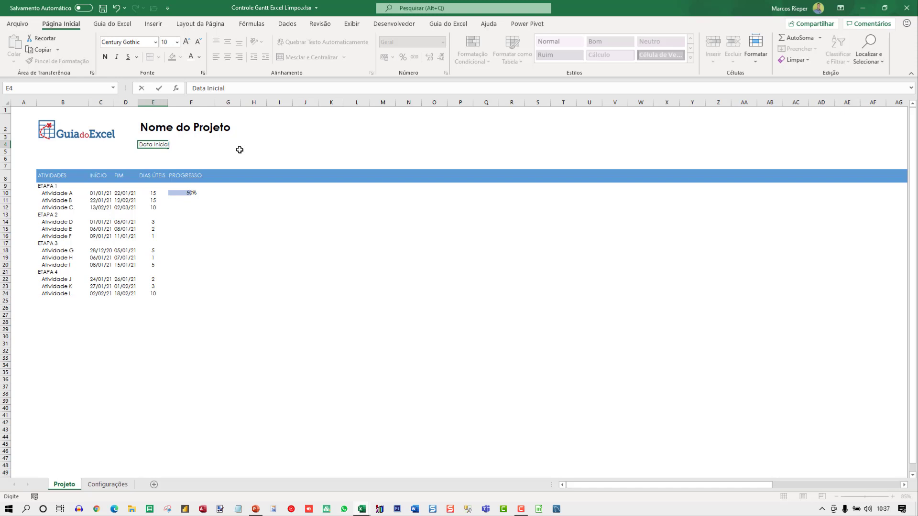
key("Return")
type("Sem")
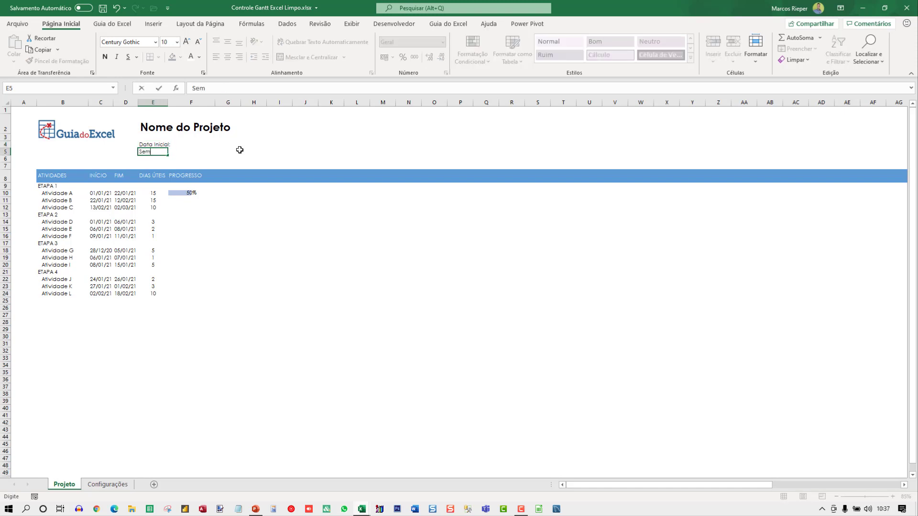
key("Return")
Widen column E slightly to fit its labels and enter 1/1/21 as the initial date in F4
key("Up")
key("Up")
key("Right")
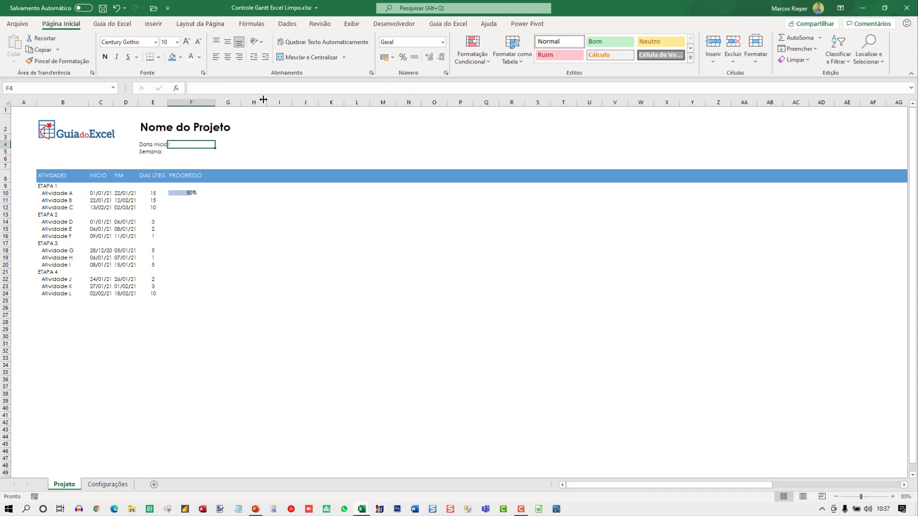
left_click_drag(168, 106, 175, 106)
type("1/1/21")
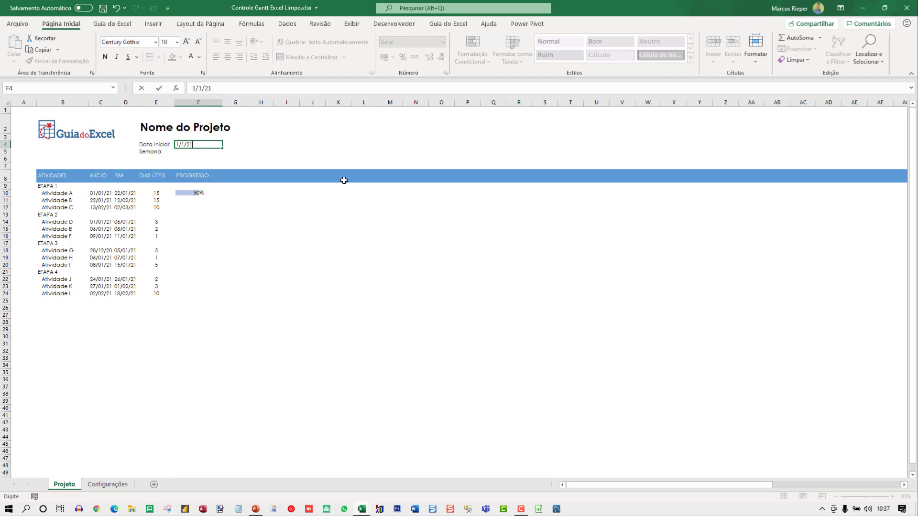
key("ctrl+Return")
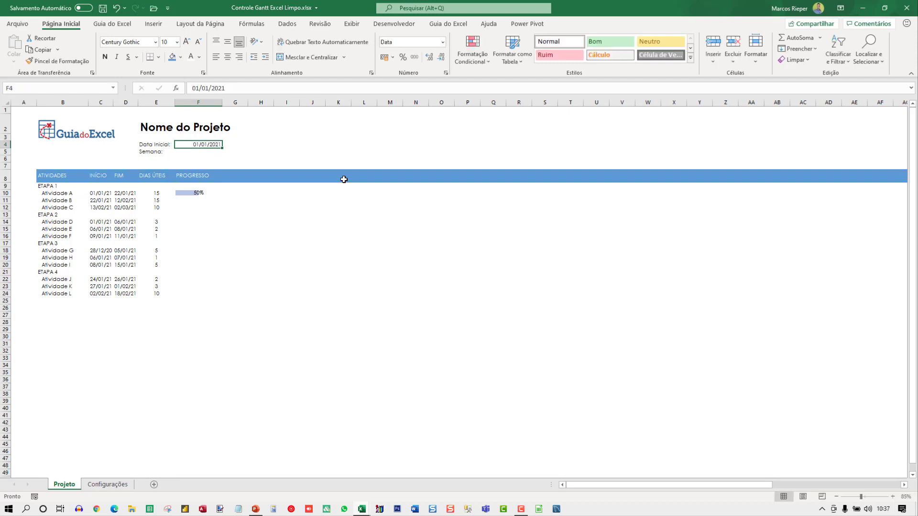
Format the initial date in F4 with the two-digit-year date type 14/03/12
key("ctrl+1")
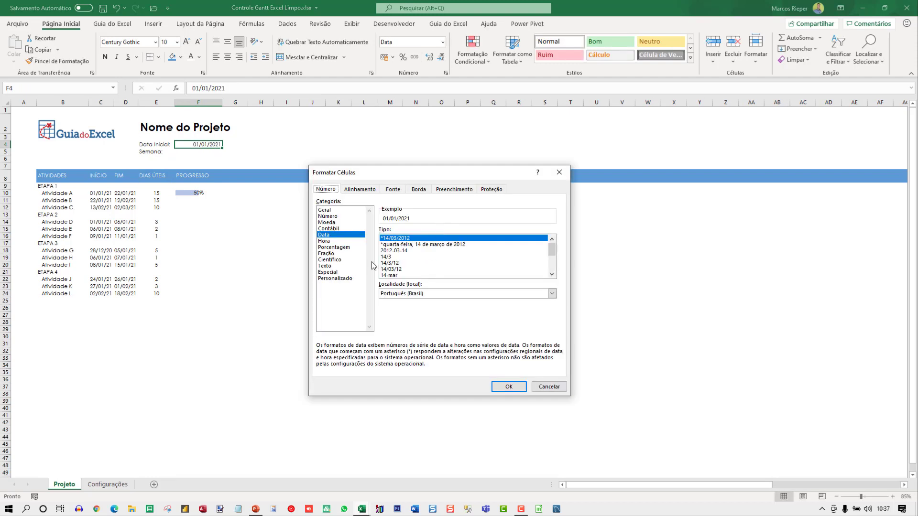
left_click(396, 270)
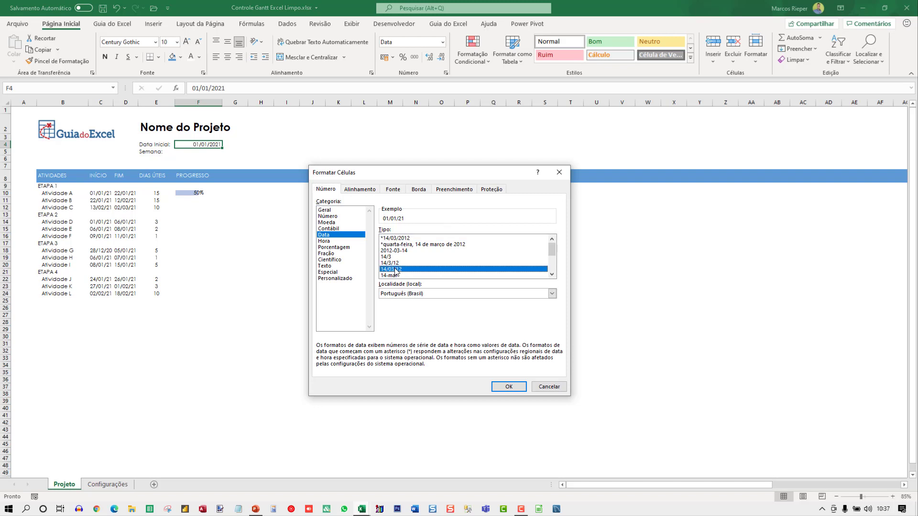
key("Return")
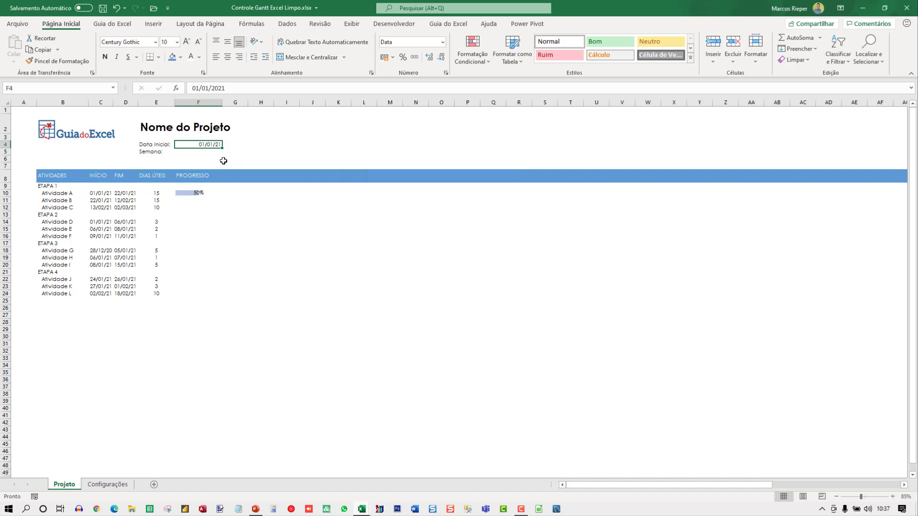
Make the blue header row 8 slightly taller
left_click(173, 178)
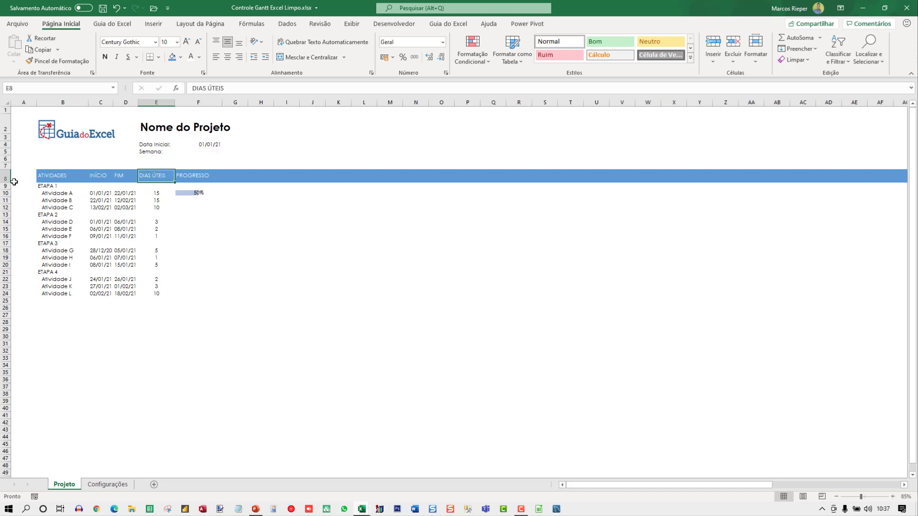
left_click_drag(5, 183, 5, 188)
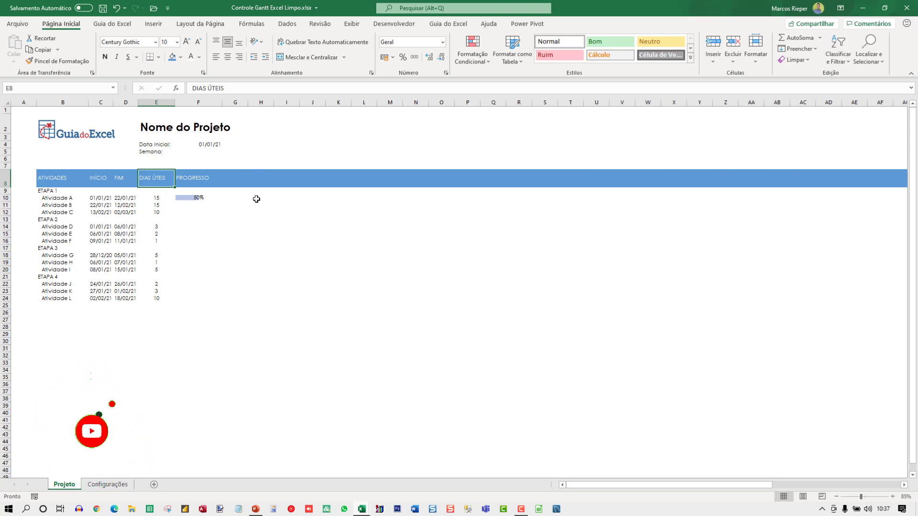
left_click(238, 158)
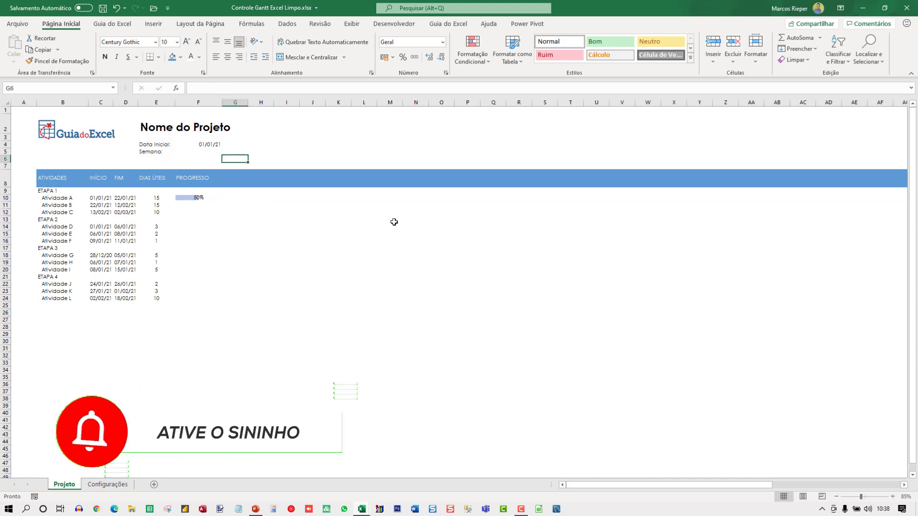
key("Down")
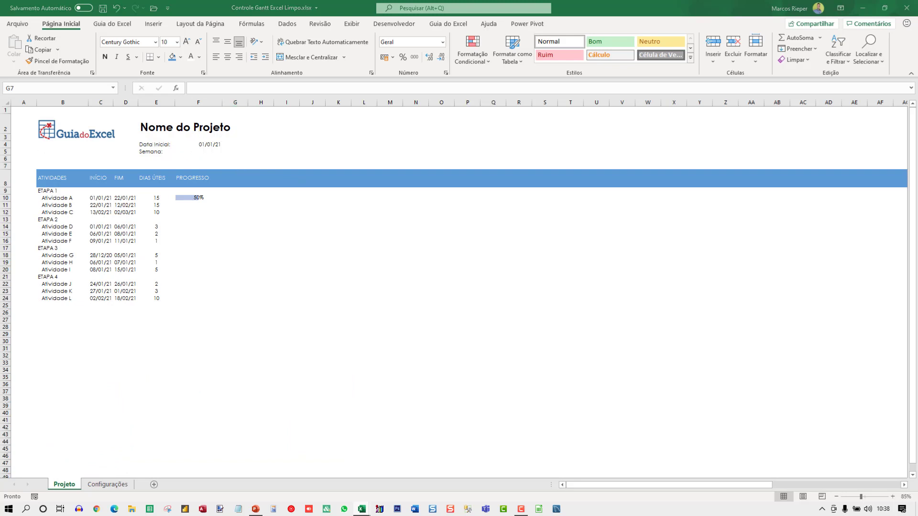
left_click(235, 168)
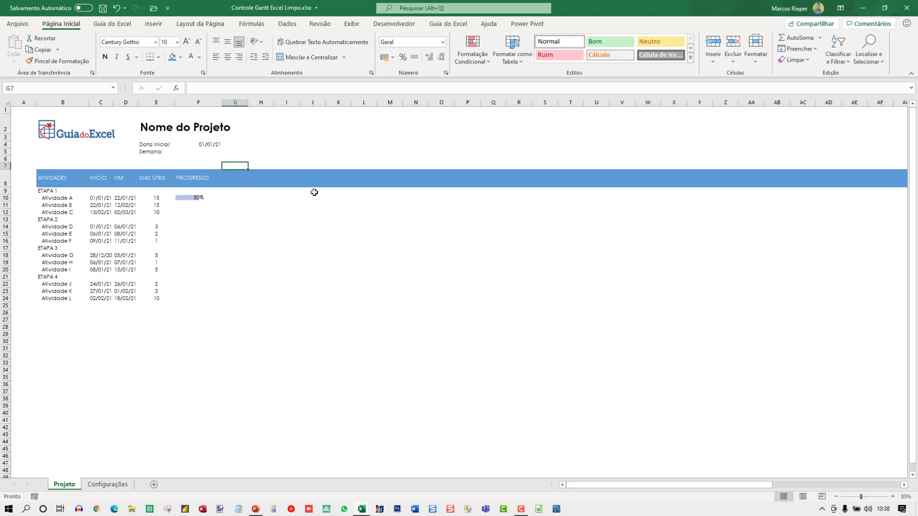
type("=")
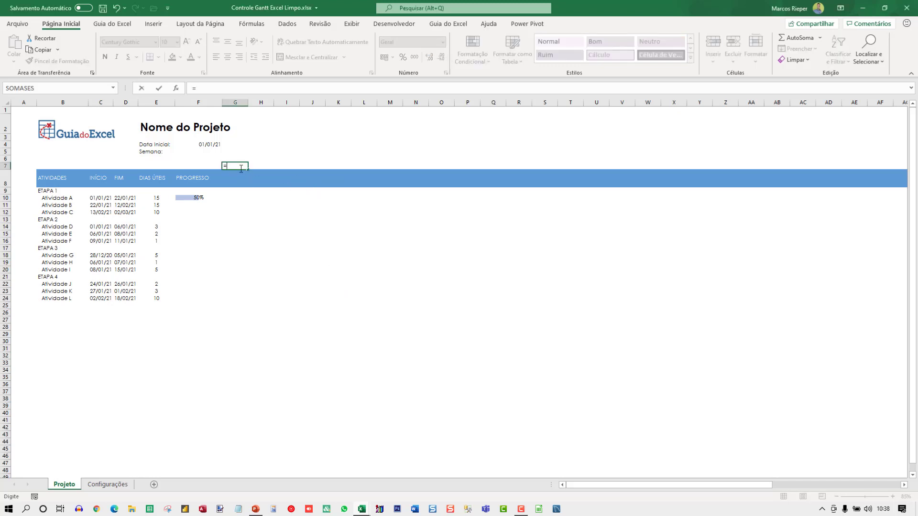
left_click(206, 145)
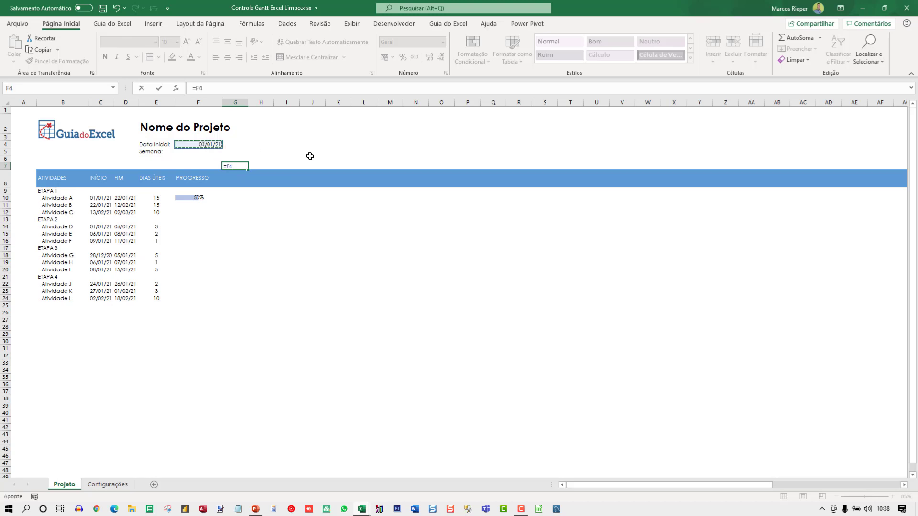
key("Escape")
Enter the formula =F4 in G7 so the timeline starts from the project's initial date
scroll(334, 187, "up", 5, "ctrl")
left_click(330, 257)
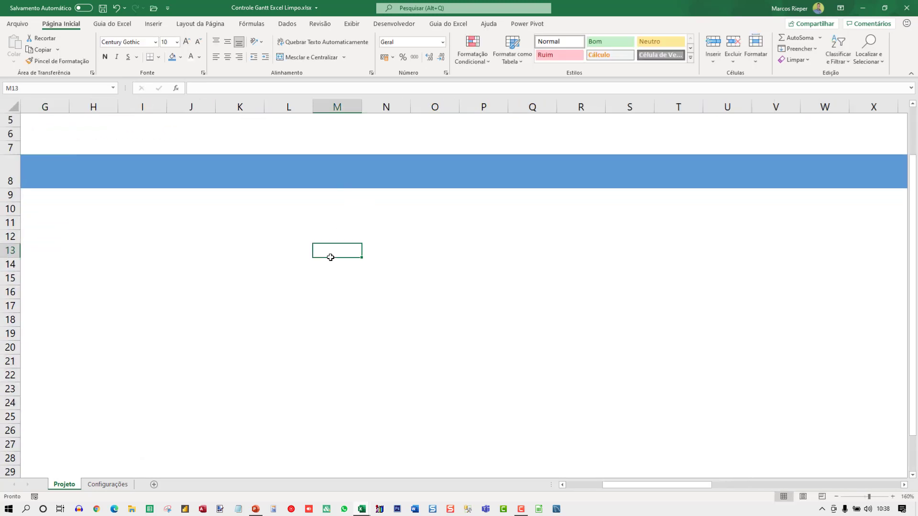
key("ctrl+Home")
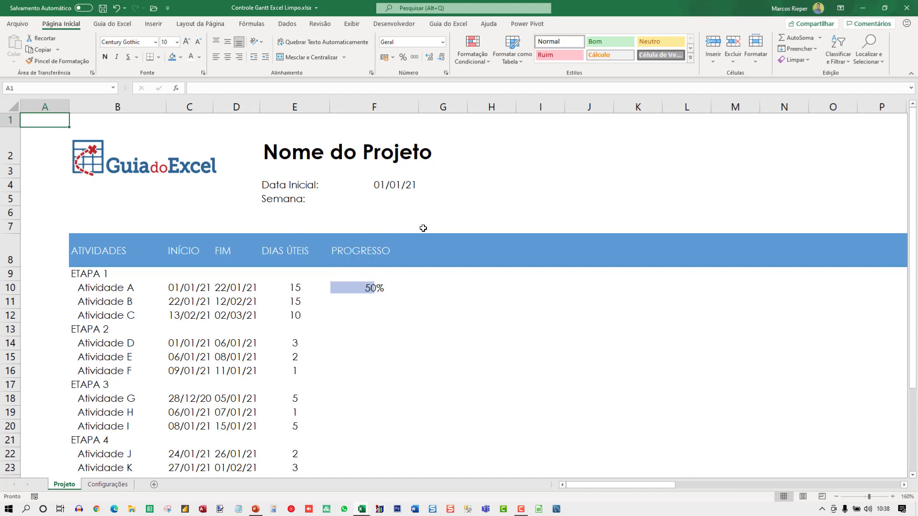
left_click(449, 230)
type("=")
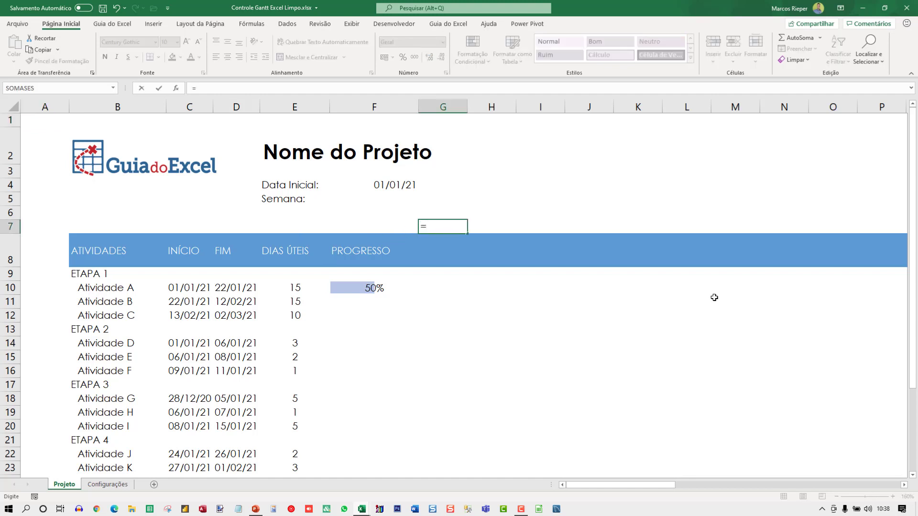
key("Left")
key("Up")
key("Up")
key("Up")
key("ctrl+Return")
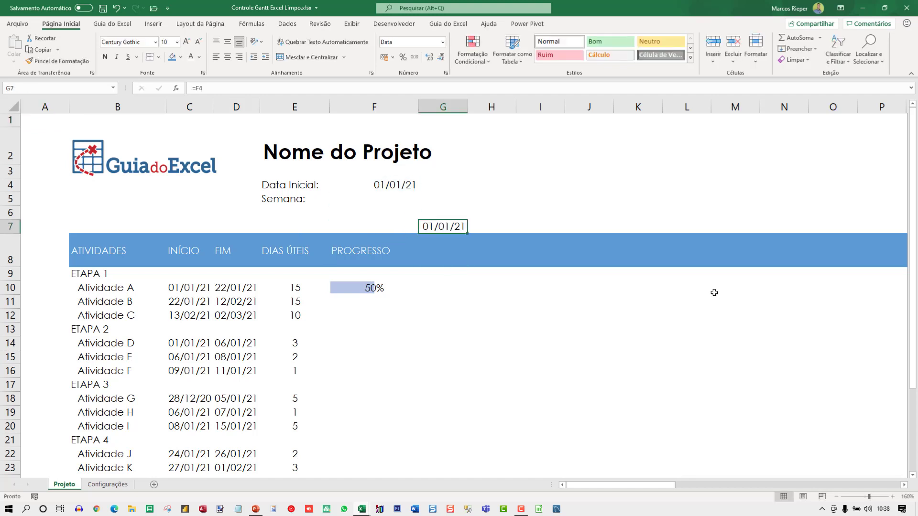
Apply the custom number format dd to G7 and fit column G's width to its content
key("ctrl+1")
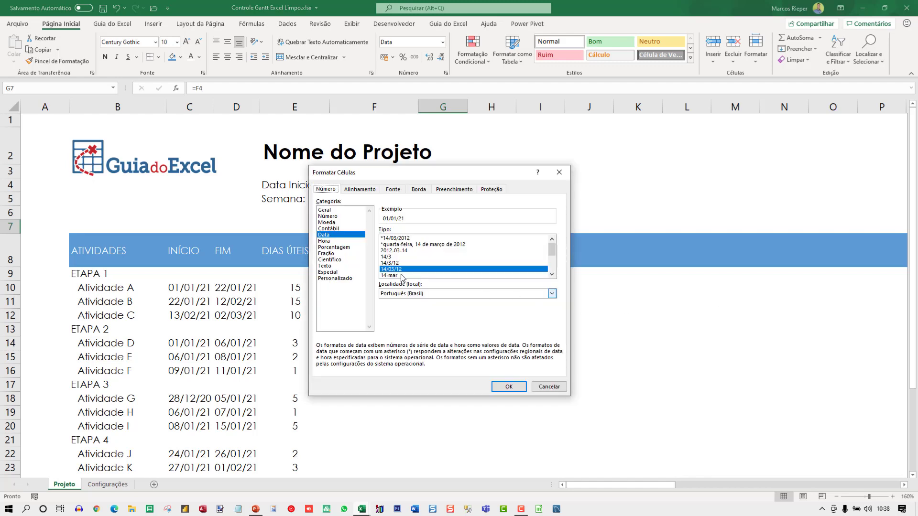
left_click(341, 279)
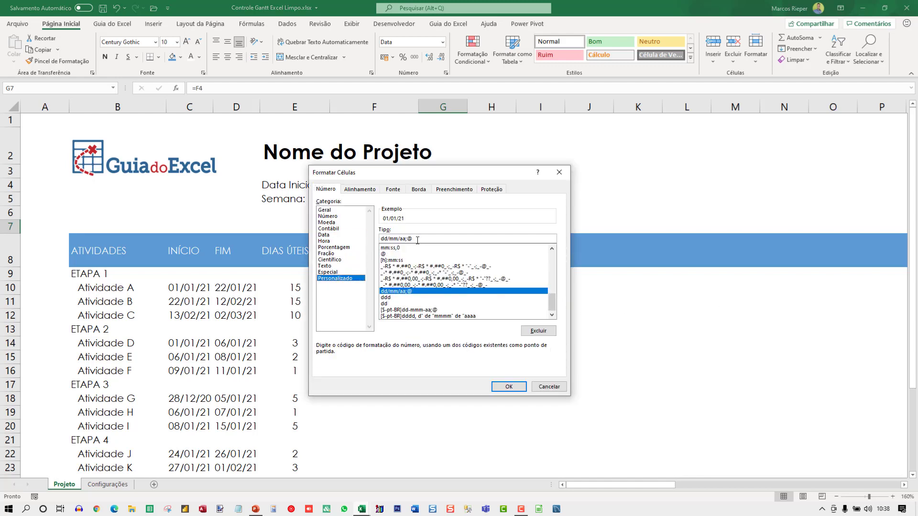
double_click(418, 239)
type("dd")
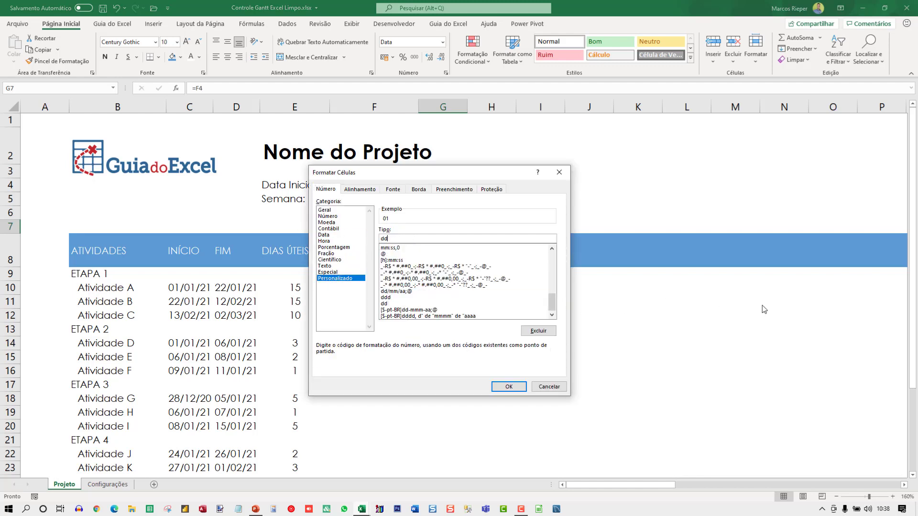
left_click(509, 388)
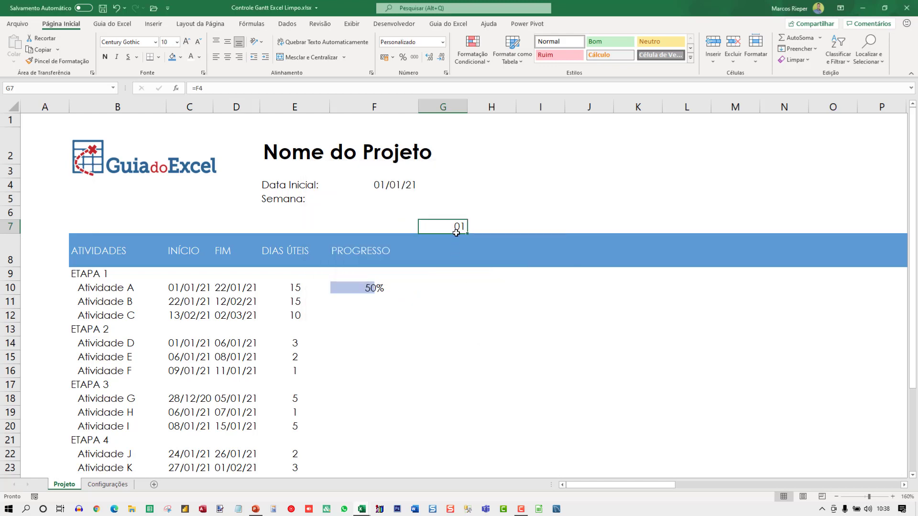
double_click(467, 107)
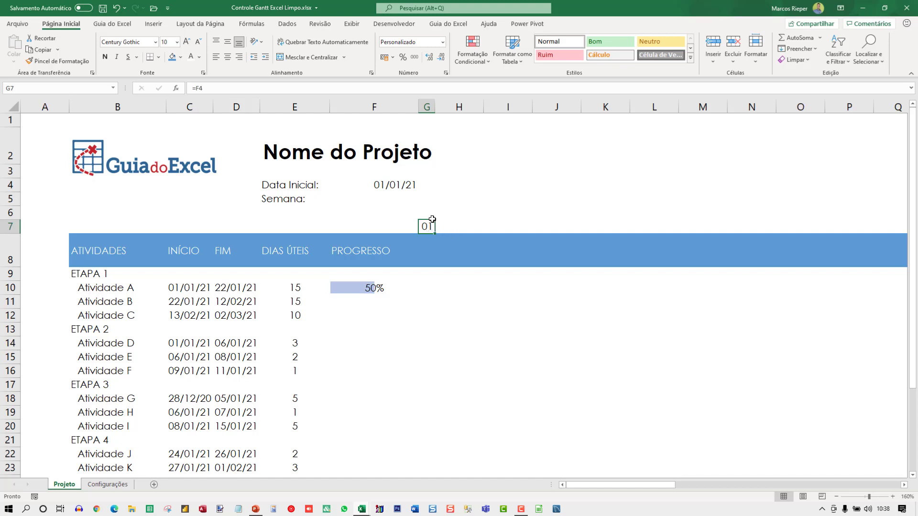
Write the weekday-initial formula =ESQUERDA(MAIÚSCULA(TEXTO(DIA.DA.SEMANA(G7);"DDD"));1) in header cell G8
left_click(426, 246)
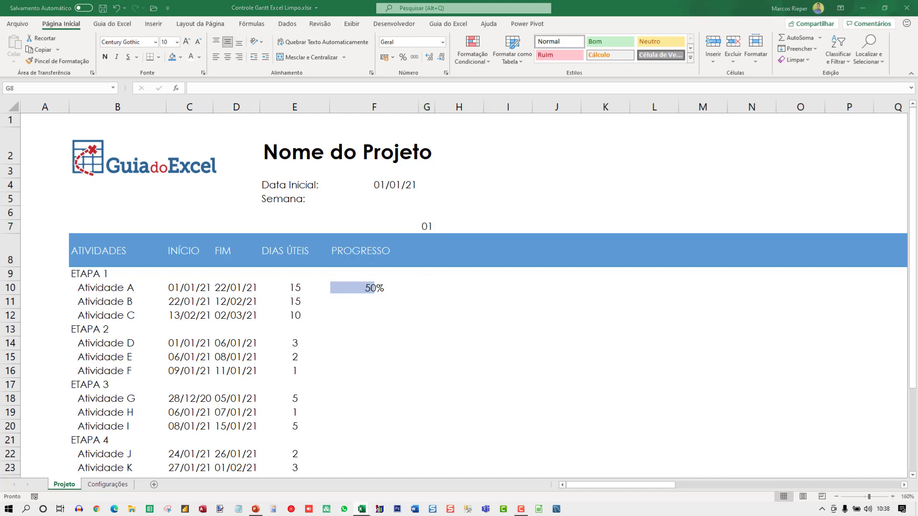
left_click(427, 252)
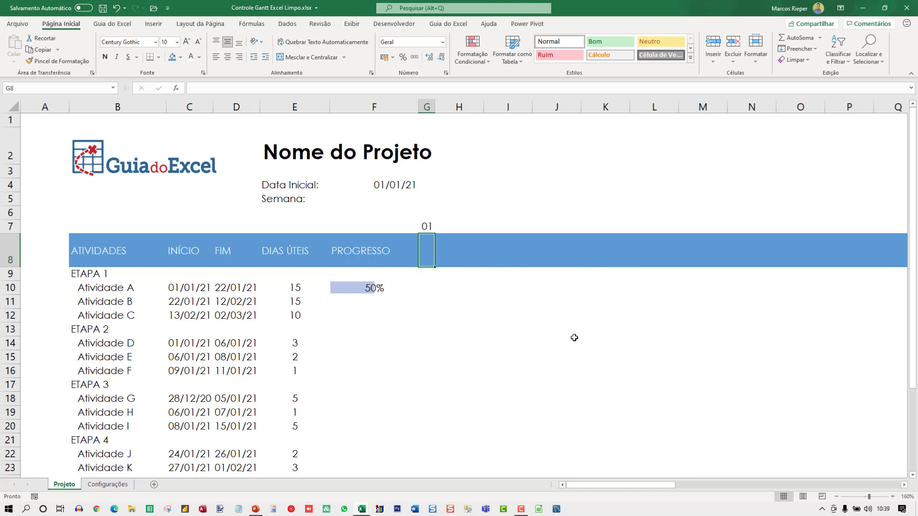
type("=")
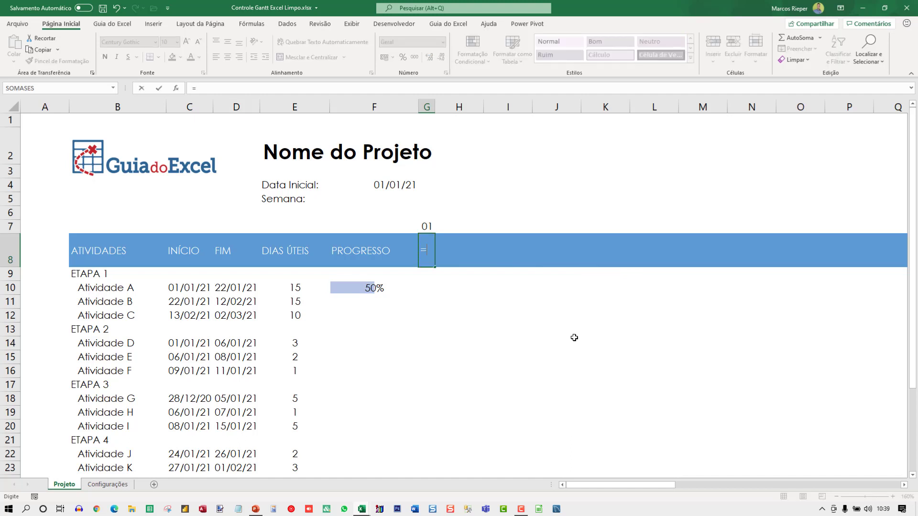
type("tESQU")
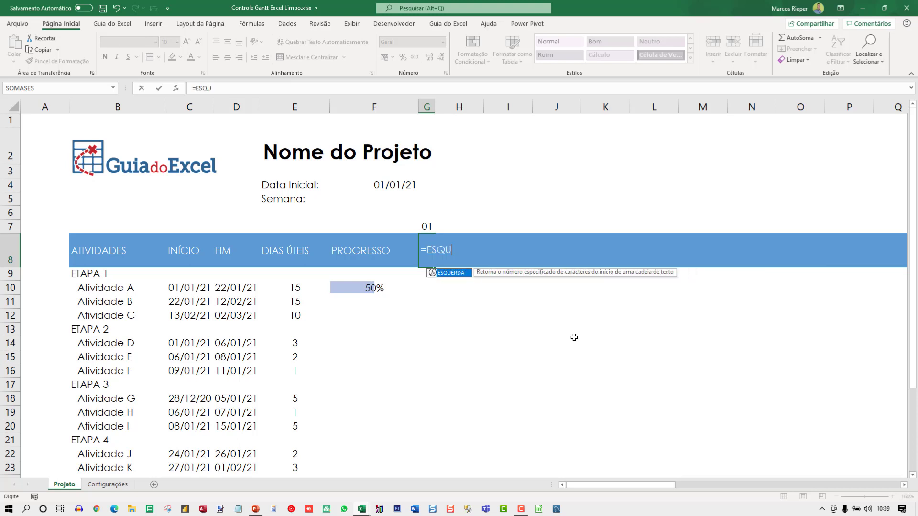
type("ERDA(MA")
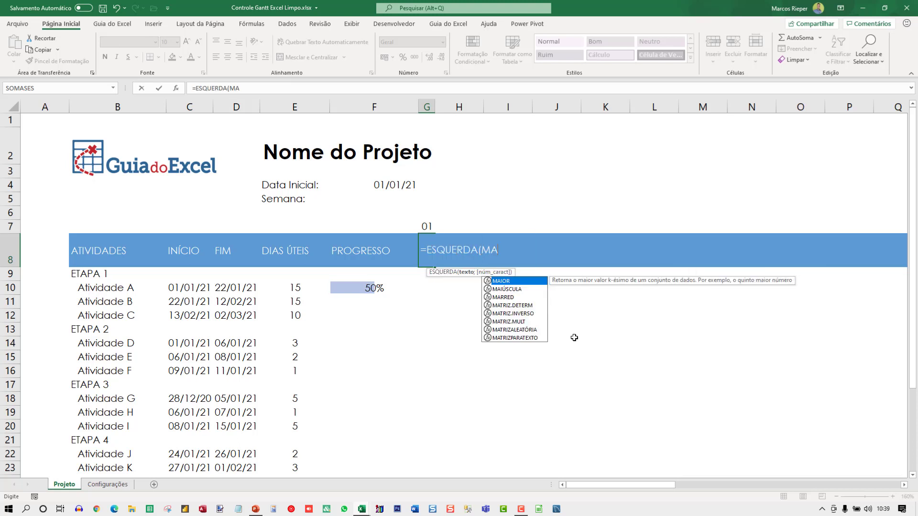
type("IÚSCULA")
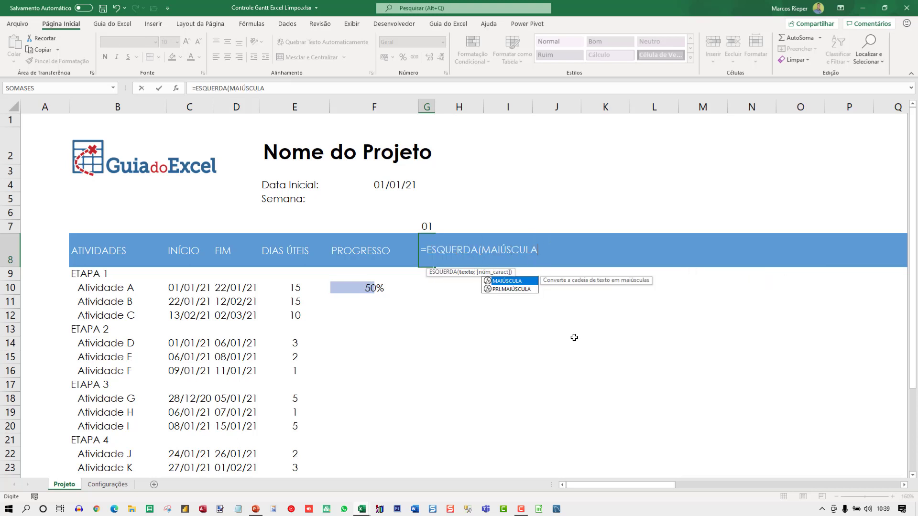
type("(TEXTO")
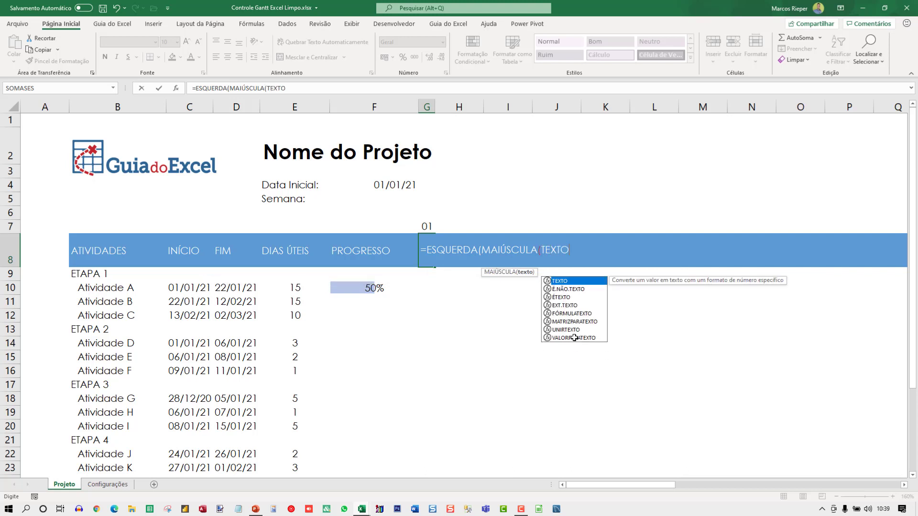
type("(")
type("DIA")
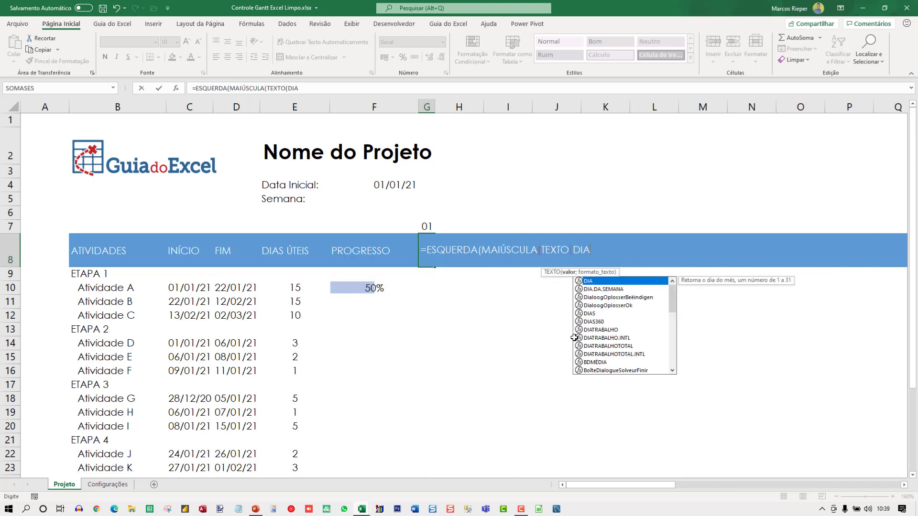
type(".DA.SEMANA")
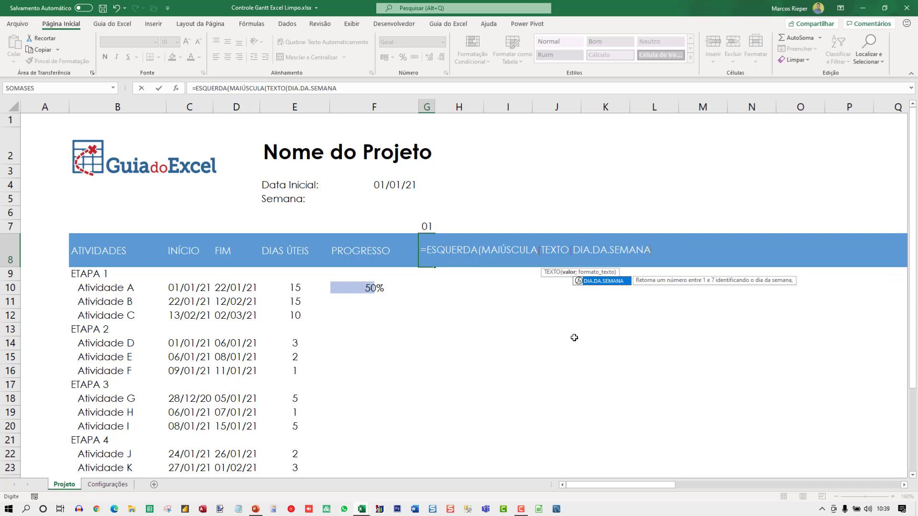
type("(")
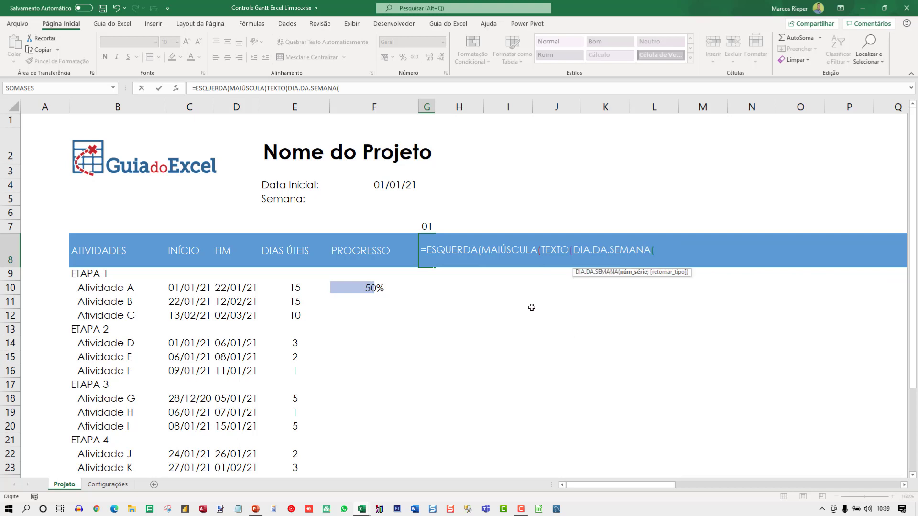
left_click(426, 226)
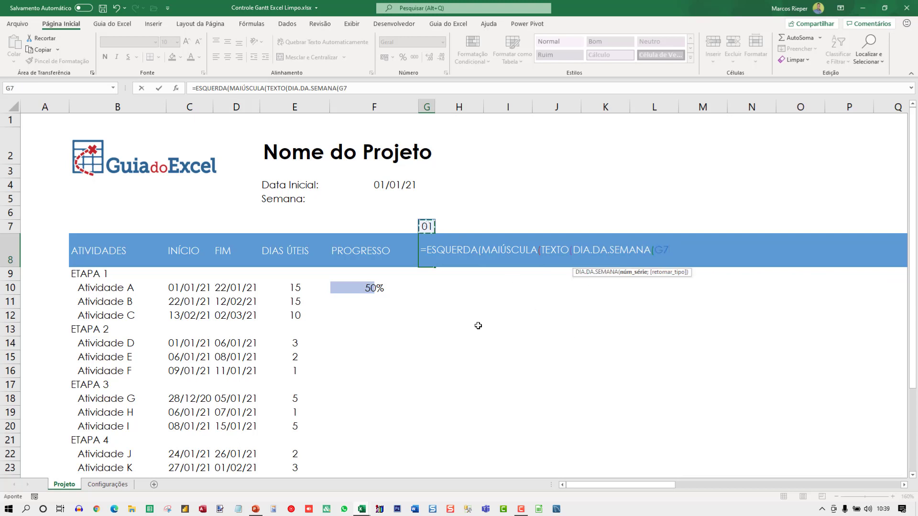
type(");\"DDD")
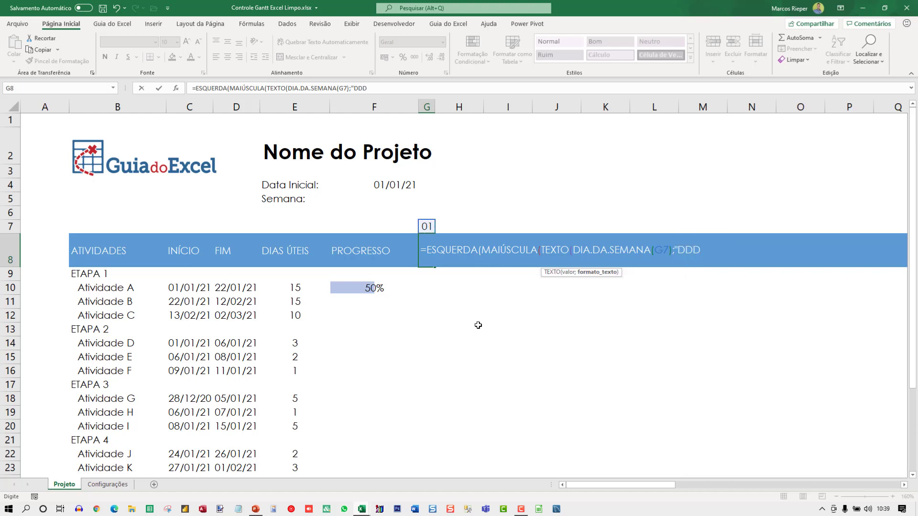
type("\"))")
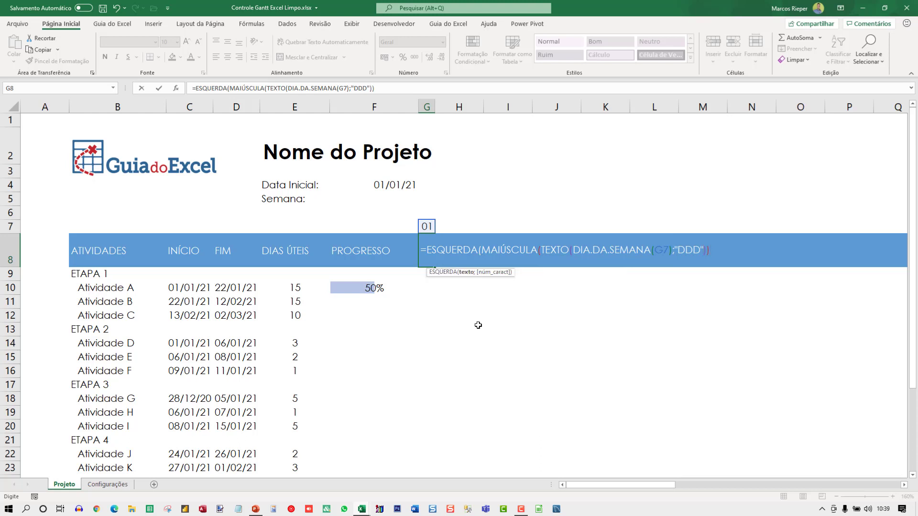
type(";1)")
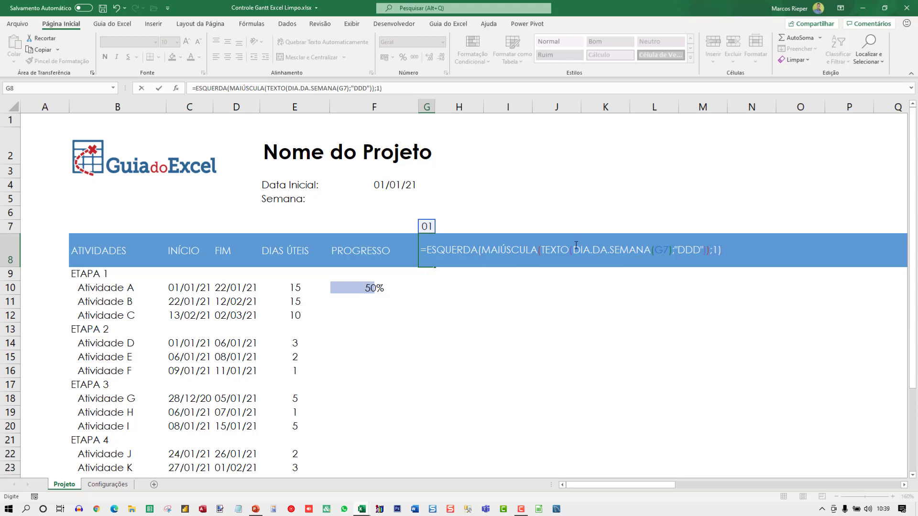
Evaluate the DIA.DA.SEMANA(G7) argument and the TEXTO expression inside G8's formula, restoring the formula after each check
left_click_drag(575, 252, 671, 257)
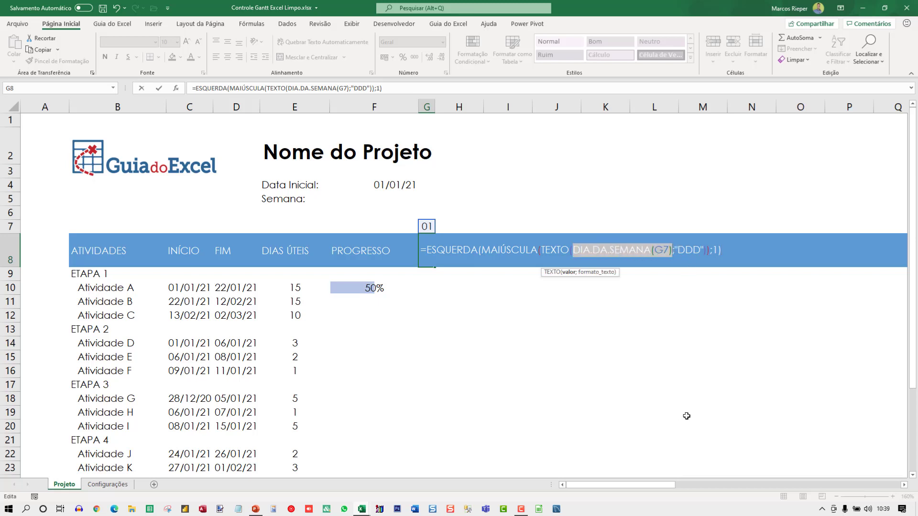
type("6")
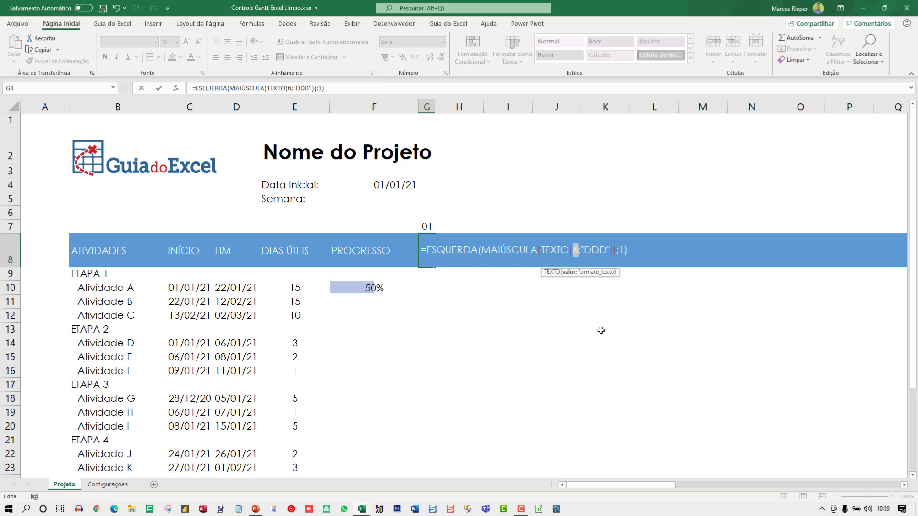
key("ctrl+z")
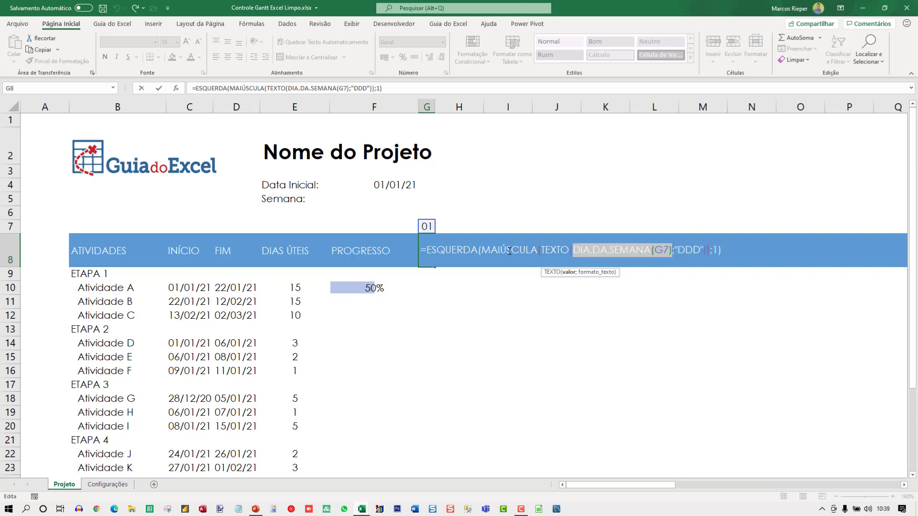
left_click_drag(542, 250, 706, 245)
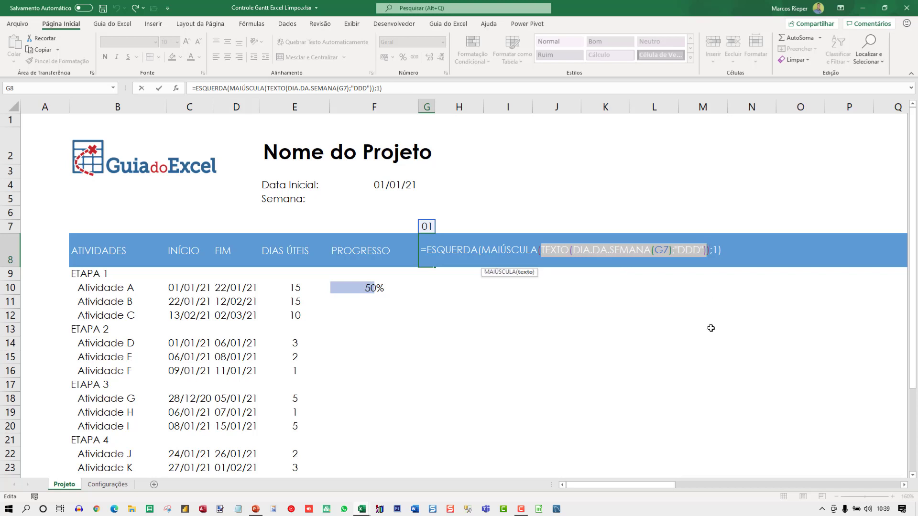
key("F9")
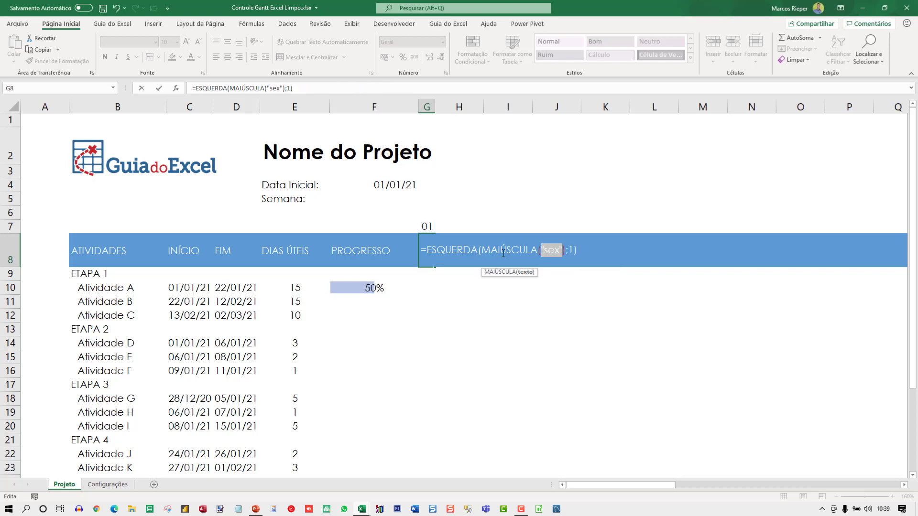
key("ctrl+z")
Evaluate the MAIÚSCULA expression and the whole ESQUERDA expression in G8, restoring the formula each time before leaving the cell
left_click_drag(481, 249, 710, 231)
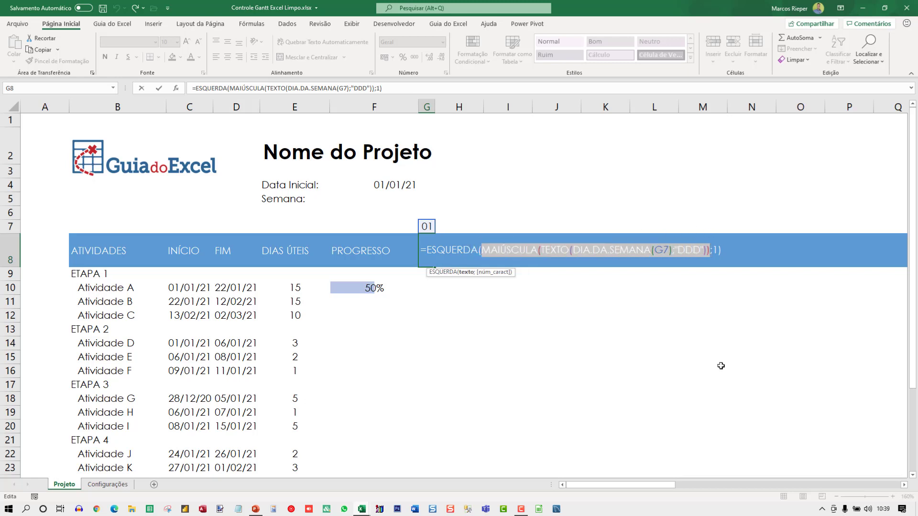
key("F9")
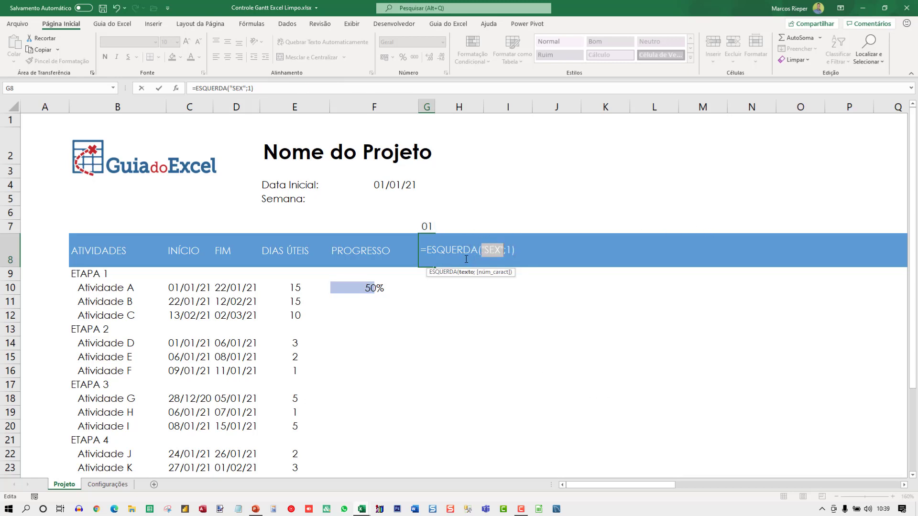
key("ctrl+z")
left_click_drag(427, 249, 760, 238)
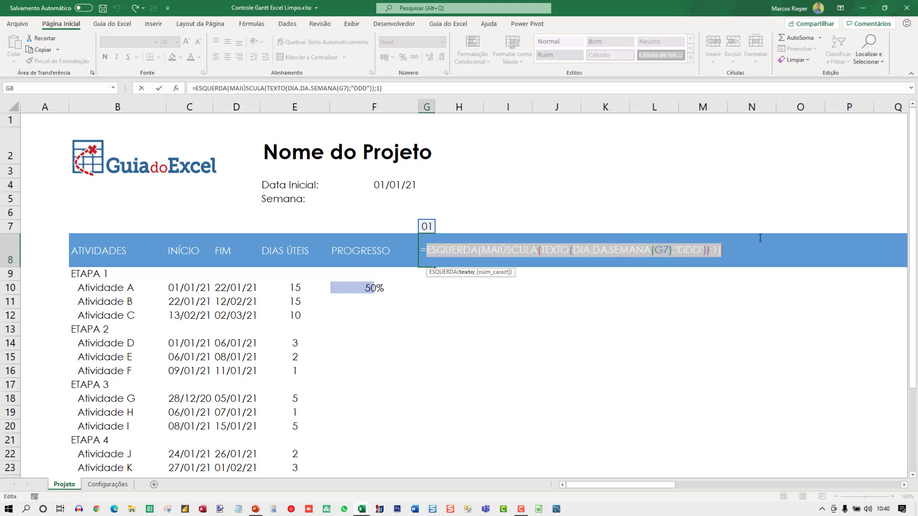
key("F9")
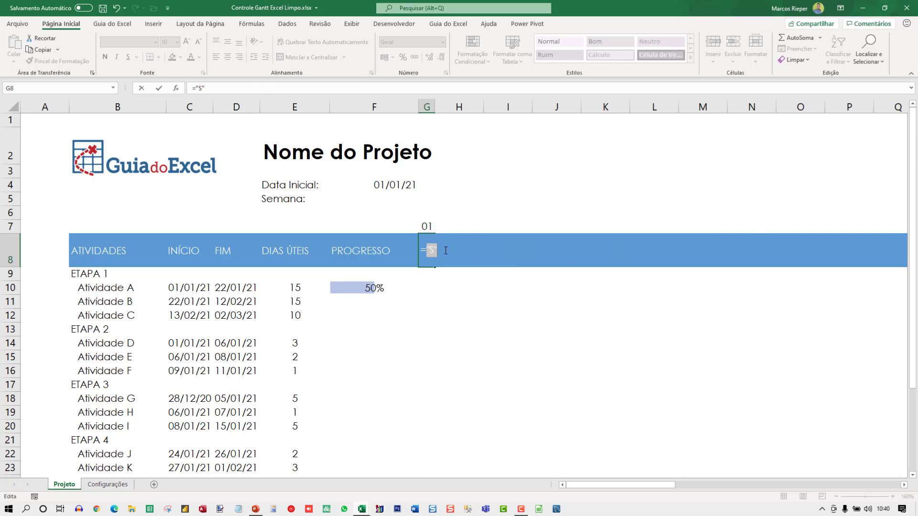
key("ctrl+z")
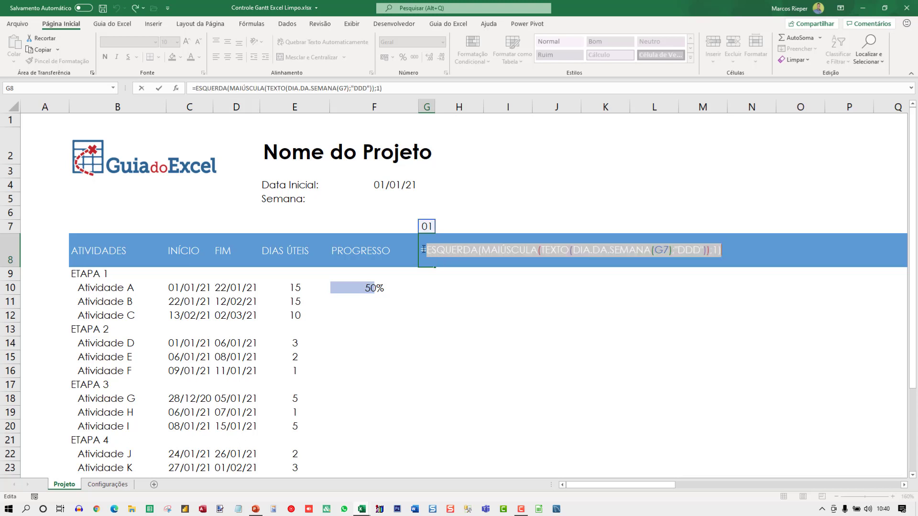
key("Escape")
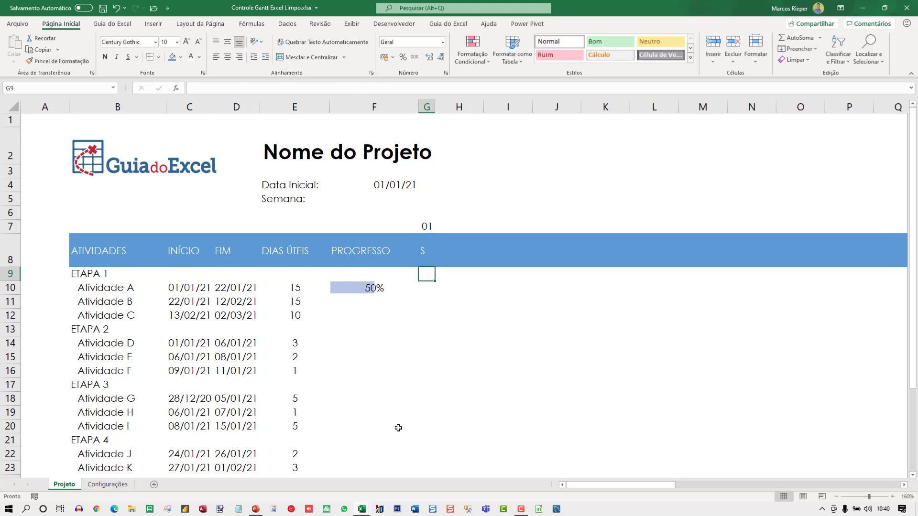
Center the weekday initial in G8 and enter the next-day formula =G7+1 in H7
left_click(227, 60)
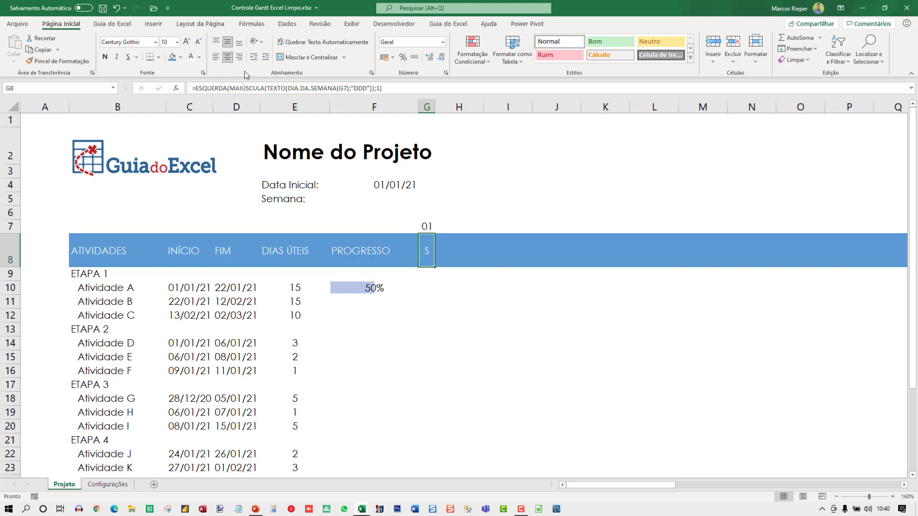
left_click(445, 227)
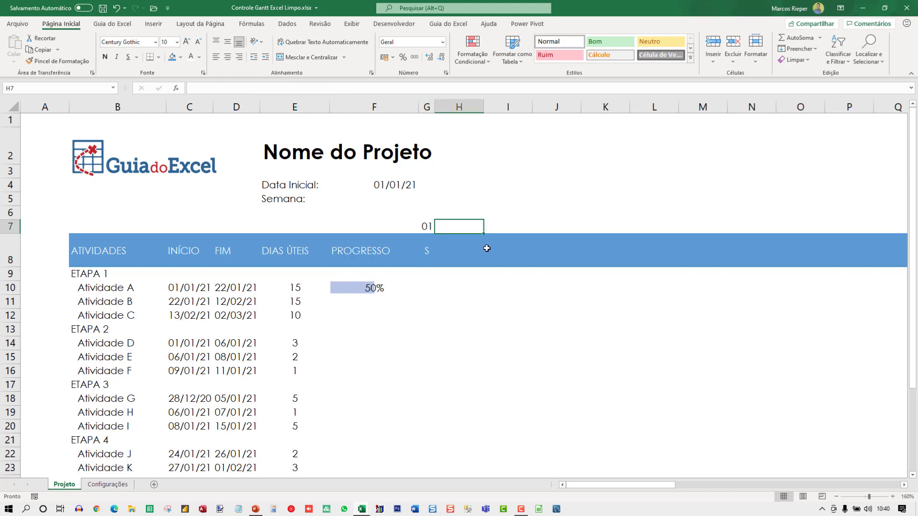
type("=G7+1")
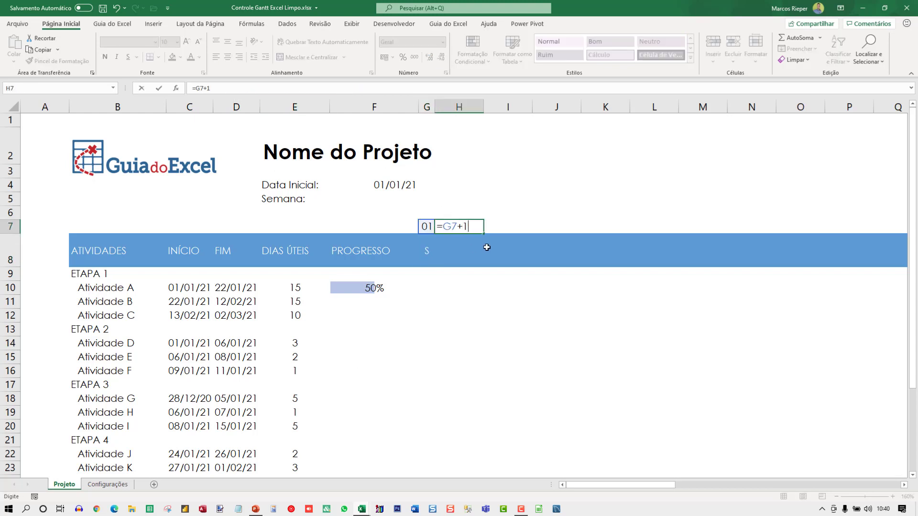
key("Return")
Copy the weekday-initial formula from G8 into H8
key("Left")
key("ctrl+c")
key("Right")
key("ctrl+v")
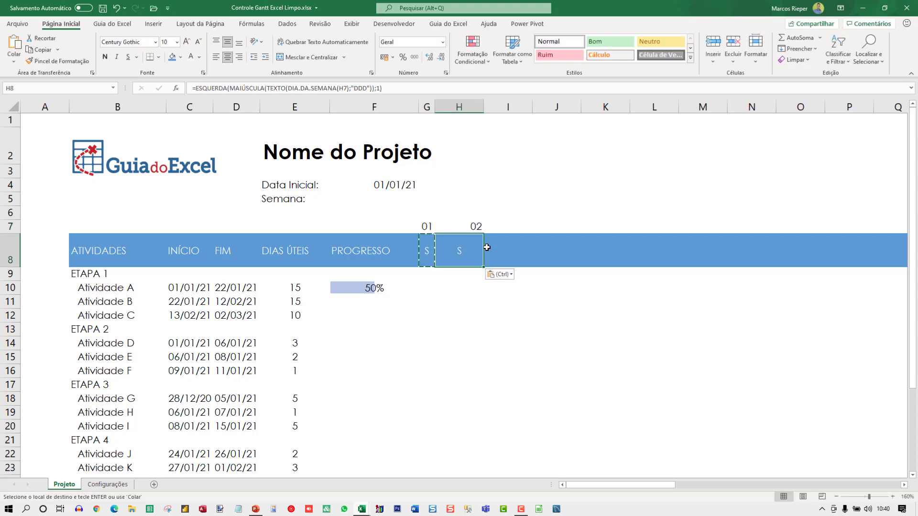
key("Escape")
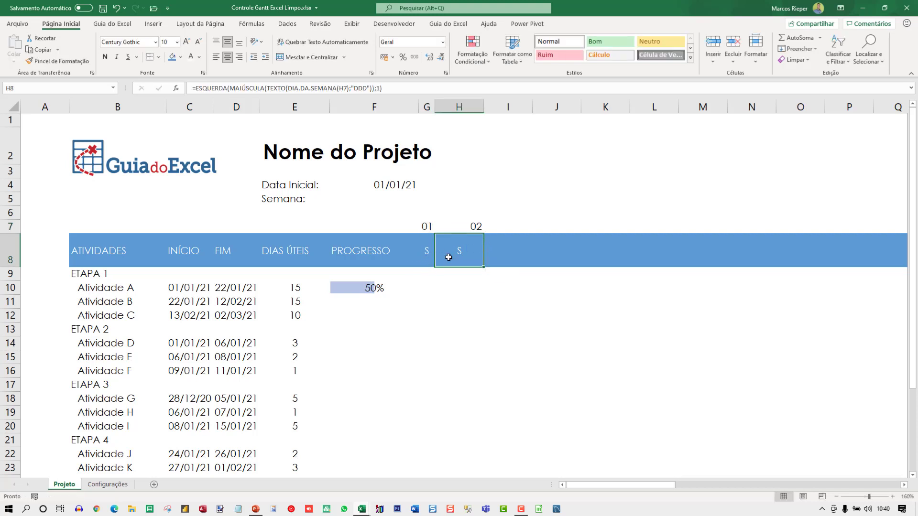
double_click(478, 250)
key("Escape")
Fit column H's width to its content
left_click(427, 107)
left_click(467, 107)
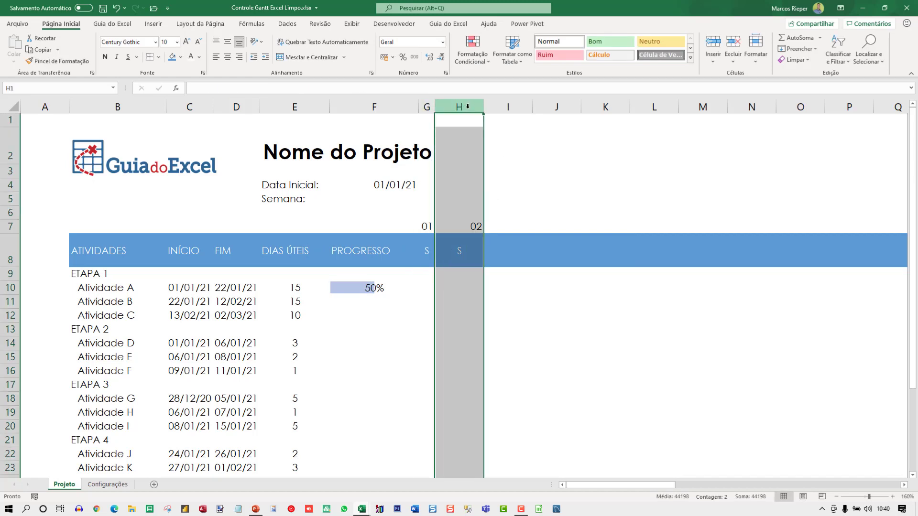
double_click(484, 106)
Copy the day and weekday cells H7:H8 across columns I to M to complete a seven-day header
left_click(444, 226)
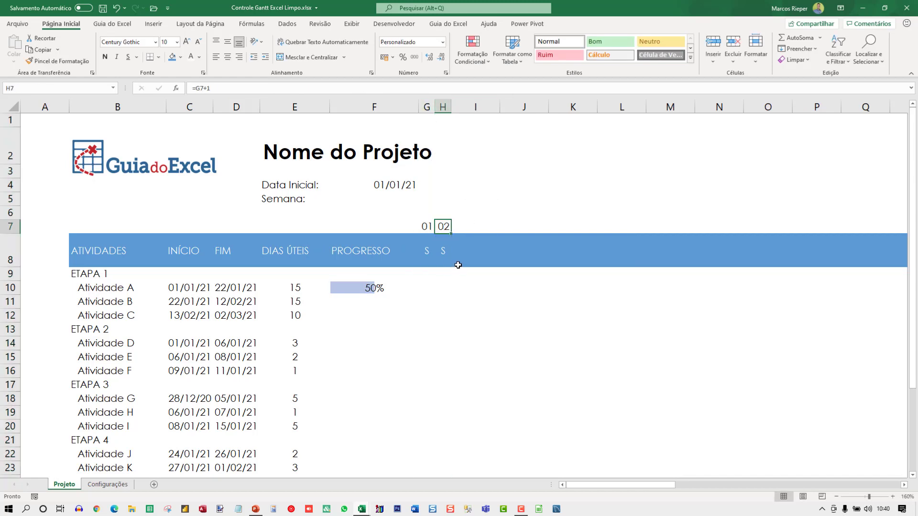
key("shift+Down")
key("ctrl+c")
key("Right")
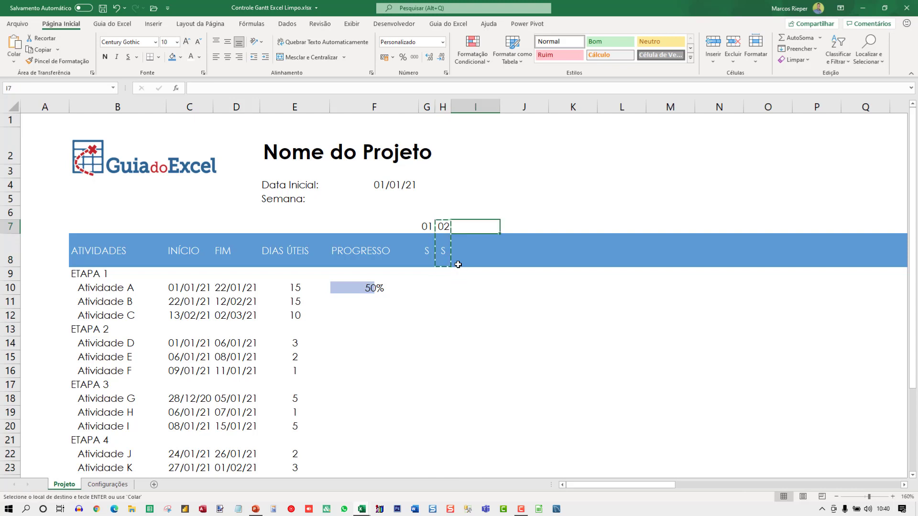
key("ctrl+v")
key("Right")
key("ctrl+v")
key("Right")
key("ctrl+v")
key("Right")
key("ctrl+v")
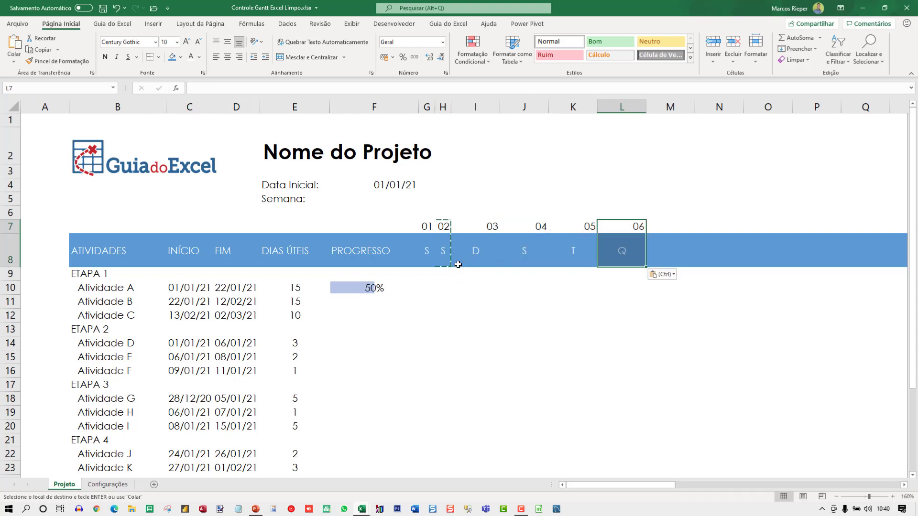
key("Right")
key("ctrl+v")
key("Escape")
Fit the widths of columns I to M to their content
left_click_drag(475, 107, 668, 113)
double_click(646, 108)
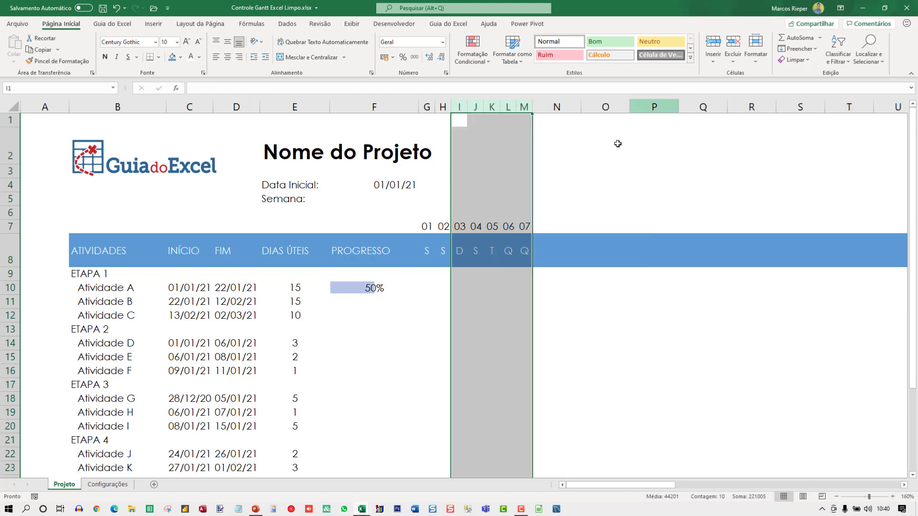
left_click_drag(493, 221, 493, 220)
Examine the day formulas across G7:M7 and the weekday formula in G8
left_click(426, 226)
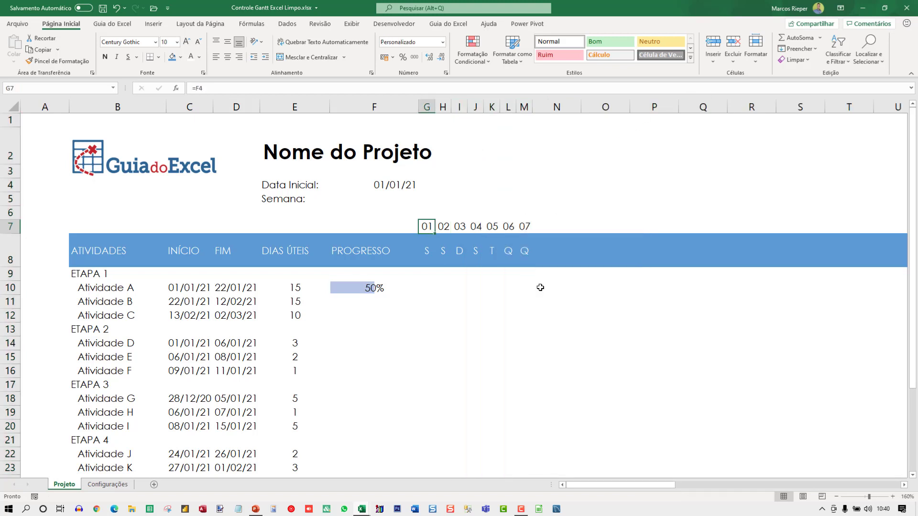
key("Right")
key("Right")
key("Right")
key("Right")
key("Right")
key("Right")
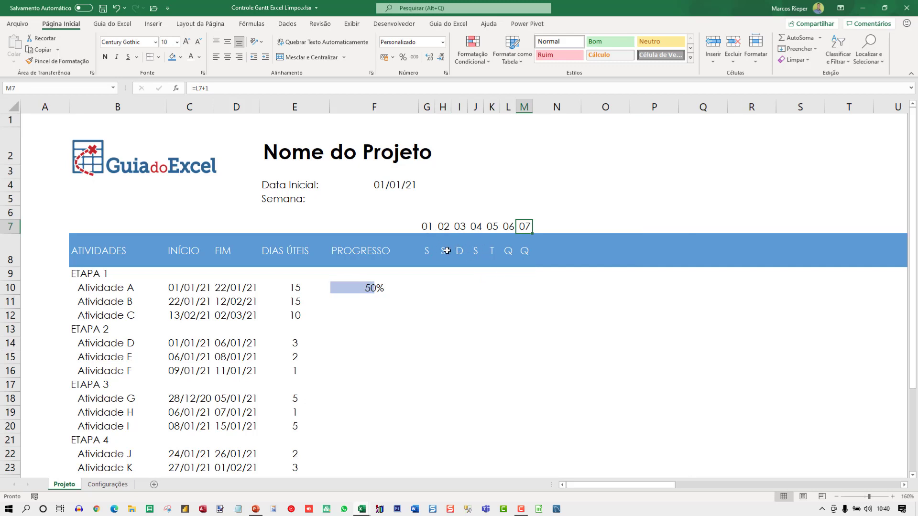
left_click(428, 250)
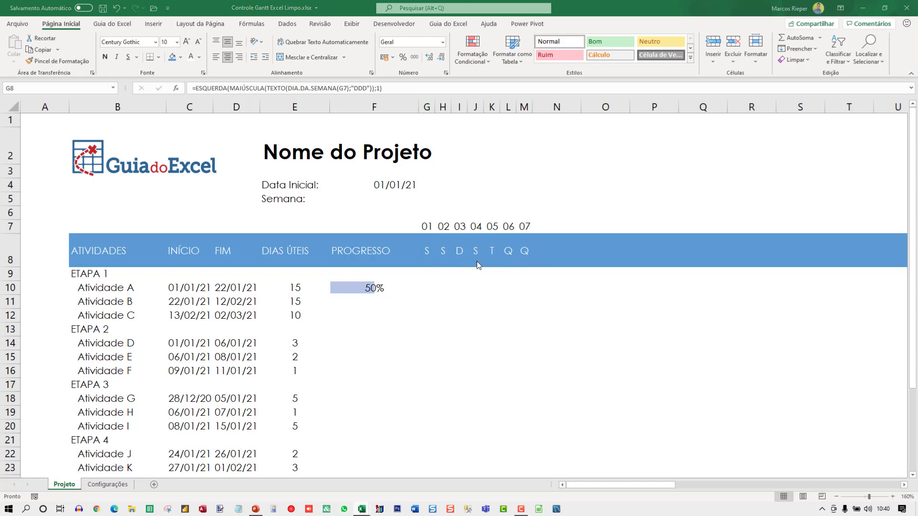
Extend G7's formula to =F4+7*F5 so the timeline start shifts by the week number
left_click(430, 229)
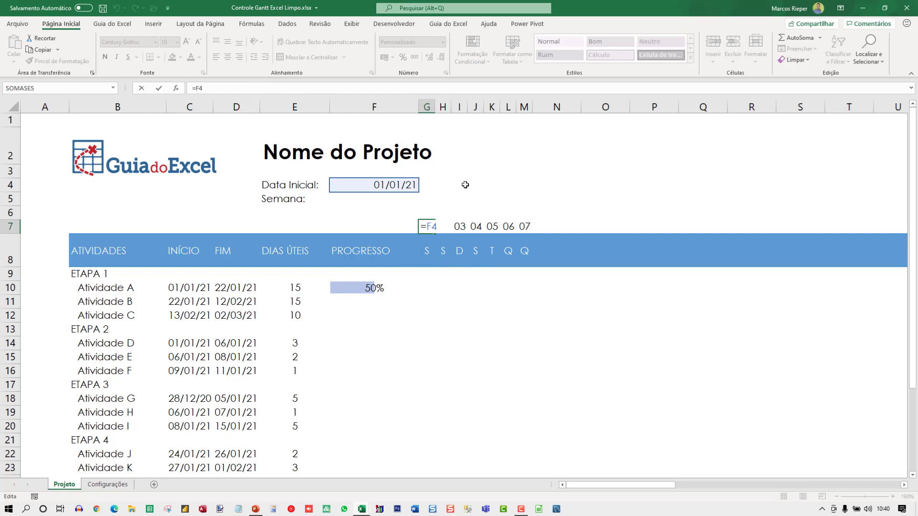
key("ctrl+Return")
key("F2")
key("Escape")
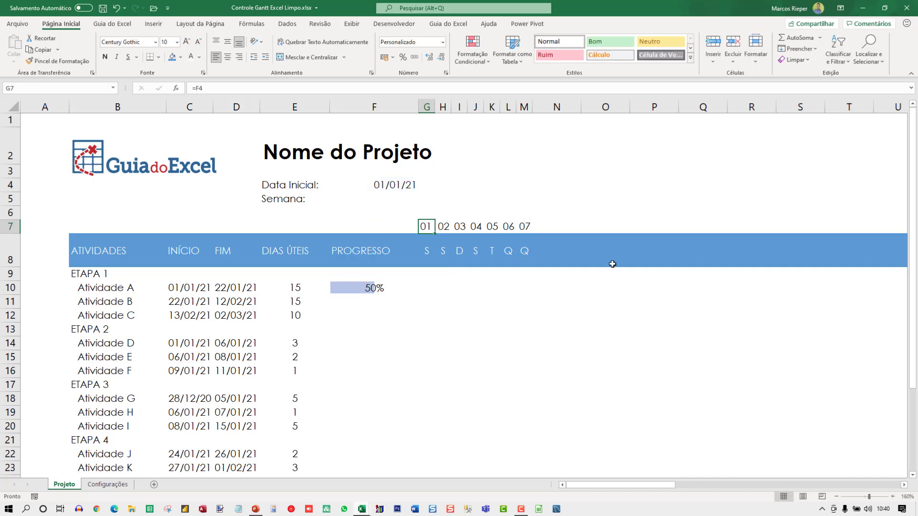
scroll(611, 263, "up", 3)
scroll(524, 289, "up", 2)
key("F2")
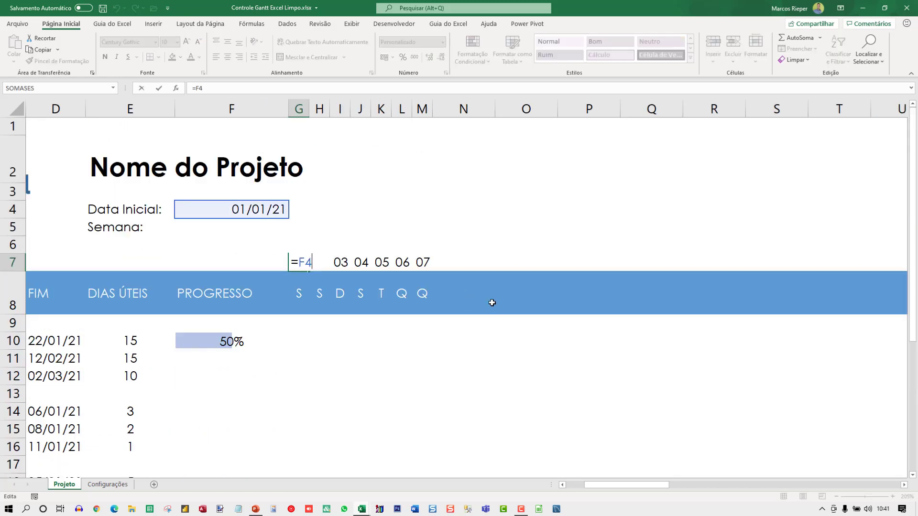
type("+7*")
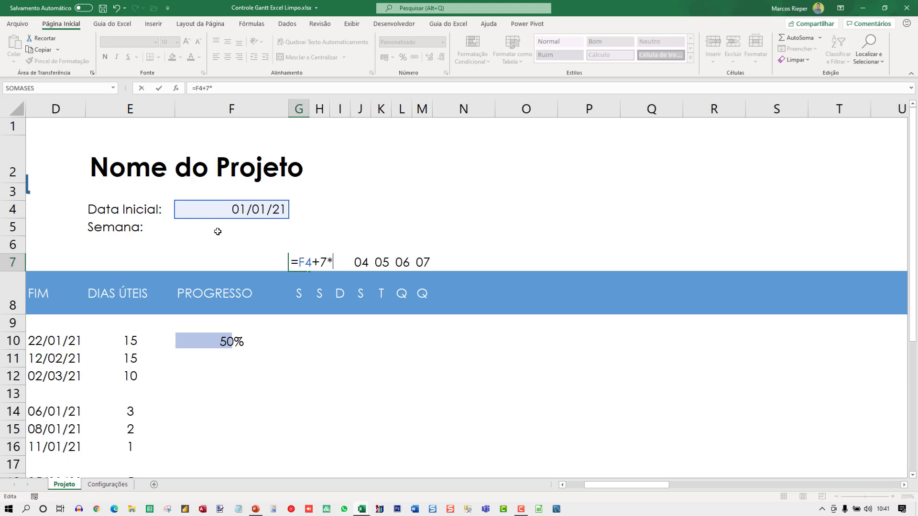
left_click(217, 230)
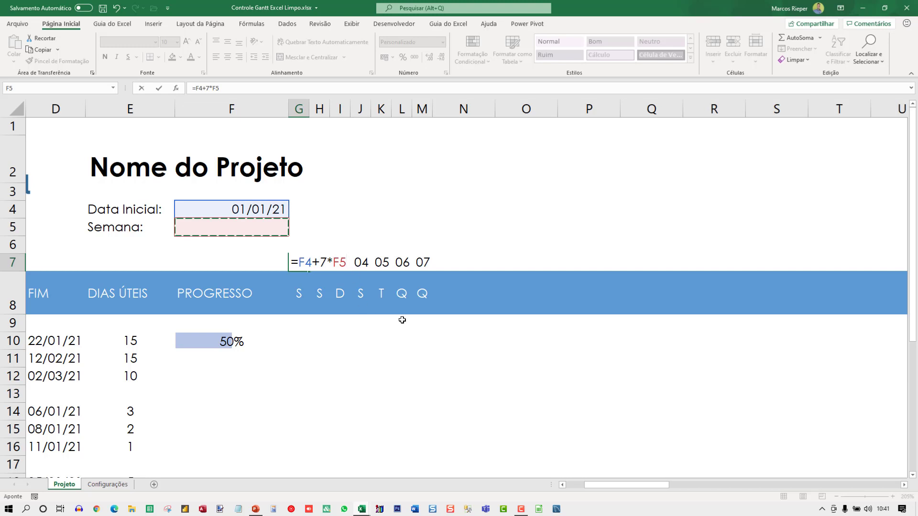
Subtract the start date's weekday in G7 so the formula reads =F4+7*F5-DIA.DA.SEMANA($F$4;2)
type("-DIA.DA.S")
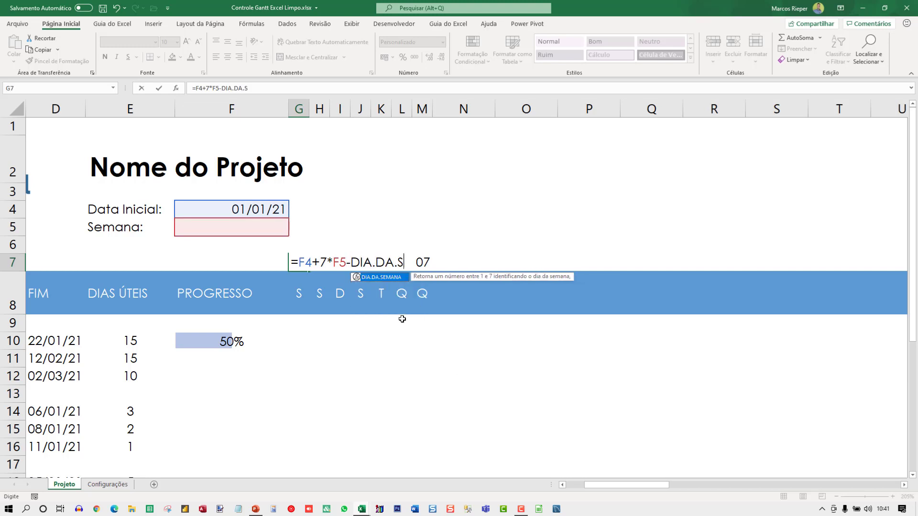
type("EMAN")
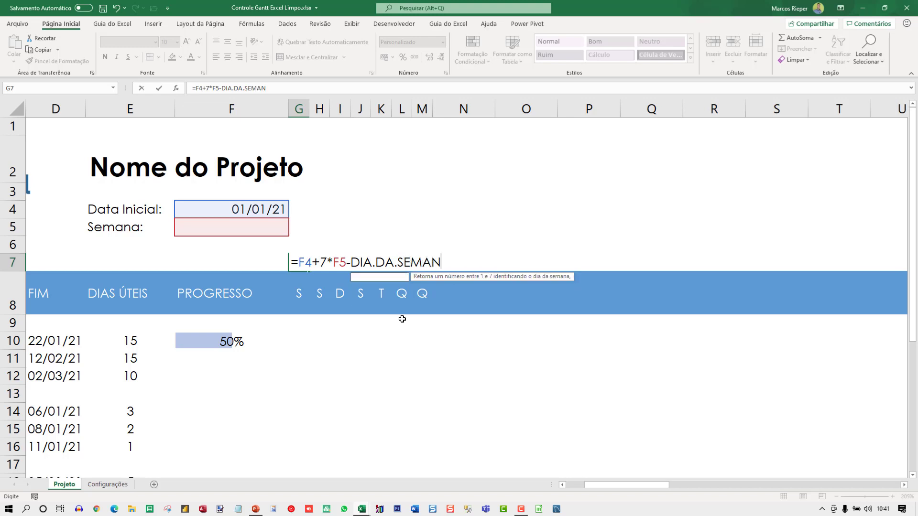
type("A(")
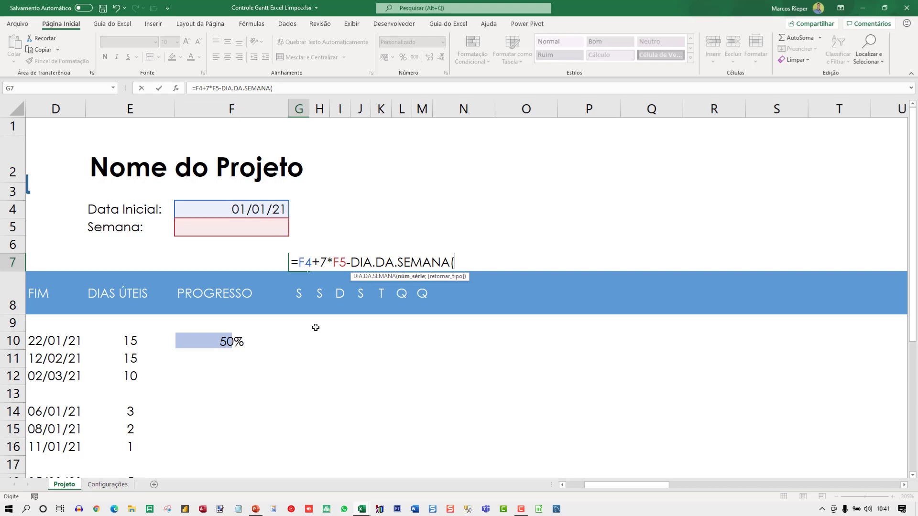
left_click(254, 211)
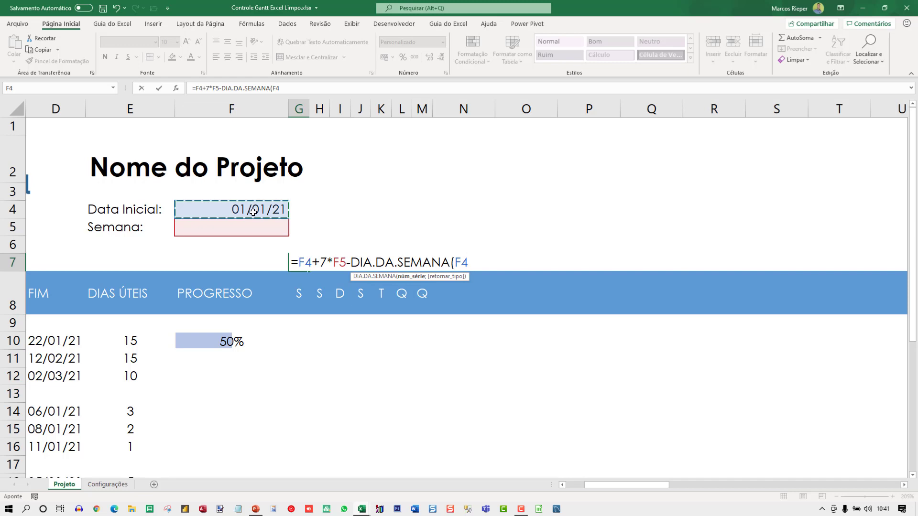
key("F4")
type(";2")
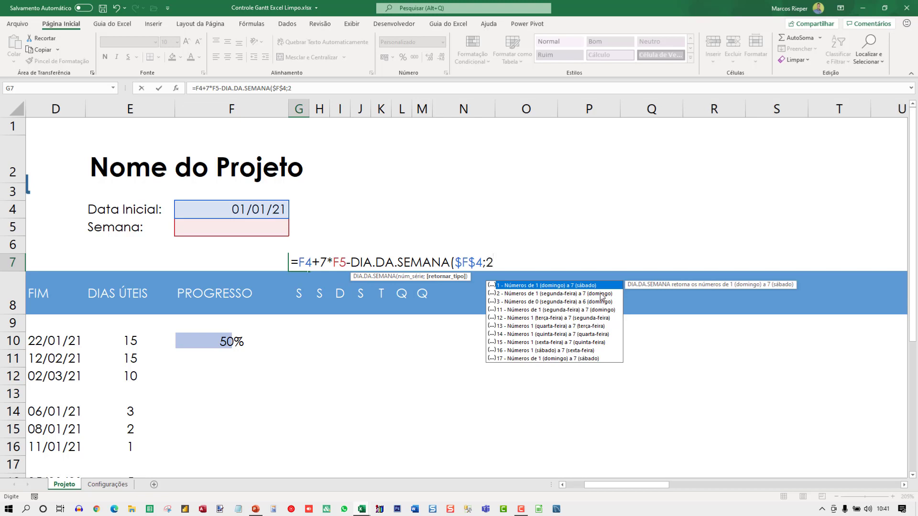
key("Escape")
type(")")
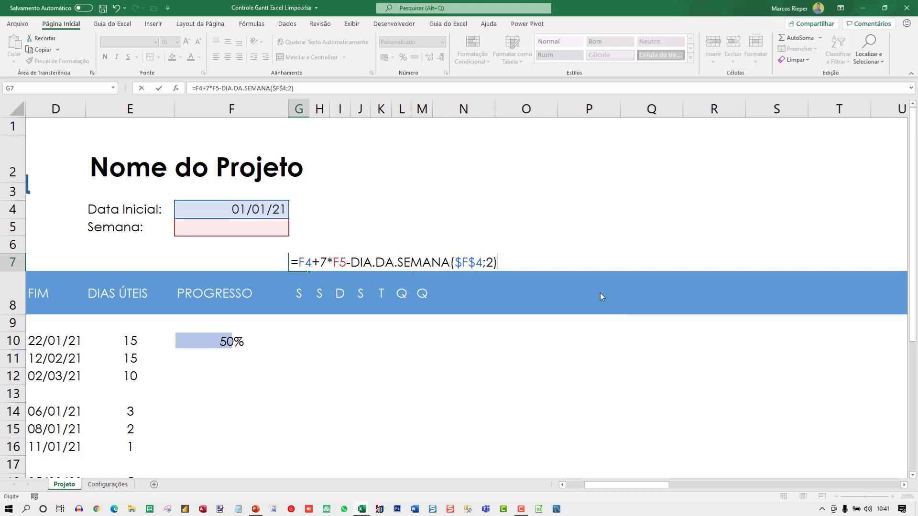
key("Return")
key("Up")
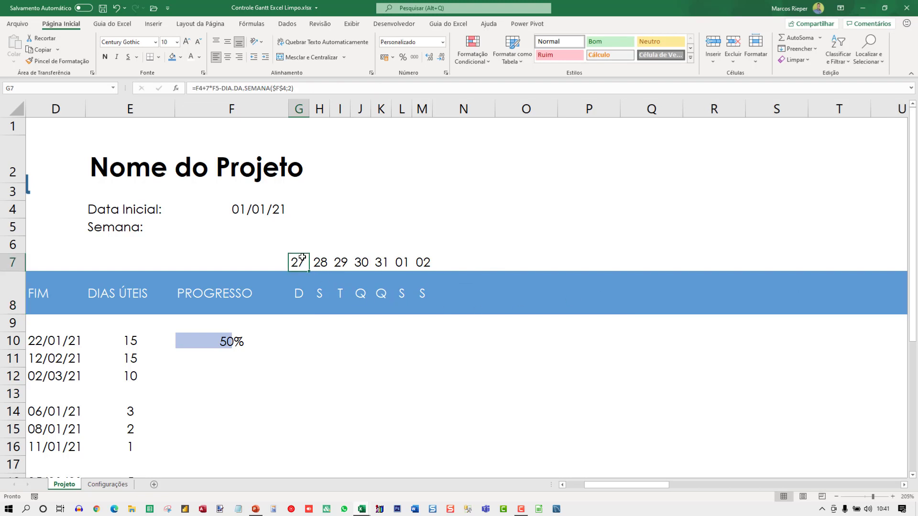
Test the timeline header with start dates 2/1, 1/1 and 03/01/21 in F4
left_click(244, 210)
type("2/1")
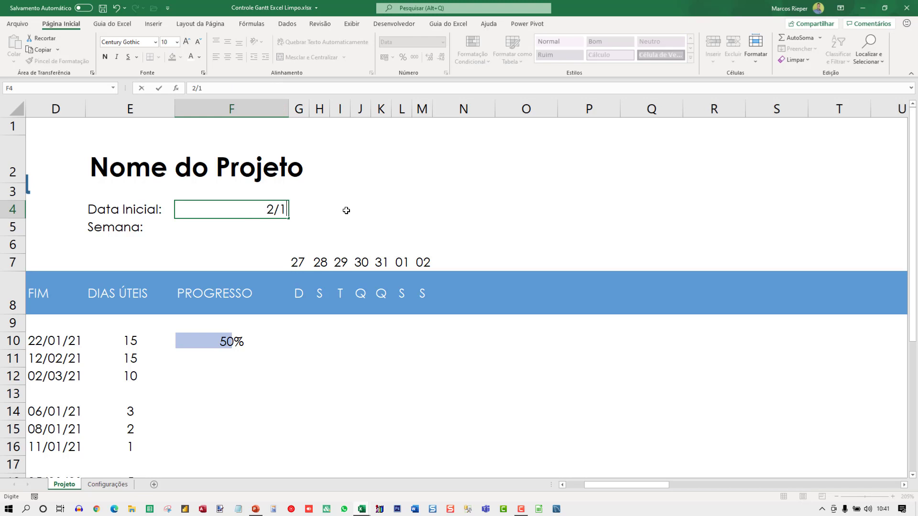
key("ctrl+Return")
type("1/1")
key("ctrl+Return")
type("3/")
key("ctrl+Return")
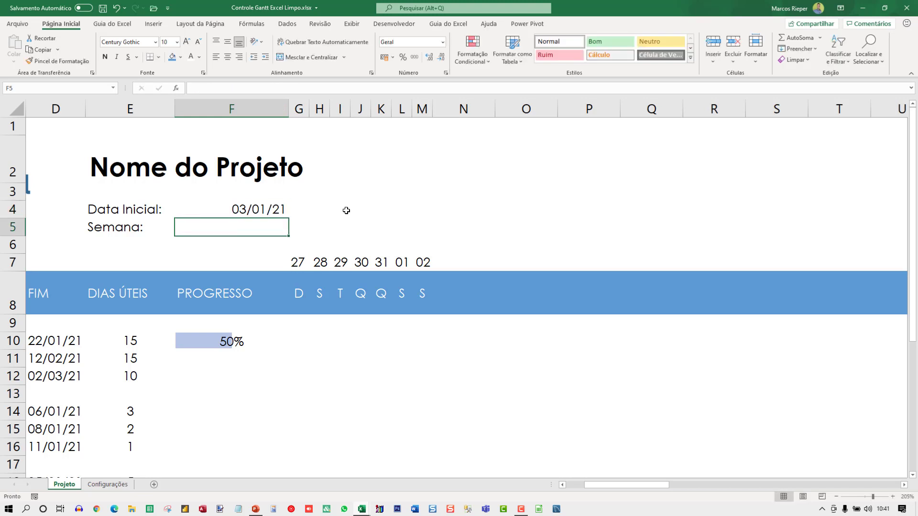
Evaluate the DIA.DA.SEMANA part of G7's formula for the 03/01/21 start date, leaving the formula unedited
left_click(297, 266)
key("F2")
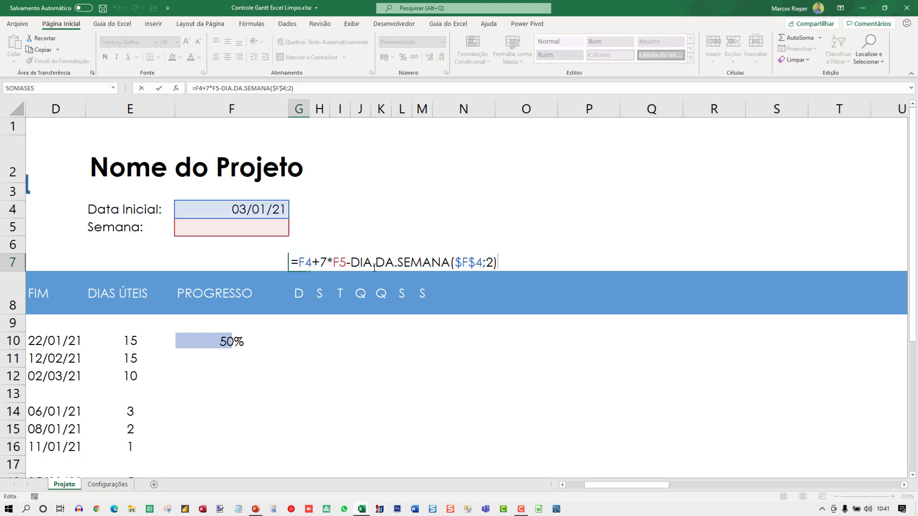
left_click_drag(356, 261, 498, 262)
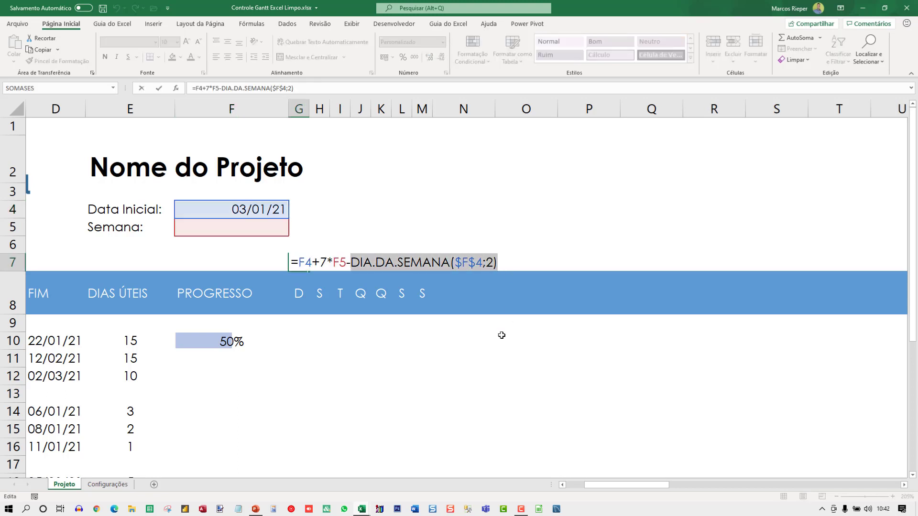
type("7")
key("ctrl+z")
key("Escape")
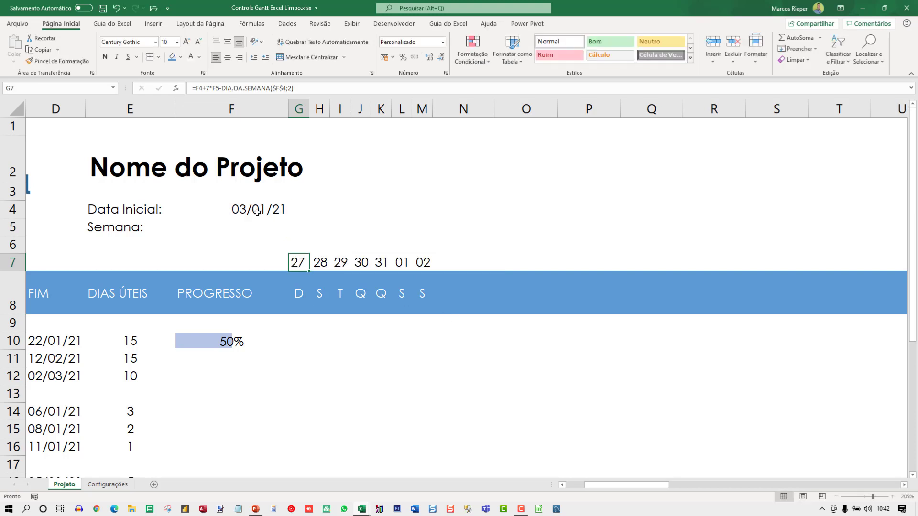
Set the project start date in F4 to 1/1
left_click(258, 210)
type("1/1")
key("Return")
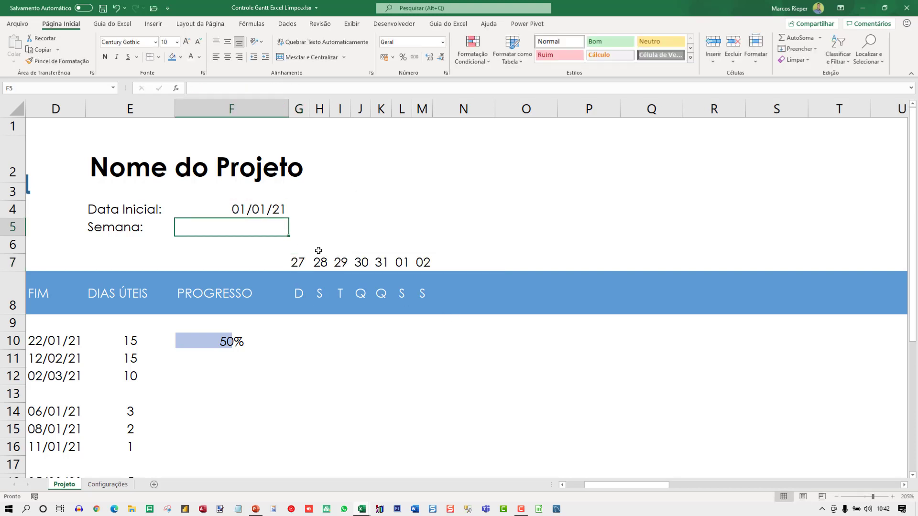
Evaluate the weekday part of G7's formula for the 01/01/21 start date and discard the evaluation
left_click(299, 262)
double_click(299, 262)
left_click_drag(351, 262, 586, 261)
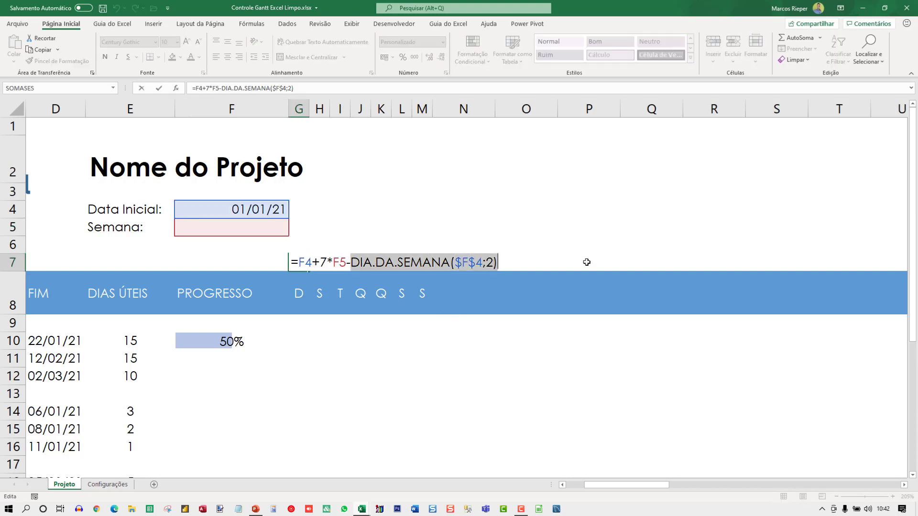
key("F9")
key("Escape")
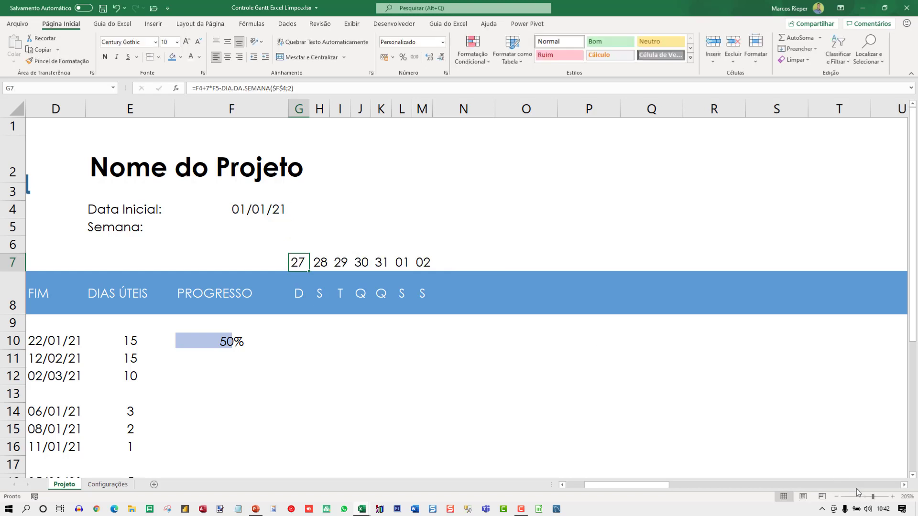
Compare the timeline's days and weekdays with January 2021 in the system calendar
left_click(884, 509)
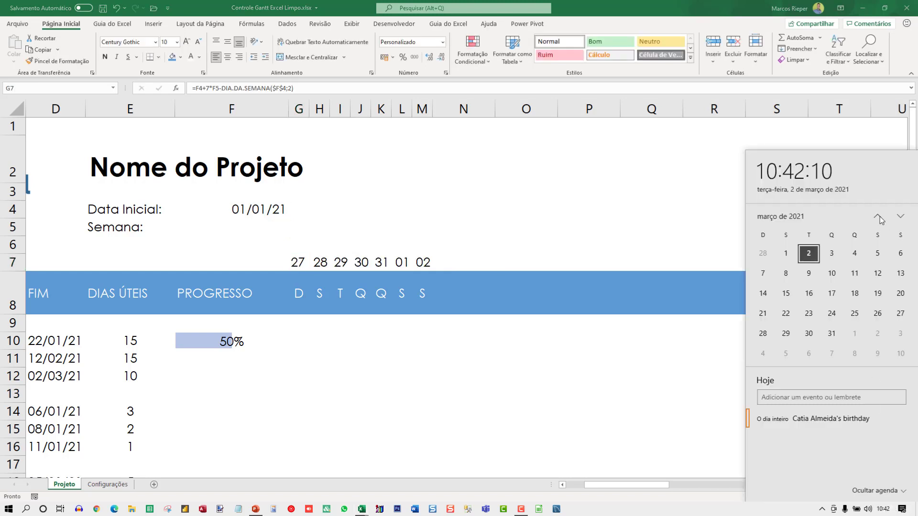
left_click(879, 217)
left_click(880, 219)
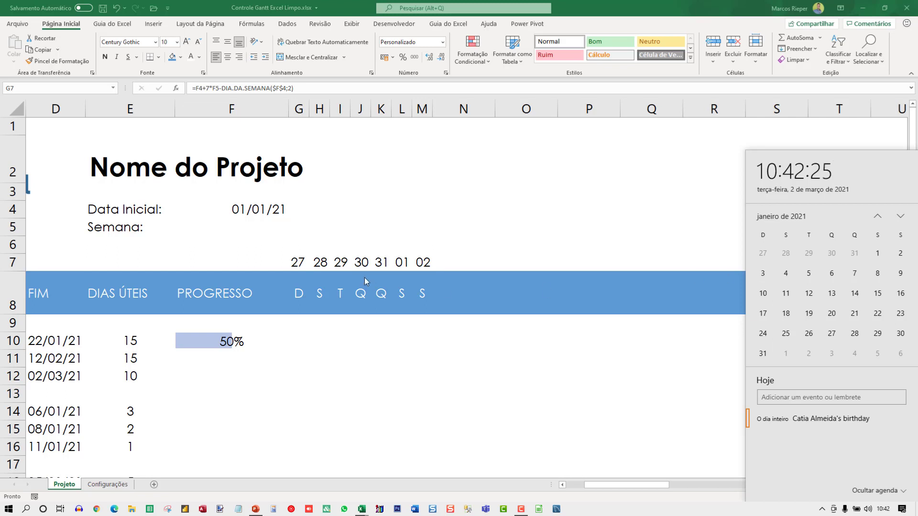
left_click(351, 266)
left_click(304, 260)
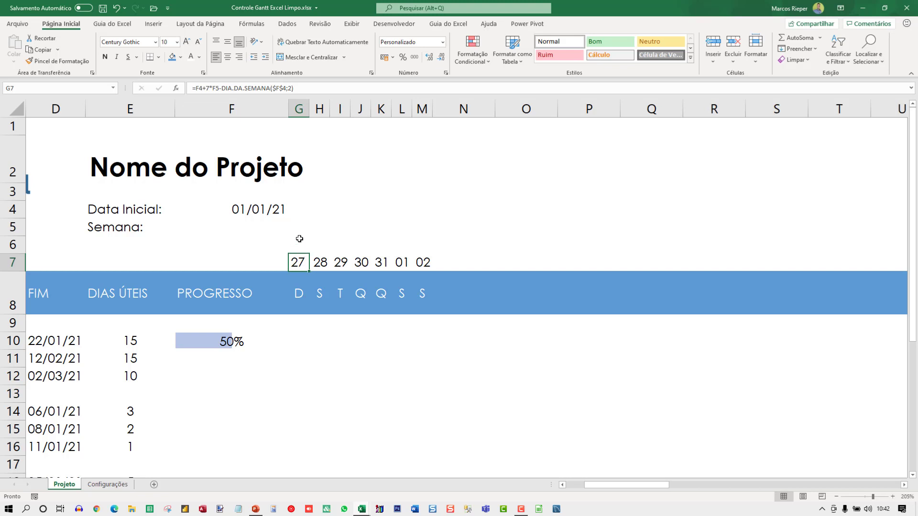
Enter =G7 in G6 to show the week's first date above the day numbers
left_click(299, 239)
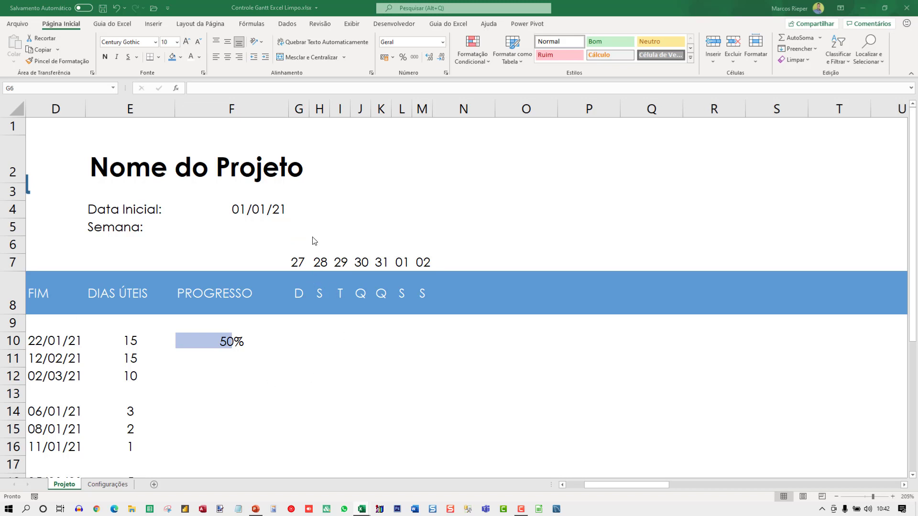
left_click(294, 242)
type("=G7")
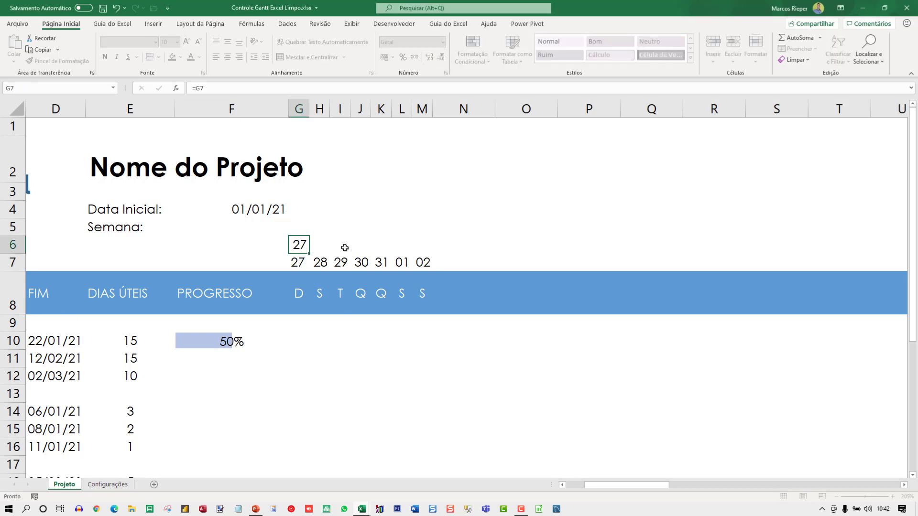
key("ctrl+Return")
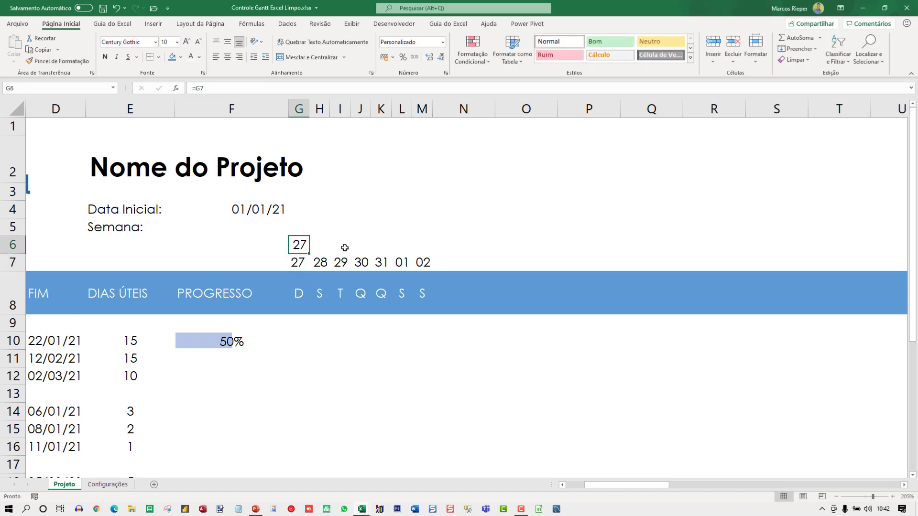
Center the G6 date across G6:M6 using the Centralizar seleção horizontal alignment
left_click(417, 243, "shift")
key("ctrl+1")
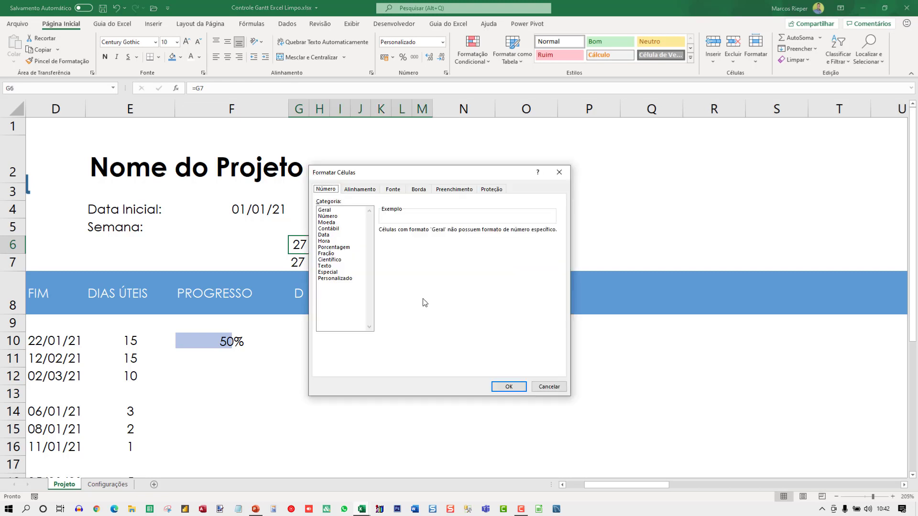
key("Escape")
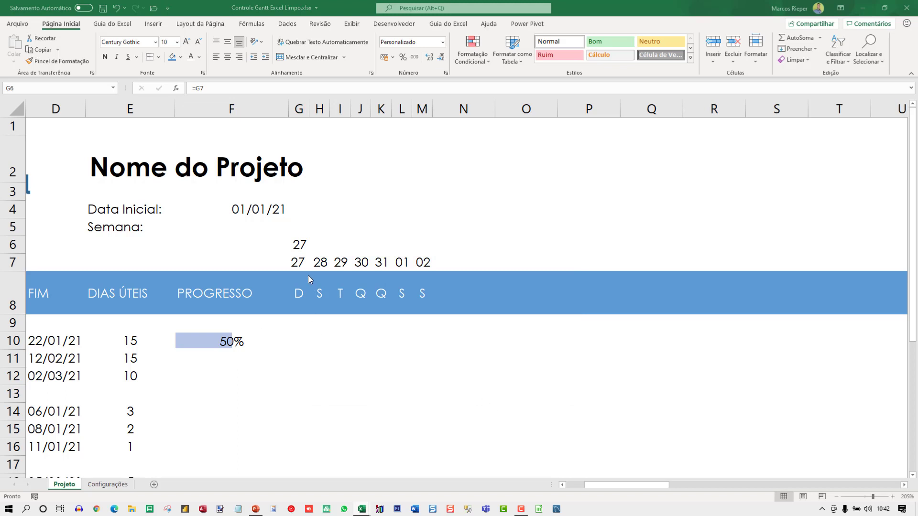
left_click(299, 247)
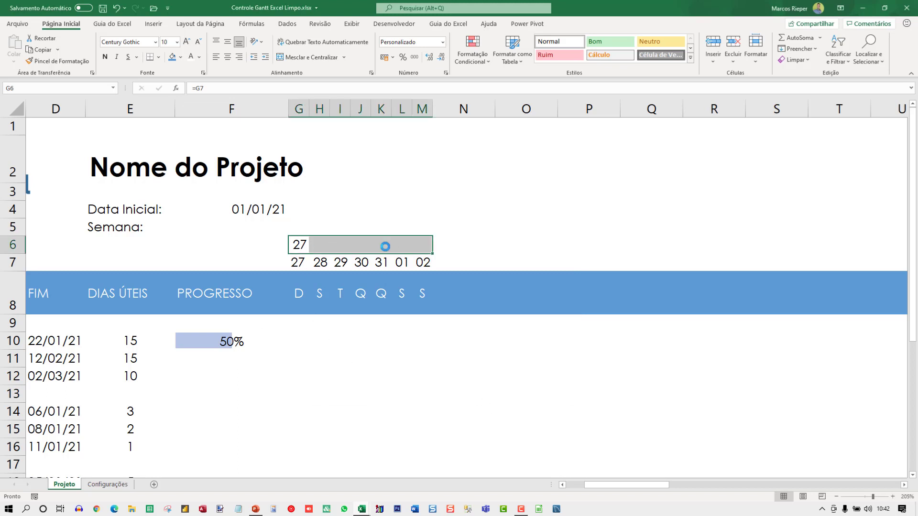
key("ctrl+1")
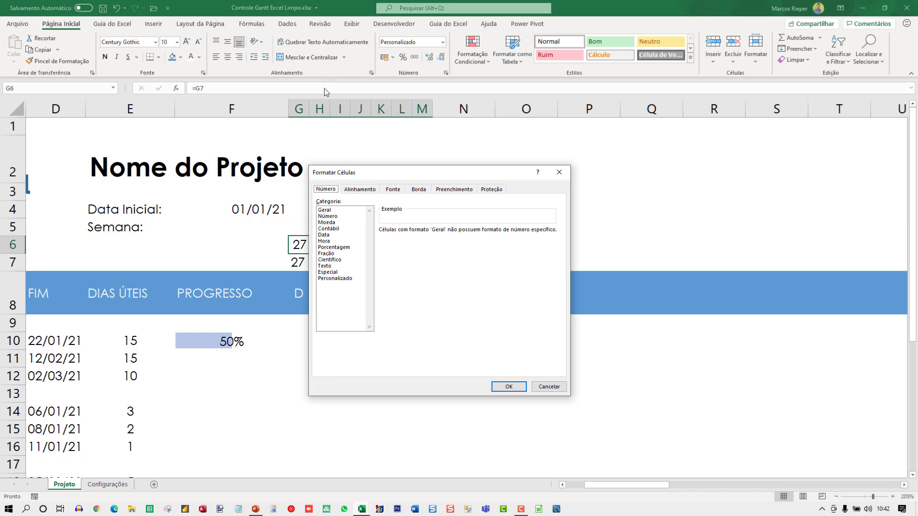
left_click(359, 189)
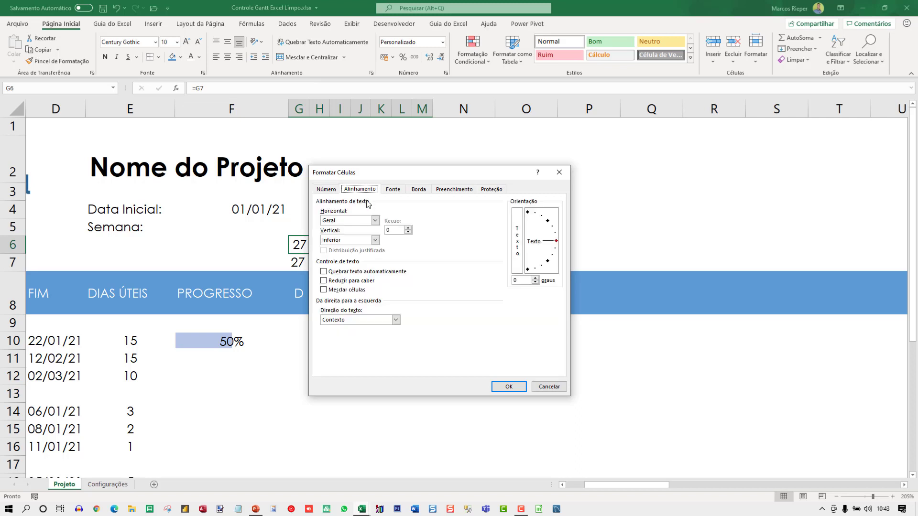
left_click(375, 220)
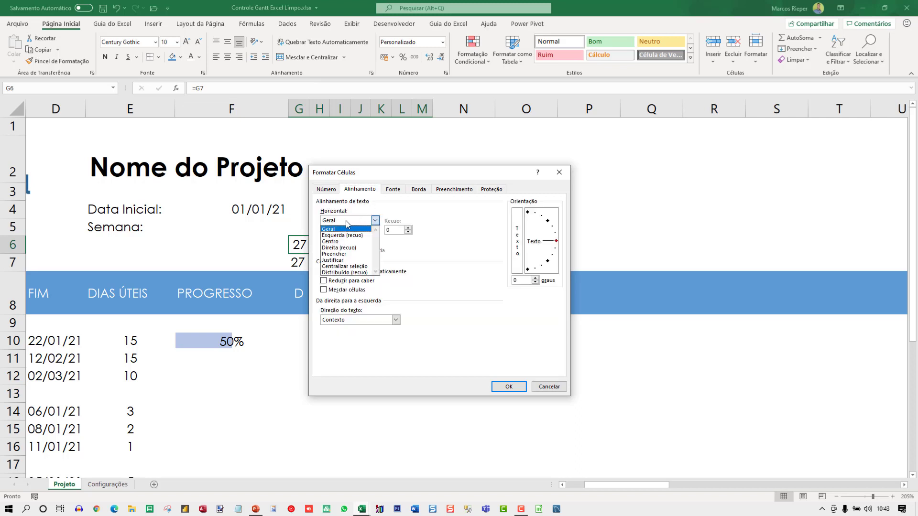
left_click(341, 266)
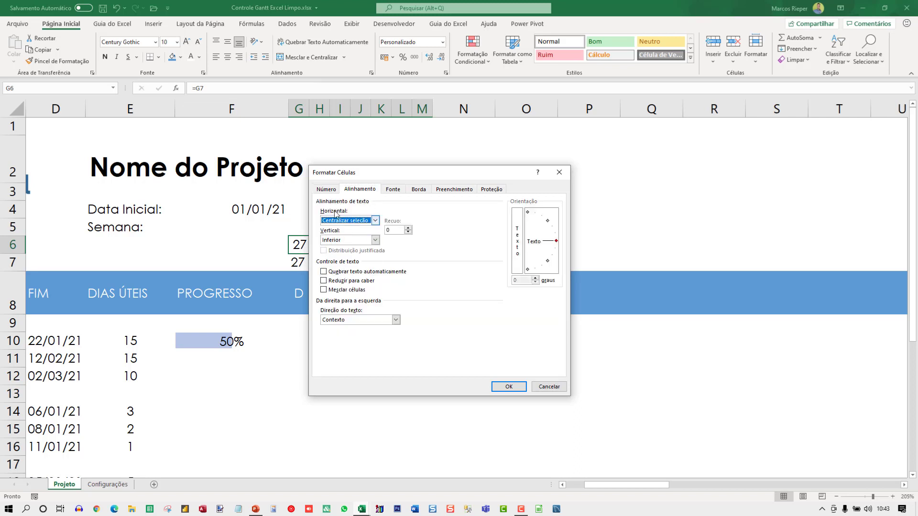
left_click(509, 388)
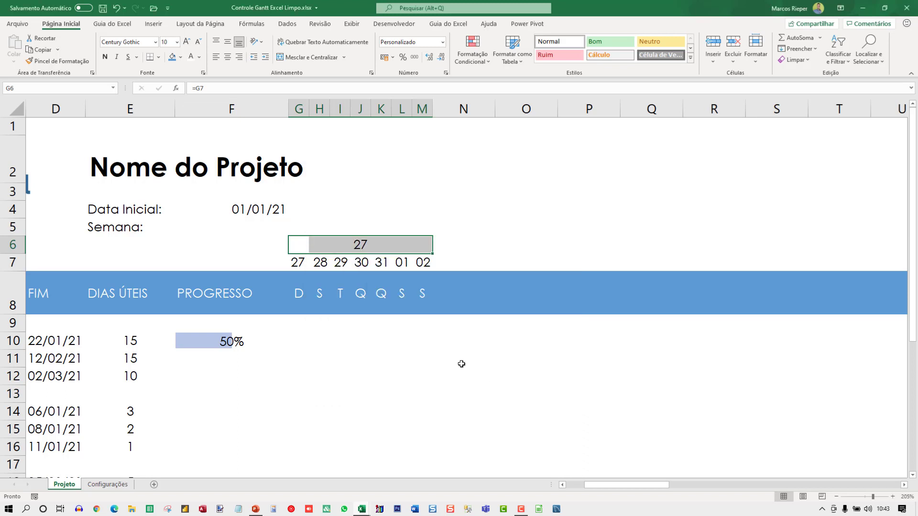
Format G6:M6 as a date with the day, abbreviated month and two-digit year, in the 14-mar-12 style
key("ctrl+1")
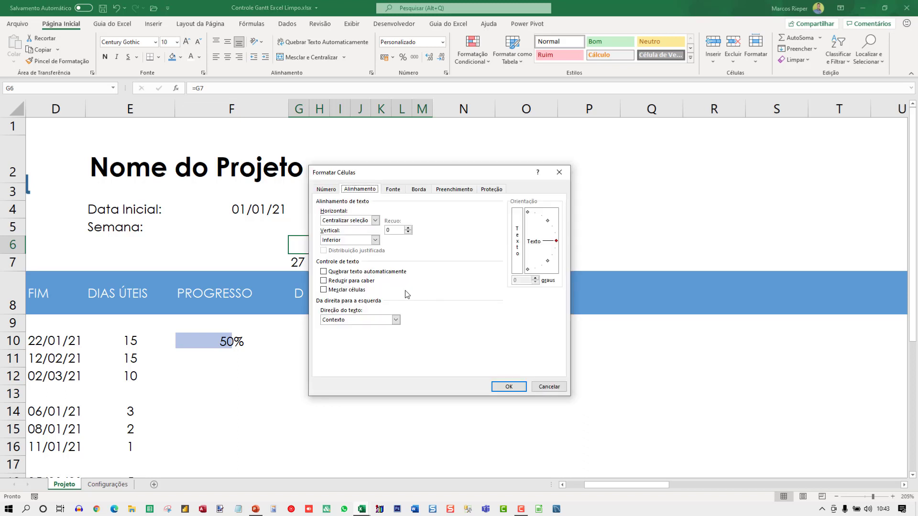
left_click(326, 189)
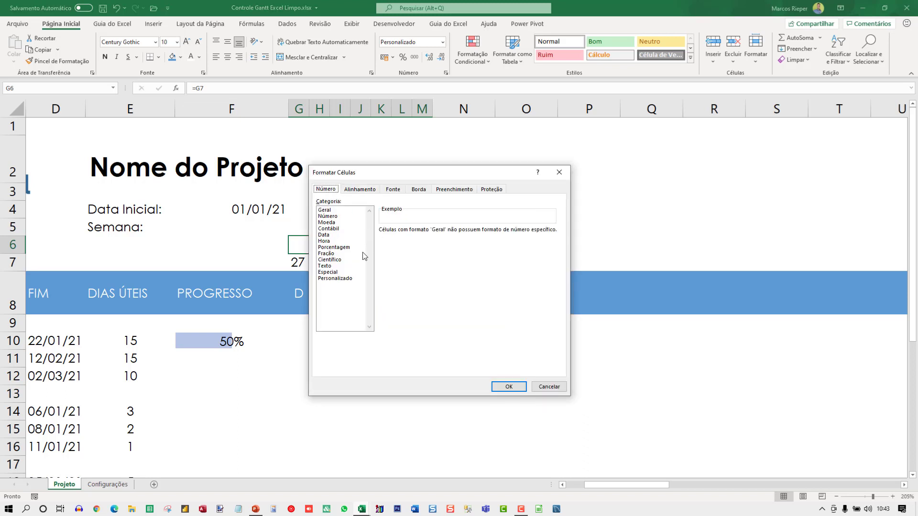
left_click(324, 235)
left_click(402, 251)
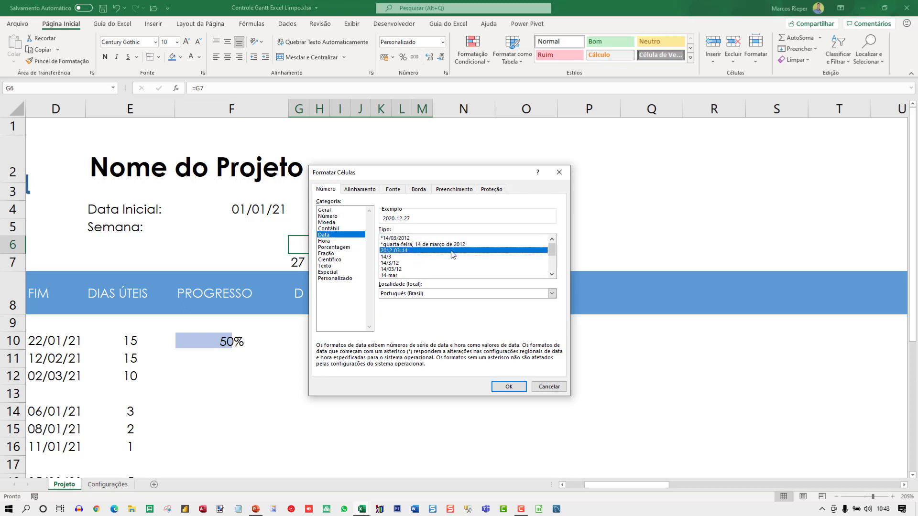
key("Down")
key("Down")
key("Down")
key("Down")
key("Down")
key("Down")
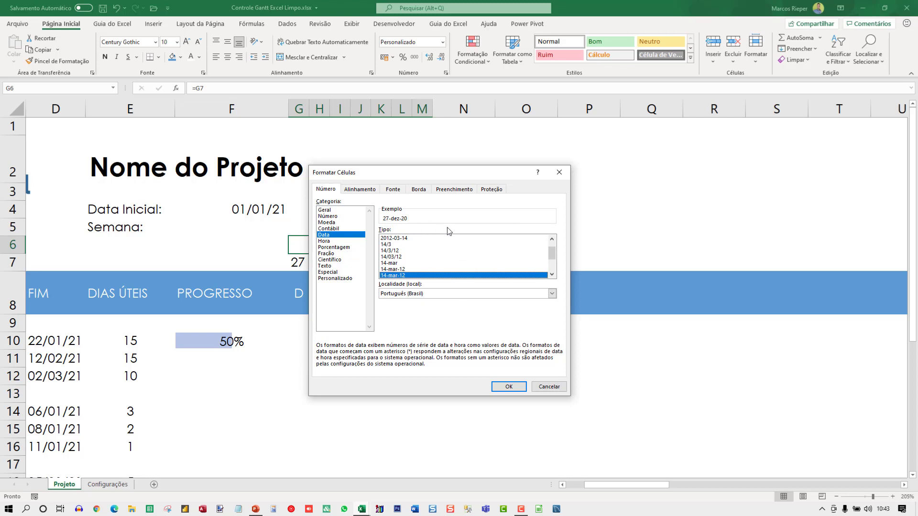
left_click(509, 387)
left_click(315, 243)
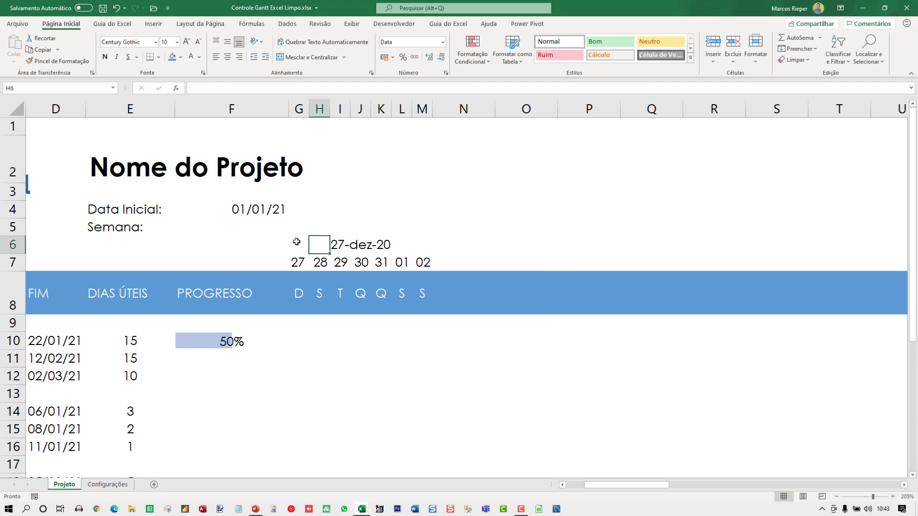
Add a light grey border along the outer left, top and right edges of G6:M7
left_click_drag(296, 242, 425, 262)
key("ctrl+1")
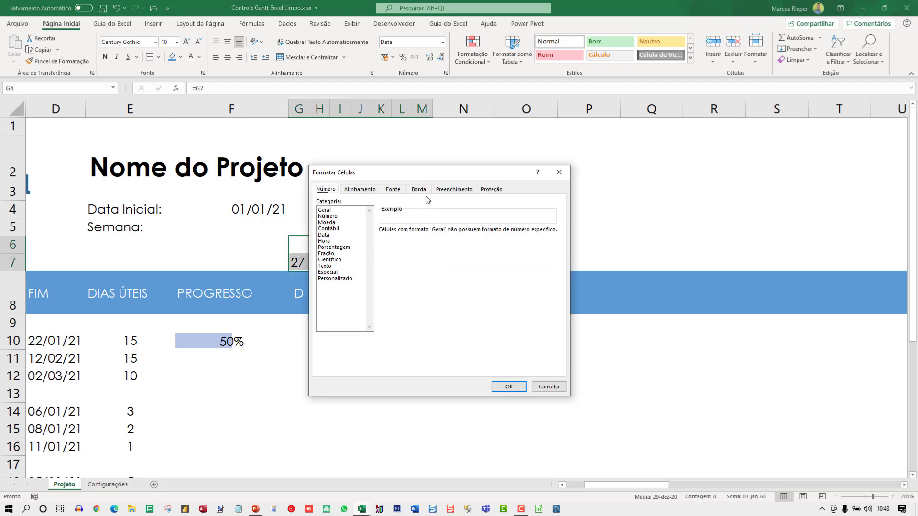
left_click(417, 190)
left_click(362, 289)
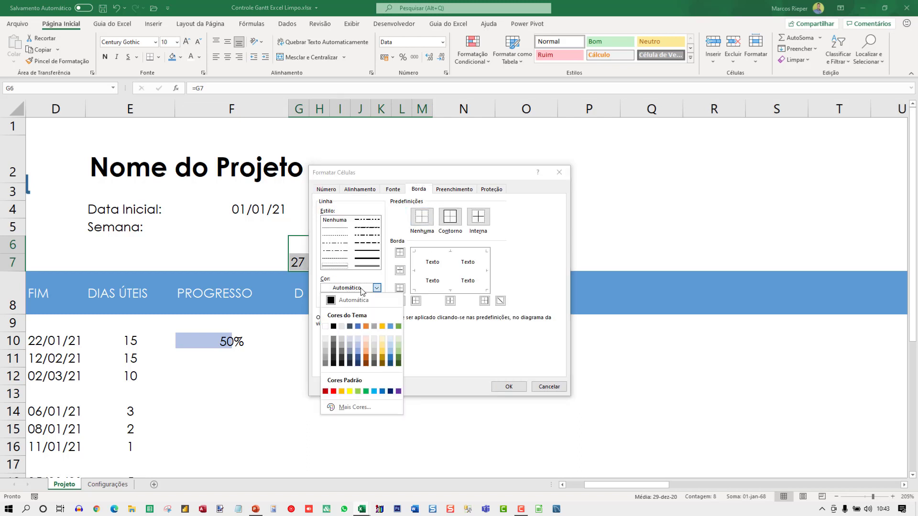
left_click(328, 354)
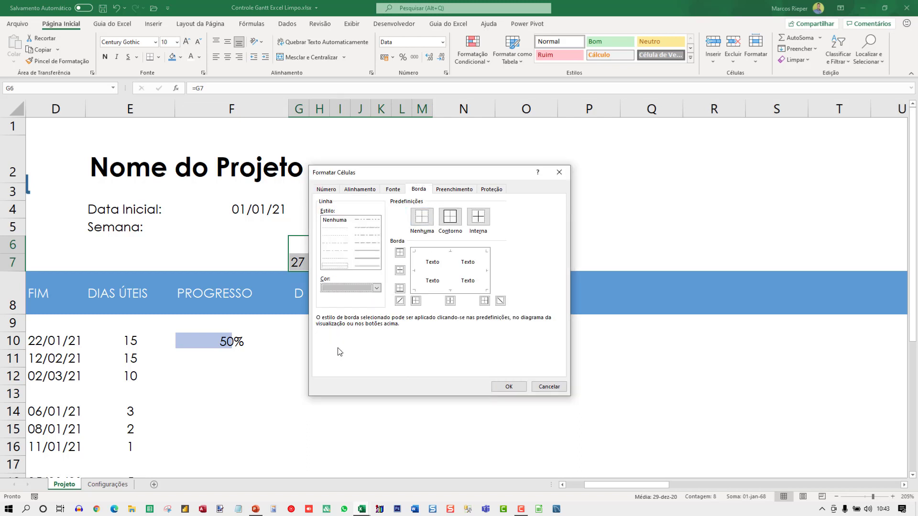
left_click(416, 273)
left_click(448, 253)
left_click(485, 277)
left_click(508, 386)
left_click(423, 359)
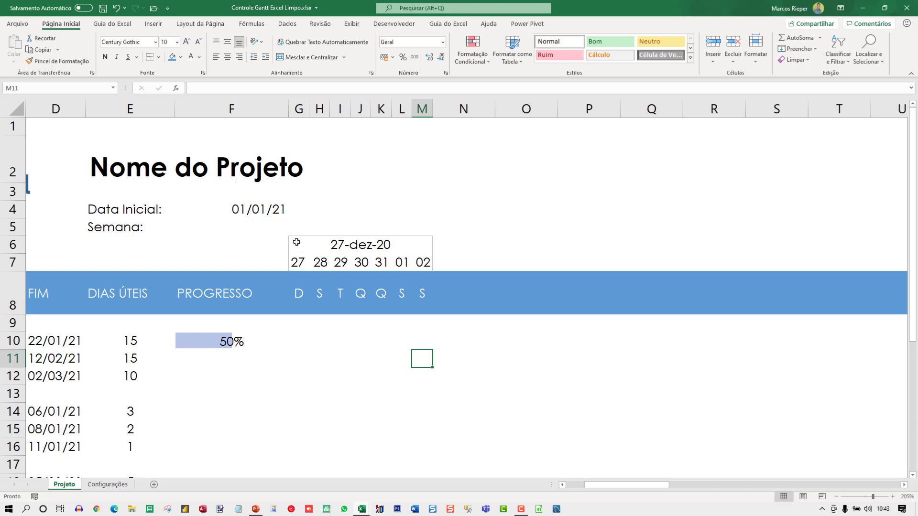
Try to change the border line of G6:M7 to a darker grey
left_click_drag(296, 242, 426, 264)
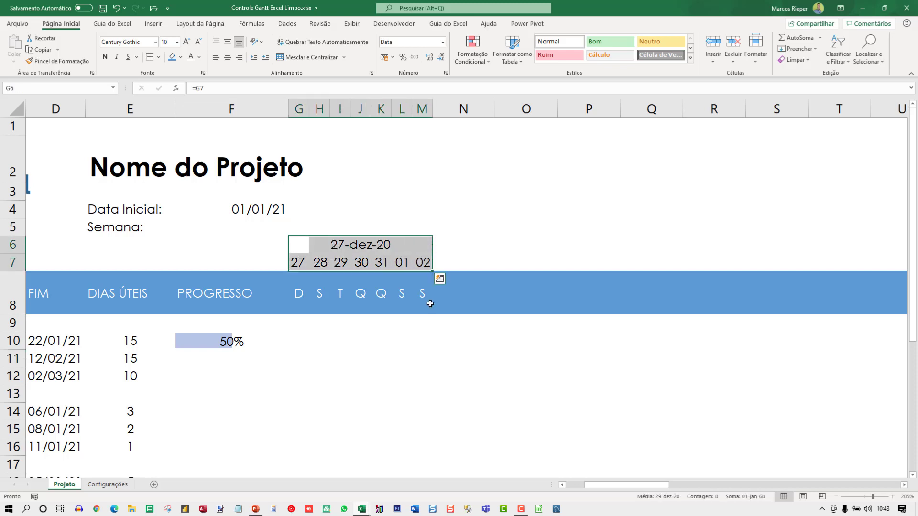
key("ctrl+1")
left_click(376, 288)
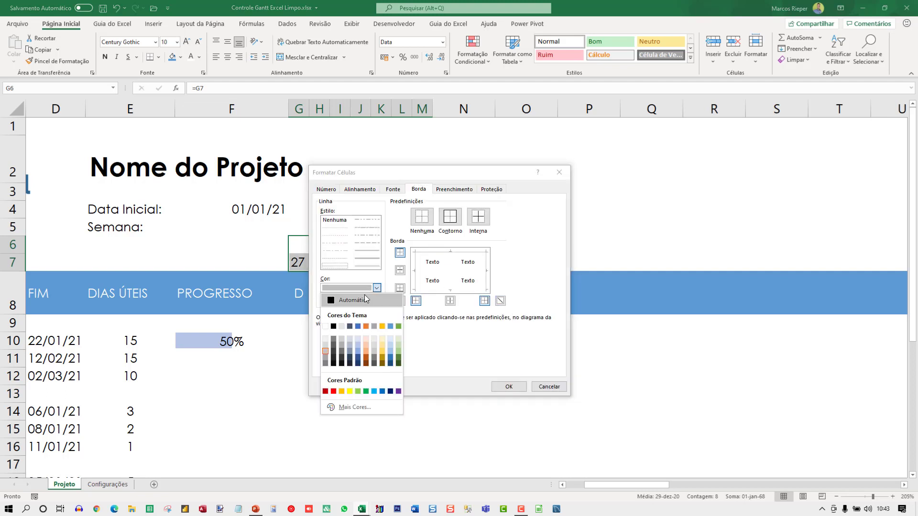
left_click(327, 357)
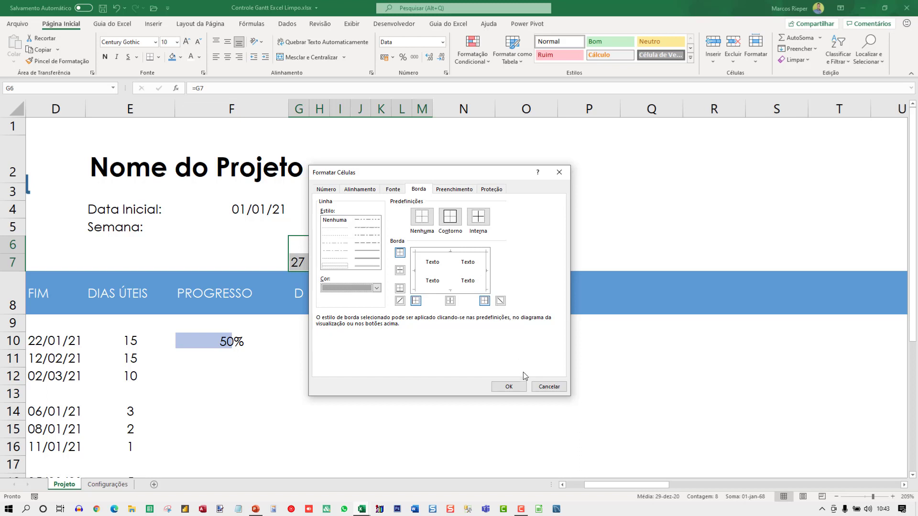
left_click(520, 388)
left_click(379, 342)
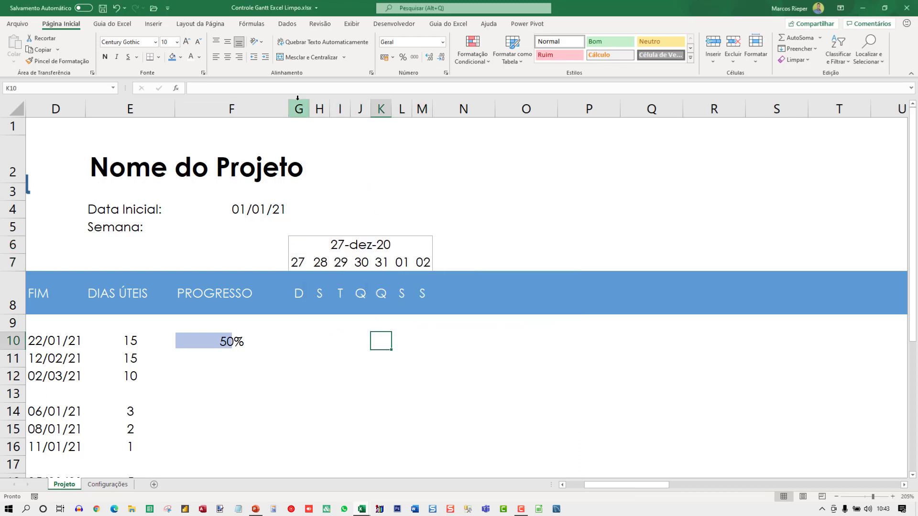
Try to duplicate the first week by copying the entire columns G:M to column N, and undo the paste
left_click_drag(299, 117, 439, 106)
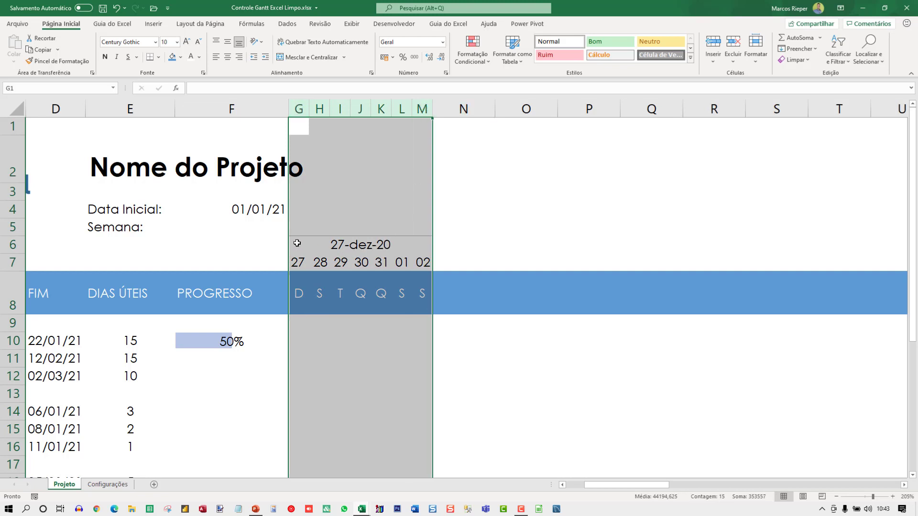
left_click_drag(298, 244, 421, 285)
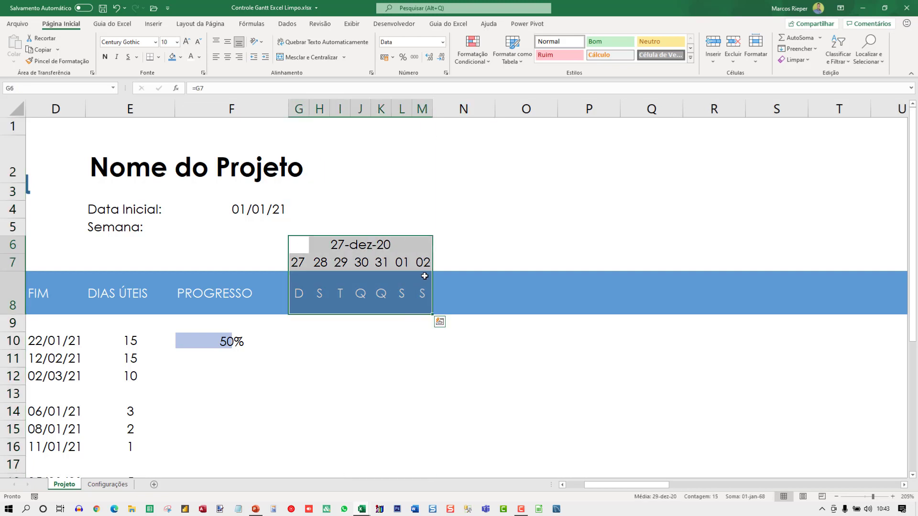
key("ctrl+c")
left_click(447, 249)
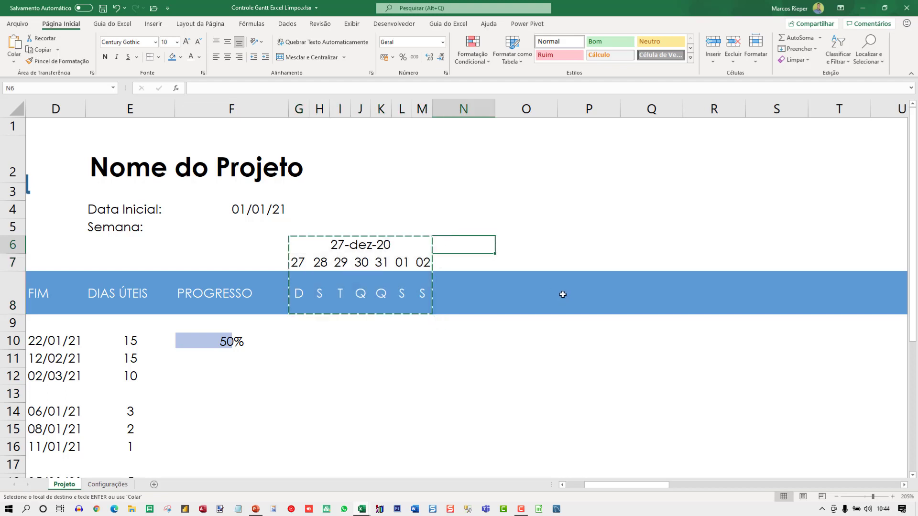
left_click_drag(301, 106, 417, 110)
key("ctrl+c")
left_click(449, 126)
key("ctrl+v")
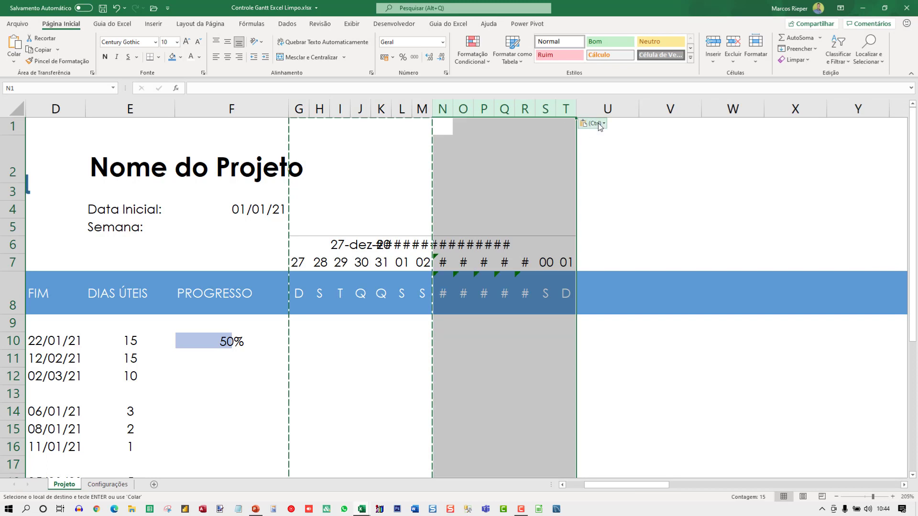
key("ctrl+z")
left_click(473, 261)
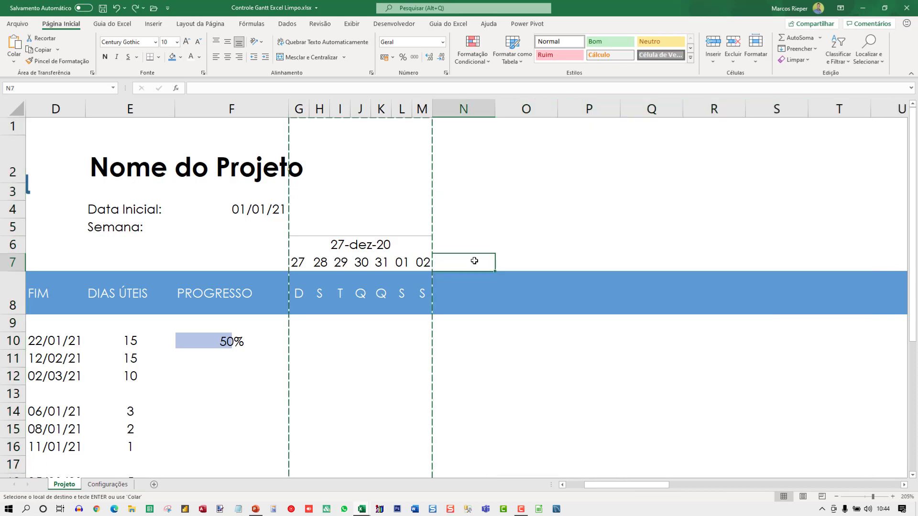
key("Escape")
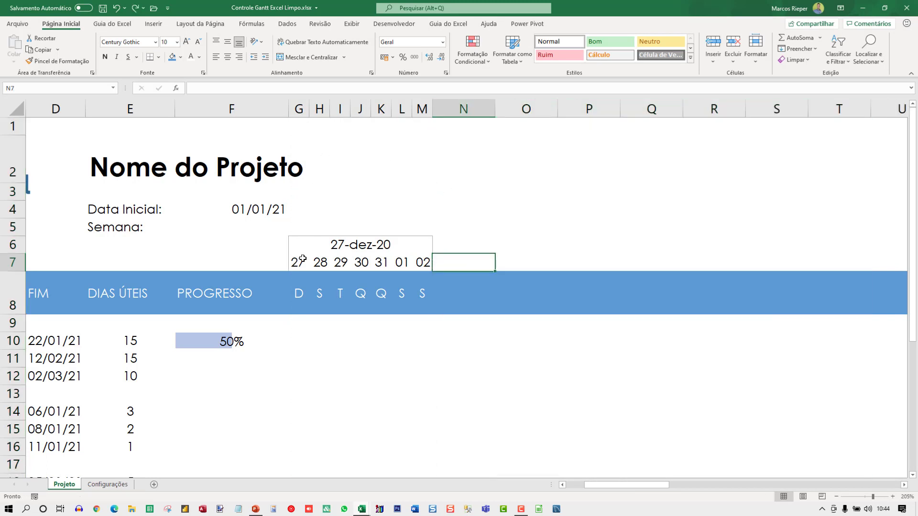
Try to copy the week header block G6:M8 to N6, and undo the paste
left_click_drag(299, 240, 426, 297)
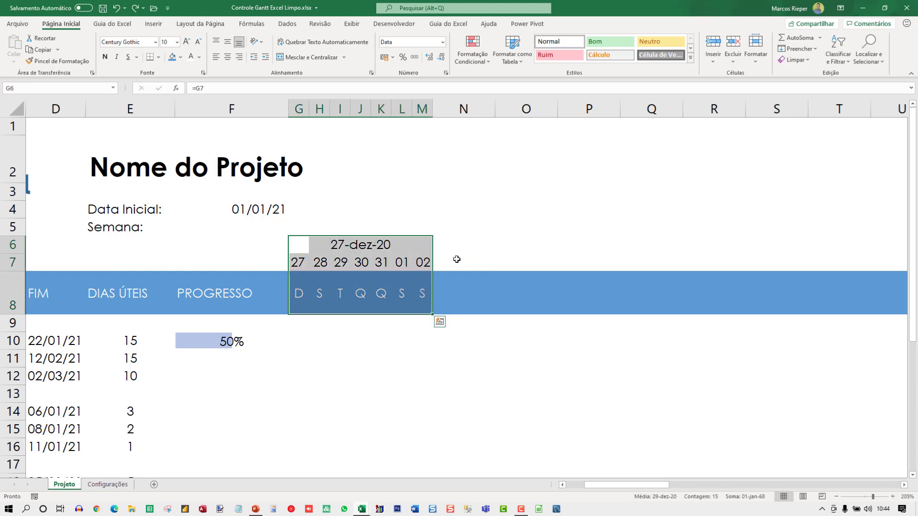
key("ctrl+c")
key("Right")
key("ctrl+v")
key("ctrl")
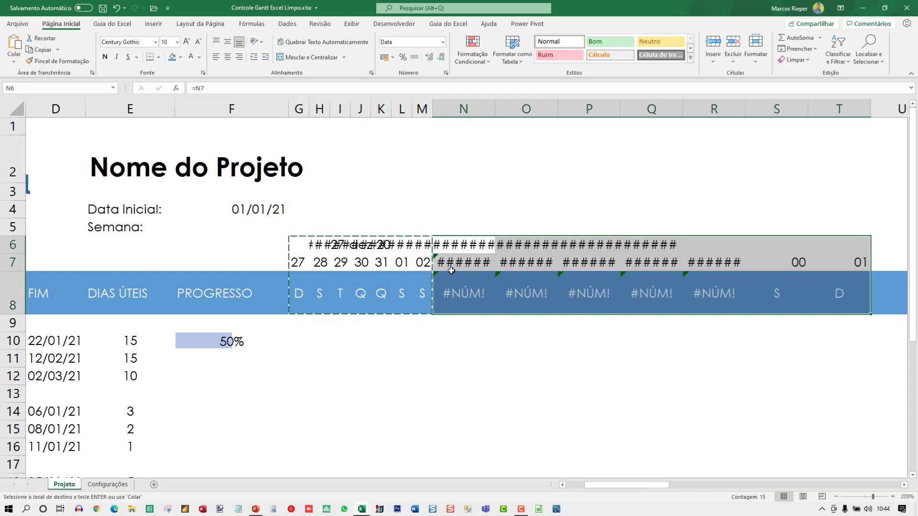
key("ctrl+z")
Review the start-date formula in G7 without changing it
left_click(391, 250)
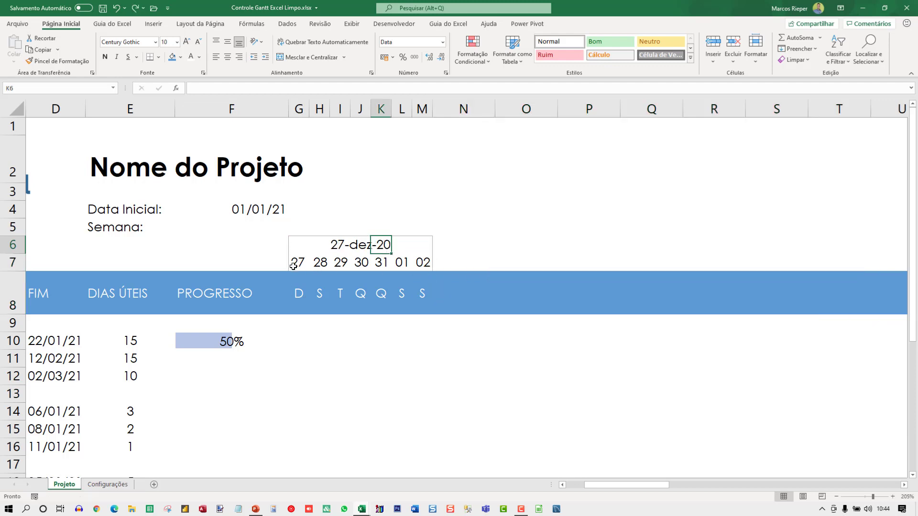
left_click(304, 243)
key("F2")
key("Escape")
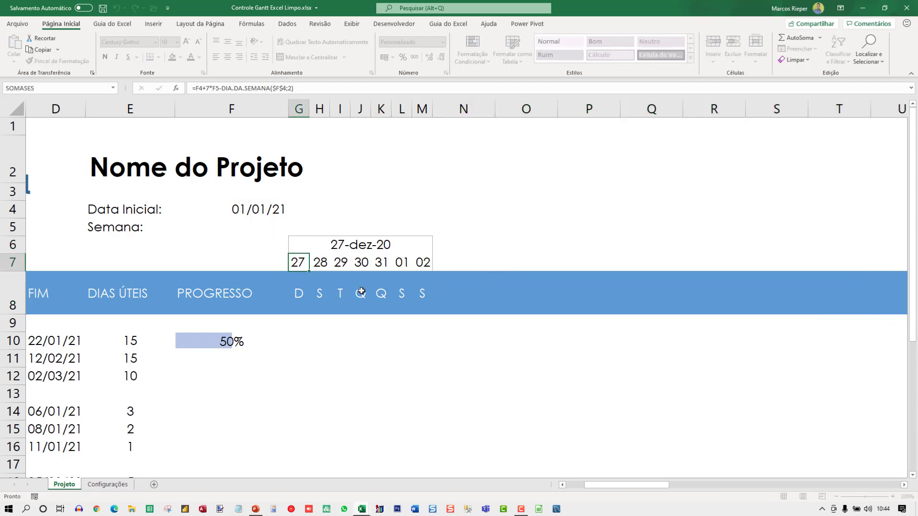
Copy the day and weekday formulas in M7:M8 across the header through column BC, pasting formulas only
left_click(437, 264)
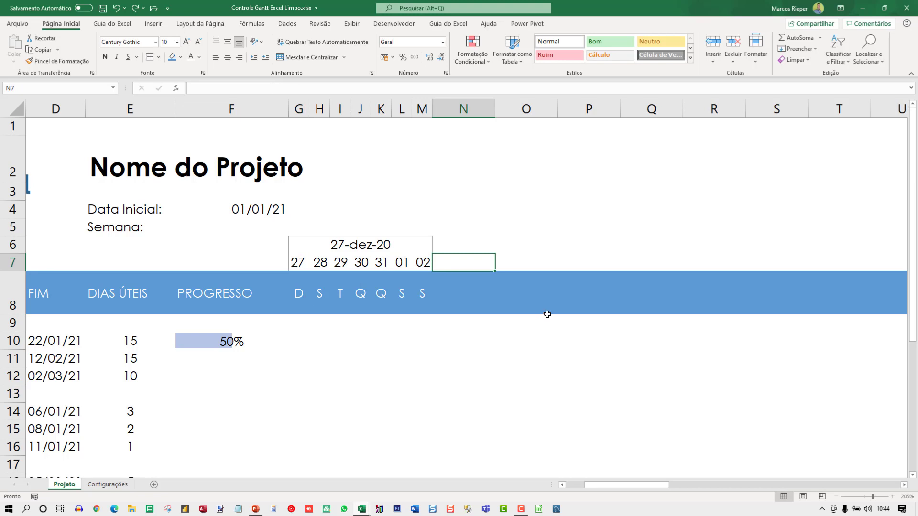
key("Right")
key("Right")
key("Right")
key("Right")
key("Right")
key("Right")
key("Right")
key("Right")
key("Right")
key("Right")
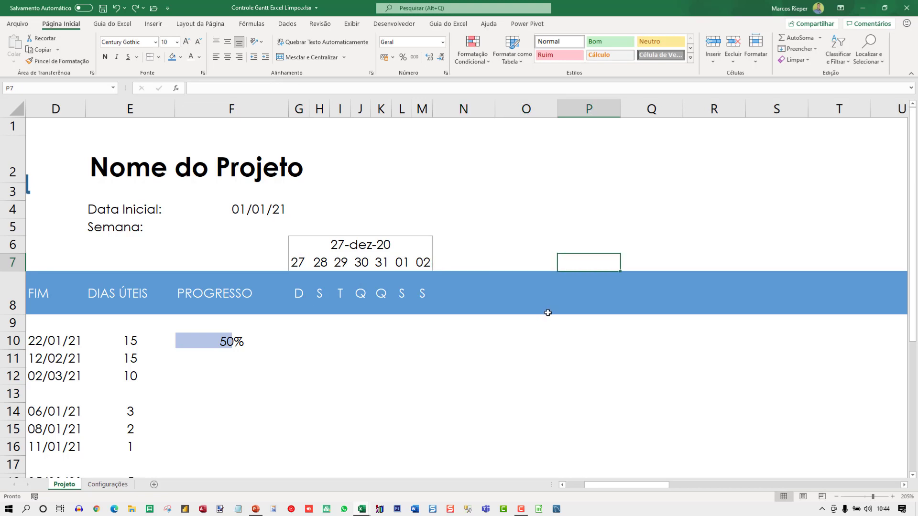
key("Left")
key("Left")
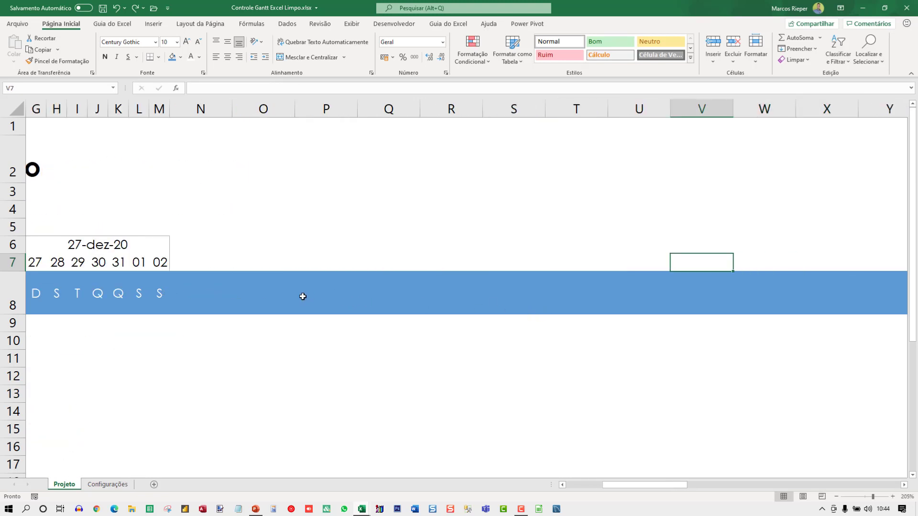
left_click_drag(161, 262, 159, 289)
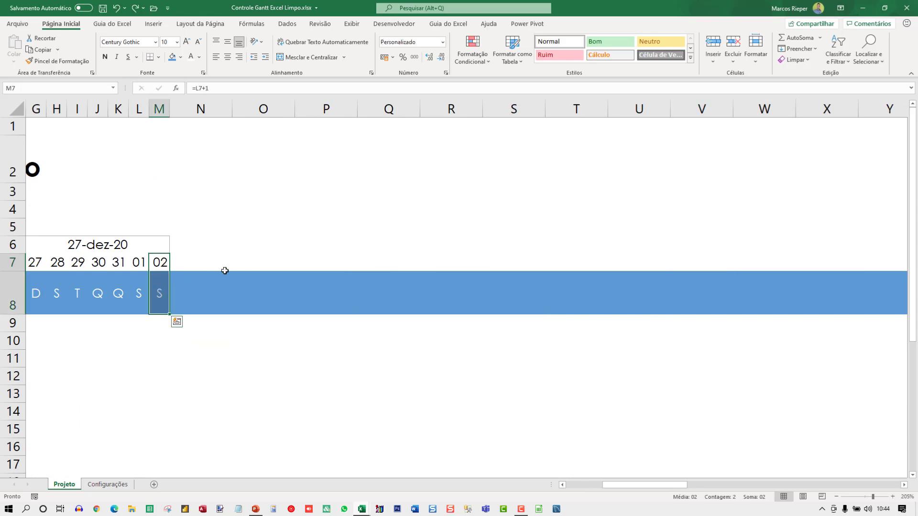
key("ctrl+c")
key("shift+Right")
key("shift+Right")
key("shift+Right")
key("shift+Right")
key("shift+Right")
key("shift+Right")
key("shift+Right")
key("shift+Right")
key("shift+Right")
key("shift+Right")
key("shift+Right")
key("shift+Right")
key("shift+Right")
key("shift+Right")
key("shift+Right")
key("shift+Right")
key("shift+Right")
key("shift+Right")
key("shift+Right")
key("shift+Right")
key("shift+Right")
key("shift+Right")
key("shift+Right")
key("shift+Right")
key("shift+Right")
key("shift+Right")
key("shift+Right")
key("shift+Right")
key("shift+Right")
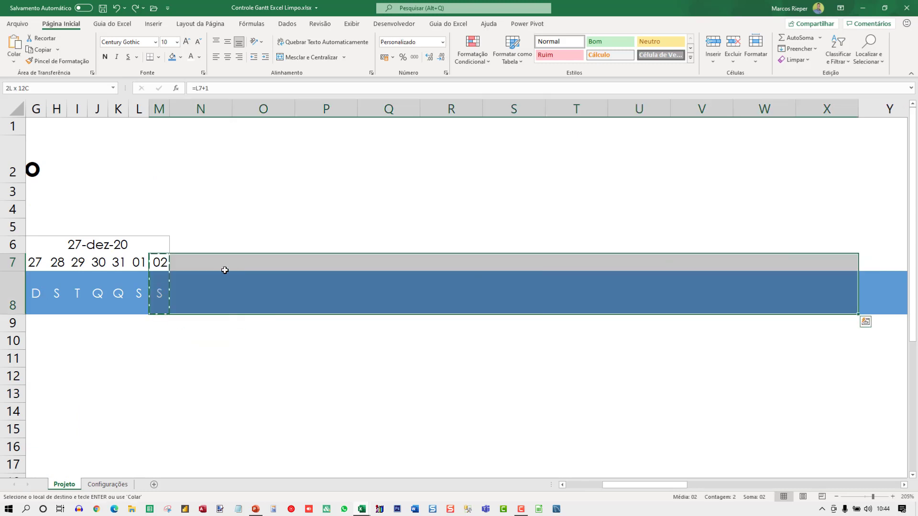
key("shift+Left")
key("shift+Right")
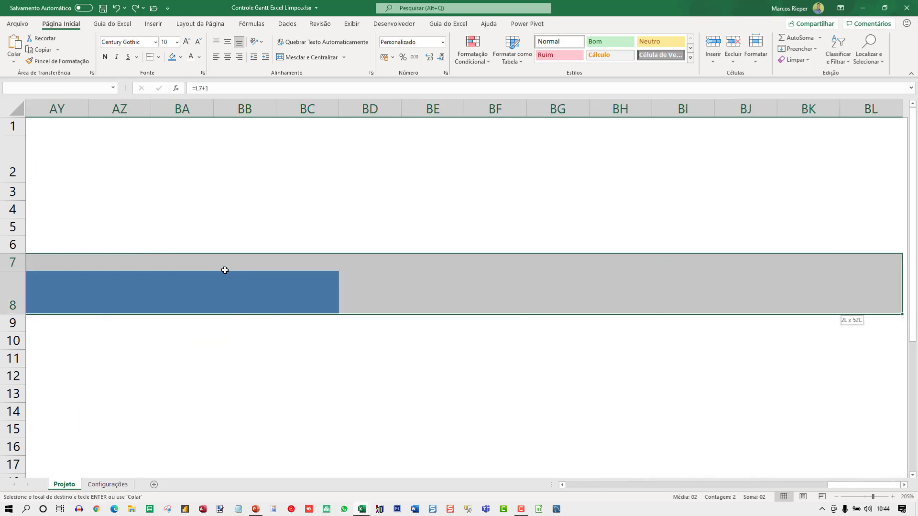
key("shift+Left")
key("shift+Left")
key("shift+Left")
key("shift+Left")
key("shift+Left")
key("shift+Left")
key("shift+Left")
key("shift+Left")
key("shift+Left")
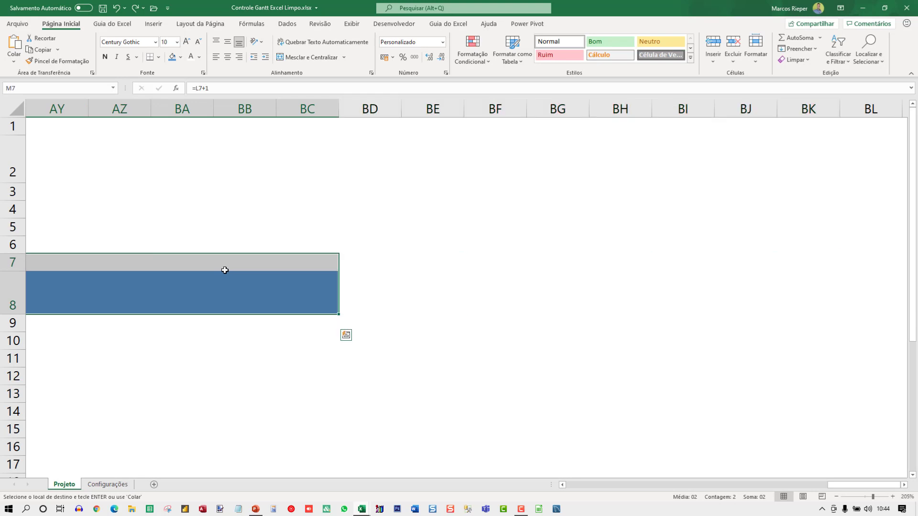
right_click(312, 273)
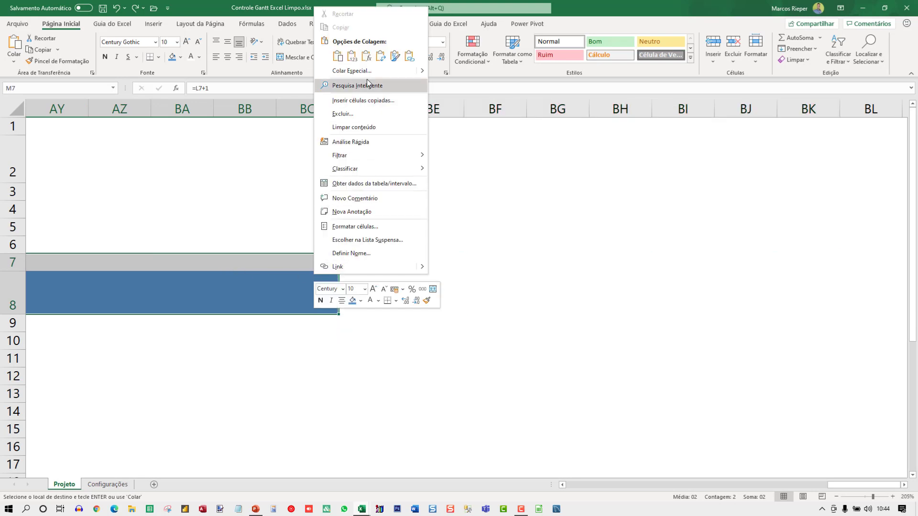
left_click(366, 56)
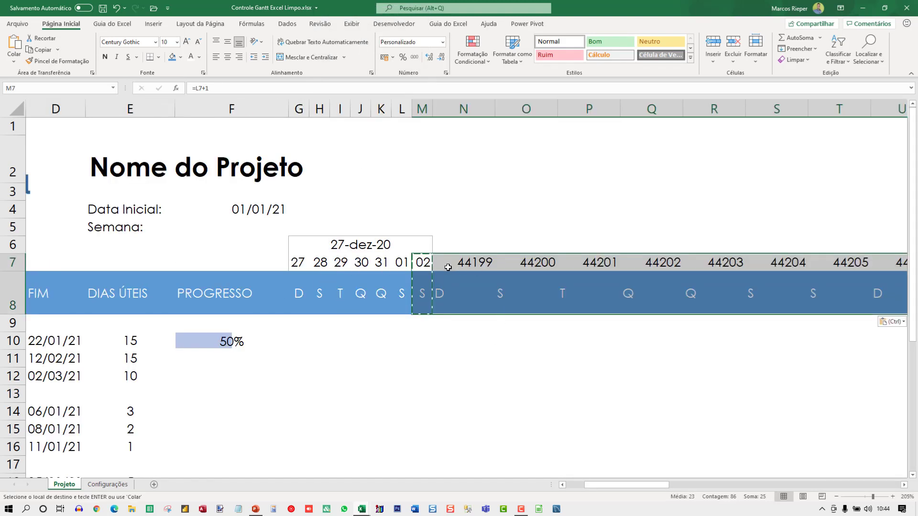
Format the new day cells N7:BC7 with the custom number format dd
left_click(449, 265)
key("Left")
key("Escape")
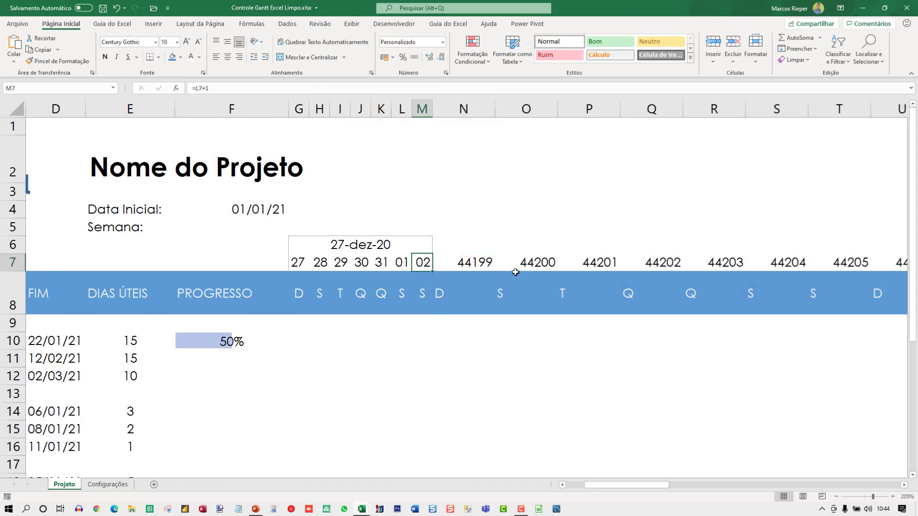
key("Right")
key("ctrl+shift+Right")
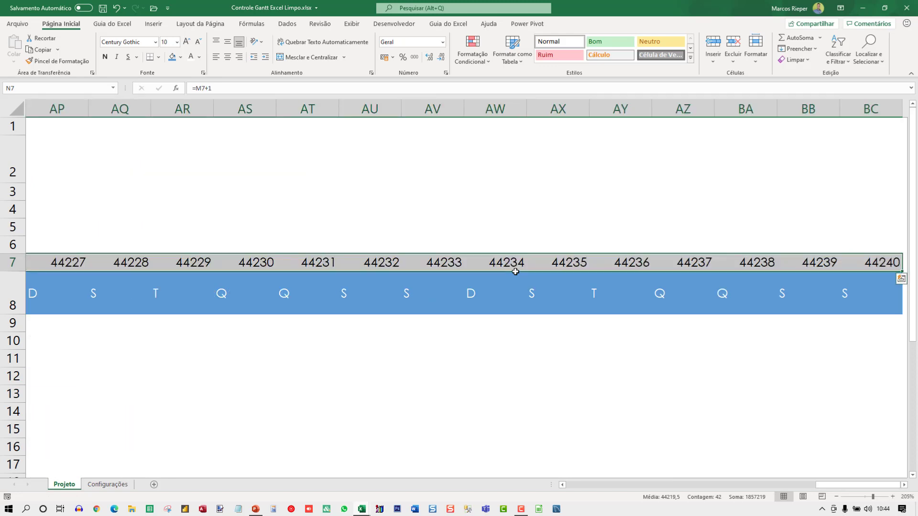
key("ctrl+1")
left_click(327, 189)
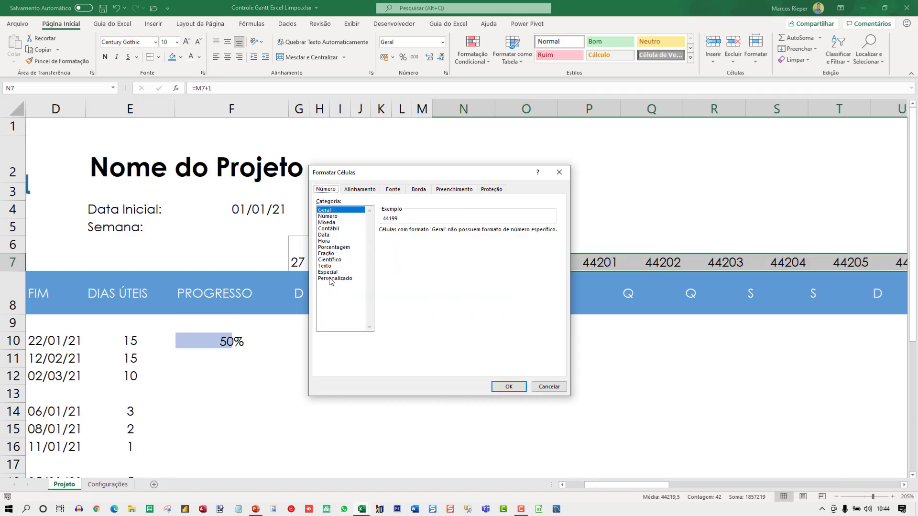
left_click(332, 279)
double_click(407, 239)
type("DDD")
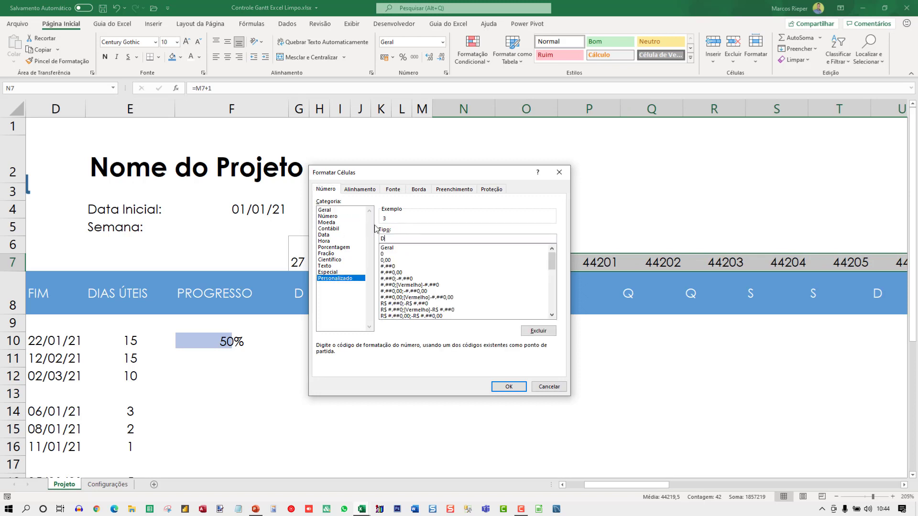
key("BackSpace")
key("BackSpace")
key("BackSpace")
type("ddd")
key("BackSpace")
left_click(508, 387)
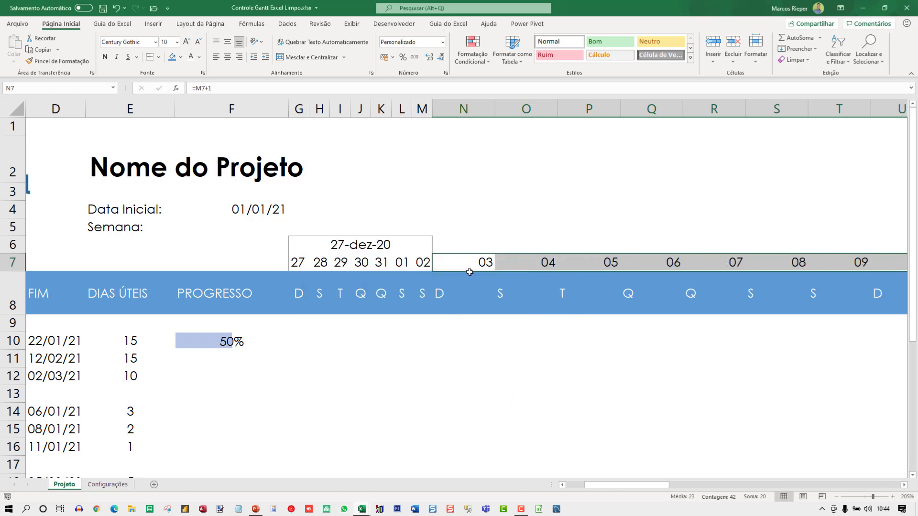
Narrow columns N:BC to match the width of the first week's day columns
left_click(466, 110)
left_click_drag(537, 119, 812, 172)
left_click_drag(776, 104, 735, 104)
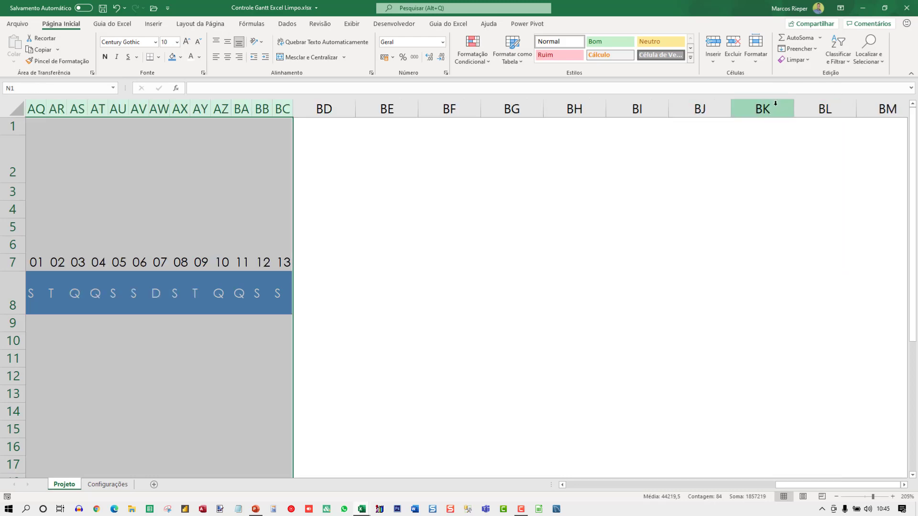
left_click(242, 221)
key("Home")
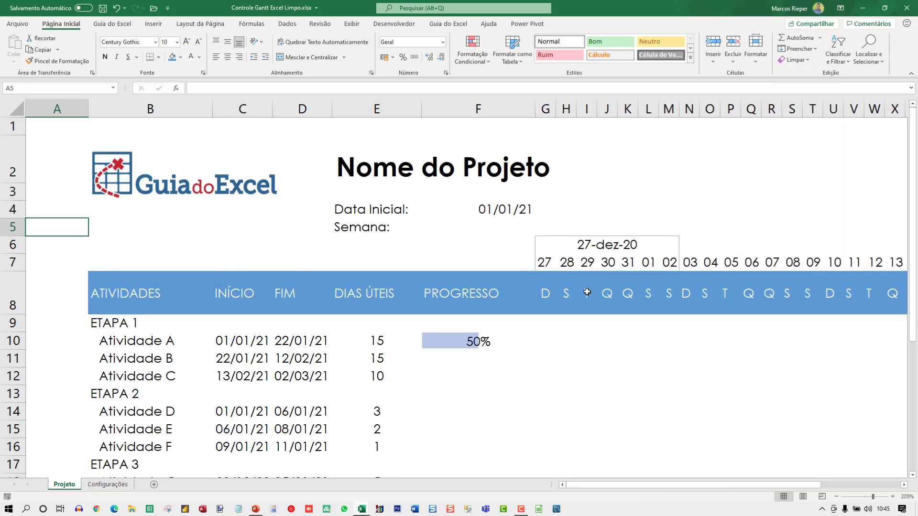
left_click(654, 256)
scroll(672, 313, "down", 3)
scroll(678, 322, "down", 2)
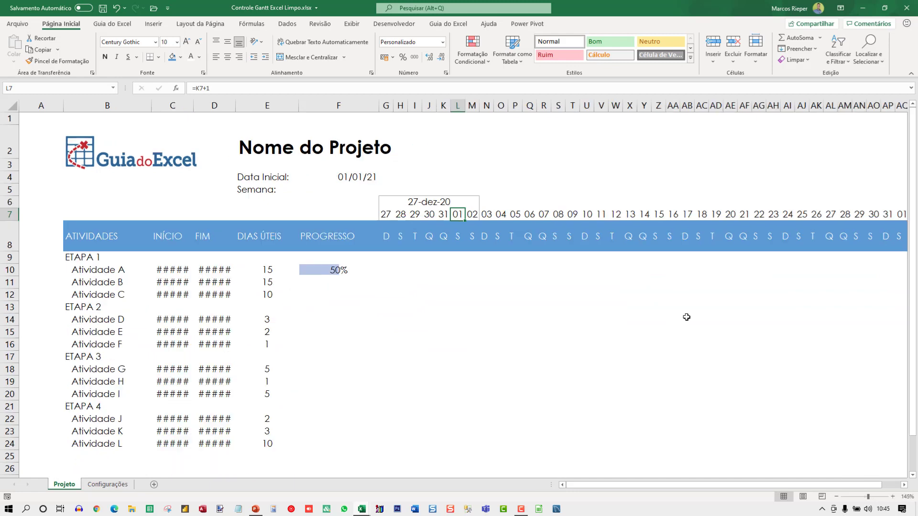
Try to copy the formatting of the first week's header G6:M7 onto N6:BC7, and undo it
scroll(700, 317, "down", 1)
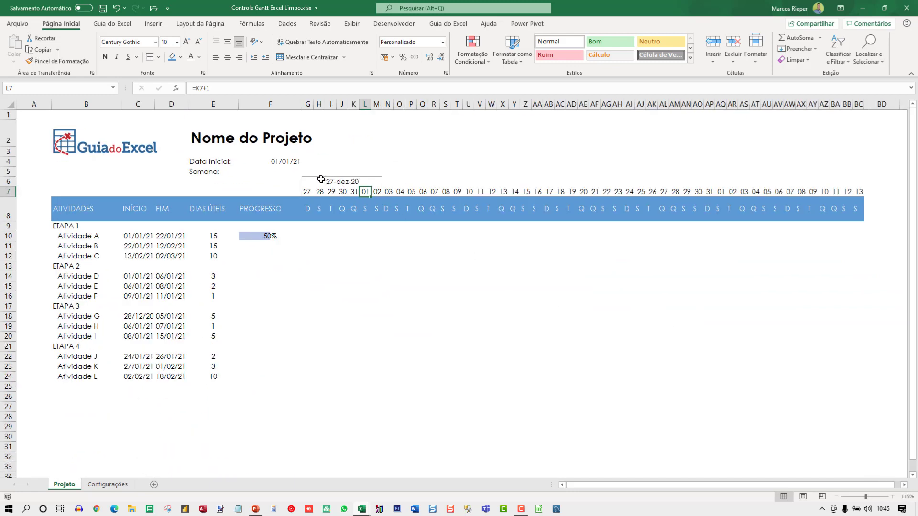
left_click_drag(311, 179, 377, 193)
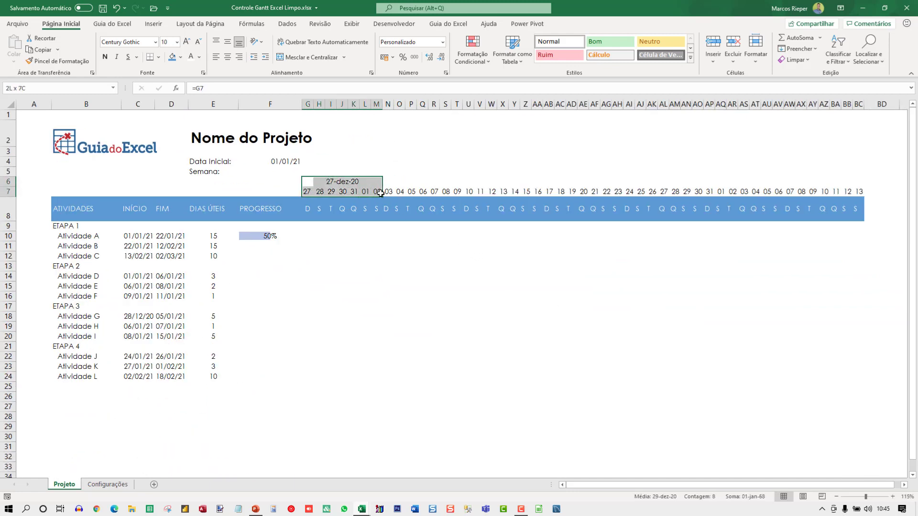
left_click(58, 62)
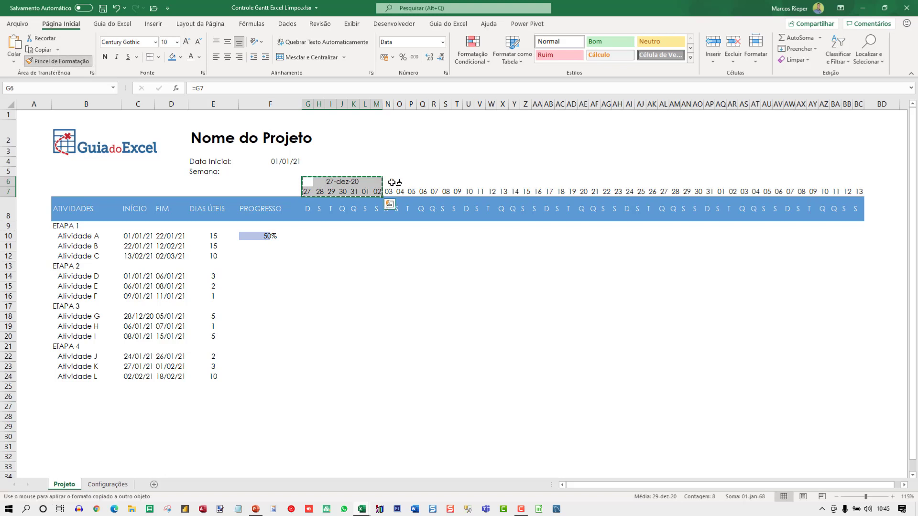
left_click_drag(392, 183, 860, 191)
left_click(628, 226)
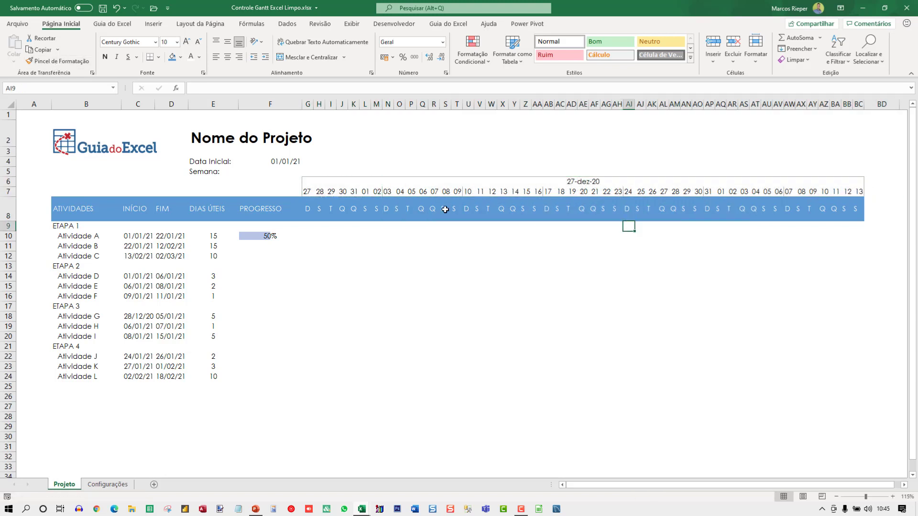
key("ctrl+z")
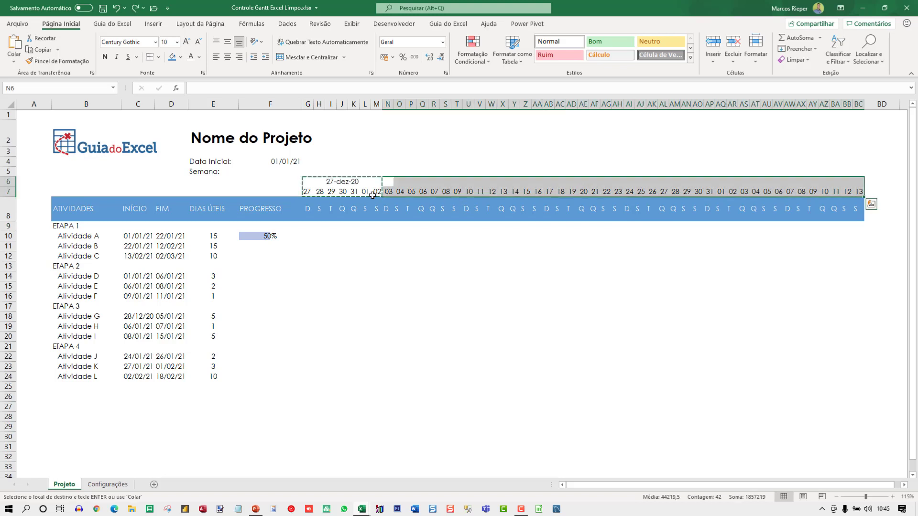
left_click(334, 183)
key("Escape")
Left-align the week date in G6 and copy the formatting of G6:M7 onto N6:BC7
left_click(308, 181)
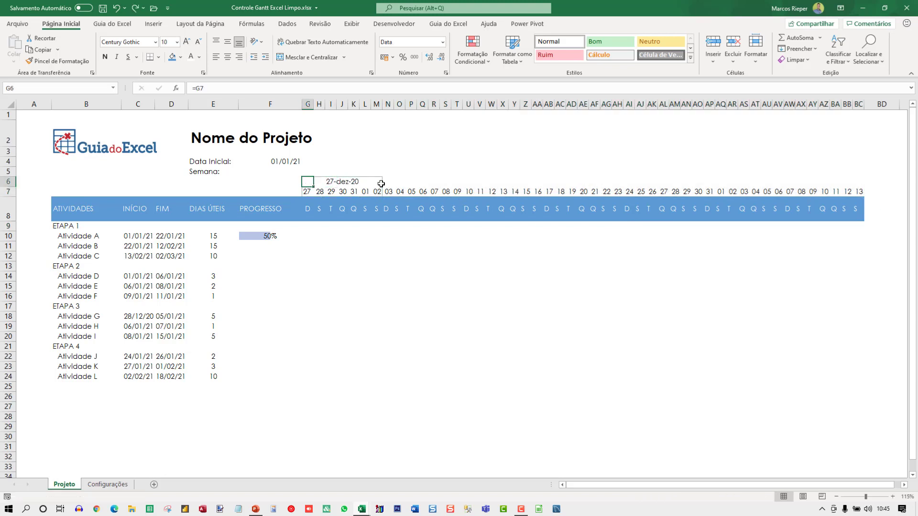
left_click_drag(378, 192, 316, 184)
left_click(308, 183)
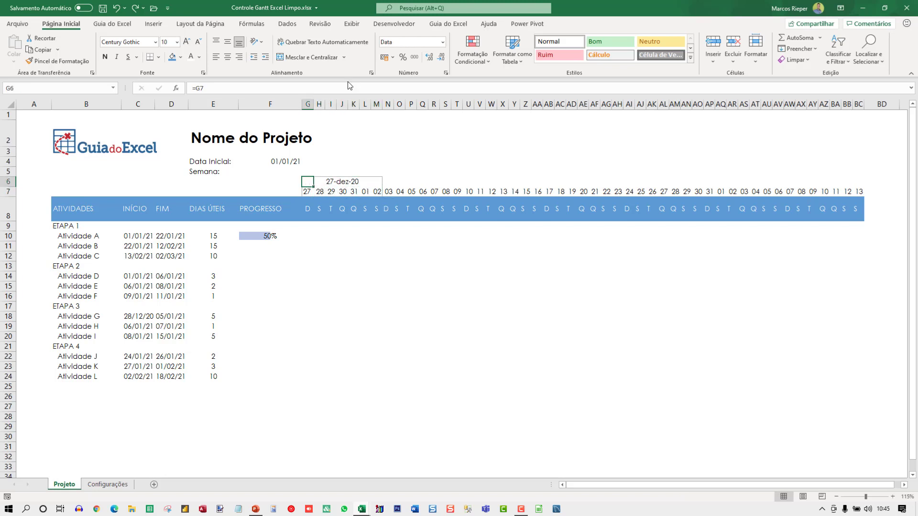
left_click(217, 58)
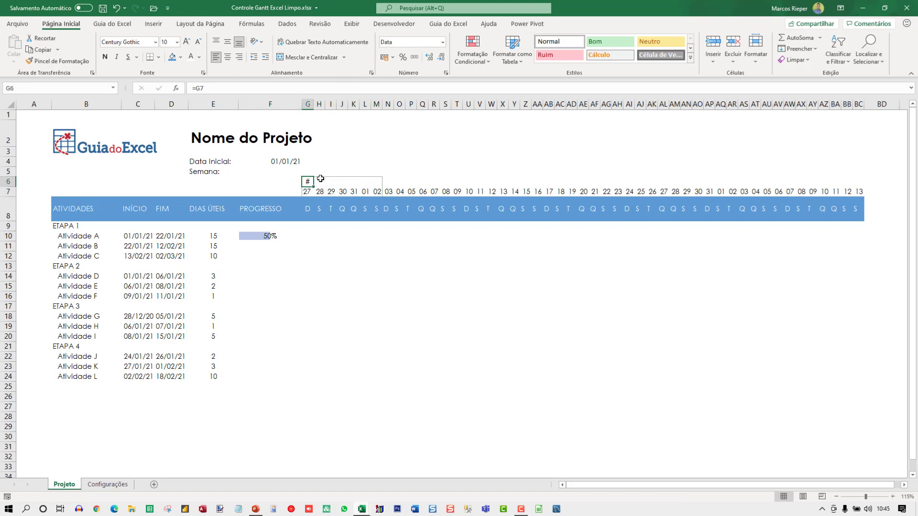
left_click(381, 192, "shift")
left_click(57, 61)
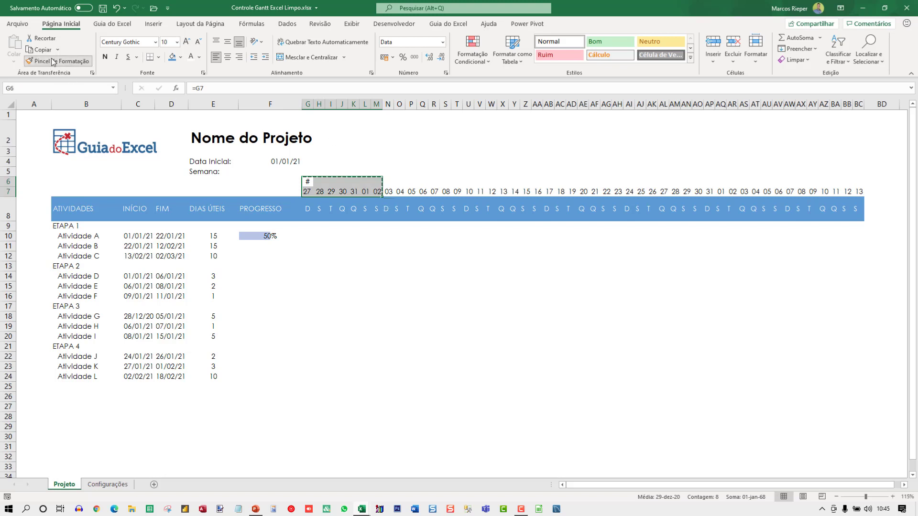
left_click_drag(388, 181, 859, 195)
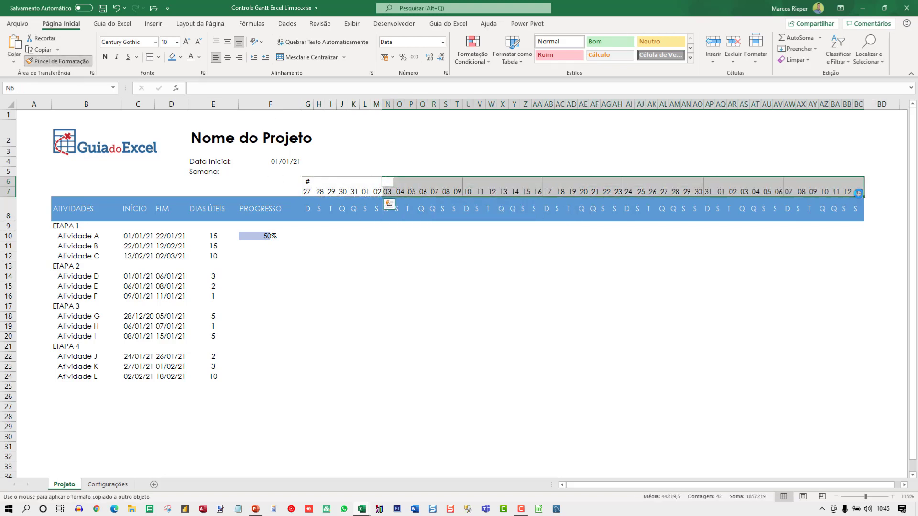
Try entering a formula in N6 for the second week's start date, and undo the entry
left_click(388, 181)
key("alt+h")
key("o")
key("i")
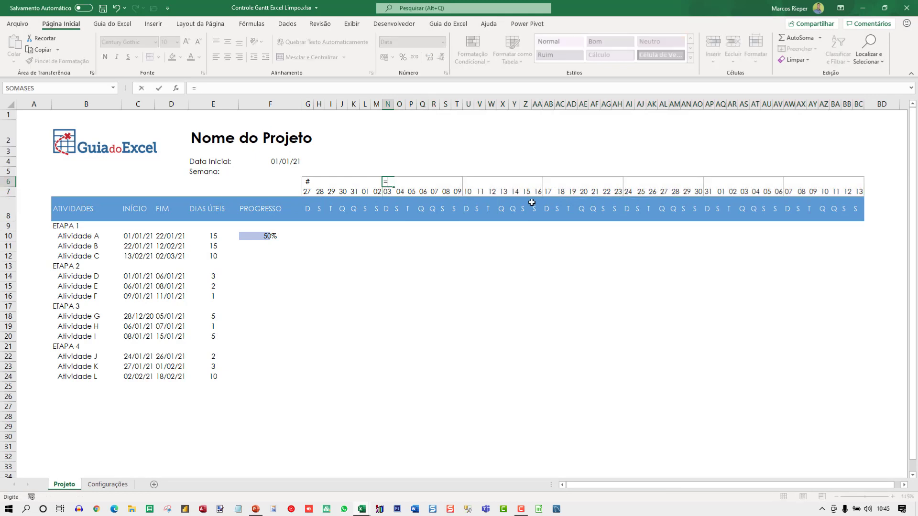
key("Right")
key("Right")
key("Right")
key("Right")
key("Right")
key("Right")
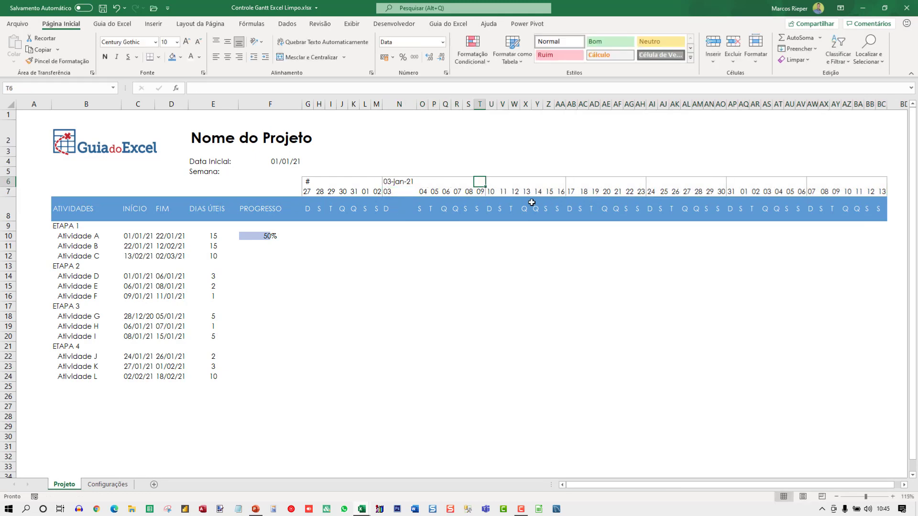
key("ctrl+z")
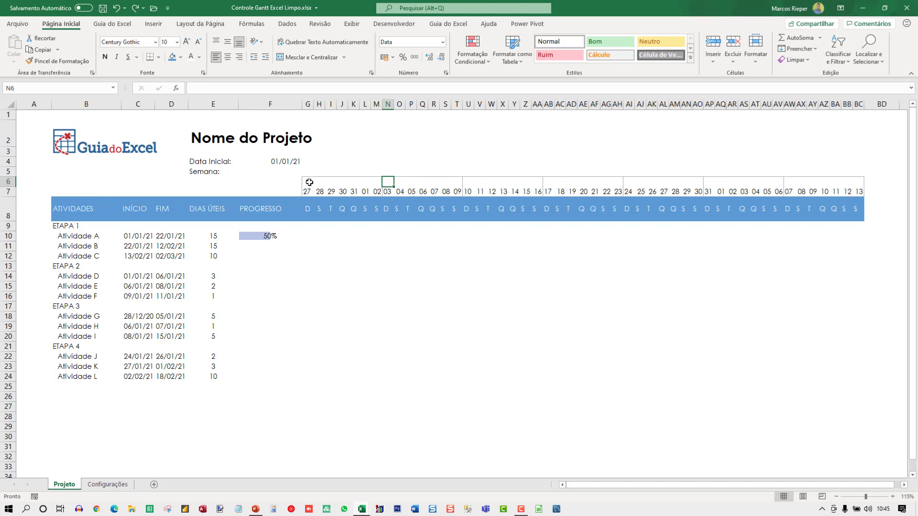
Set the horizontal alignment of G6:M6 to Centralizar seleção
left_click_drag(310, 183, 378, 182)
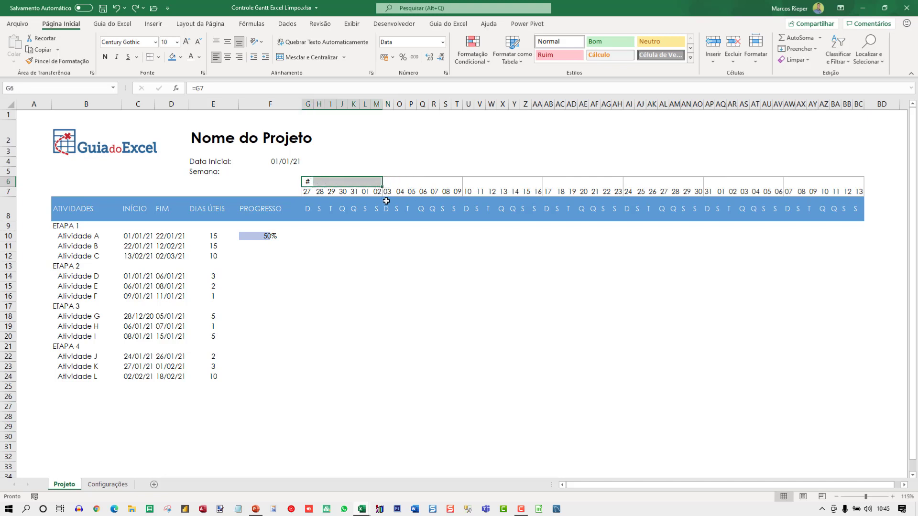
key("ctrl+1")
left_click(360, 190)
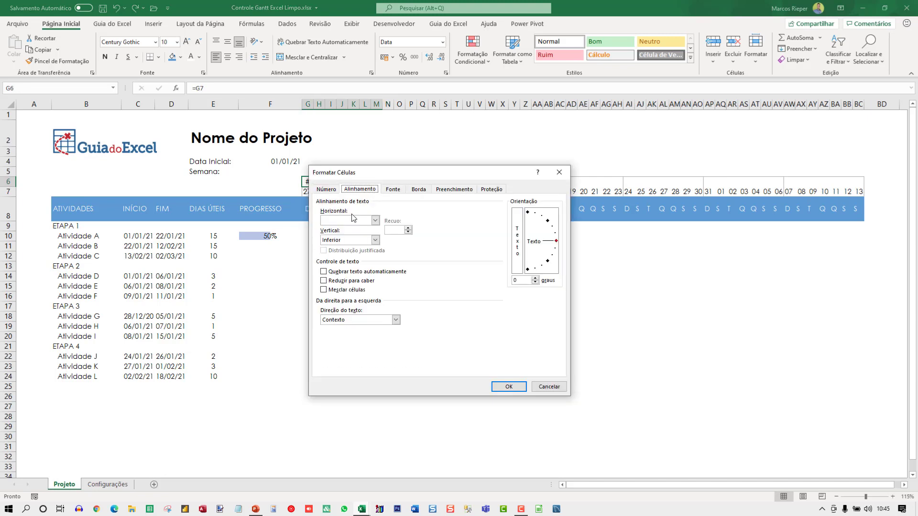
left_click(375, 220)
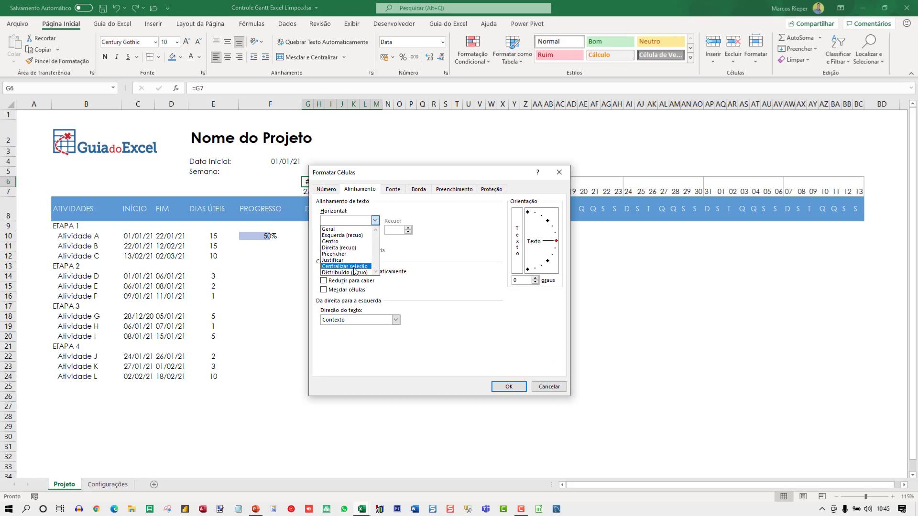
left_click(358, 266)
left_click(508, 386)
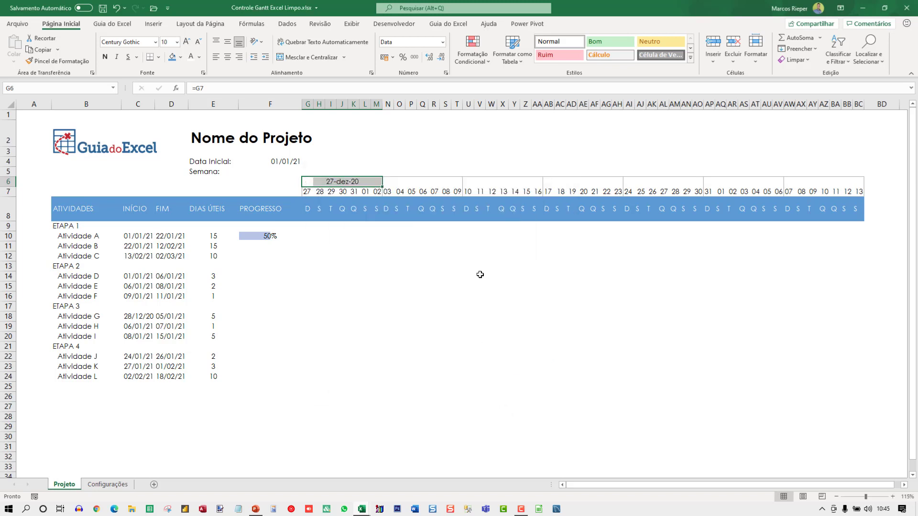
Copy the first week's date header G6:M6 into the following seven-day blocks of row 6, starting at N6 and U6
key("ctrl+c")
key("Right")
key("Right")
key("Right")
key("Right")
key("Right")
key("Right")
key("Right")
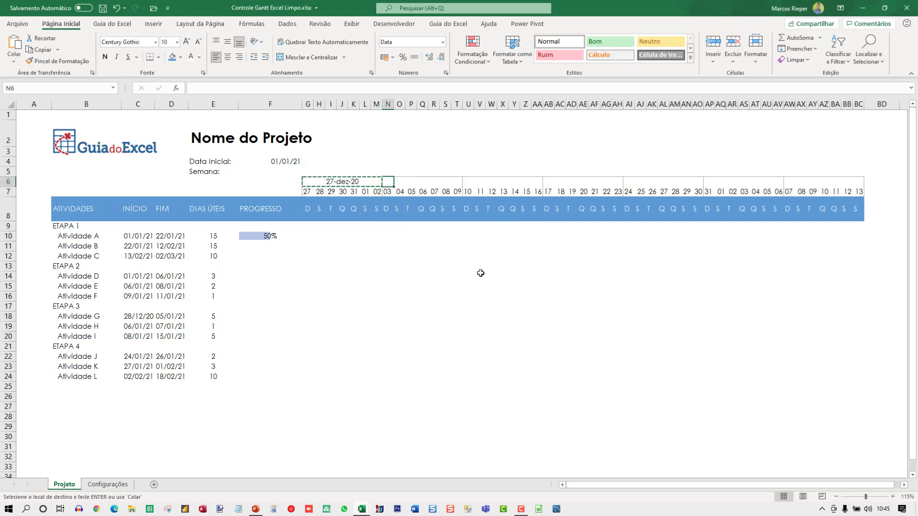
key("ctrl+v")
key("Right")
key("Right")
key("Right")
key("Right")
key("Right")
key("Right")
key("Right")
key("ctrl+v")
key("Right")
key("Right")
key("Right")
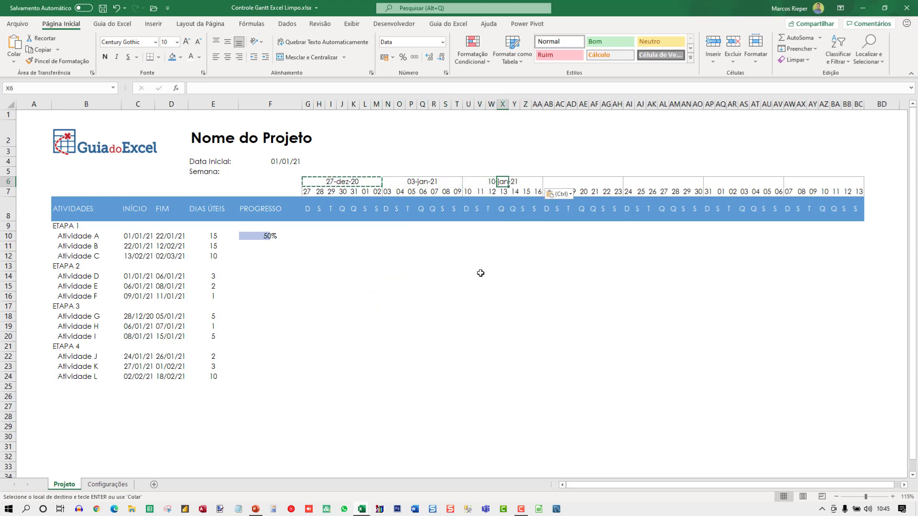
Paste the copied merged week-start cell into AB6, AI6, AP6 and AW6 to complete the weekly header in row 6
key("Right")
key("Right")
key("Right")
key("Right")
key("ctrl+v")
key("Right")
key("Right")
key("Right")
key("Right")
key("Right")
key("Right")
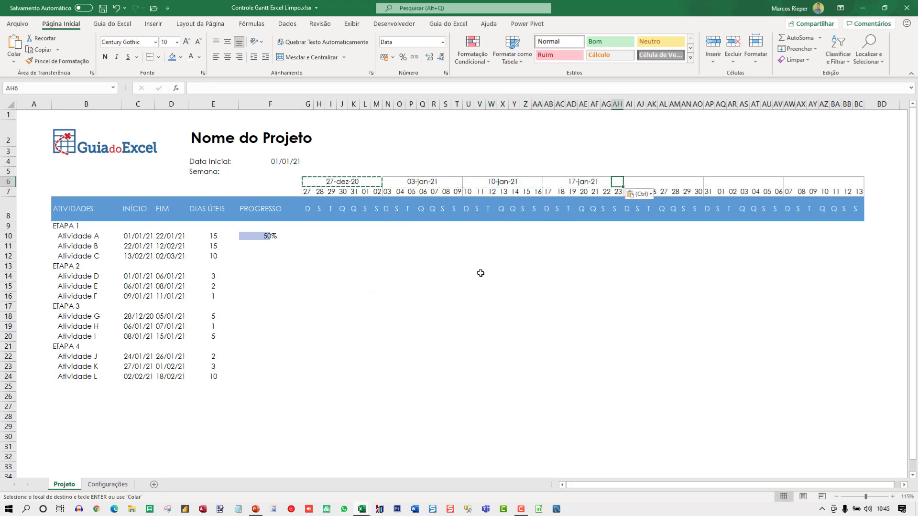
key("Right")
key("ctrl+v")
key("Right")
key("Right")
key("Right")
key("Right")
key("Right")
key("Right")
key("Right")
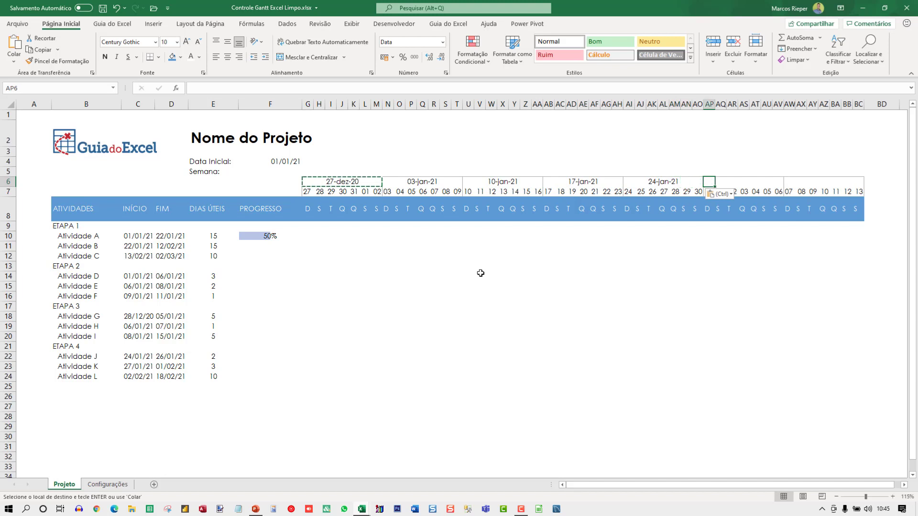
key("ctrl+v")
key("Right")
key("Right")
key("Right")
key("Right")
key("Right")
key("Right")
key("Right")
key("ctrl+v")
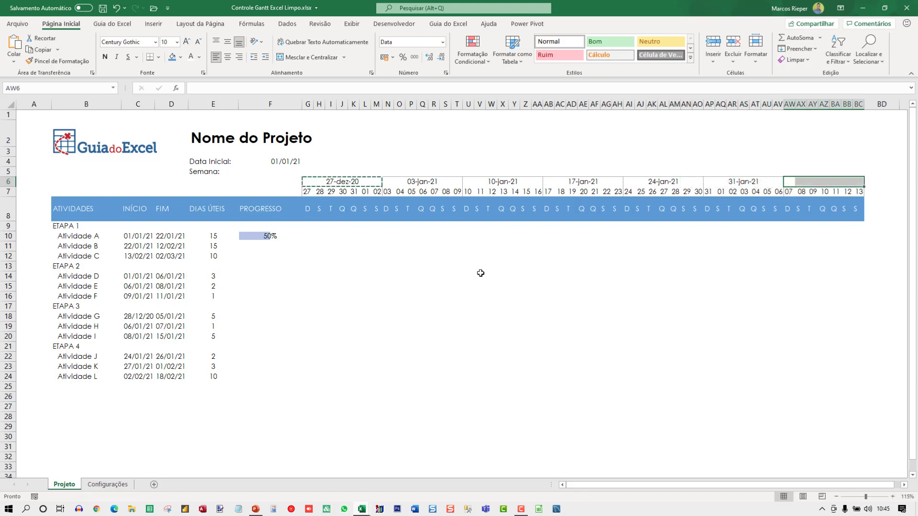
key("Down")
key("Escape")
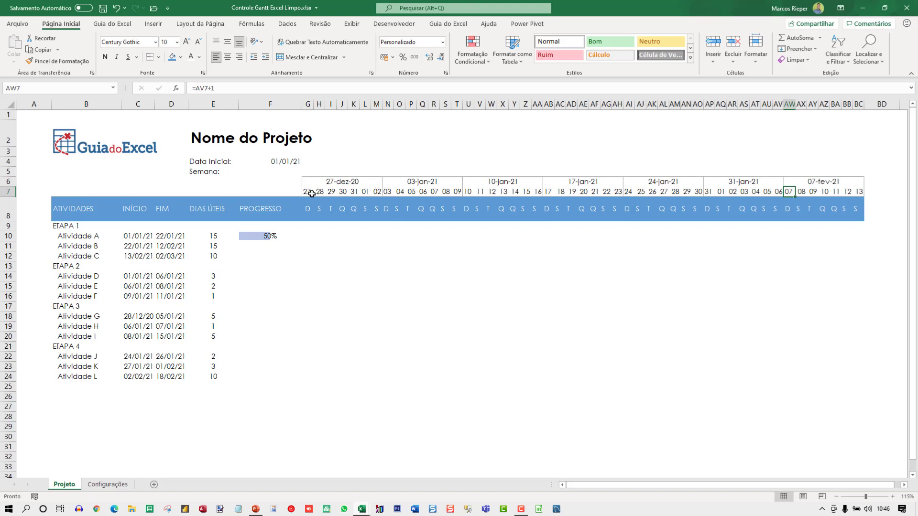
Centre the day numbers horizontally across the timeline in G7:BC7
left_click_drag(311, 194, 859, 191)
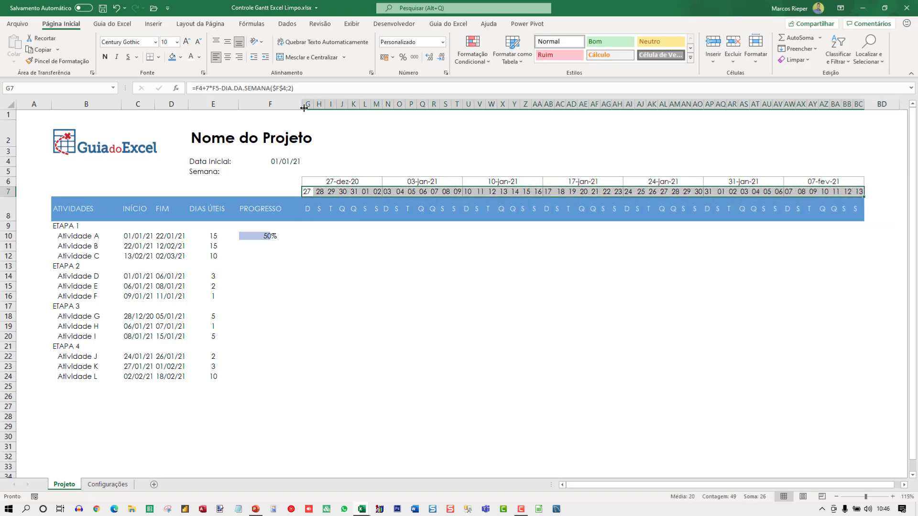
left_click(228, 59)
left_click(388, 227)
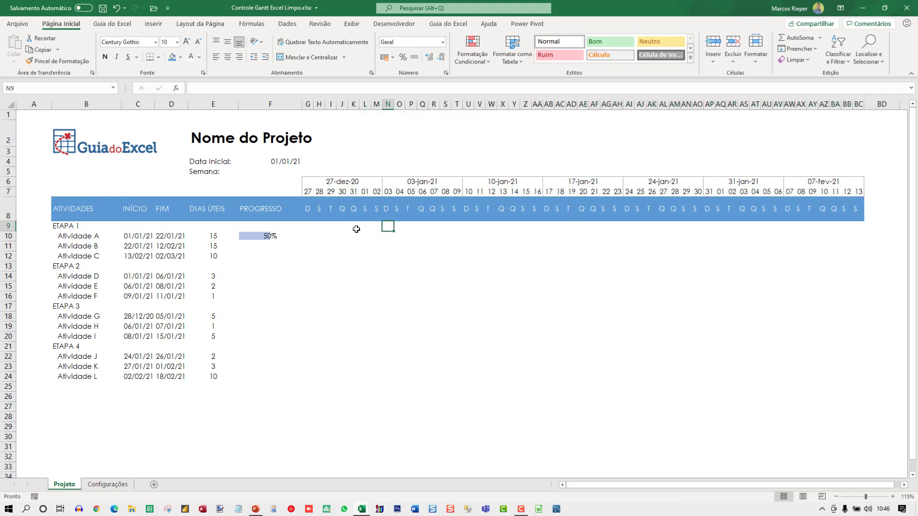
left_click(311, 191)
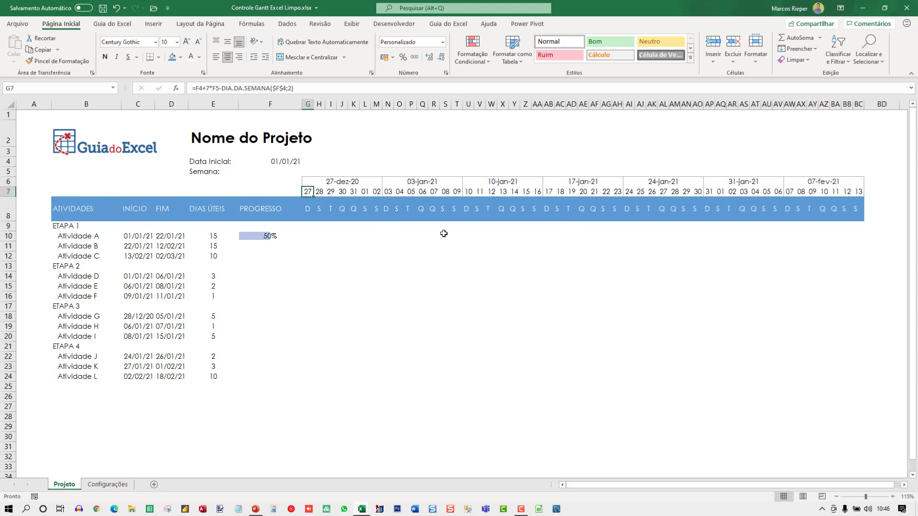
left_click(838, 498)
left_click(838, 498)
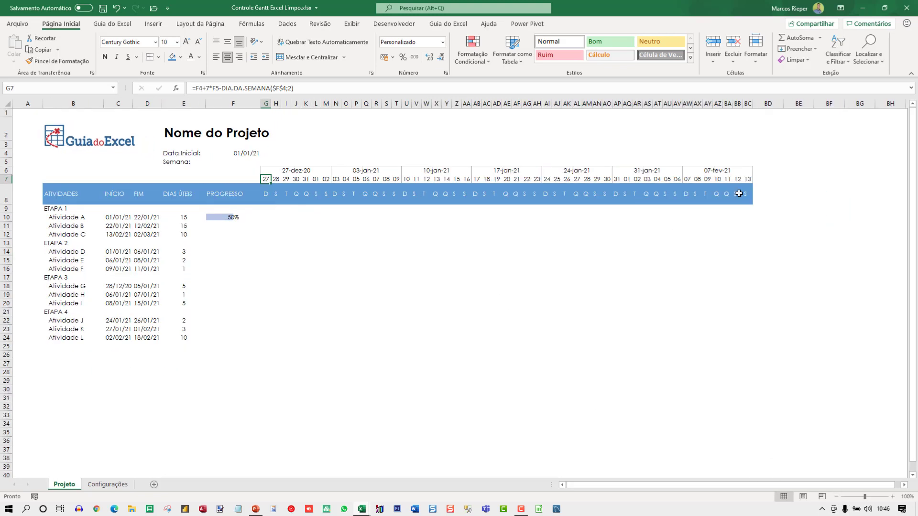
left_click(747, 178, "shift")
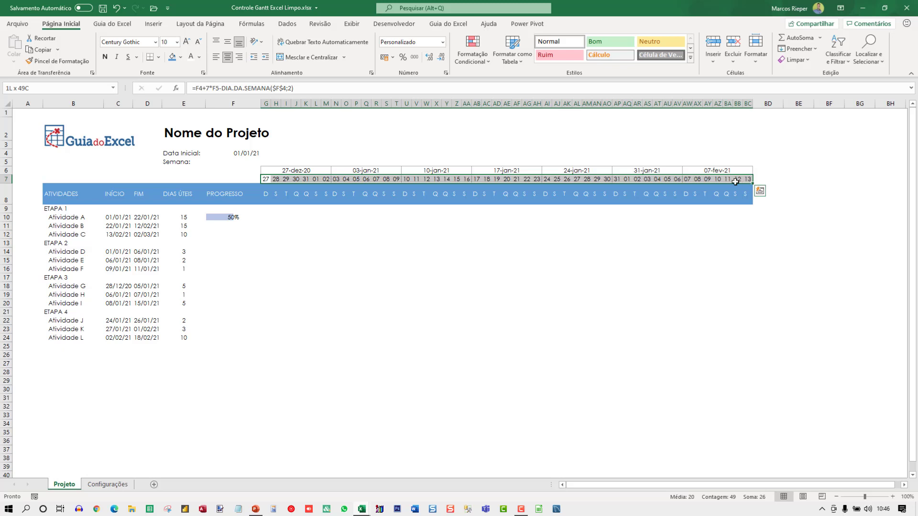
left_click(336, 209)
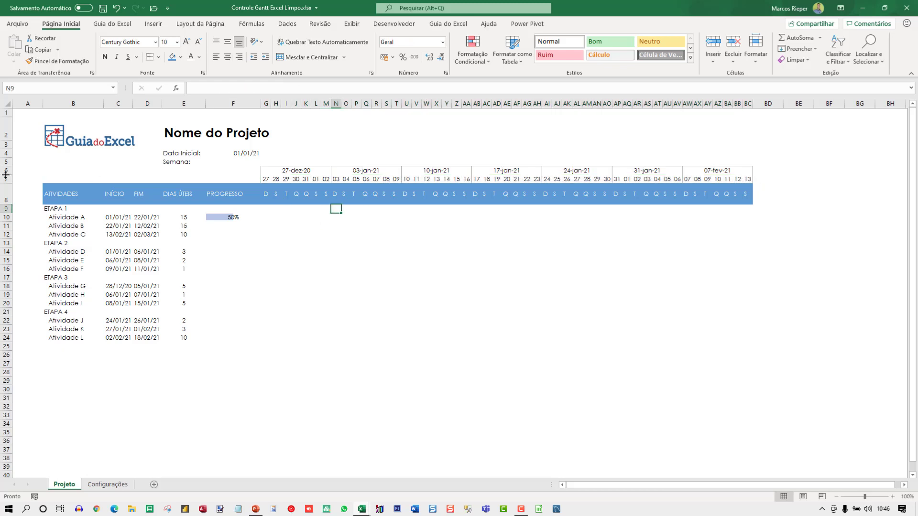
Make row 6 slightly taller and format its week dates in G6:BC6 as middle-aligned and bold
left_click_drag(6, 175, 6, 178)
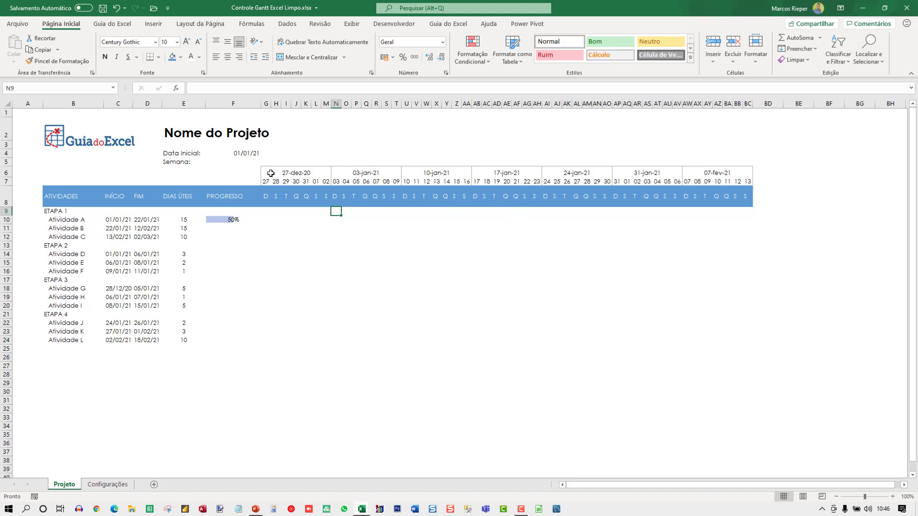
left_click_drag(271, 173, 748, 173)
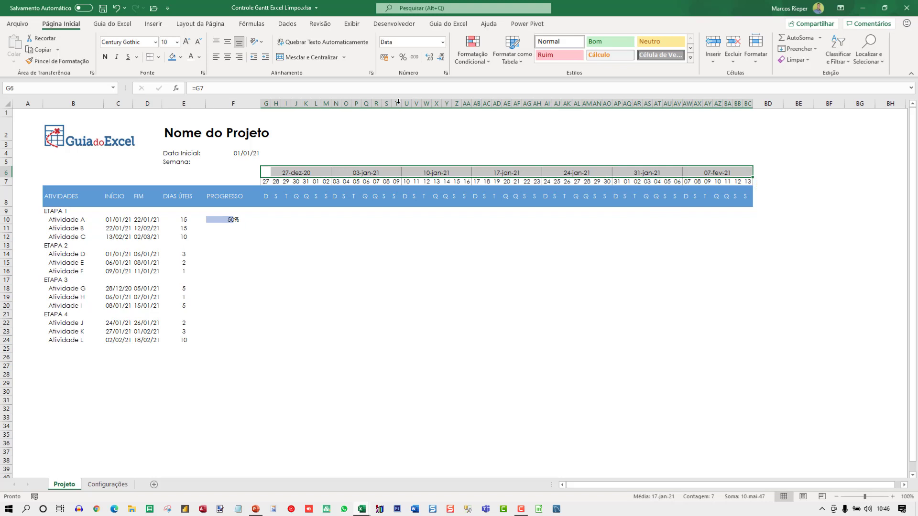
left_click(224, 43)
left_click(106, 58)
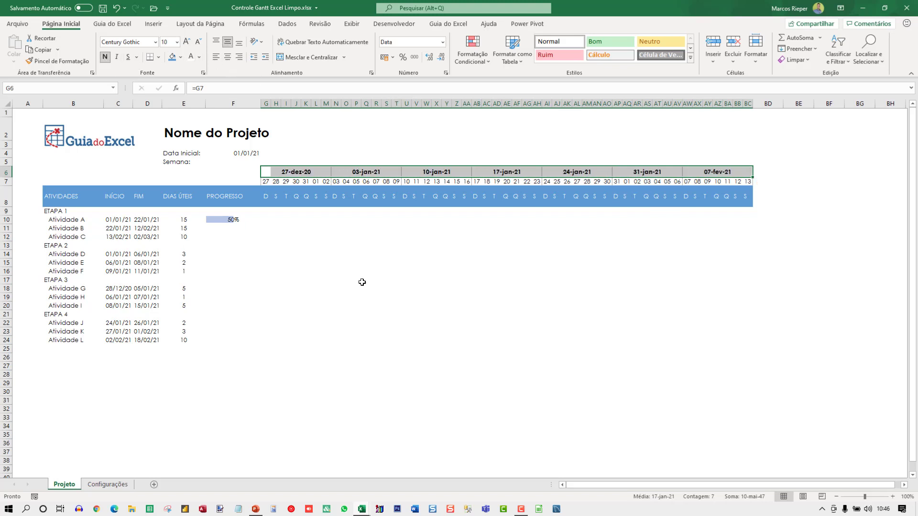
left_click(363, 280)
Examine the empty Gantt area G9:BC25 and the start and end dates of Atividade A
left_click(212, 202)
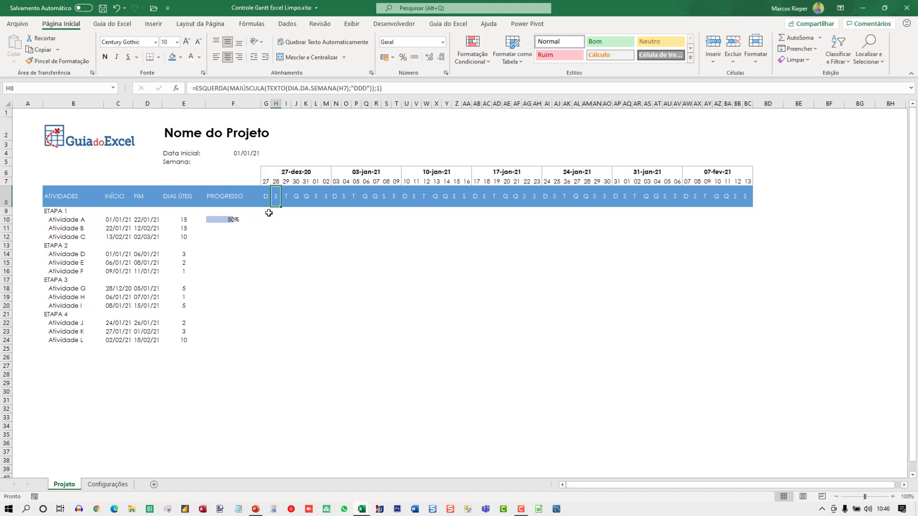
left_click_drag(267, 212, 751, 352)
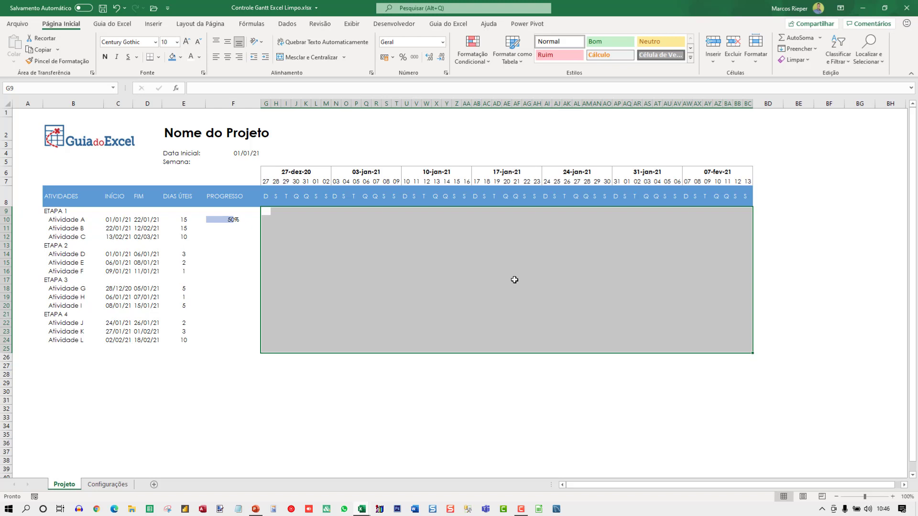
left_click(125, 221)
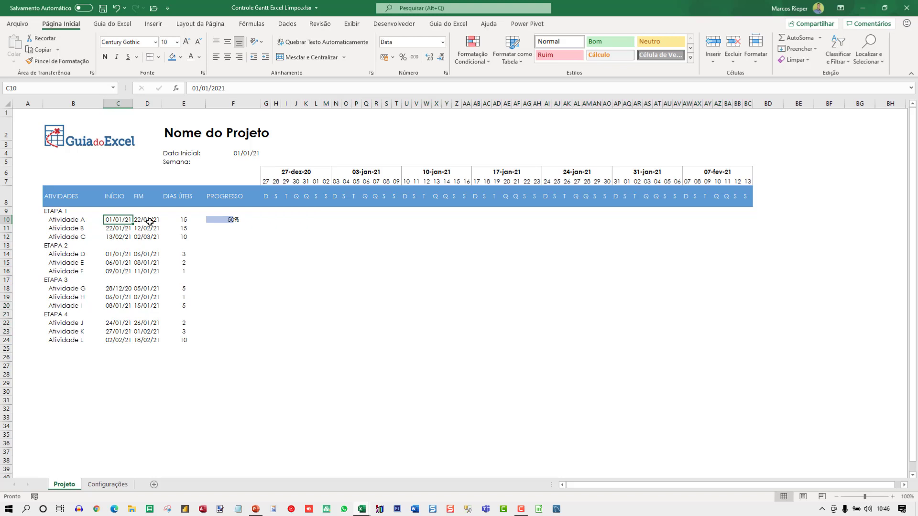
left_click(145, 221)
left_click(118, 219)
left_click(144, 220)
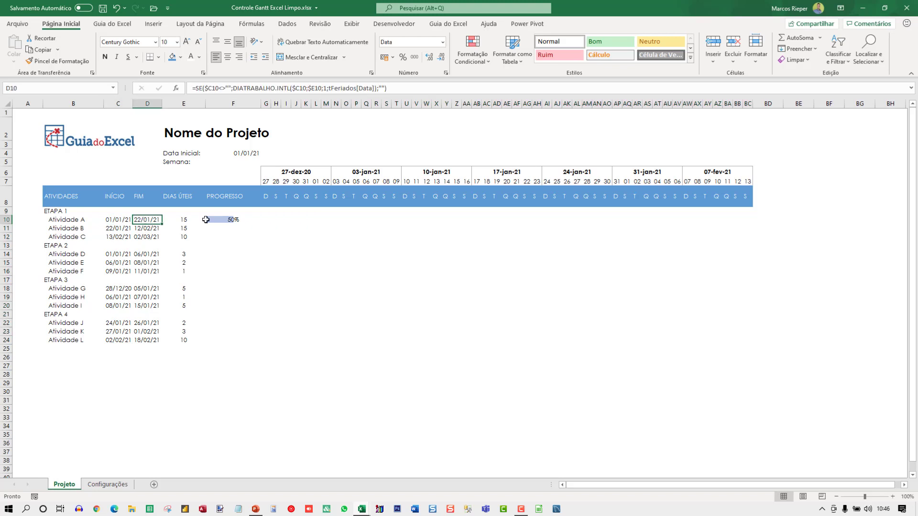
left_click(293, 222)
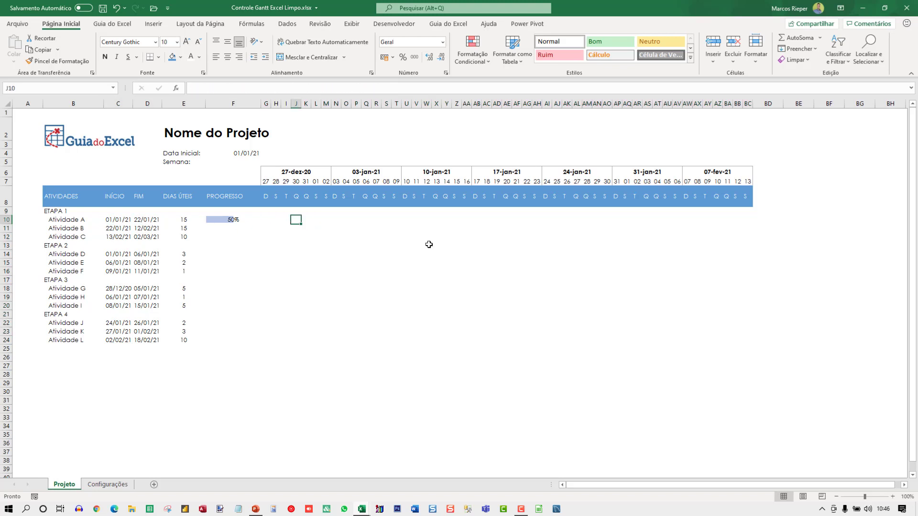
Trace along row 10 from L10 the timeline days covered by Atividade A's start and end dates
key("Right")
key("Right")
key("Left")
key("Right")
key("shift+Right")
key("shift+Right")
key("shift+Right")
key("shift+Right")
key("shift+Right")
key("shift+Right")
key("shift+Right")
key("shift+Right")
key("shift+Right")
key("shift+Right")
key("shift+Right")
key("shift+Right")
key("shift+Right")
key("shift+Right")
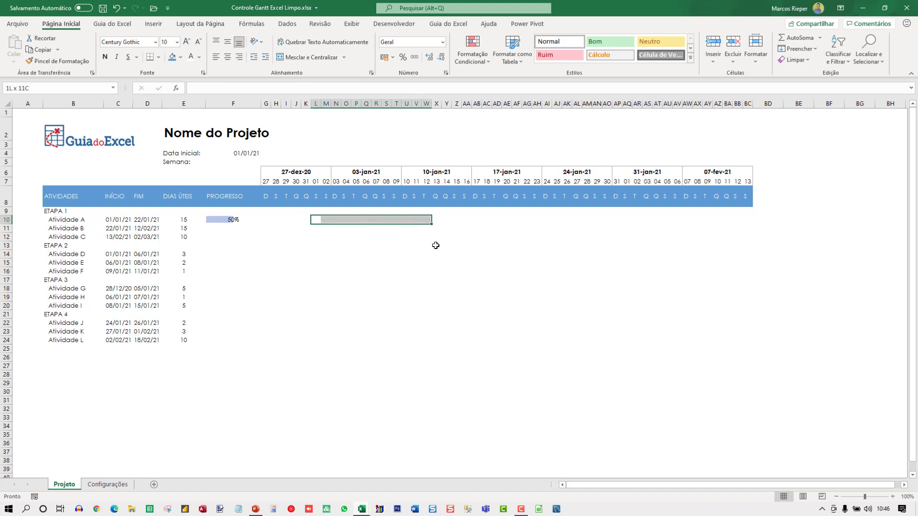
key("shift+Right")
key("shift+Right")
key("shift+Right")
key("shift+Right")
key("shift+Right")
key("shift+Right")
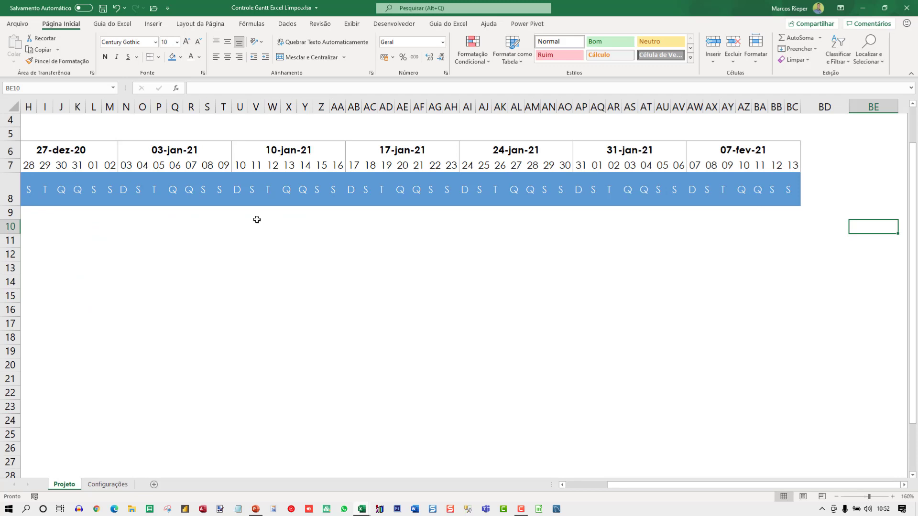
Begin an E formula in cell G10 with the first condition G7>=C10, comparing the timeline day with Atividade A's start date
scroll(248, 239, "down", 4)
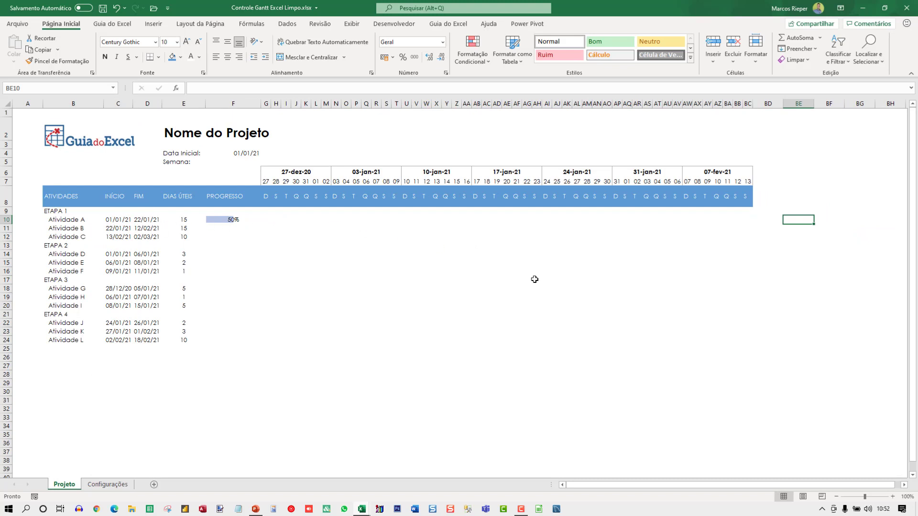
left_click(269, 220)
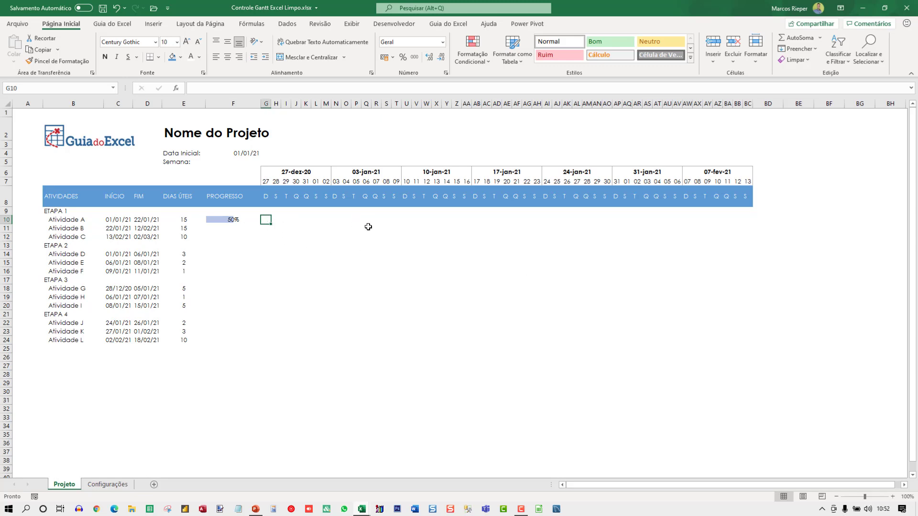
scroll(367, 224, "up", 5, "ctrl")
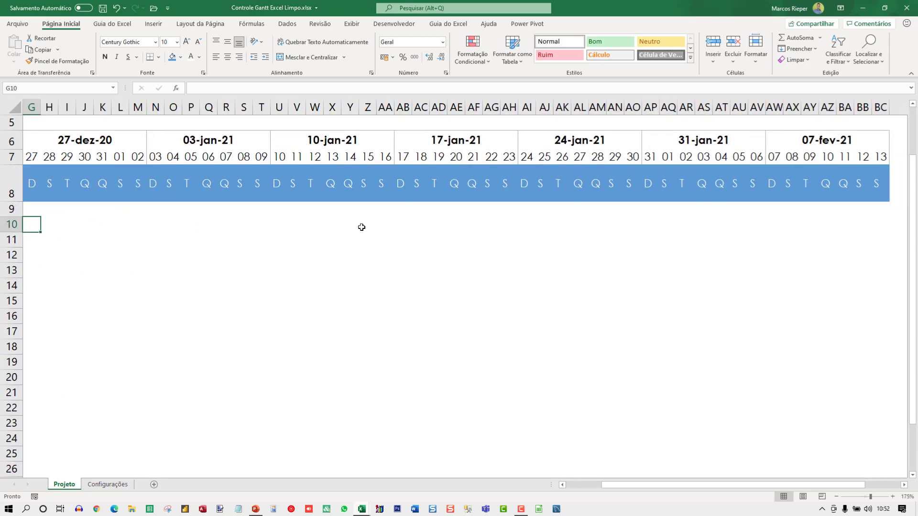
key("Home")
key("Right")
key("Right")
key("Right")
key("Right")
key("Right")
key("Right")
key("Right")
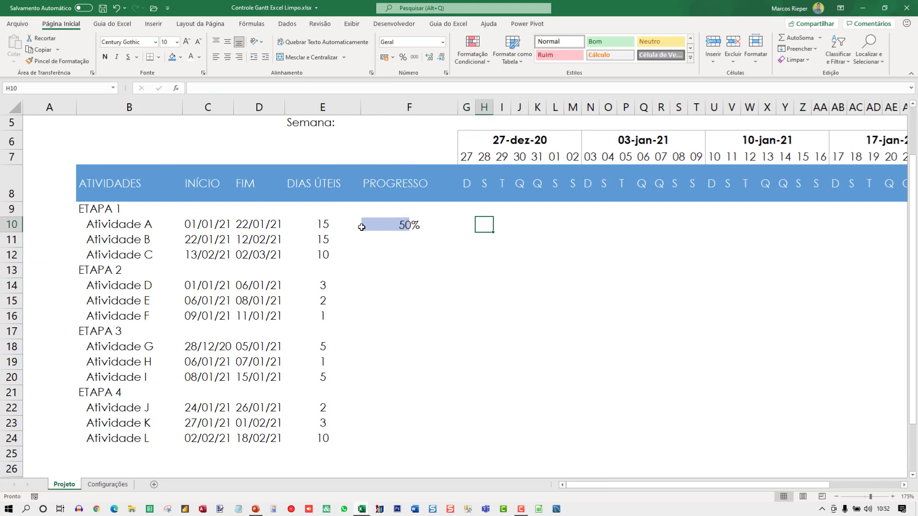
key("Left")
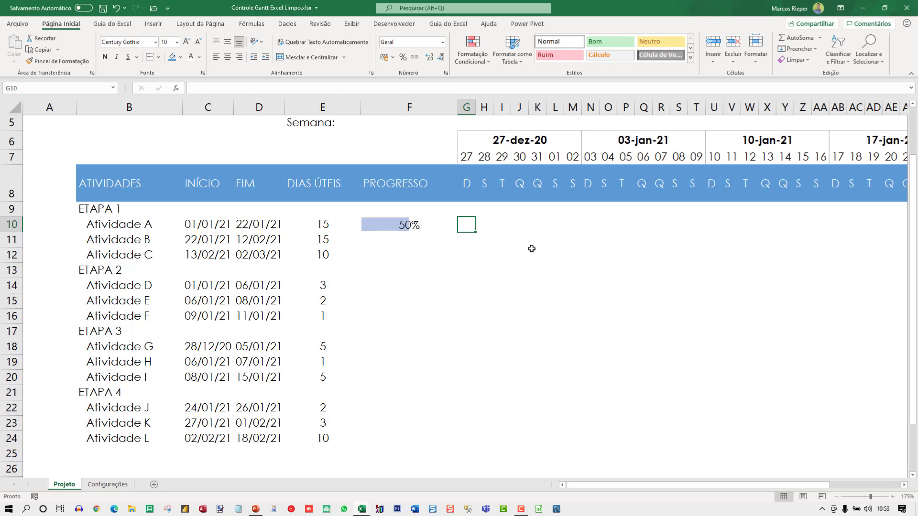
type("=E(")
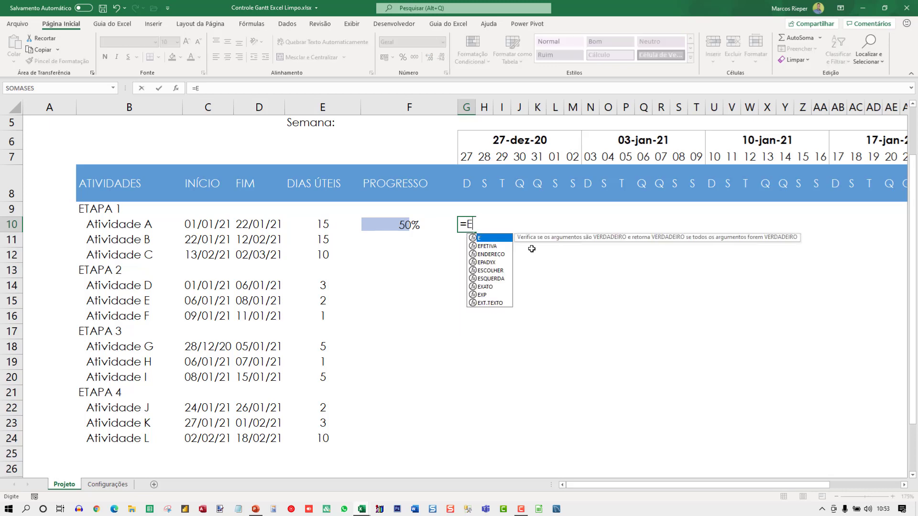
left_click(466, 156)
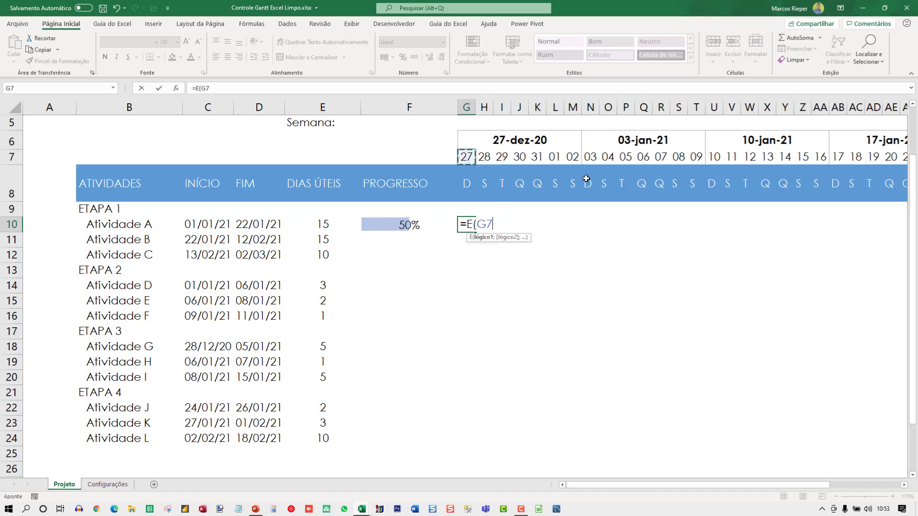
type(">=")
left_click(198, 227)
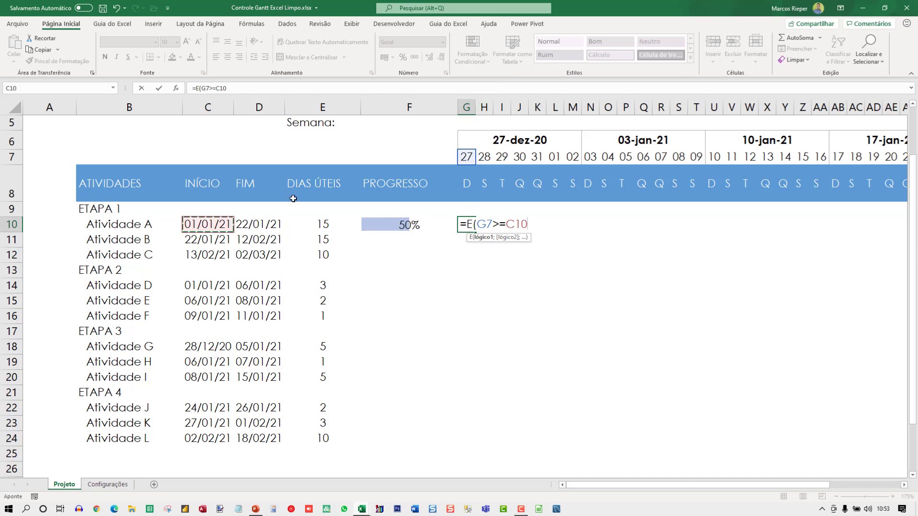
type(";")
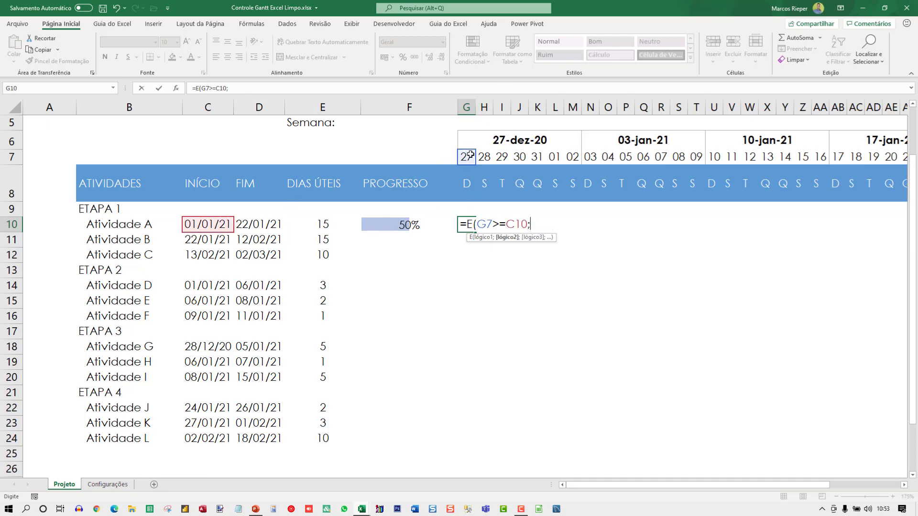
Add the second condition G7<=D10 to the G10 formula, comparing the day with the activity's end date
left_click(470, 156)
type("<")
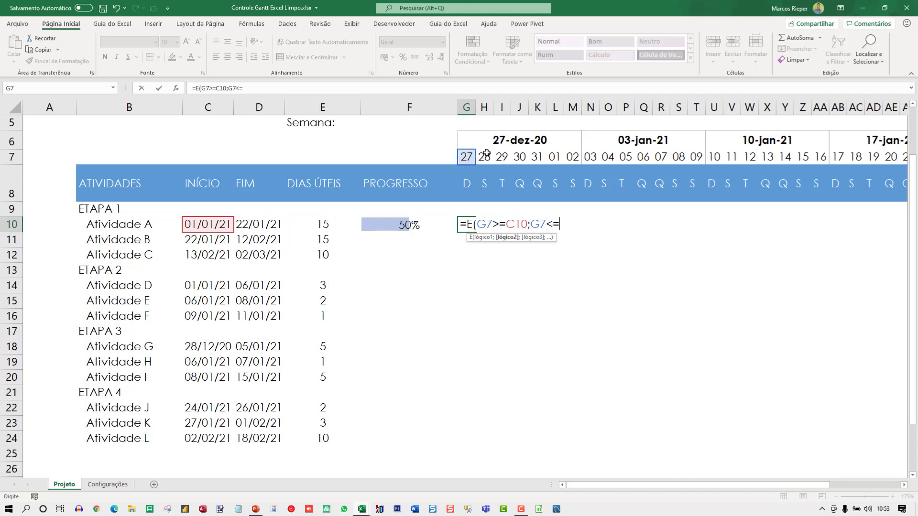
type("=")
left_click(253, 214)
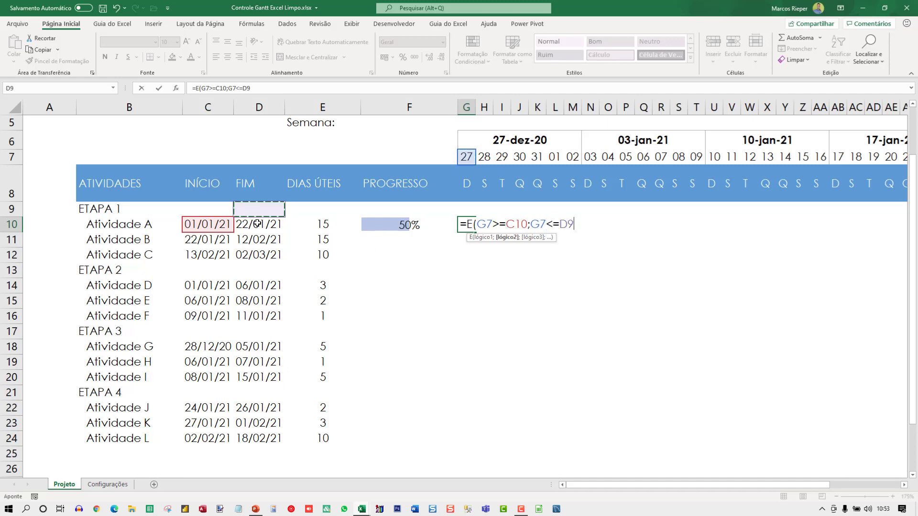
left_click(257, 223)
type(";")
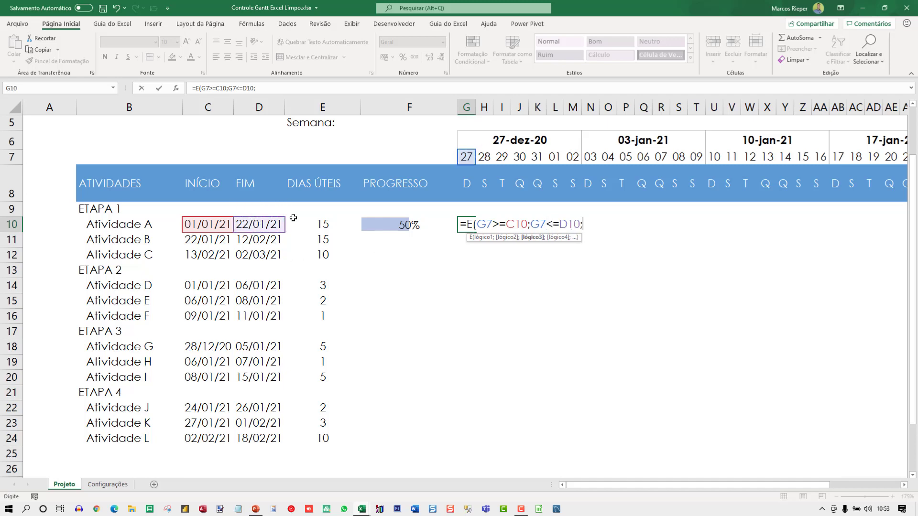
Complete the G10 formula with the non-empty conditions C10<>"" and D10<>"", and enter it
left_click(203, 223)
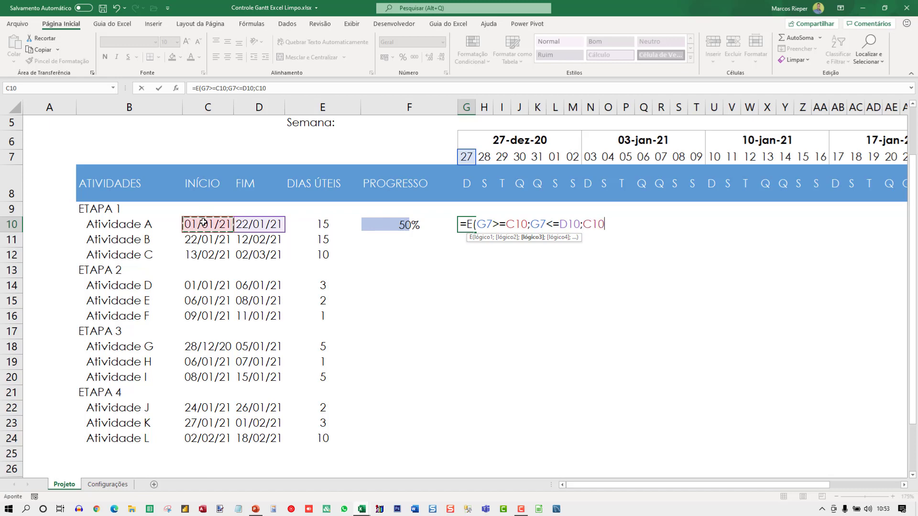
type("<>\"\";")
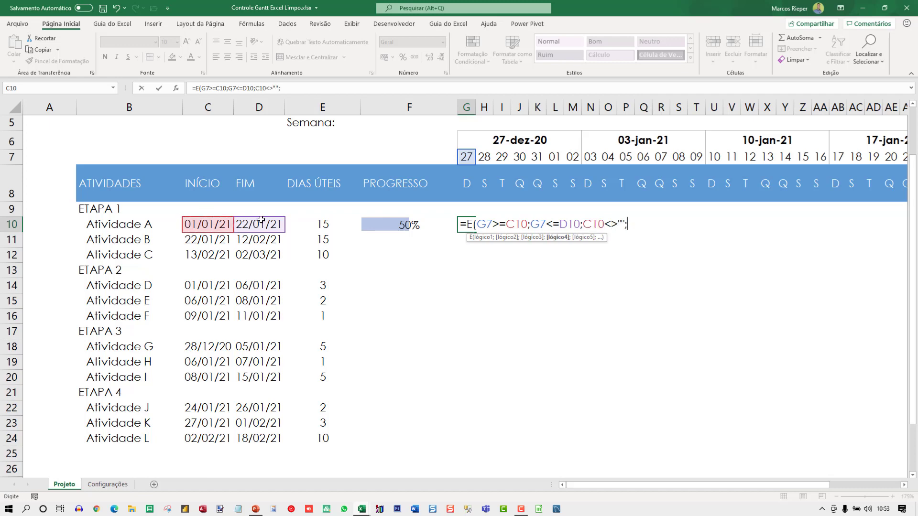
left_click(258, 223)
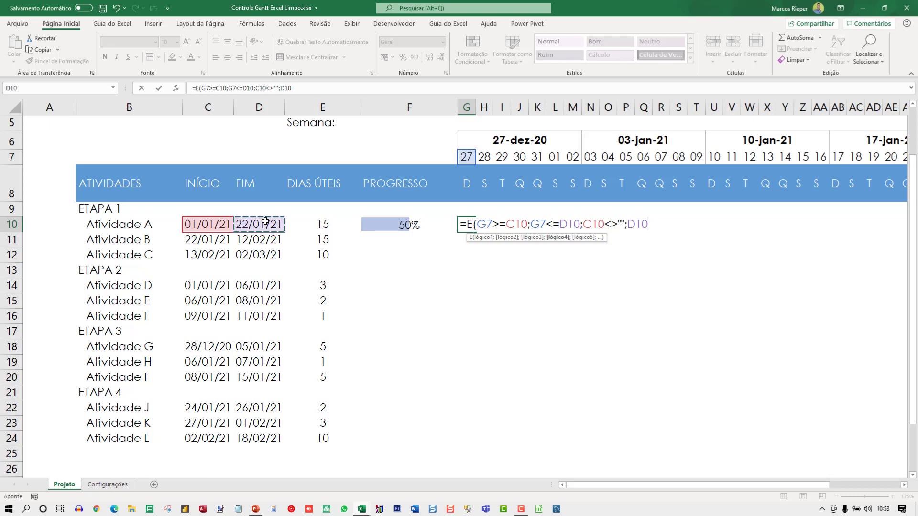
type("<>\"\")")
key("Return")
key("Up")
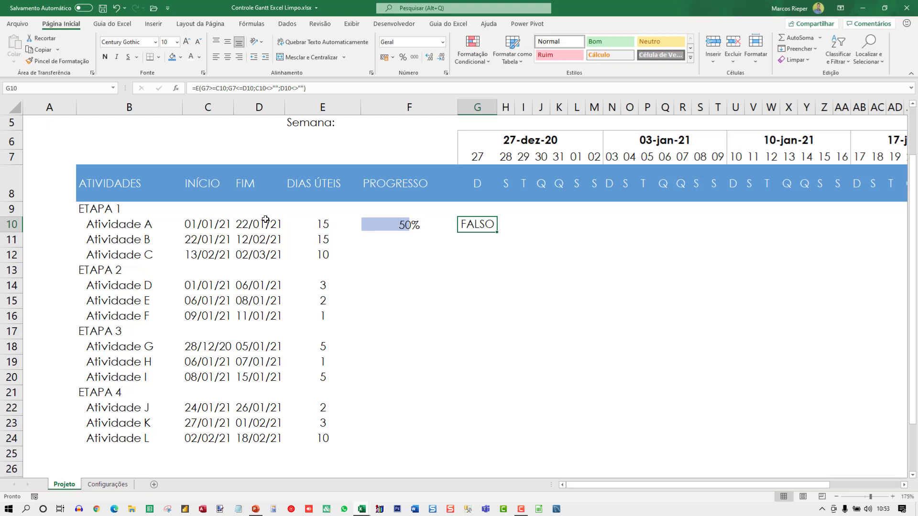
Copy the G10 formula into K10 and L10 as a trial
key("ctrl+c")
key("Right")
key("Right")
key("Right")
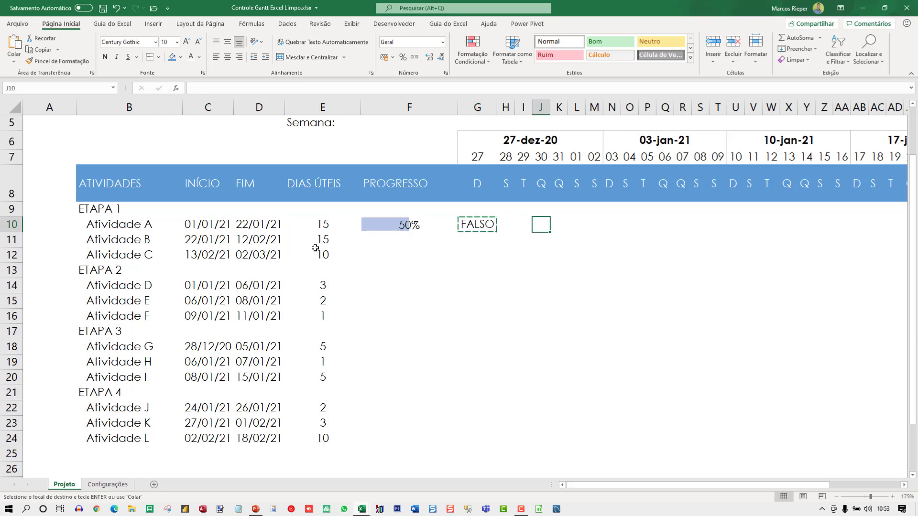
key("Right")
key("ctrl+v")
key("ctrl")
key("Escape")
key("Right")
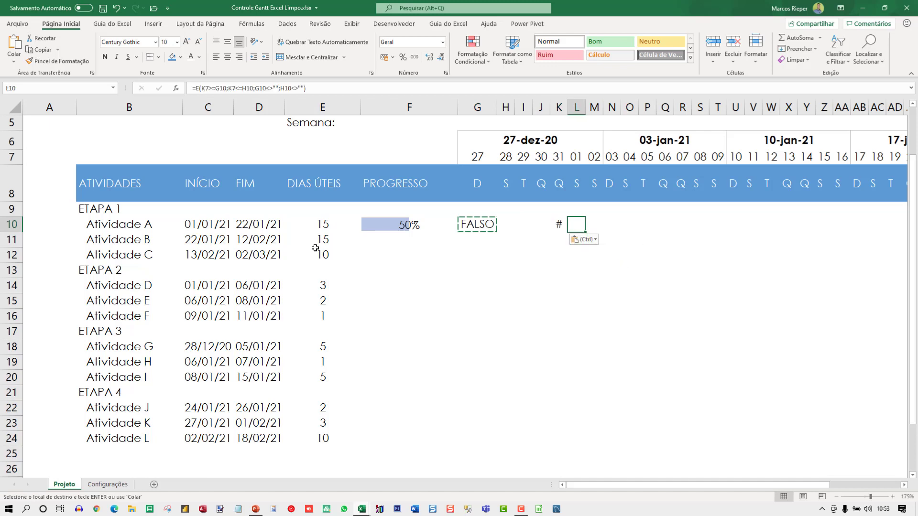
key("ctrl+v")
key("Escape")
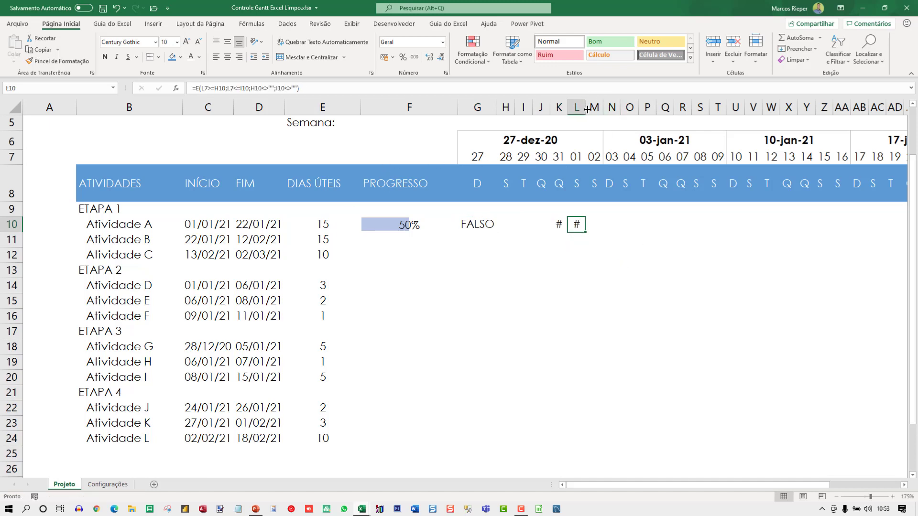
Fit column L to its contents and inspect the cell references in the L10 formula
double_click(586, 107)
key("F2")
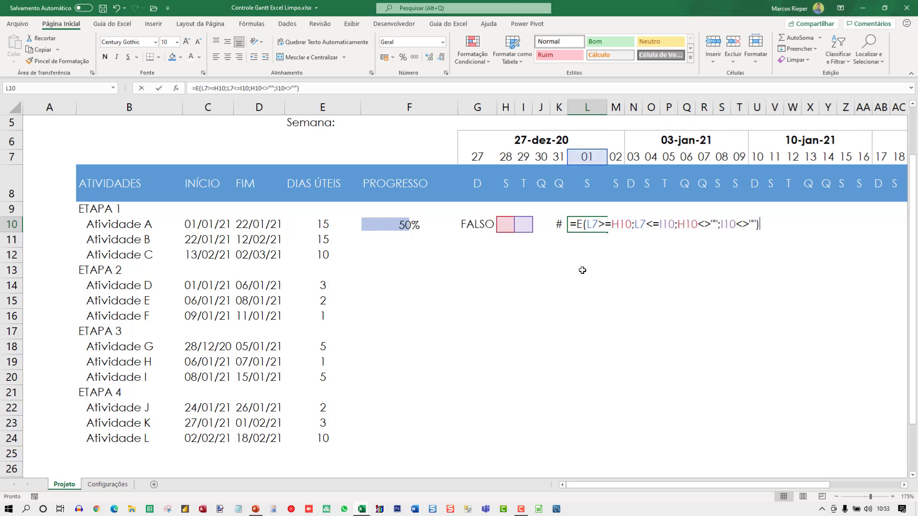
key("Escape")
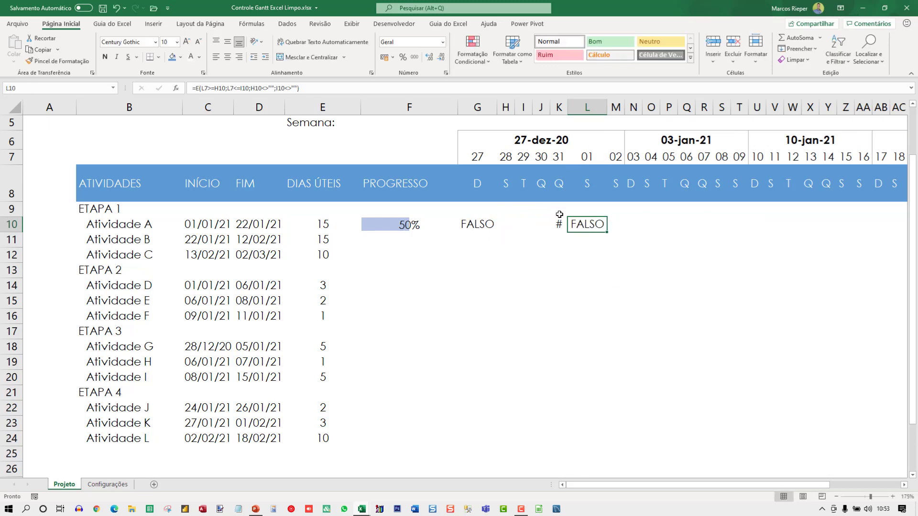
Clear the trial formulas from L10 and K10
key("Delete")
key("Left")
key("Left")
key("Left")
key("Left")
key("Left")
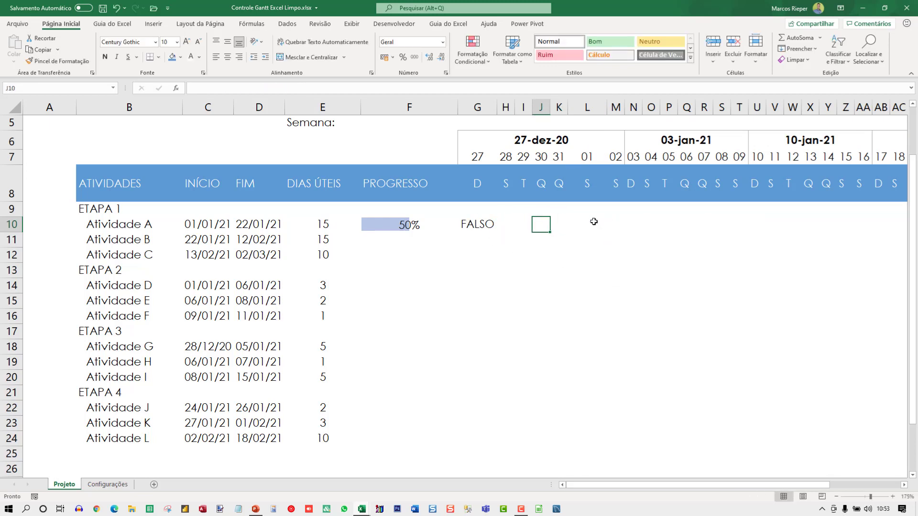
Anchor the references in the first condition of the G10 formula so it reads G$7>=$C10
key("F2")
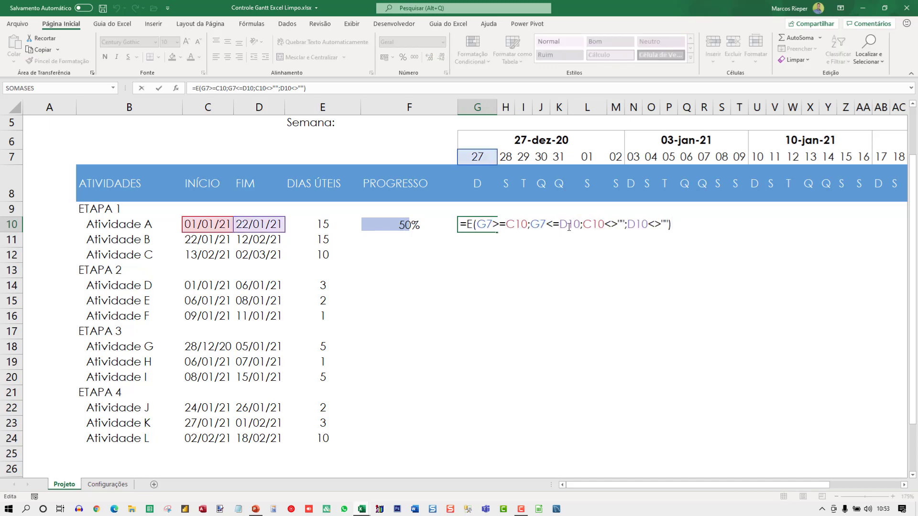
key("Escape")
key("F2")
left_click(487, 230)
key("F4")
key("F4")
key("F4")
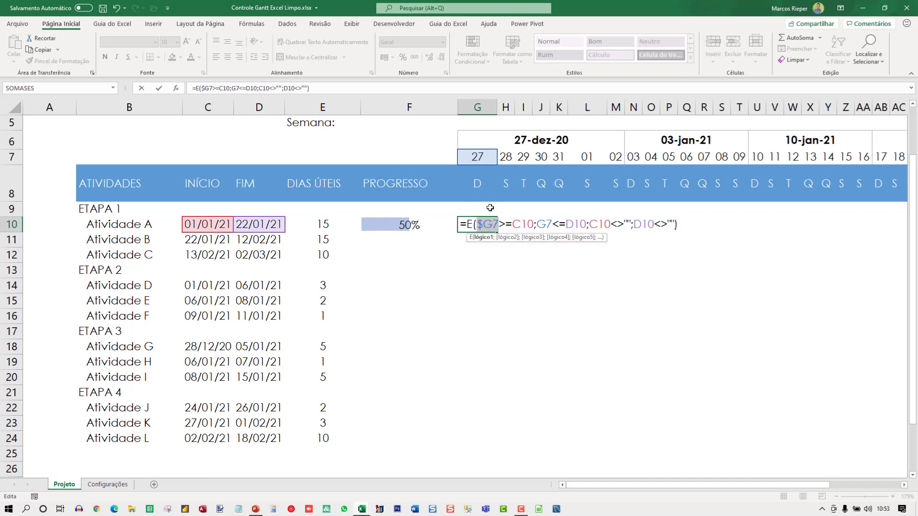
key("F4")
key("F4")
key("F4")
left_click(524, 225)
key("F4")
key("F4")
key("F4")
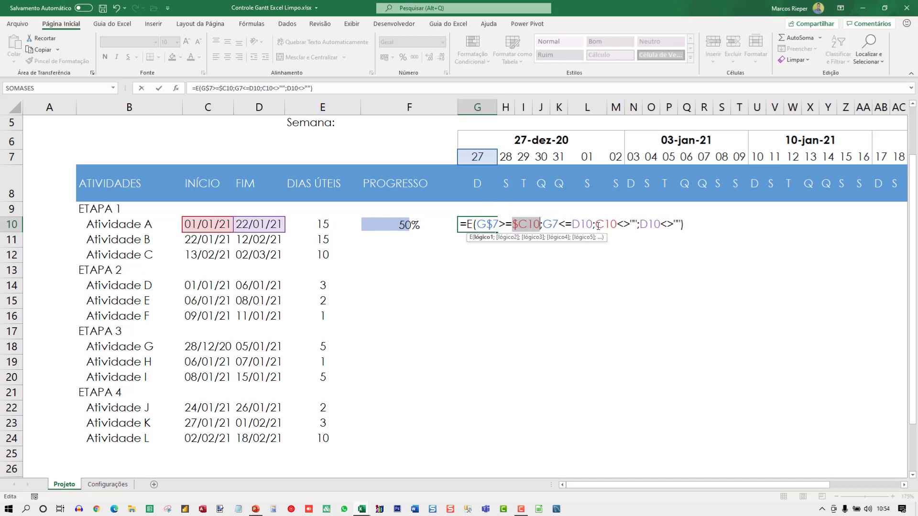
Anchor the references in the second condition of the G10 formula so it reads G$7<=$D10
left_click(550, 225)
key("F4")
key("F4")
key("F4")
key("F4")
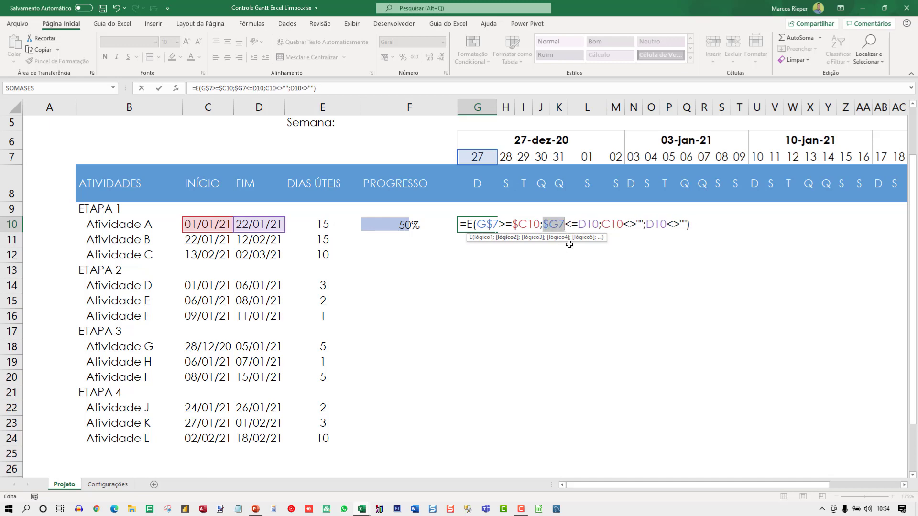
key("F4")
key("F4")
left_click(593, 225)
key("F4")
key("F4")
key("F4")
Anchor the columns in the non-empty checks of G10 as $C10<>"" and $D10<>"", and enter the formula
left_click(617, 230)
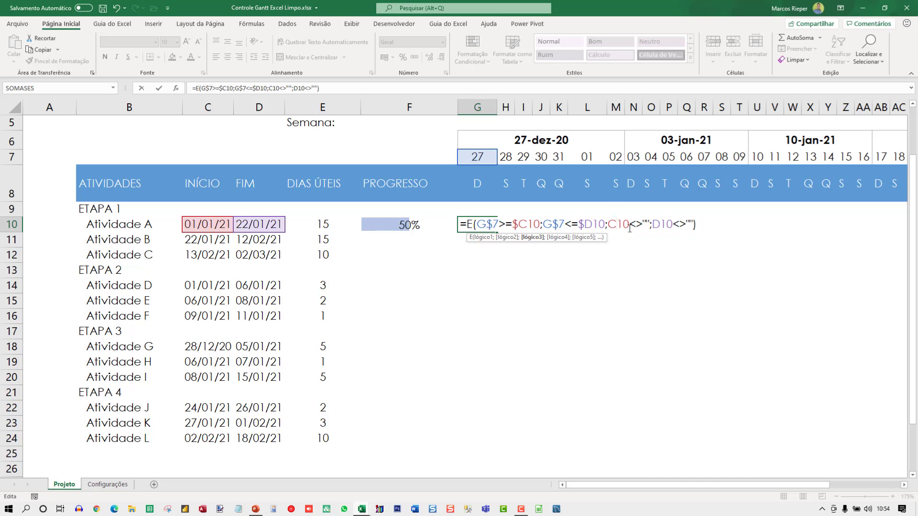
key("F4")
key("F4")
key("F4")
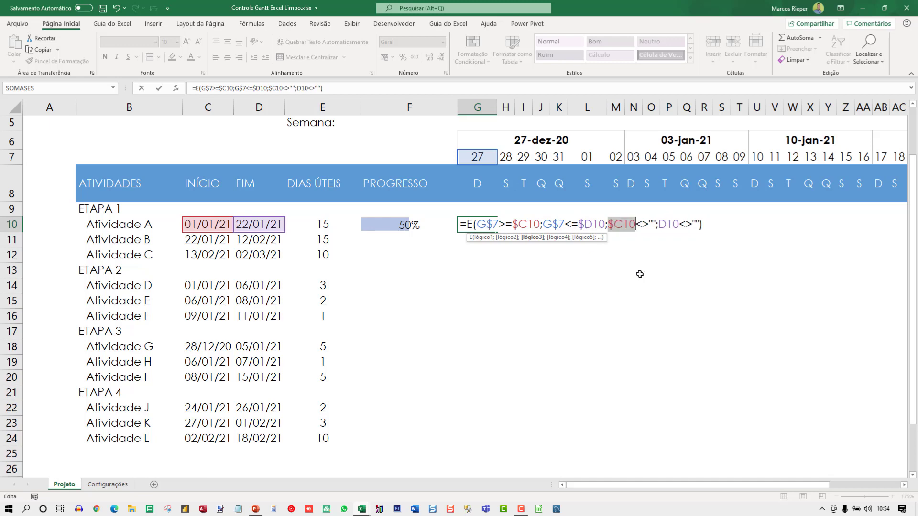
left_click(670, 228)
key("F4")
key("F4")
key("F4")
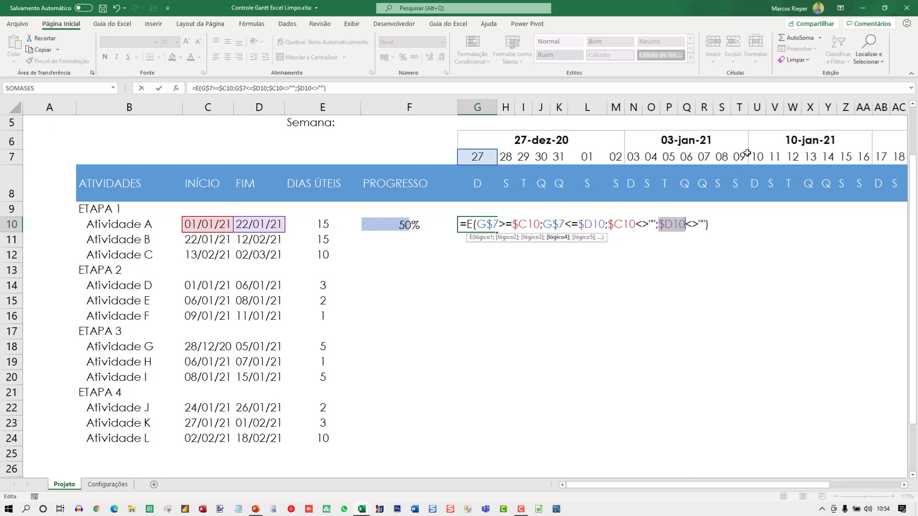
key("Return")
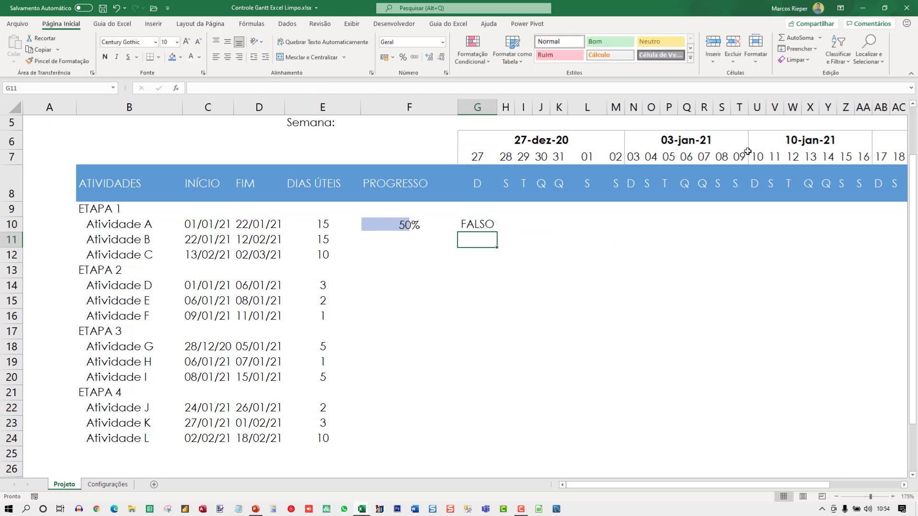
Copy the anchored G10 formula into L10, under timeline day 01
key("Up")
key("ctrl+c")
key("Right")
key("Right")
key("Right")
key("Right")
key("Right")
key("Right")
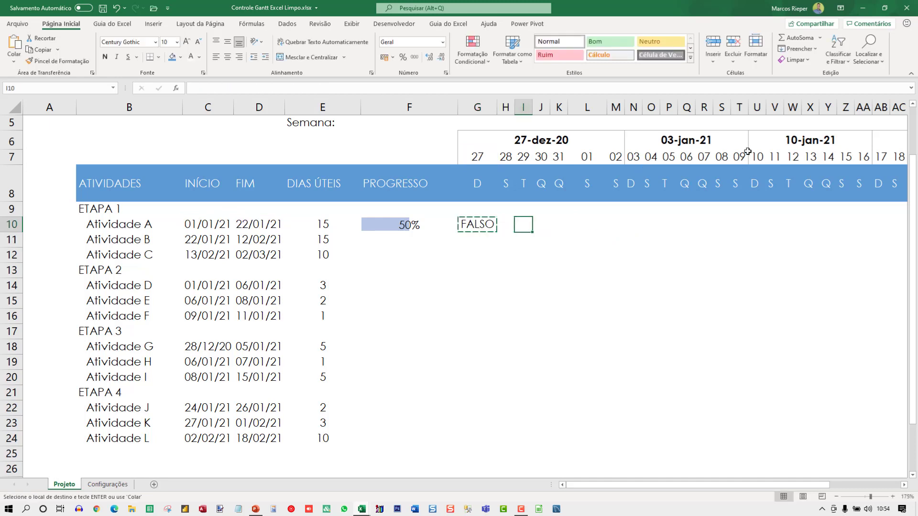
key("Left")
key("ctrl+v")
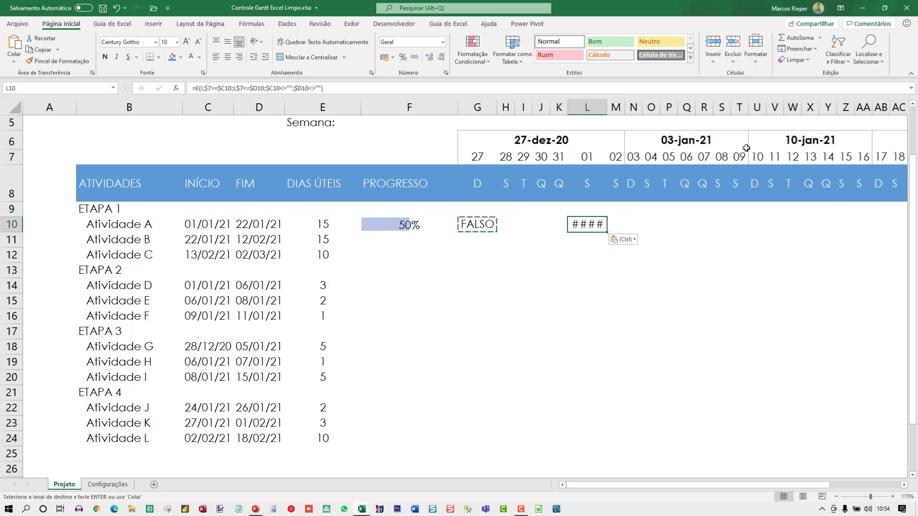
Widen column L to fit its contents and check which cells the L10 formula refers to
double_click(609, 108)
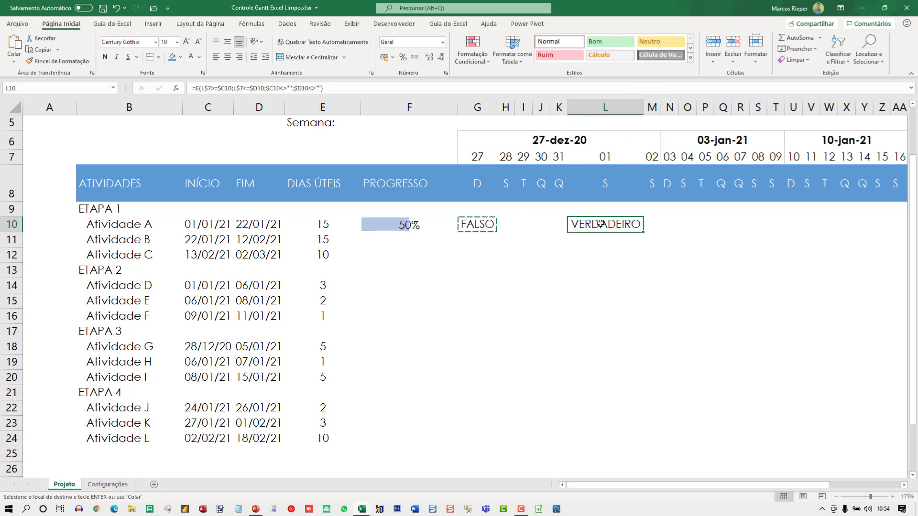
key("F2")
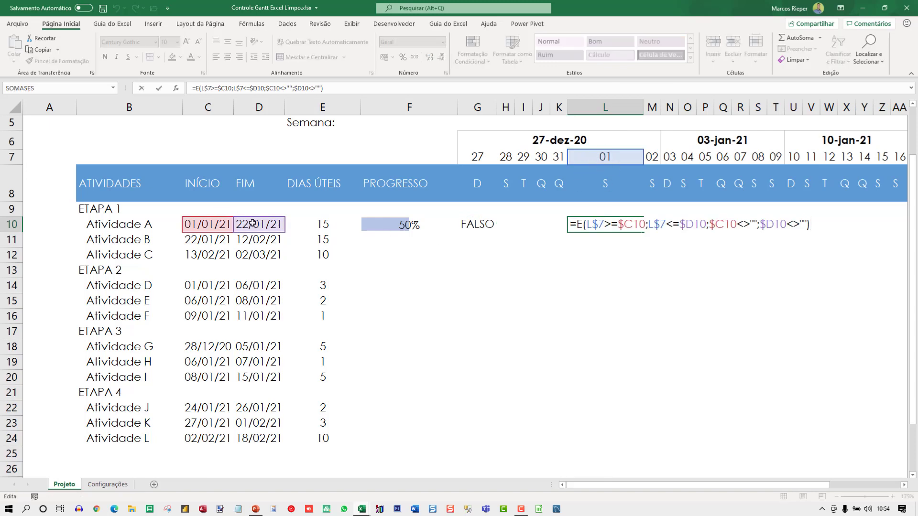
key("Escape")
Undo the L10 trial copy and the G10 anchoring, and bring column L back to the width of the neighbouring day columns
key("ctrl+z")
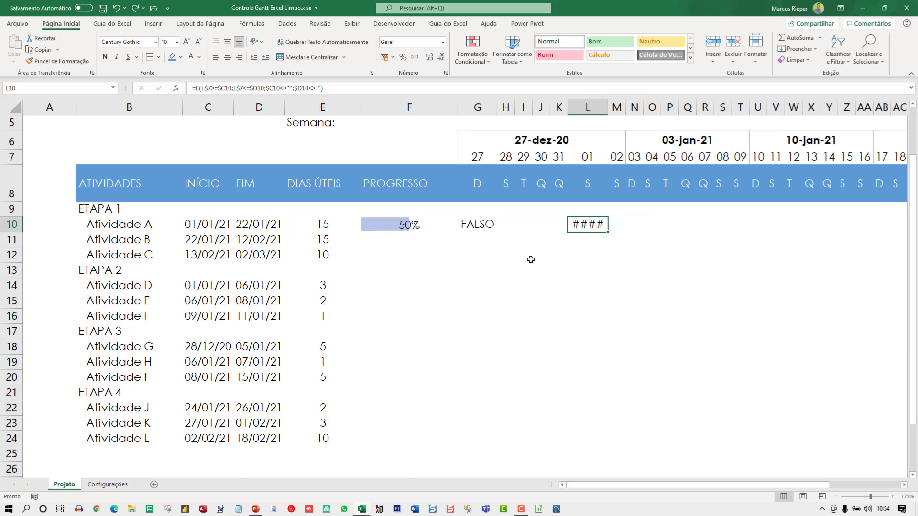
key("ctrl+z")
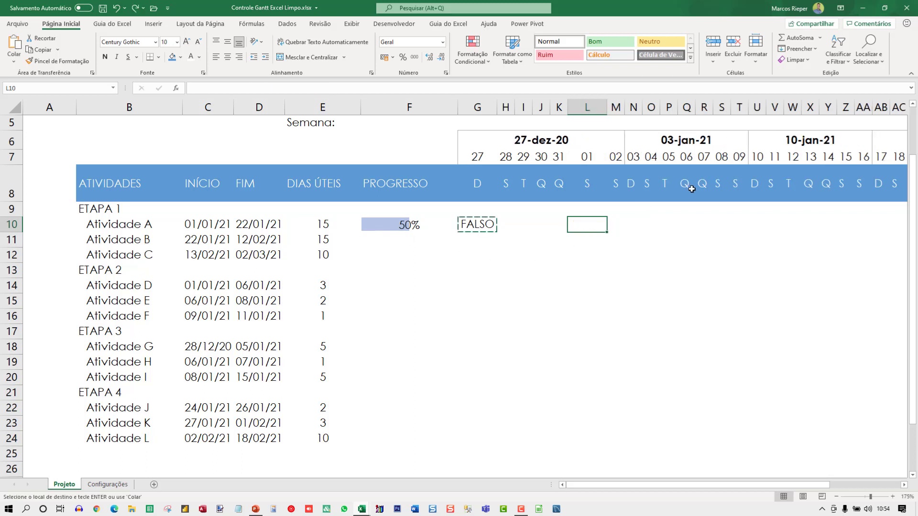
key("ctrl+Left")
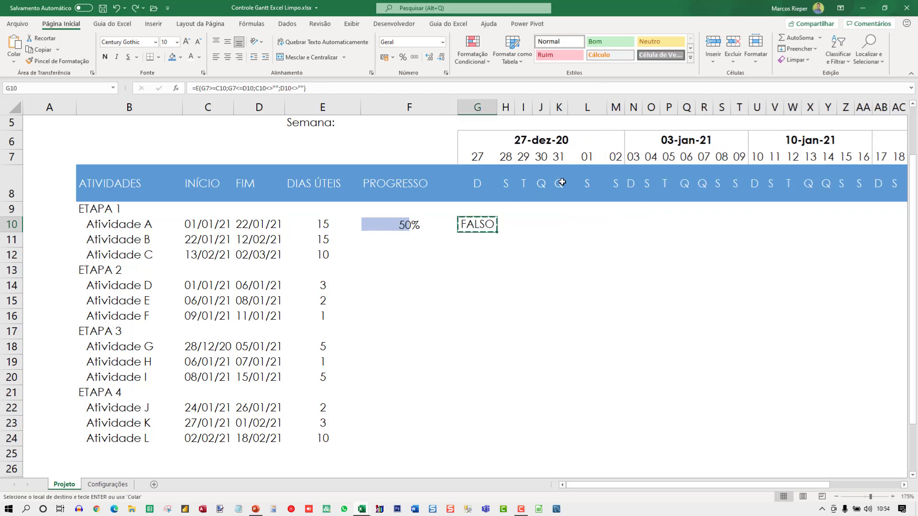
key("Escape")
left_click_drag(605, 108, 587, 108)
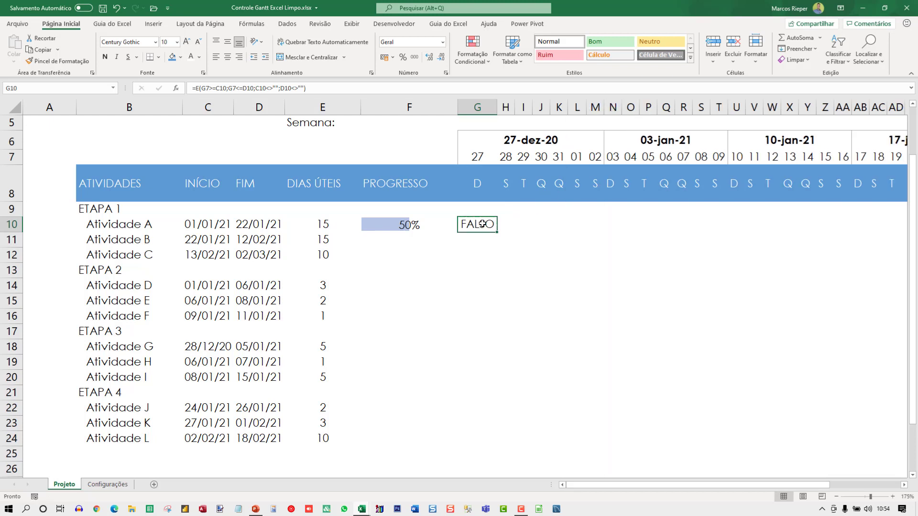
Copy the text of the G10 formula into G9 with its references unchanged
key("F2")
key("shift+Home")
key("ctrl+c")
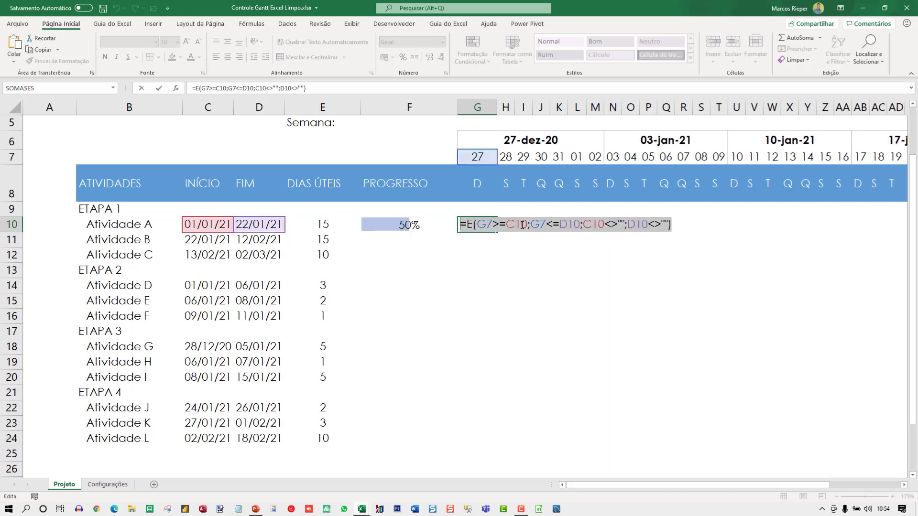
key("Escape")
key("Up")
key("F2")
key("ctrl+v")
key("Return")
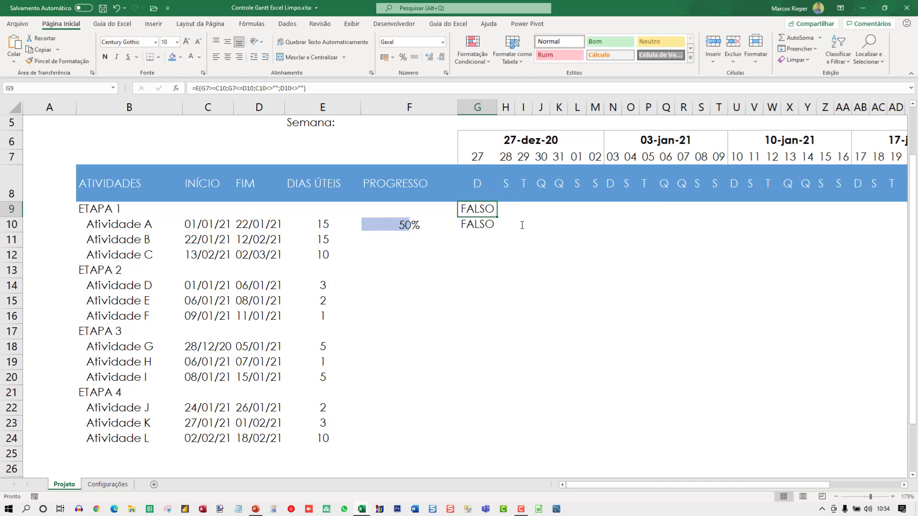
Clear G10 and open the G9 formula to inspect its references
key("Down")
key("Delete")
key("Up")
key("F2")
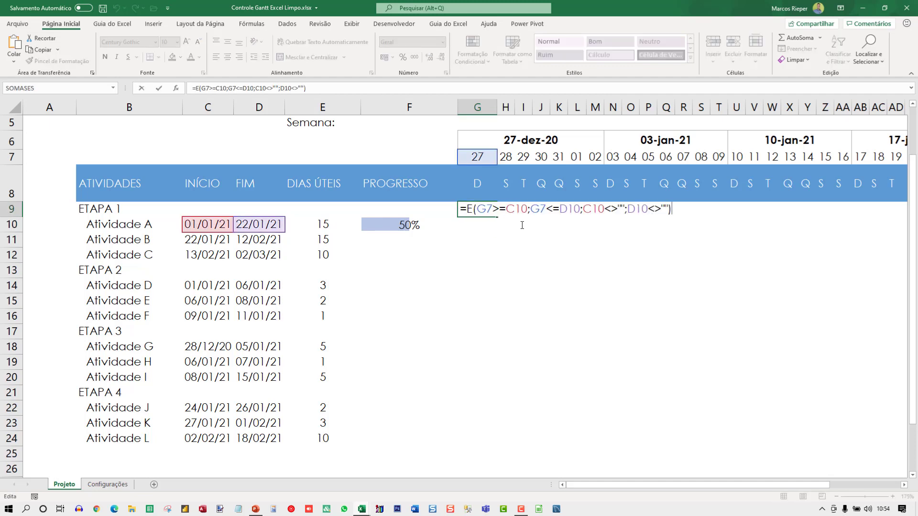
Close the G9 formula and paste the copied formula back into G10
key("Return")
key("ctrl+v")
key("Return")
key("Up")
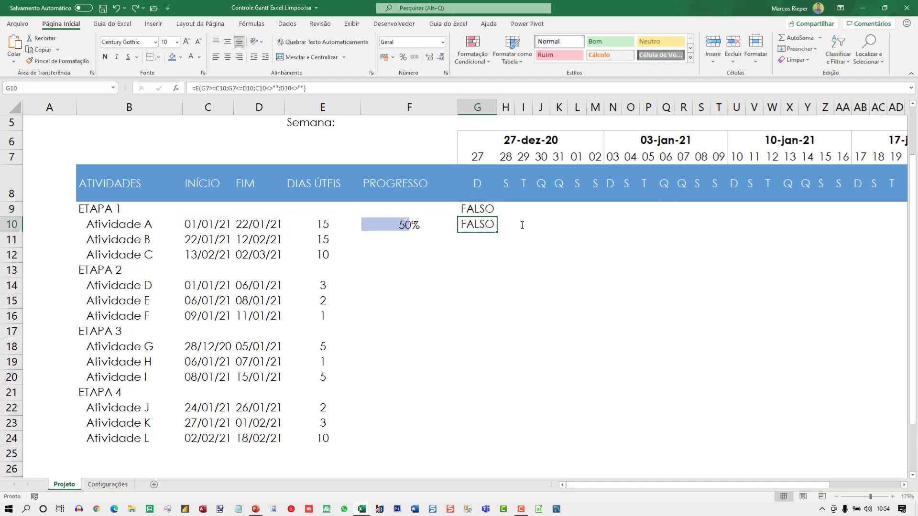
Remove the row anchor from the last condition of the G9 formula so it reads $D9<>""
key("Up")
key("F2")
key("shift+Home")
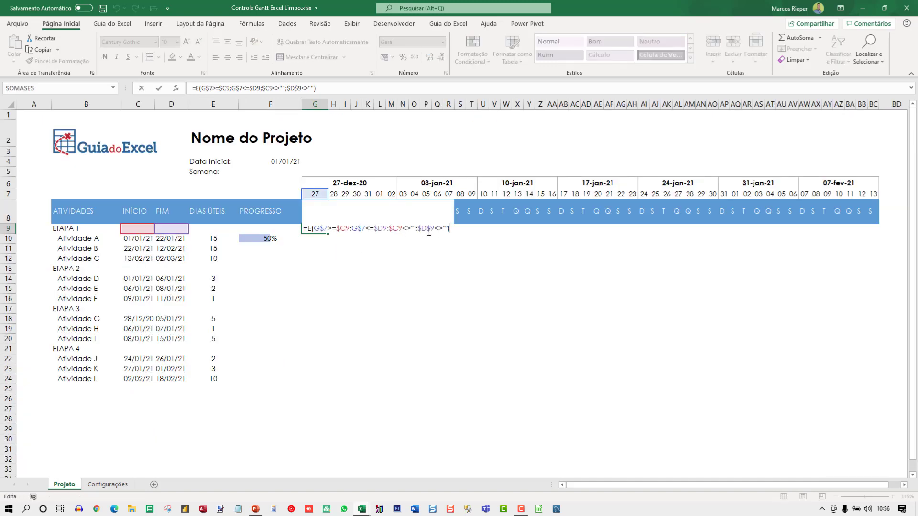
left_click(428, 229)
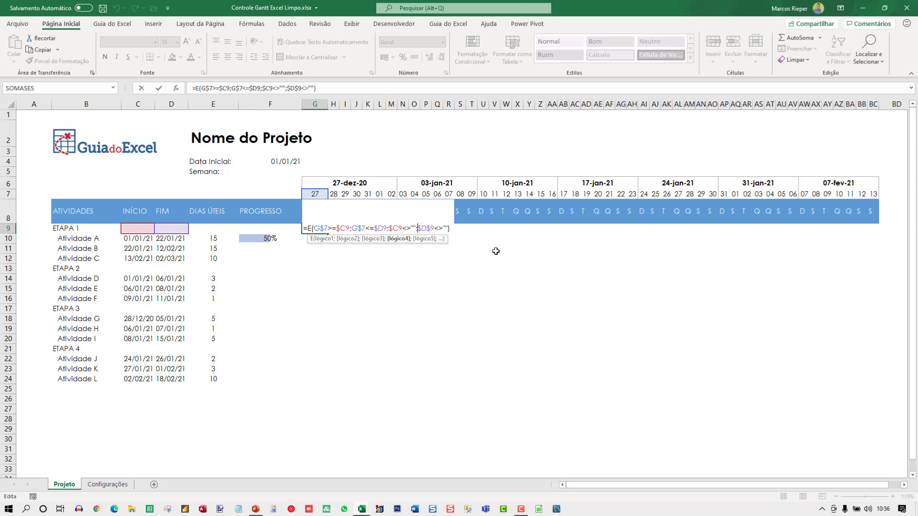
key("Delete")
key("End")
key("Return")
Select the entire formula text in G9 and remove it, leaving the cell empty
key("Up")
key("F2")
key("shift+Home")
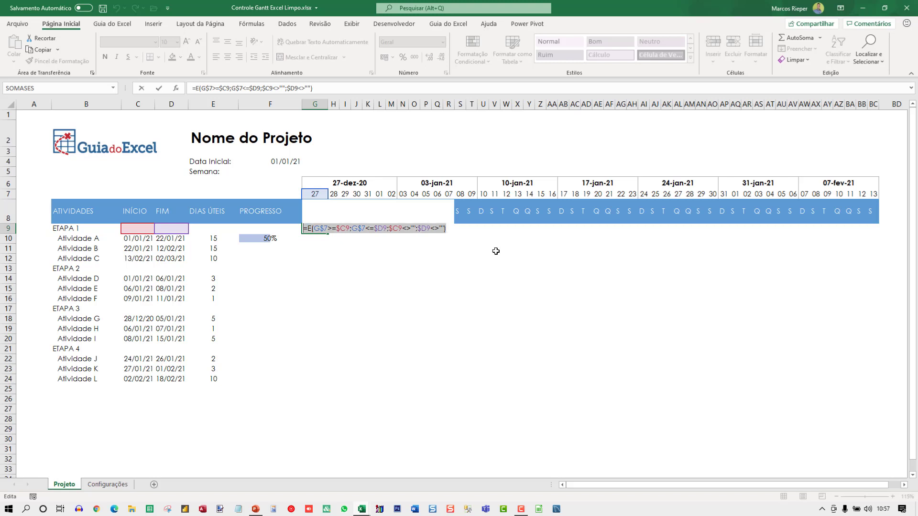
key("Delete")
key("Return")
key("Up")
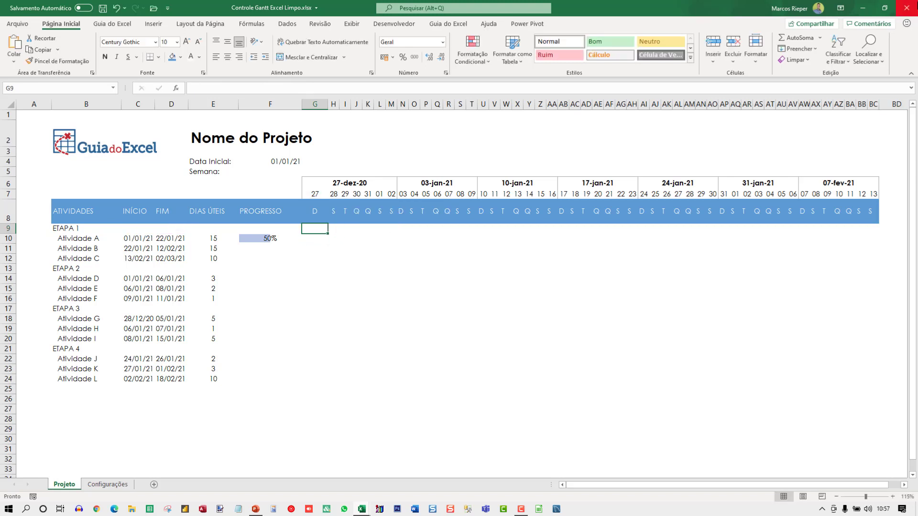
Create a formula-based conditional formatting rule for G9:BC24 using =E(G$7>=$C9;G$7<=$D9;$C9<>"";$D9<>"")
left_click(867, 398, "shift")
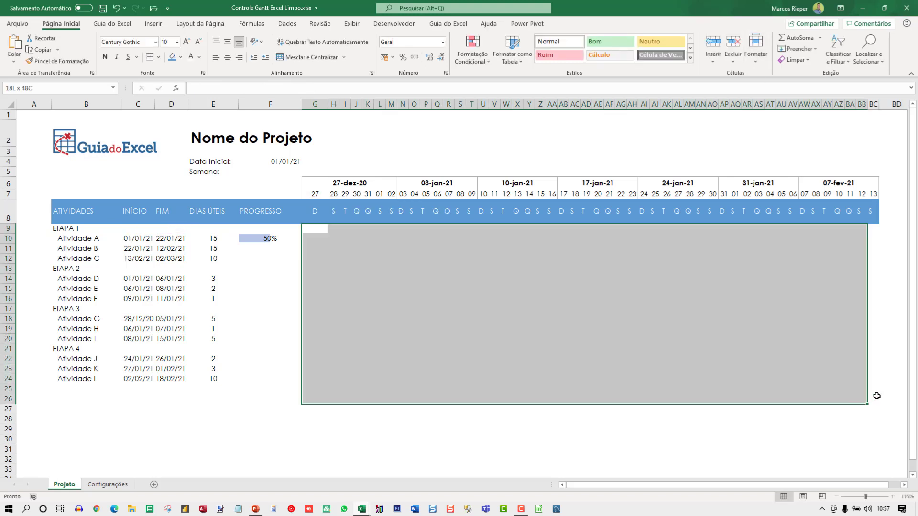
left_click_drag(876, 395, 875, 376)
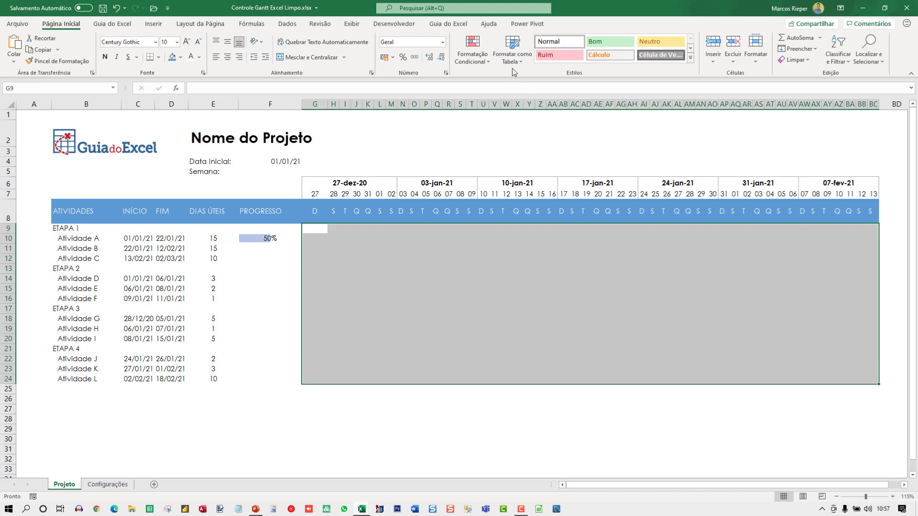
left_click(483, 51)
left_click(488, 194)
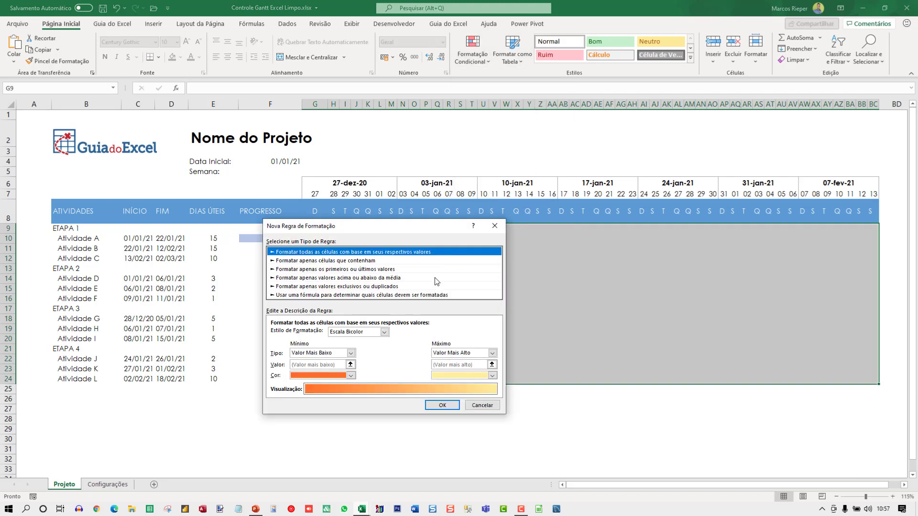
left_click(287, 295)
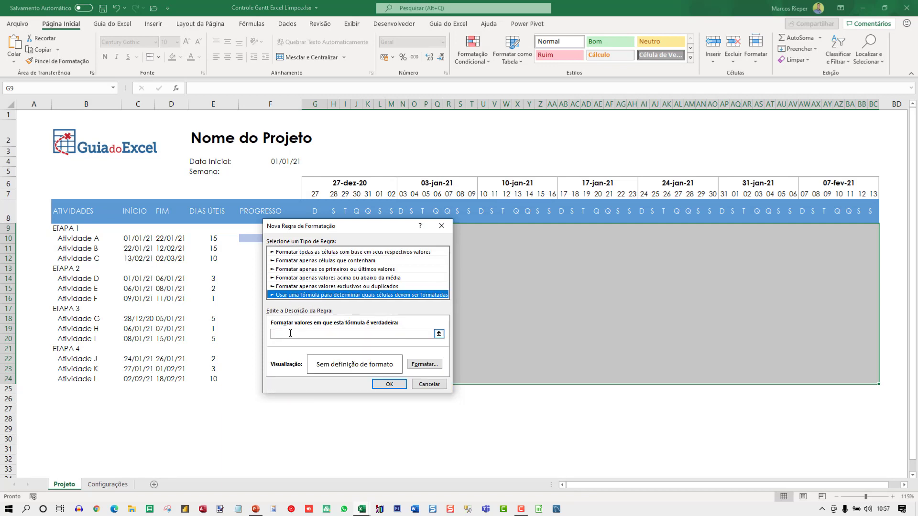
left_click(308, 333)
key("ctrl+v")
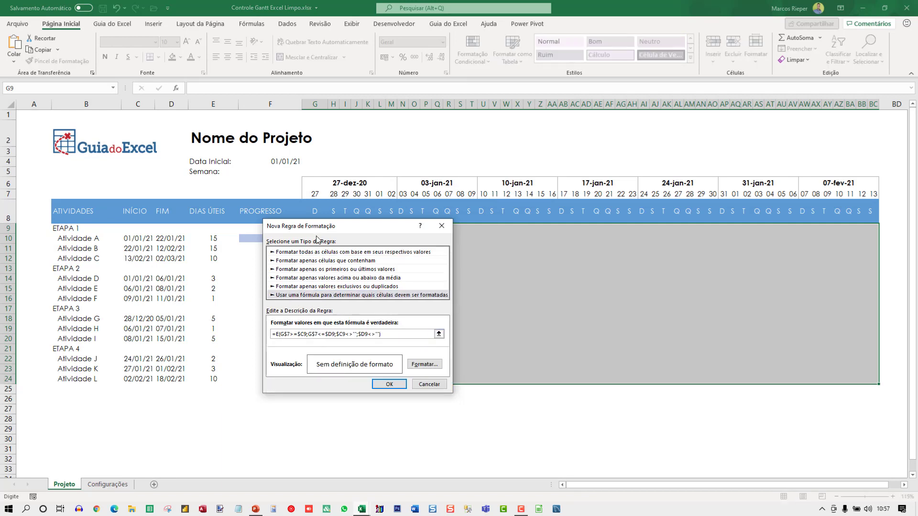
left_click_drag(313, 230, 304, 206)
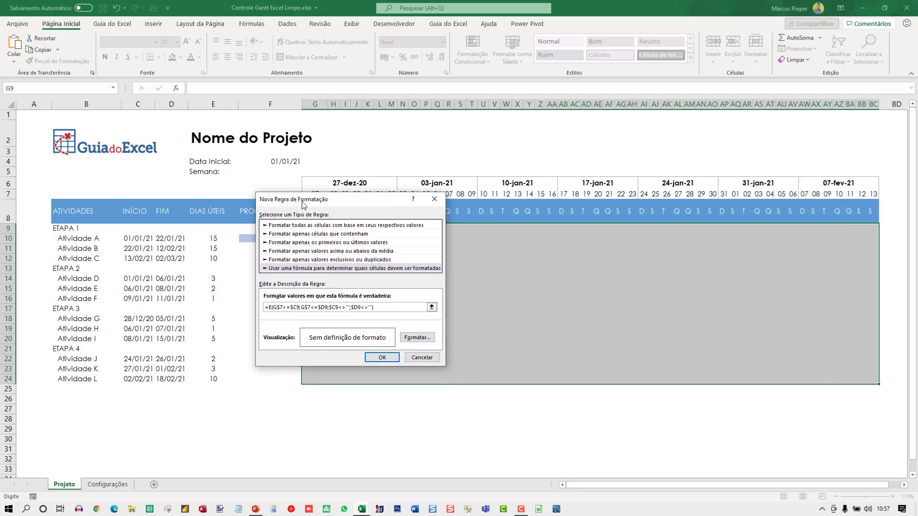
Set the new rule's cell fill to the theme blue that matches the header row
left_click(417, 339)
left_click(349, 201)
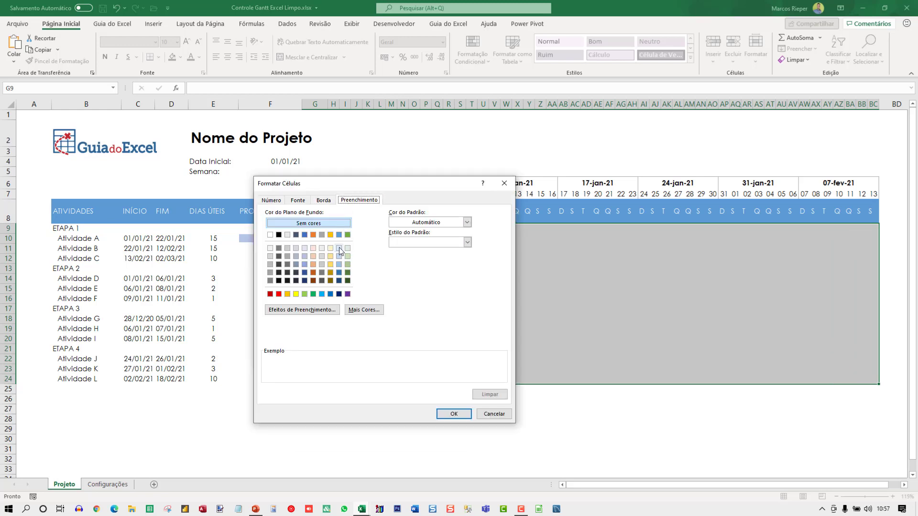
left_click(339, 235)
Add gray top and bottom borders to the rule's format and apply the rule to the timeline
left_click(324, 200)
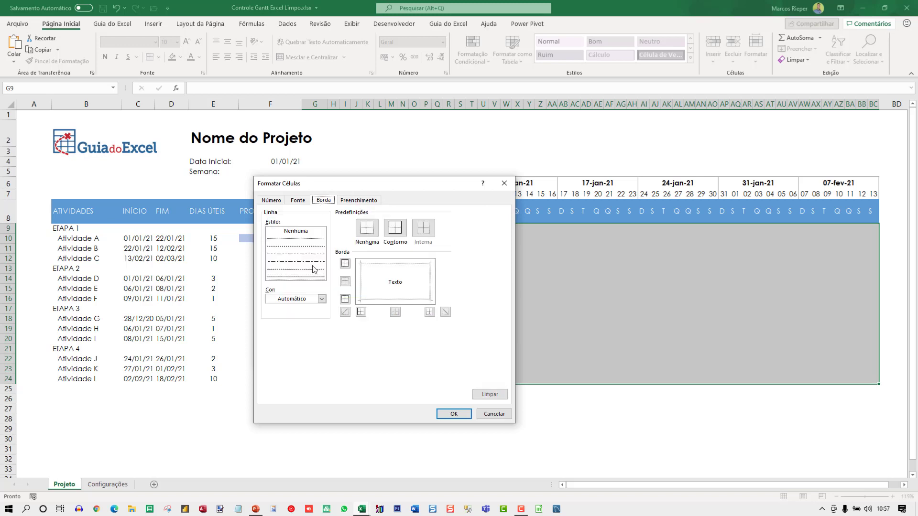
left_click(301, 302)
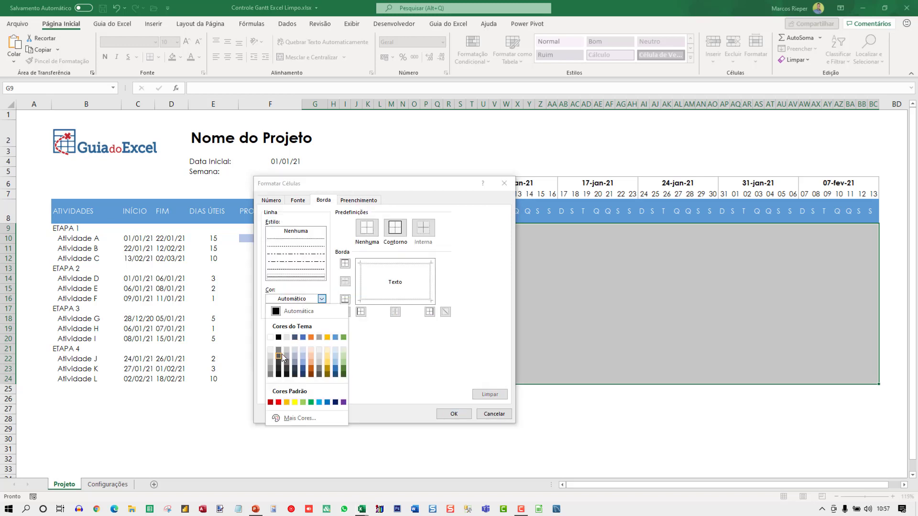
left_click(281, 349)
left_click(390, 301)
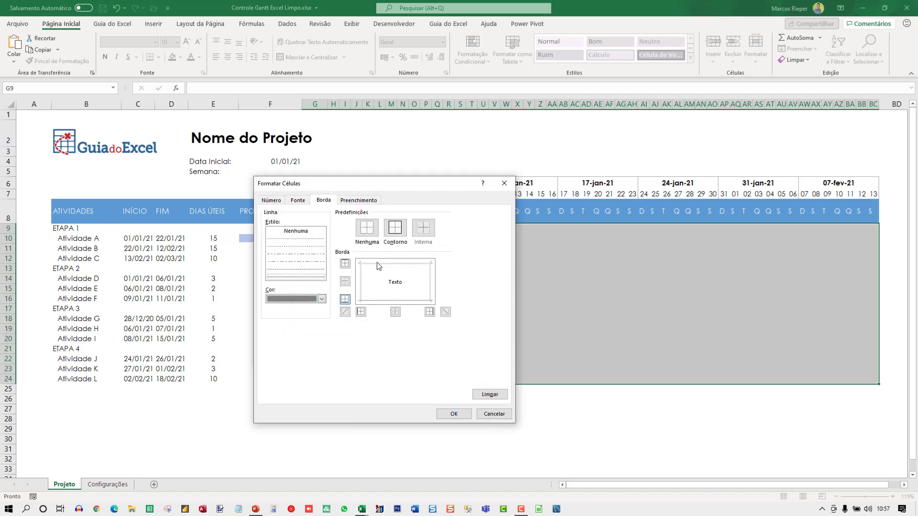
left_click(378, 264)
left_click(454, 415)
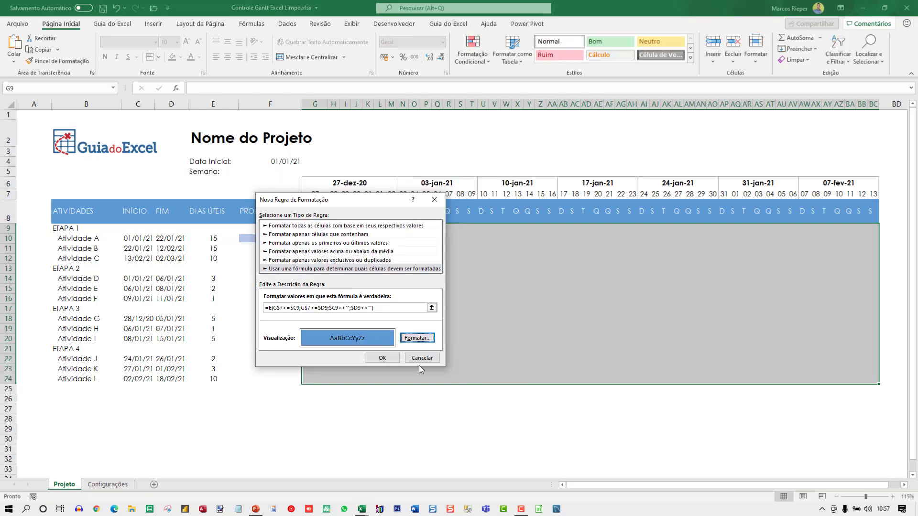
left_click(382, 358)
left_click(436, 288)
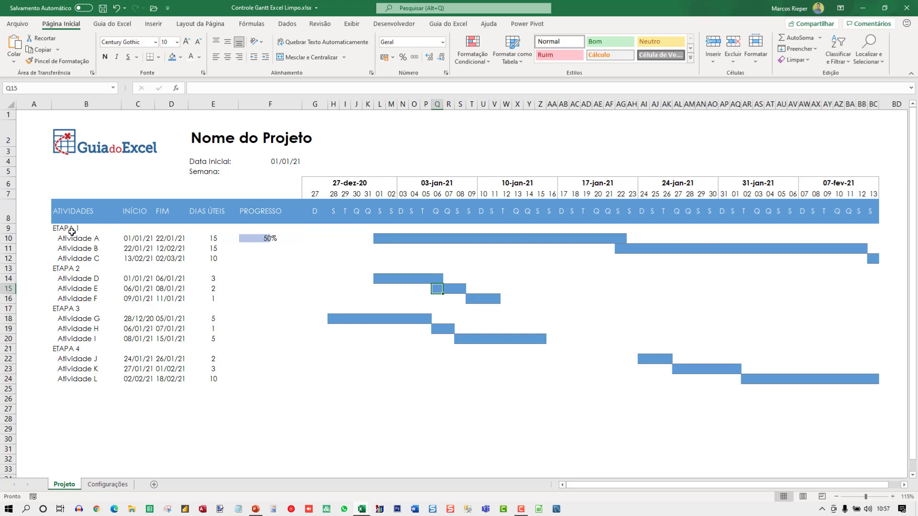
Apply gray top and bottom borders to the ETAPA 1 row, from B9 to BC9
left_click_drag(72, 232, 872, 230)
key("ctrl+1")
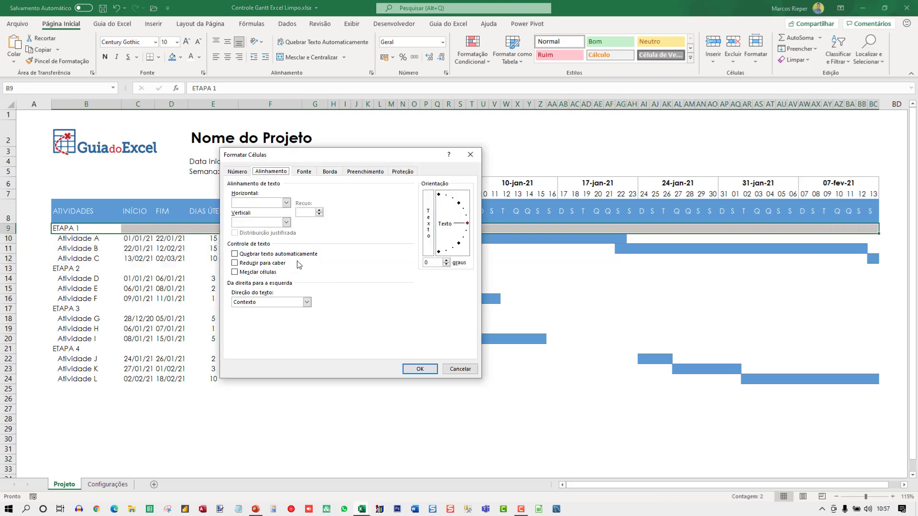
left_click(333, 171)
left_click(287, 270)
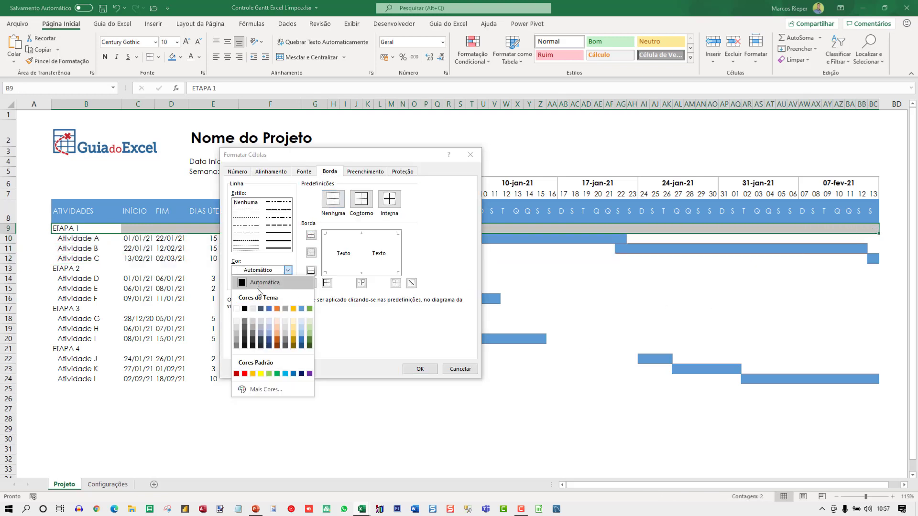
left_click(244, 322)
left_click(339, 272)
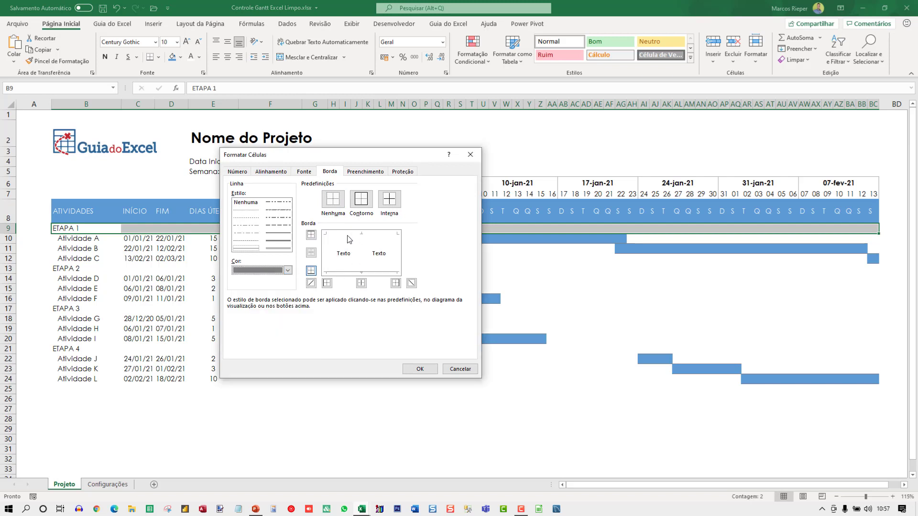
left_click(336, 235)
left_click(419, 369)
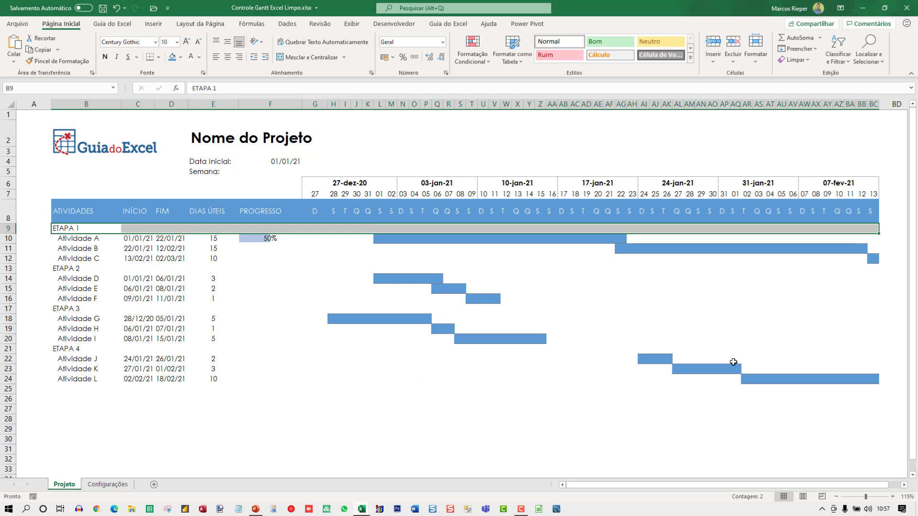
Extend the gray horizontal borders to B9:BC24, including the lines between rows and the bottom edge
left_click(875, 379, "shift")
key("ctrl+1")
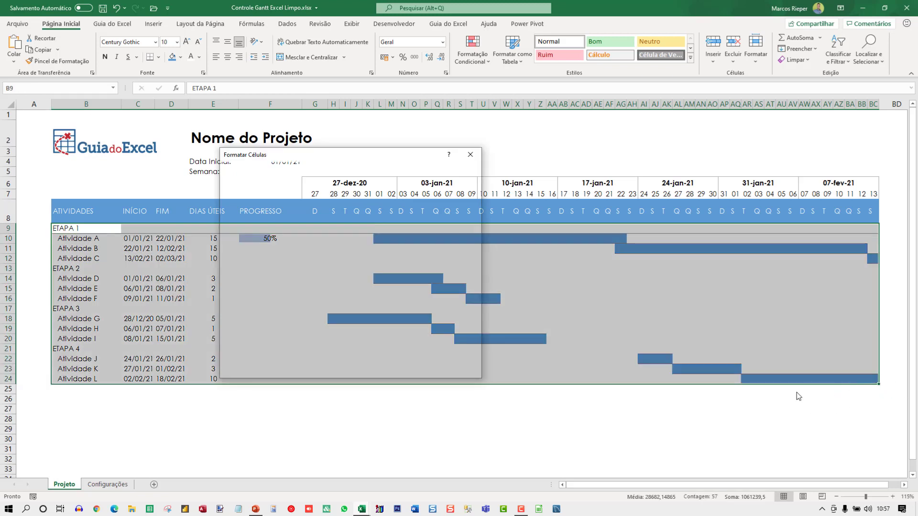
left_click(273, 272)
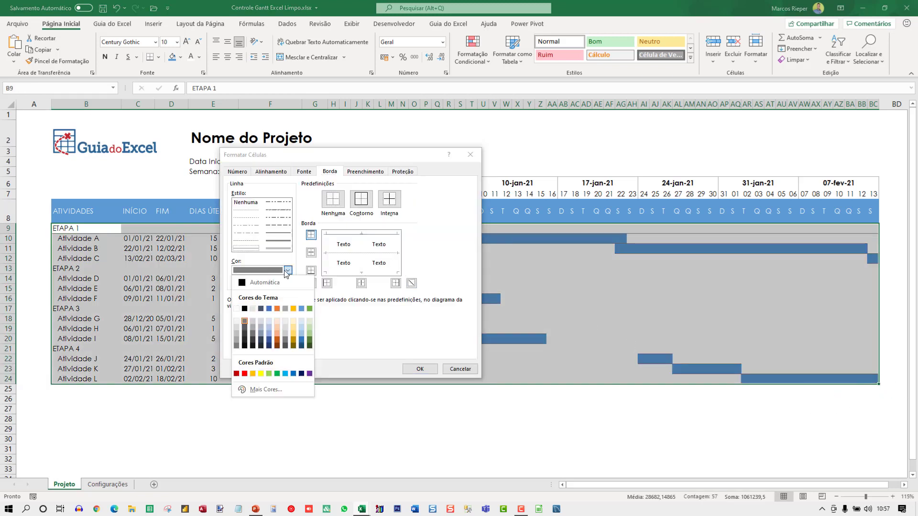
left_click(273, 271)
left_click(341, 254)
left_click(344, 273)
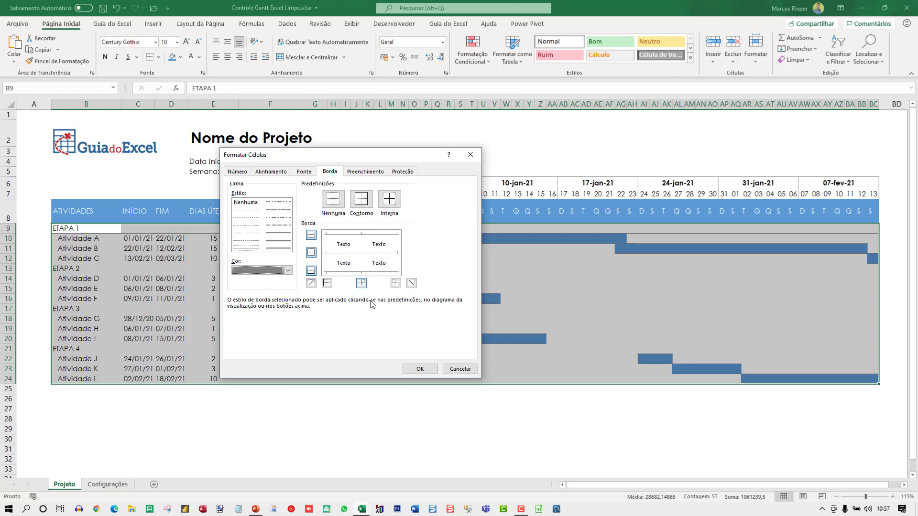
left_click(420, 369)
left_click(540, 309)
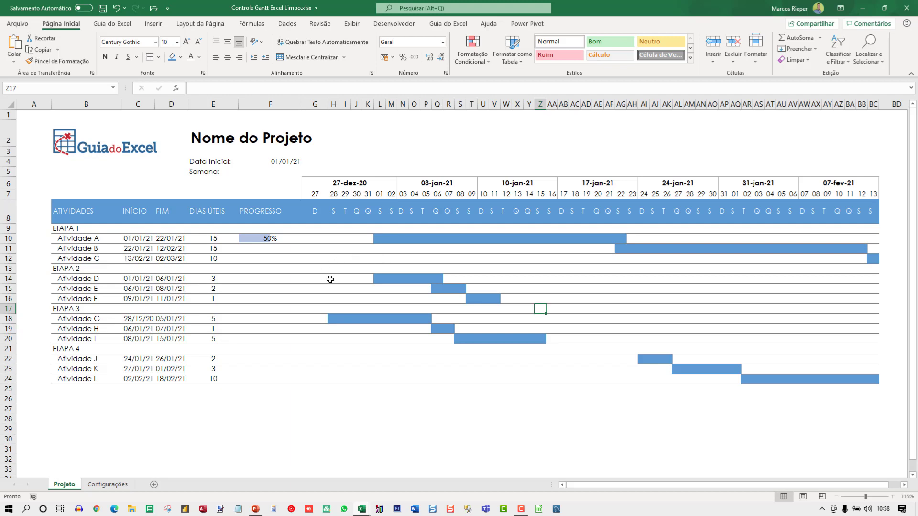
Recolor the horizontal borders of B9:BB24 with a lighter gray
left_click(381, 238)
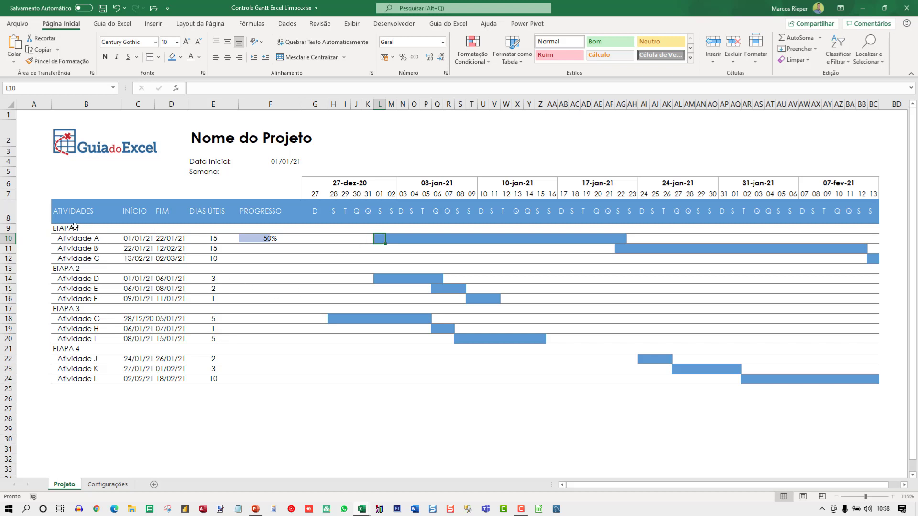
left_click_drag(67, 227, 864, 380)
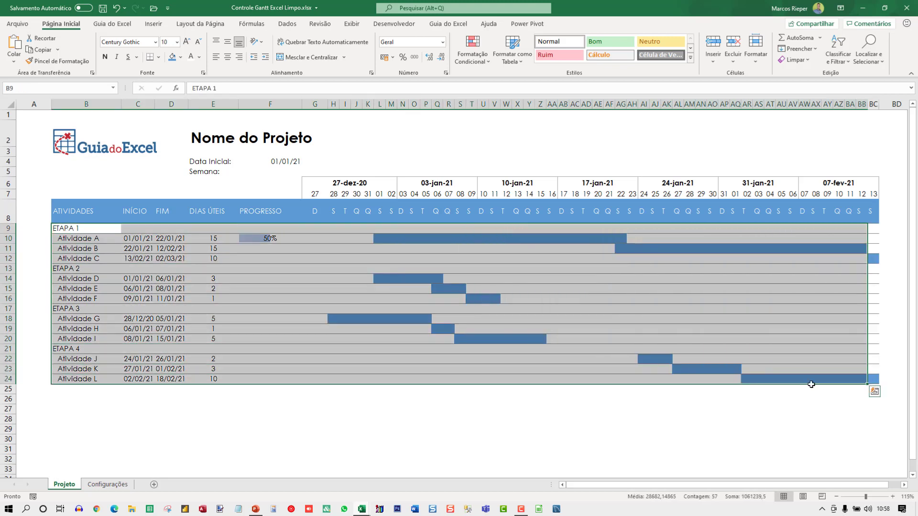
key("ctrl+1")
left_click(253, 274)
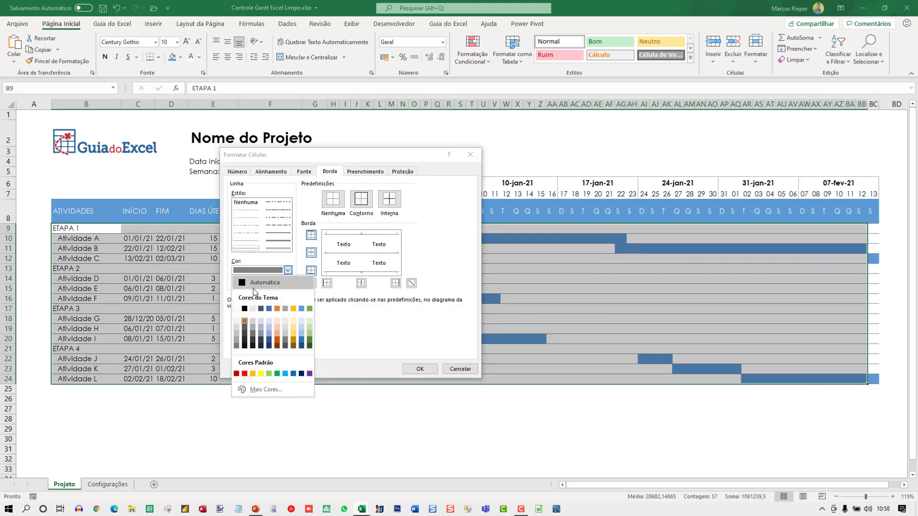
left_click(239, 343)
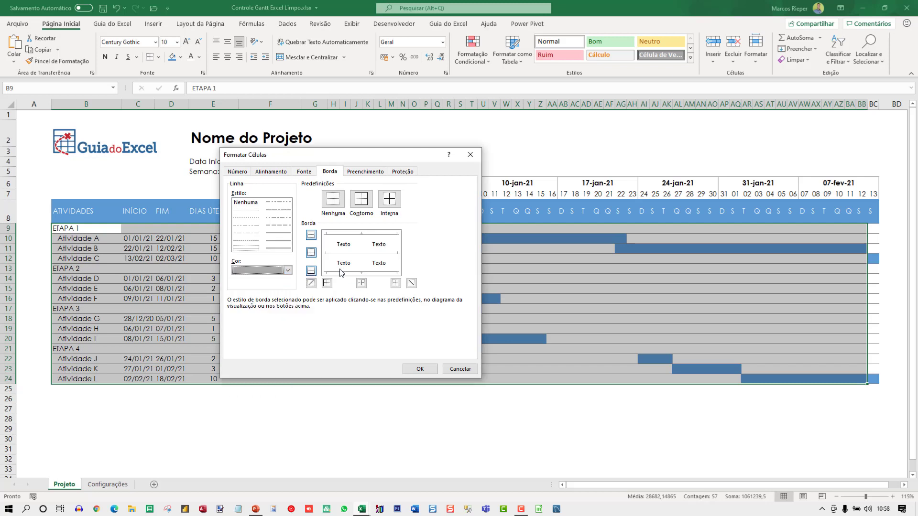
left_click(340, 238)
left_click(420, 369)
left_click(370, 281)
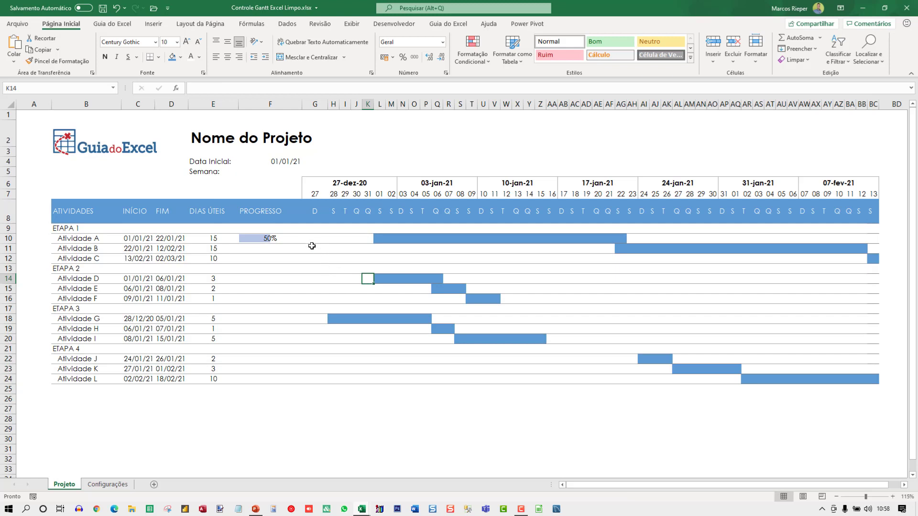
Delete the duplicate conditional formatting rule applied to G9:BC24, keeping a single copy
left_click(310, 230)
left_click(477, 62)
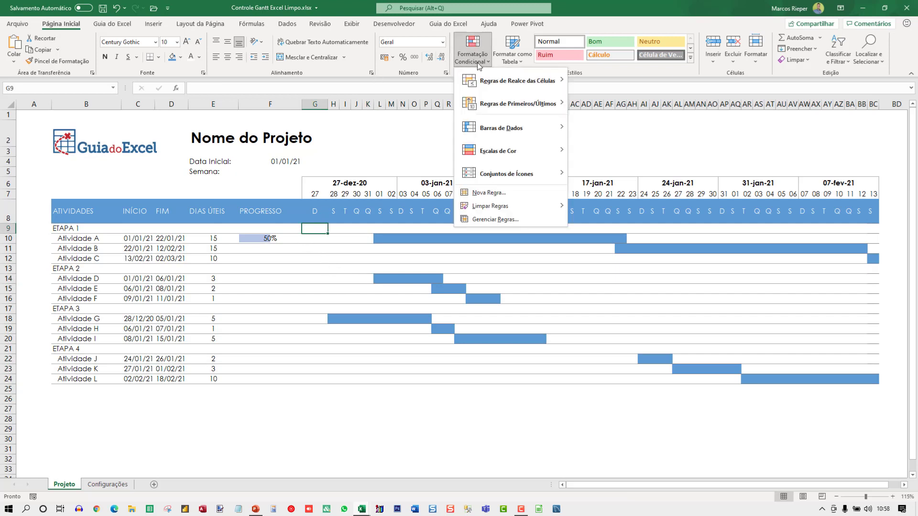
left_click(496, 221)
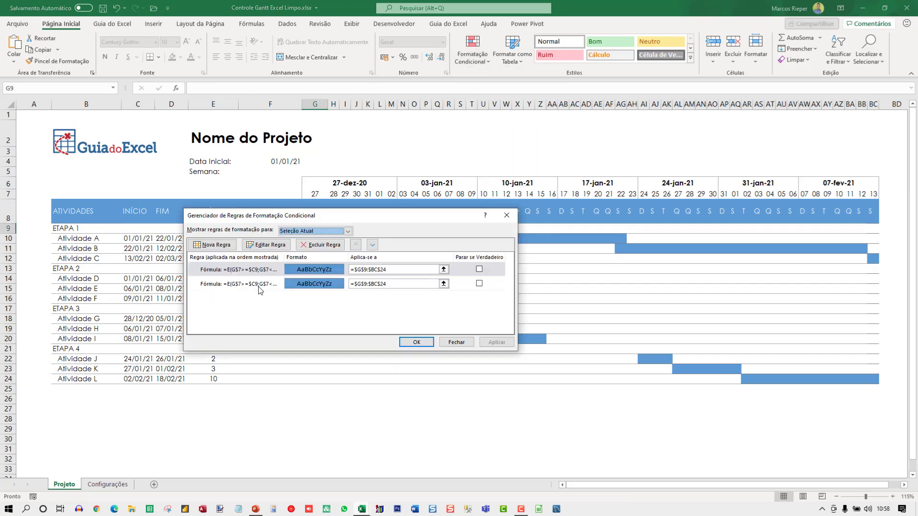
left_click(251, 274)
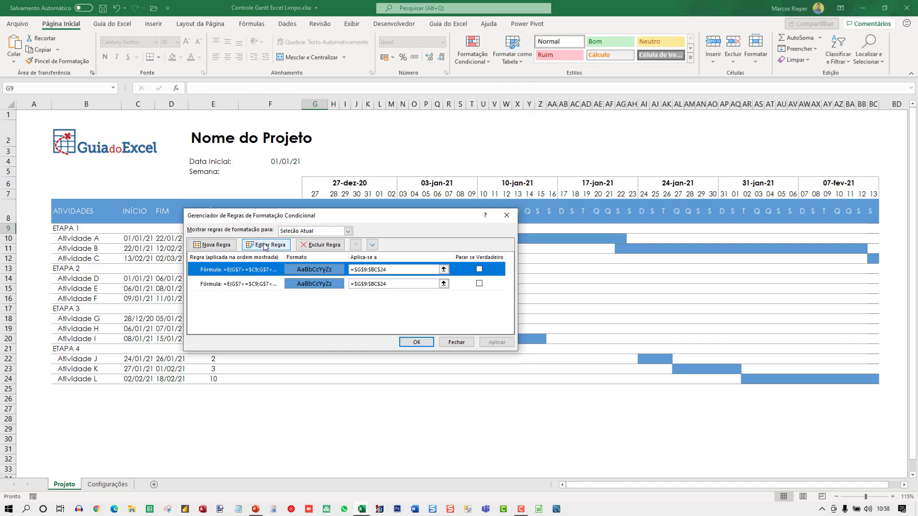
left_click(257, 286)
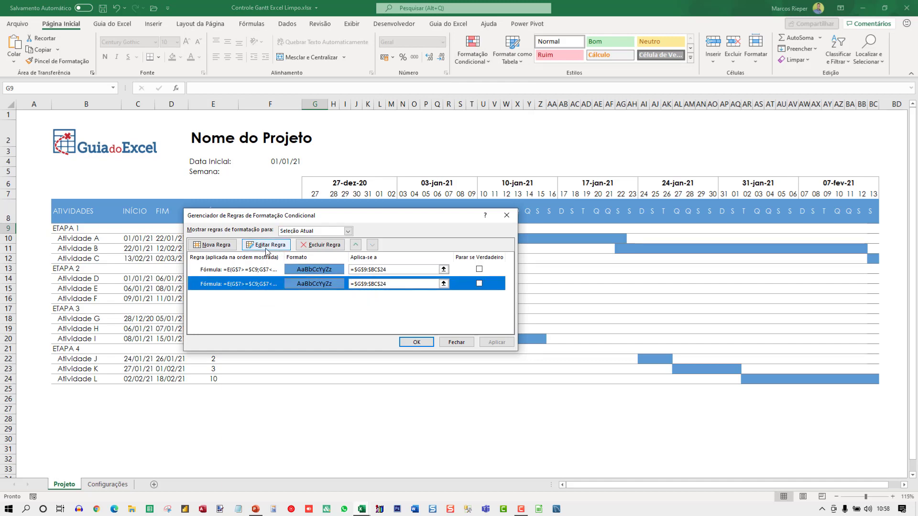
left_click(320, 245)
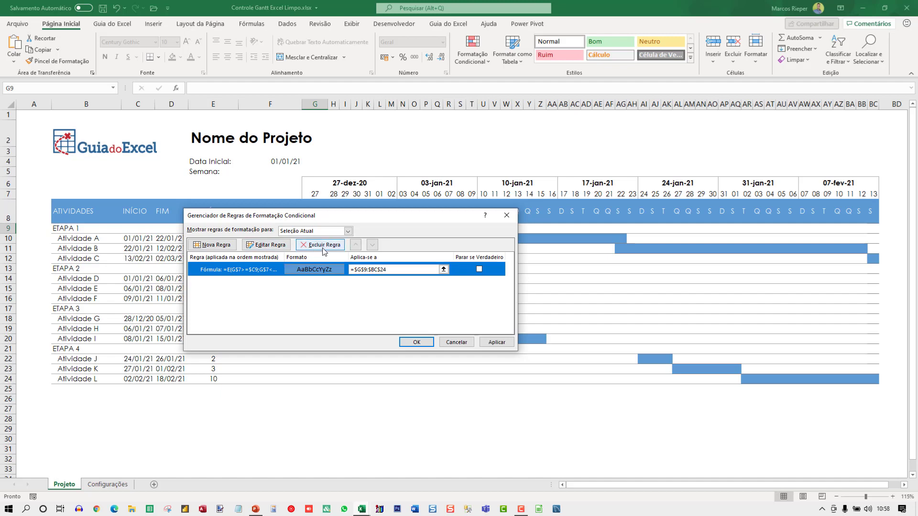
left_click(416, 343)
Edit the G9:BC24 conditional formatting rule to use a lighter gray border color and apply the rule
left_click(473, 53)
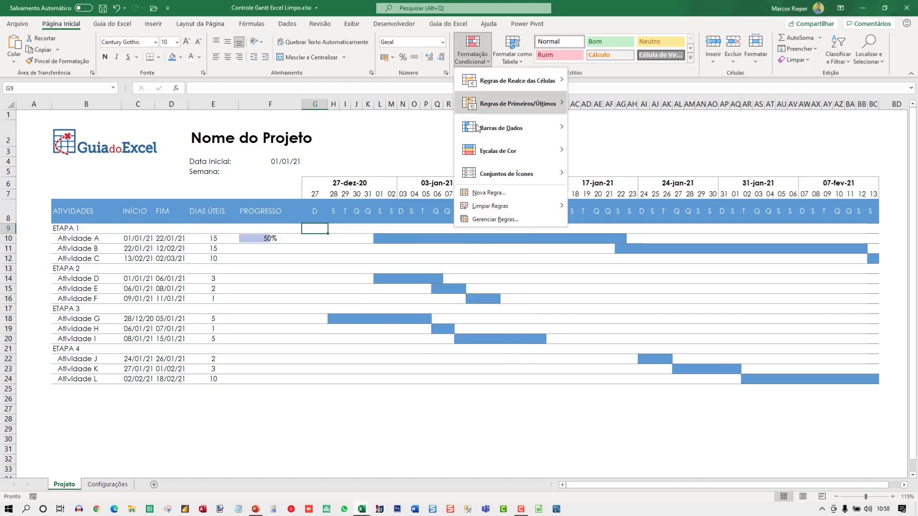
left_click(492, 220)
left_click(266, 247)
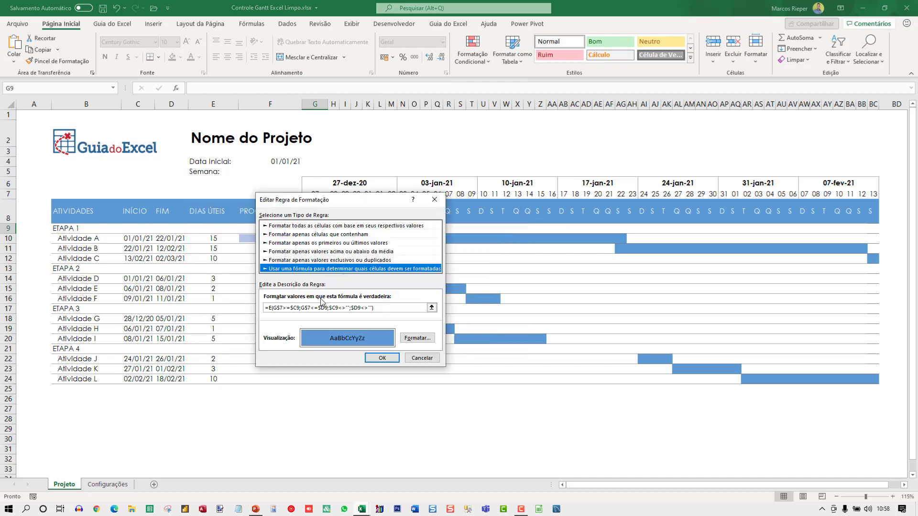
left_click(430, 337)
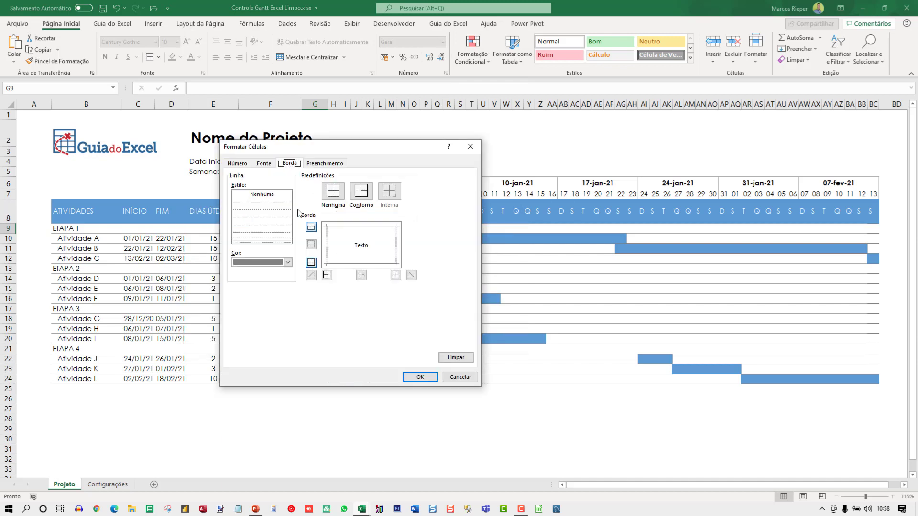
left_click(287, 262)
left_click(241, 331)
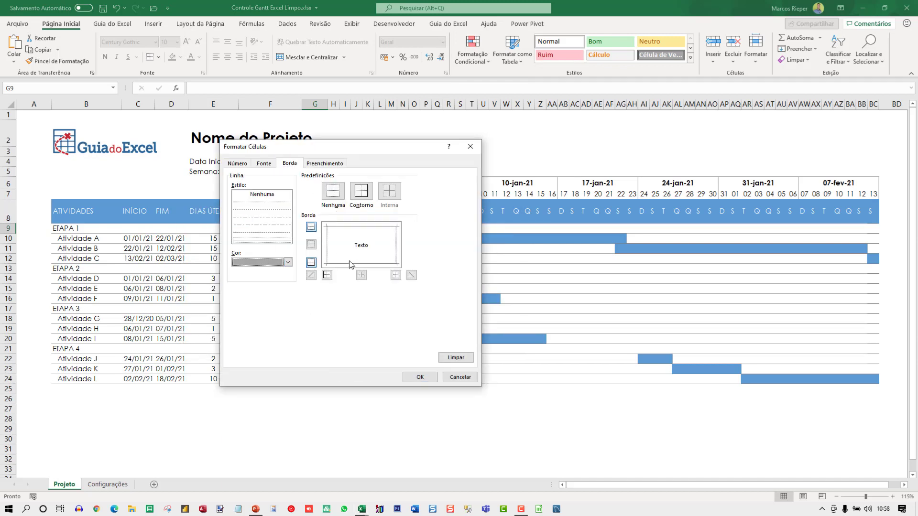
left_click(430, 378)
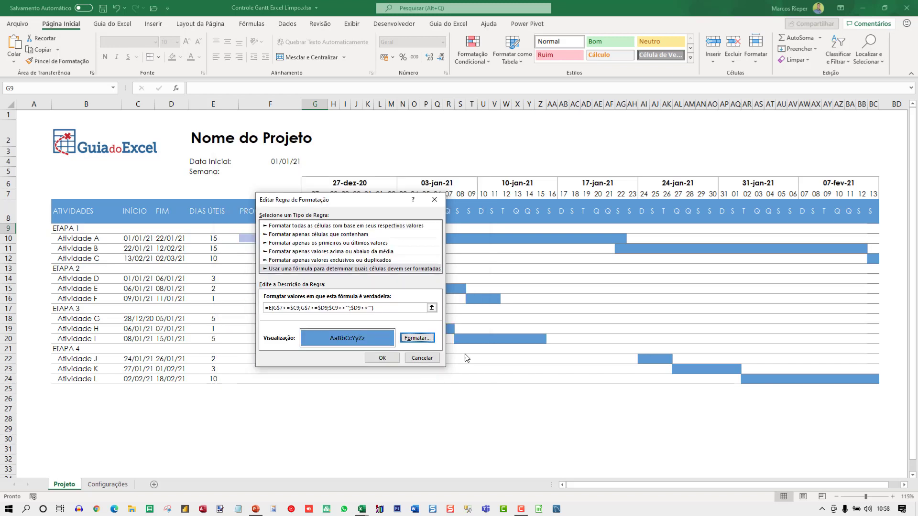
left_click(385, 355)
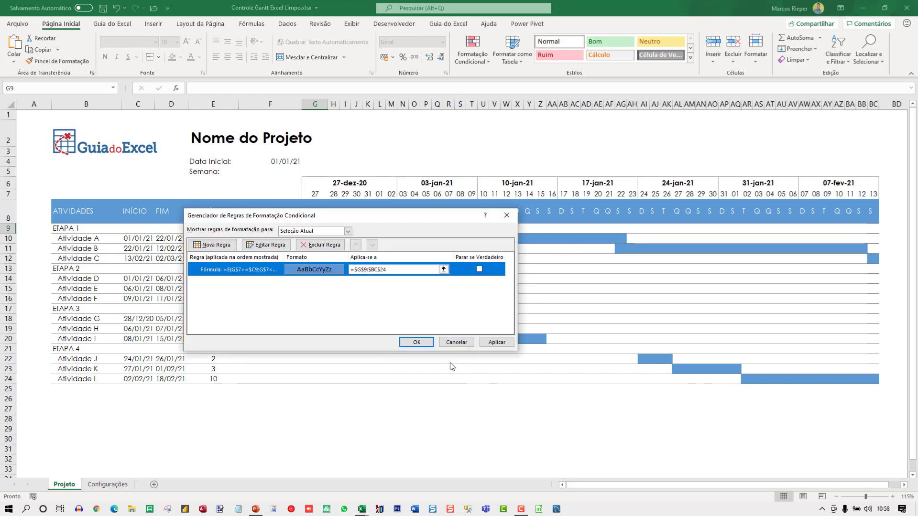
left_click(497, 342)
left_click(417, 342)
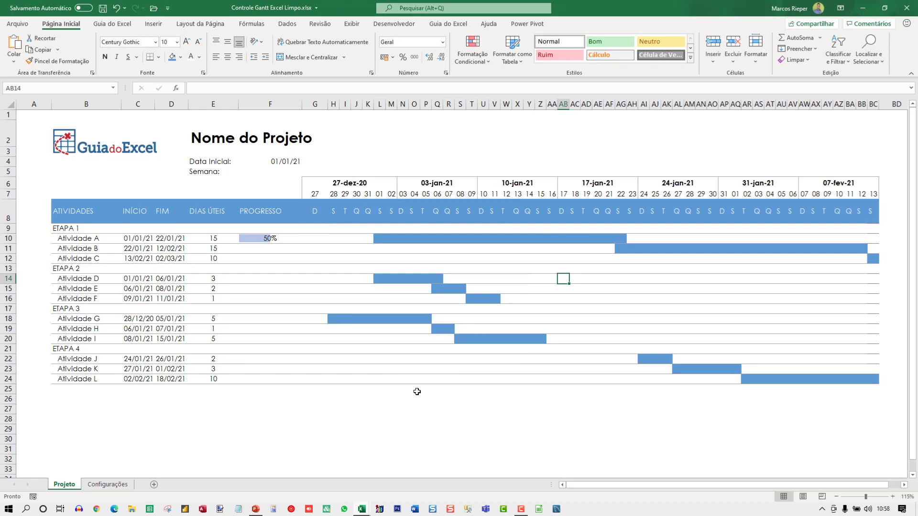
left_click(378, 239)
left_click_drag(377, 239, 529, 240)
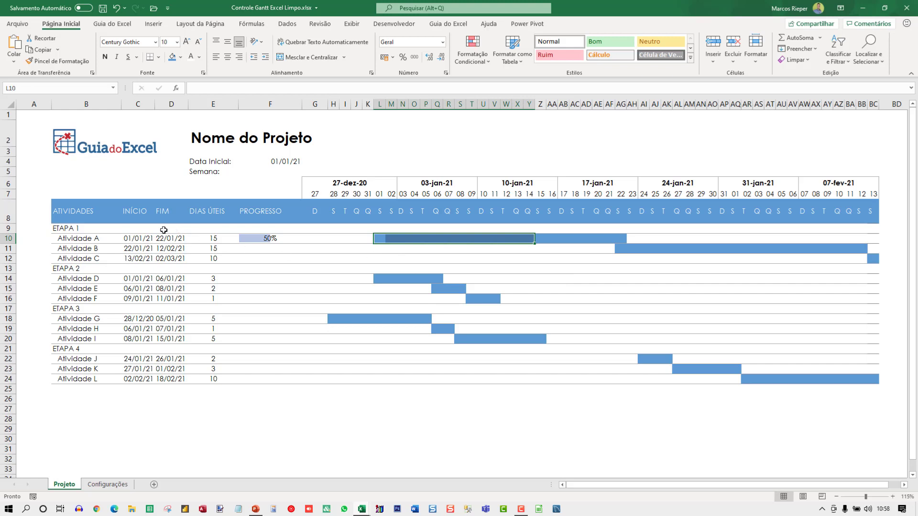
left_click(263, 240)
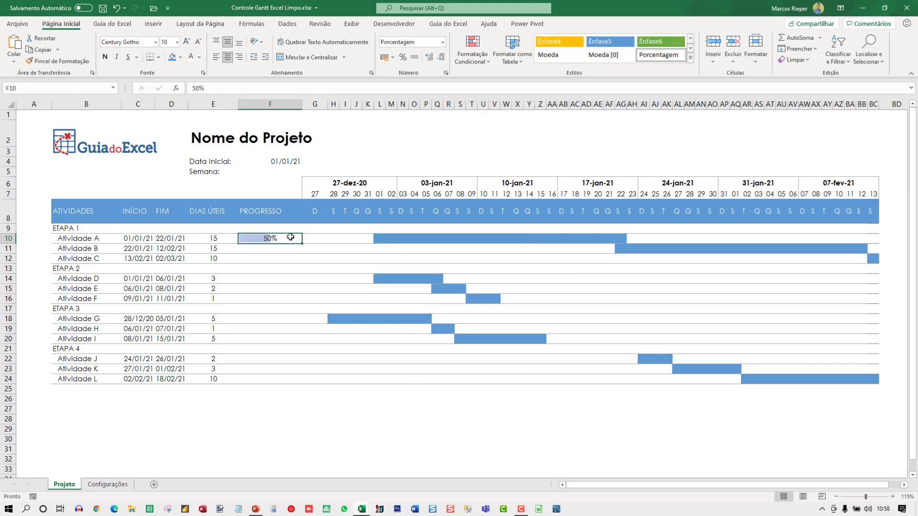
left_click_drag(379, 239, 537, 240)
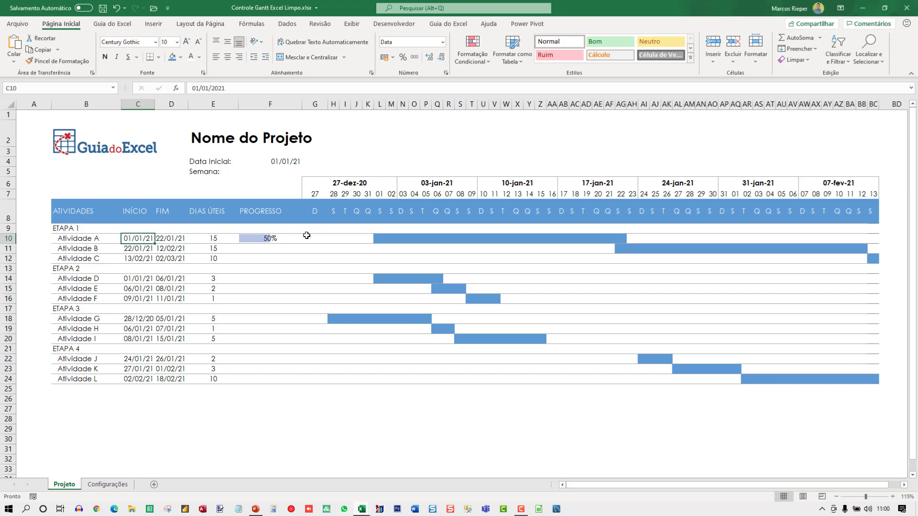
left_click(307, 236)
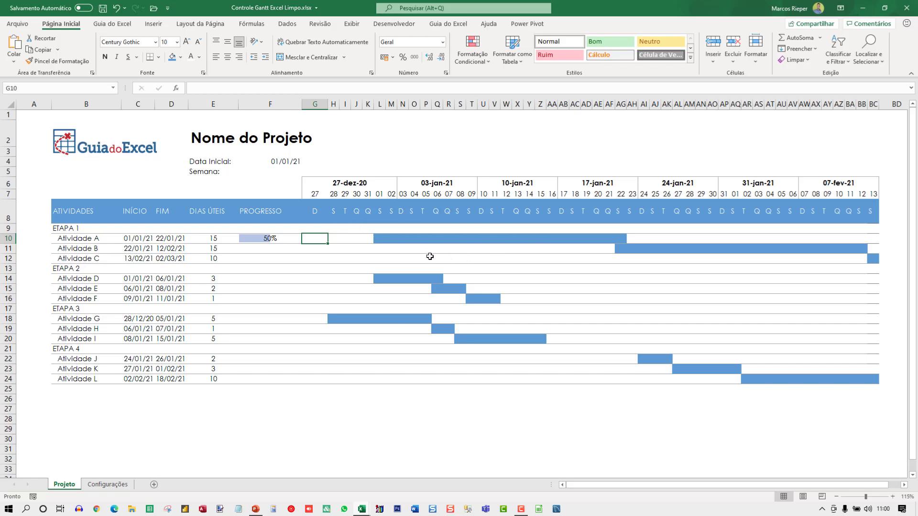
key("Right")
key("Right")
key("Right")
key("Right")
key("Right")
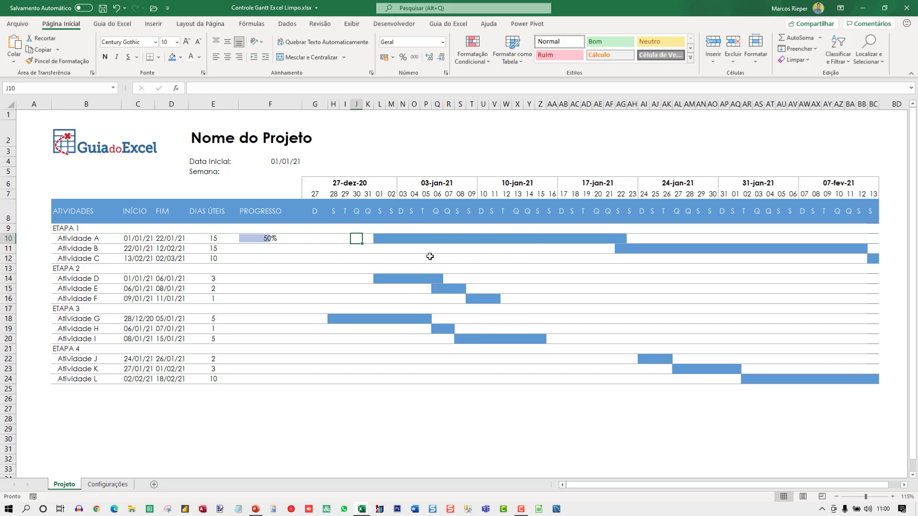
key("Left")
key("Left")
key("Left")
key("Left")
key("Left")
key("Left")
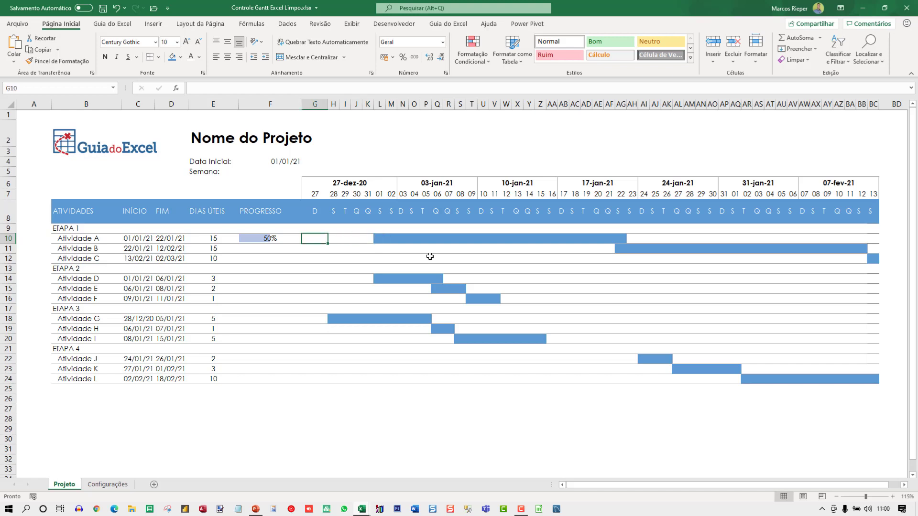
key("Right")
type("=SE")
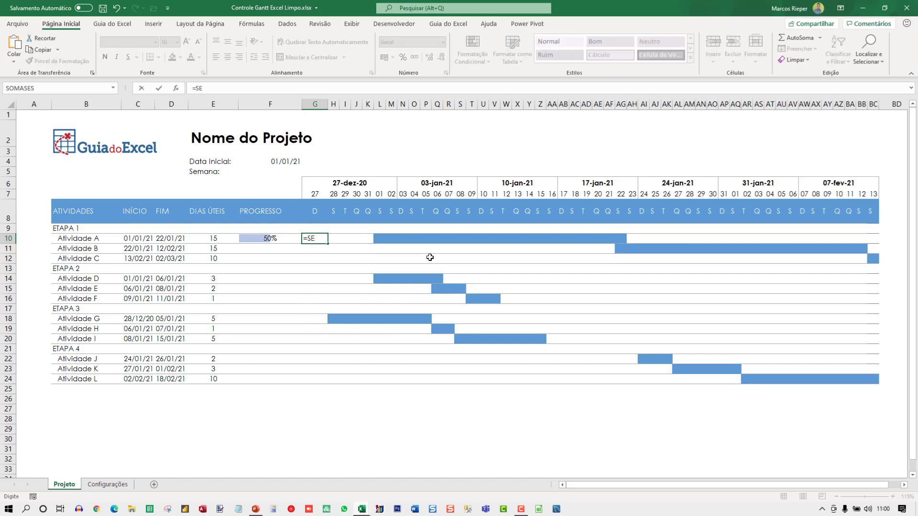
key("Escape")
Begin an SE formula in G10 that tests whether Atividade A's progress is above zero, using $F10>0
scroll(412, 266, "up", 3)
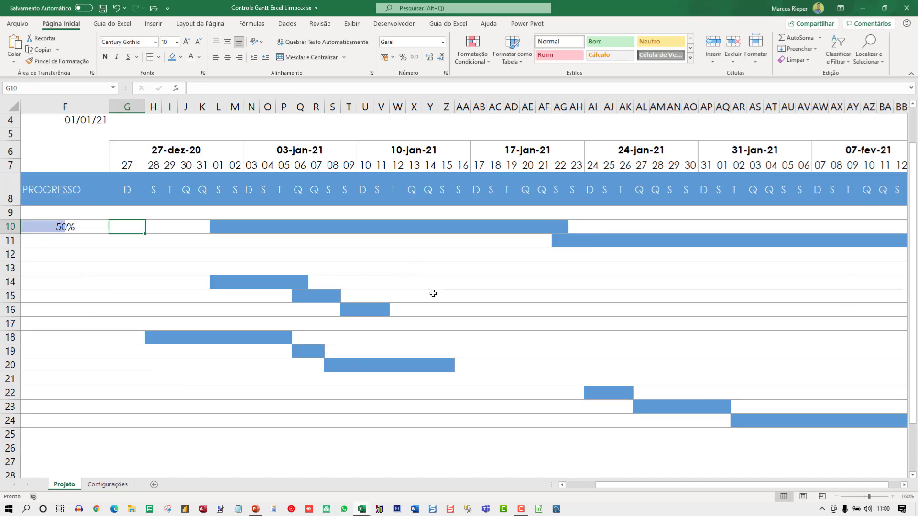
key("shift+Home")
key("Up")
key("Down")
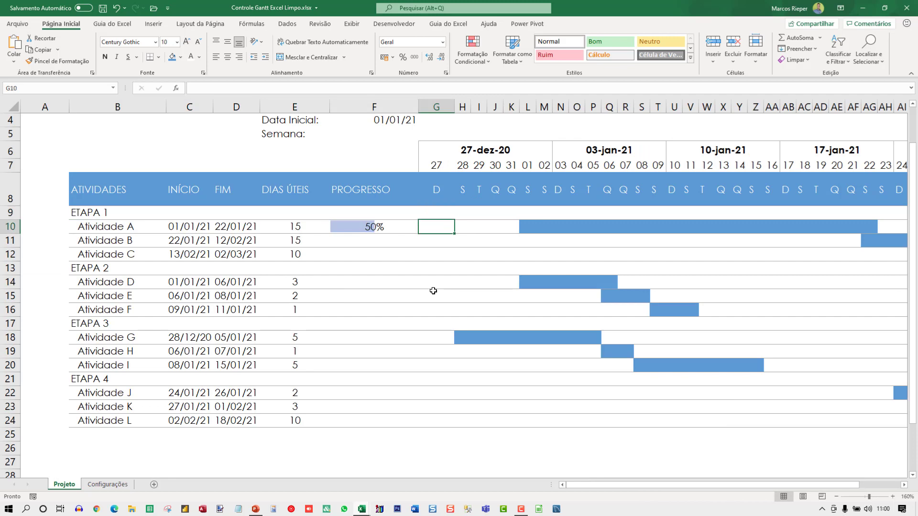
scroll(433, 291, "up", 1)
type("=SE(")
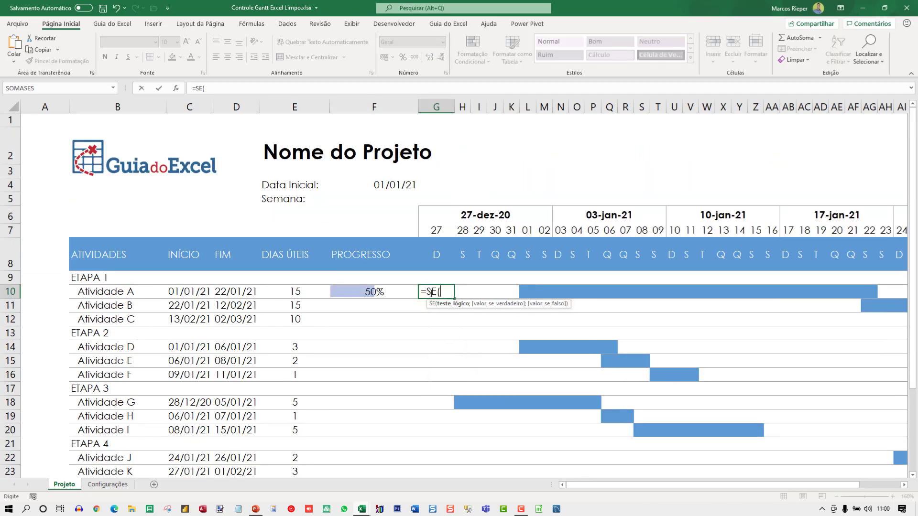
left_click(395, 185)
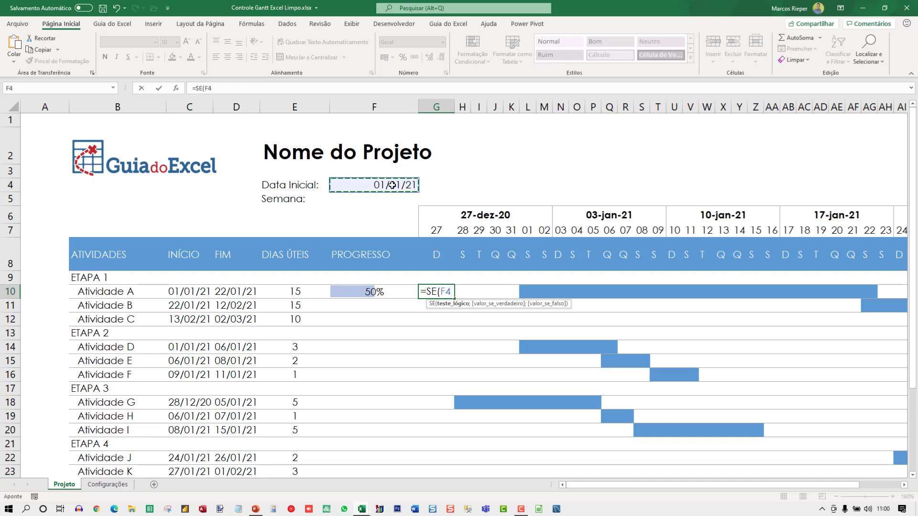
left_click(373, 297)
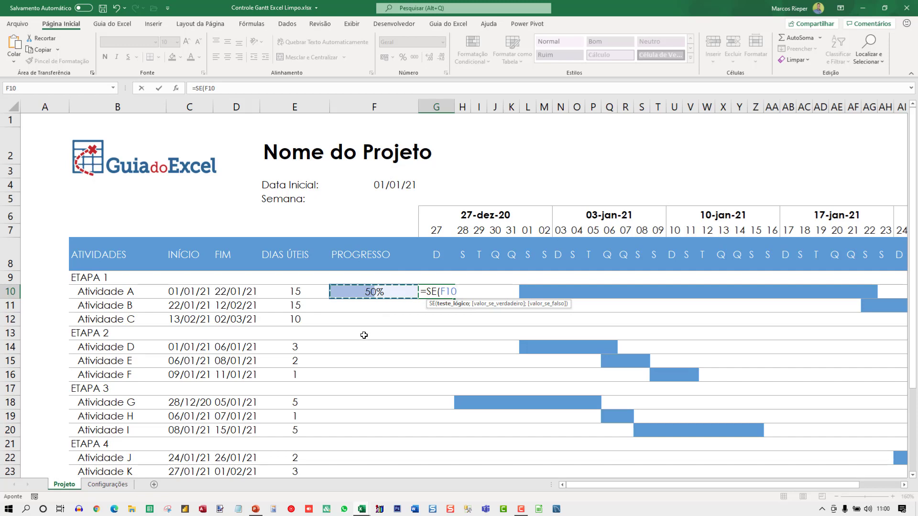
key("F4")
key("F4")
key("F4")
type(">")
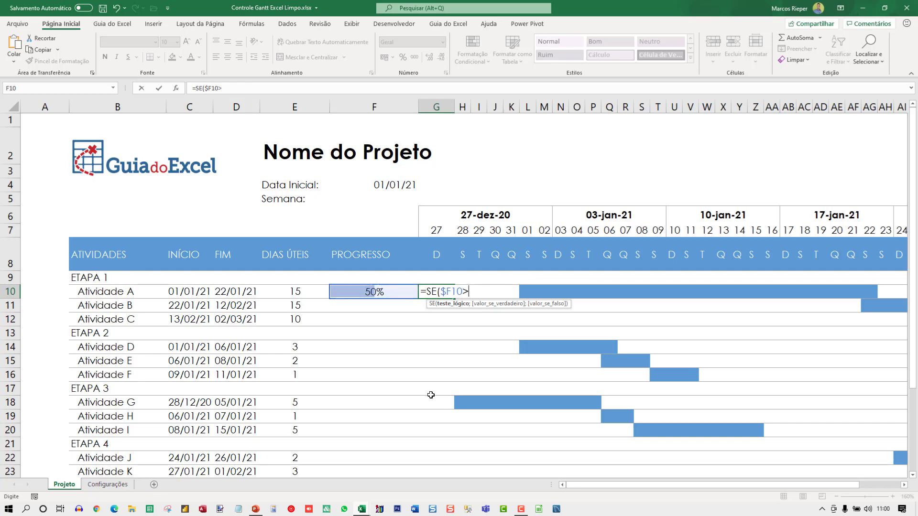
type("0;")
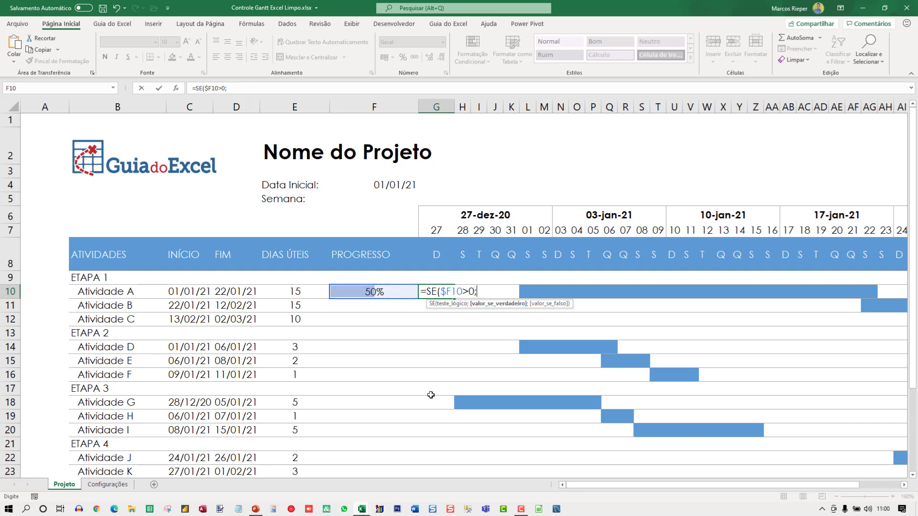
Start the formula's true value with Atividade A's start date, referenced as $C10
left_click(174, 294)
key("F4")
key("F4")
key("F4")
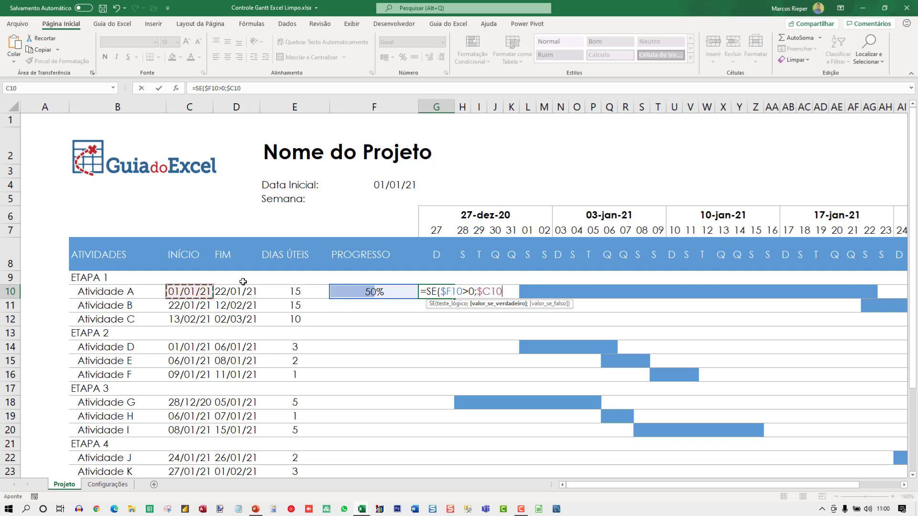
Add to the start date the days between end and start dates, using +(DIAS($D10;$C10)
type("+(DIAS")
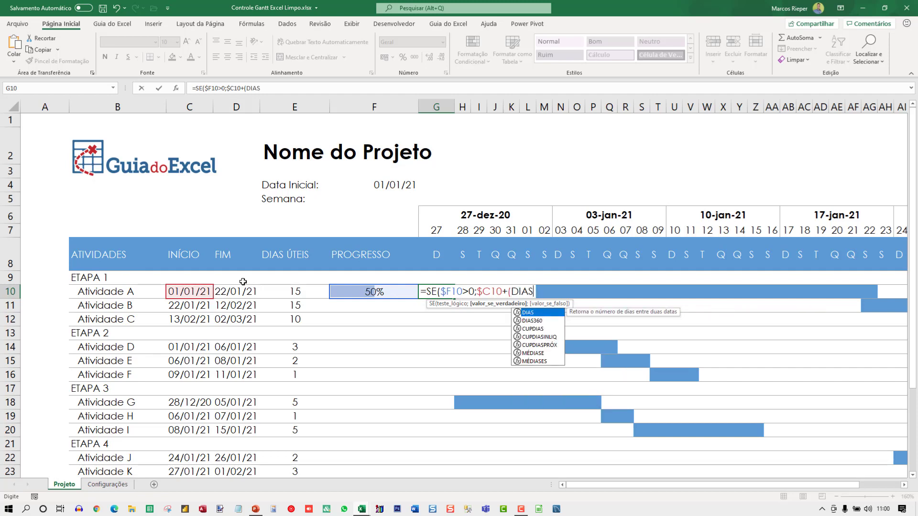
type("(")
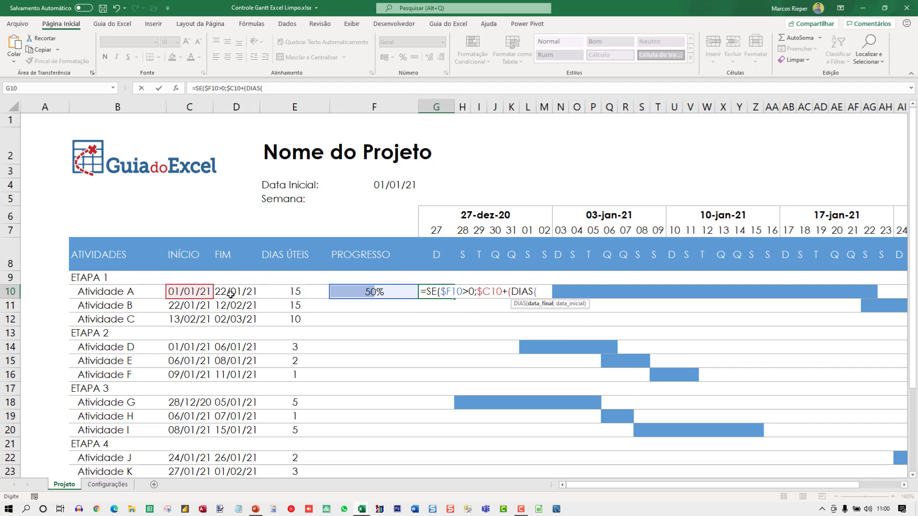
left_click(231, 294)
key("F4")
key("F4")
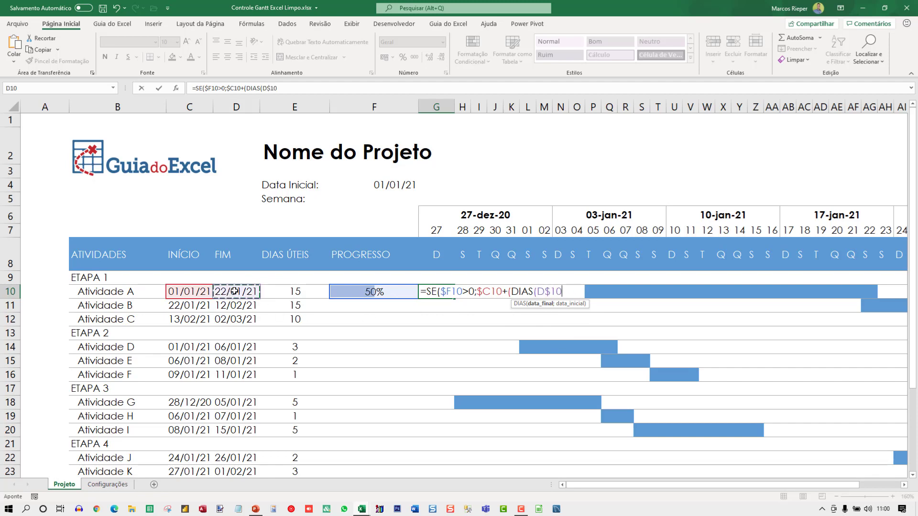
key("F4")
type(";")
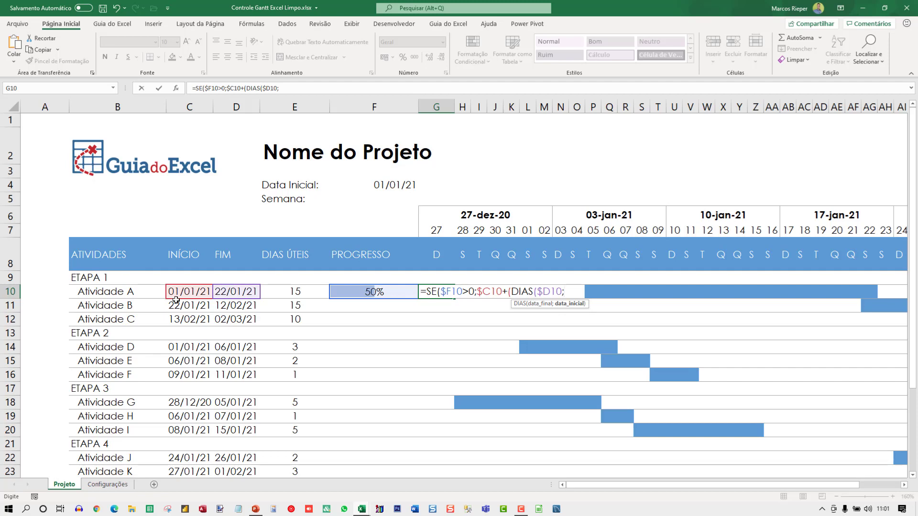
left_click(189, 293)
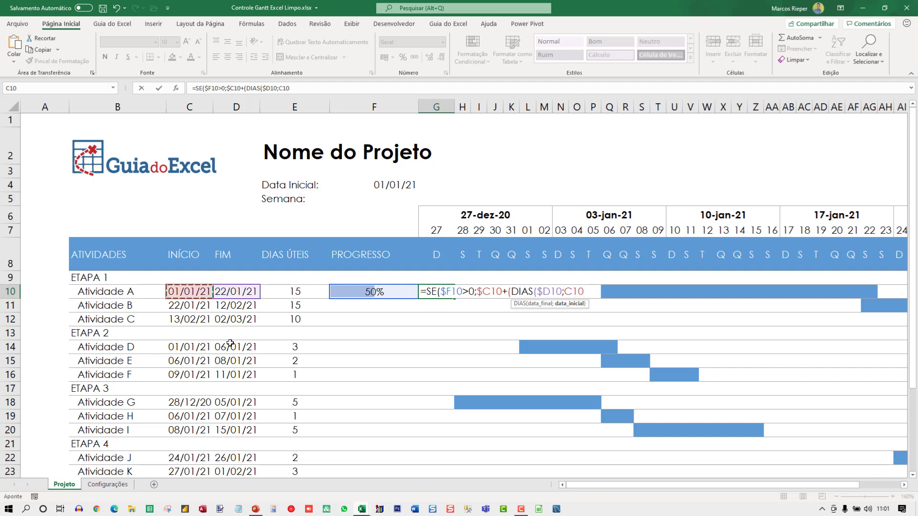
key("F4")
key("F4")
key("F4")
type(")")
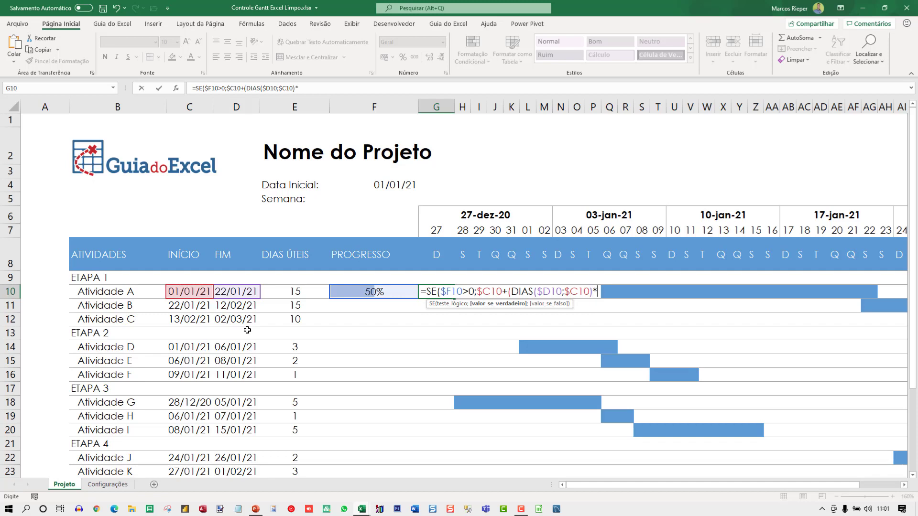
Multiply the day count by the progress in $F10, set the false value to 0, and commit the formula in G10
type("*")
left_click(361, 294)
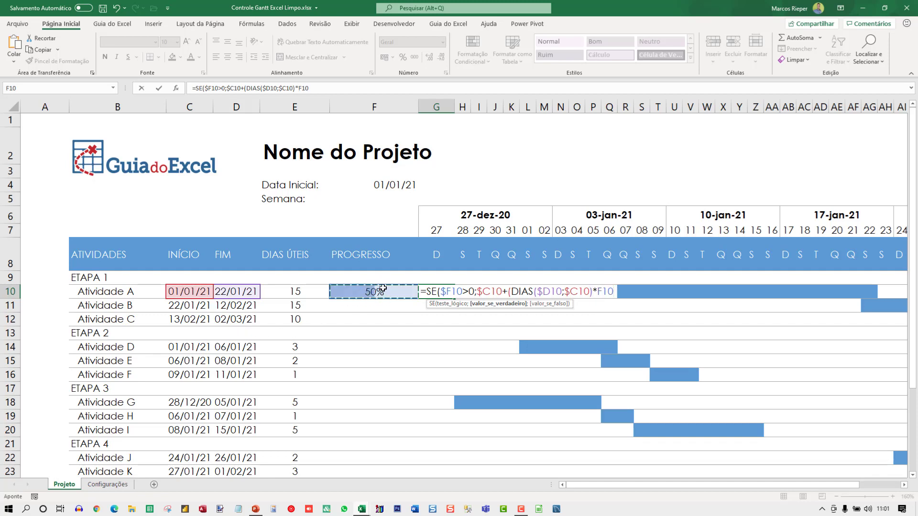
key("F4")
key("F4")
key("F4")
type(")")
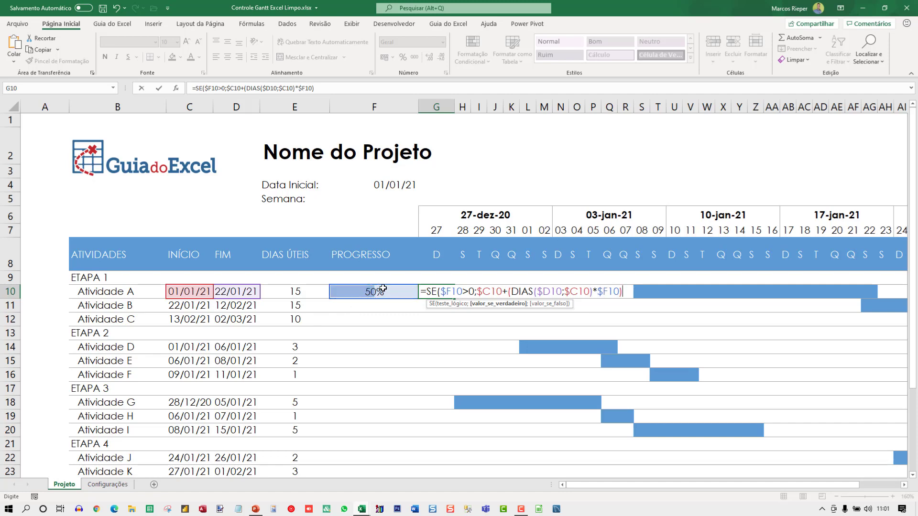
type(";")
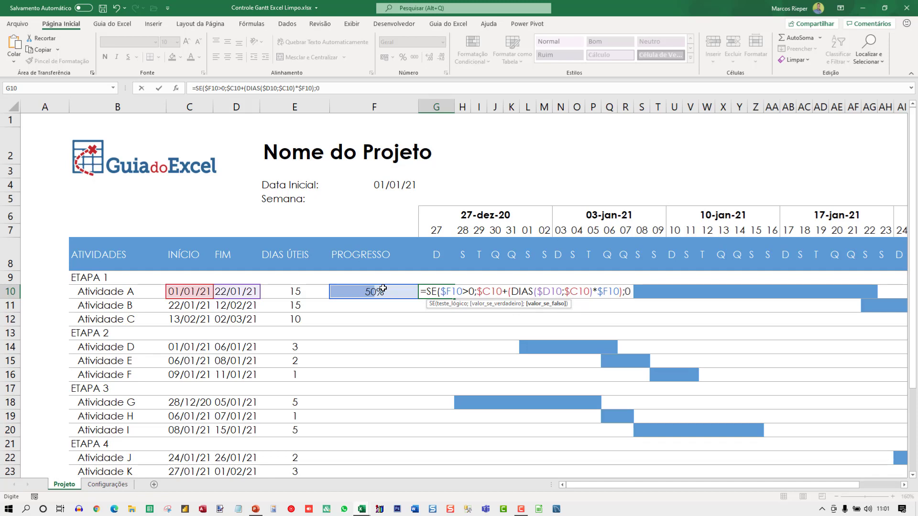
type("0)")
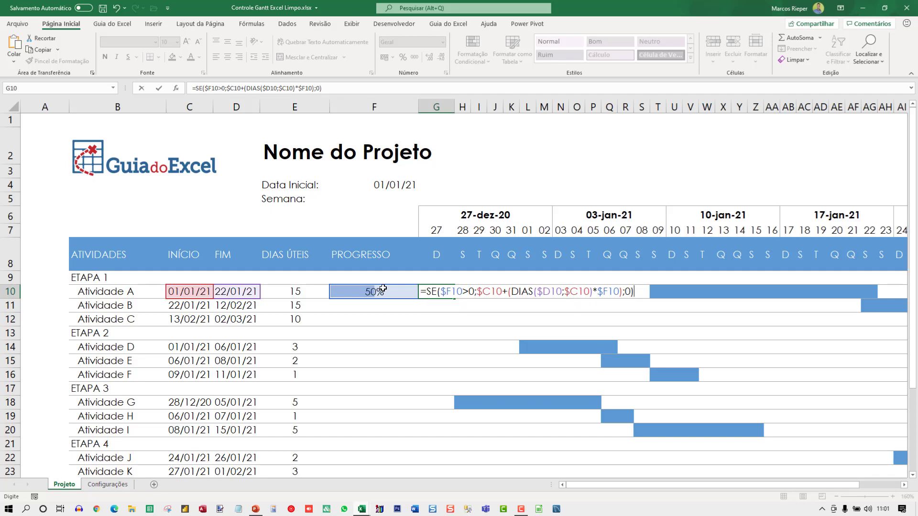
key("ctrl+Return")
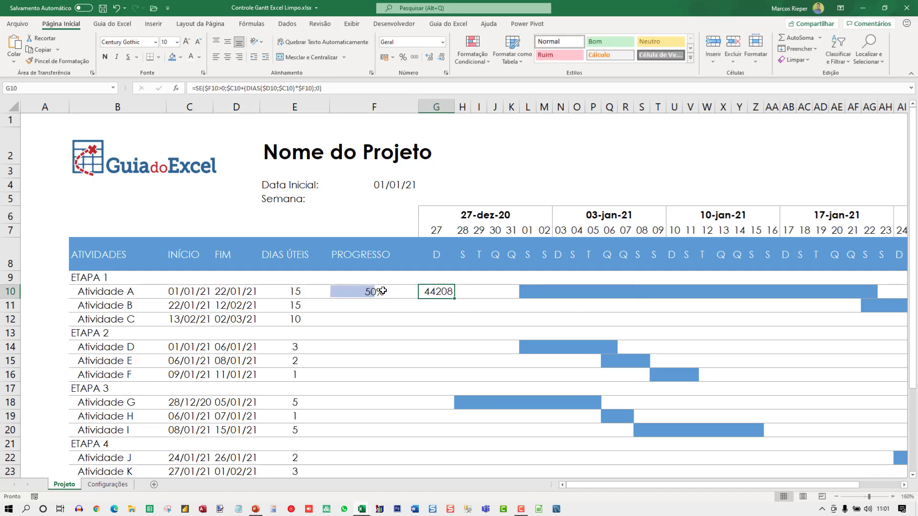
key("F2")
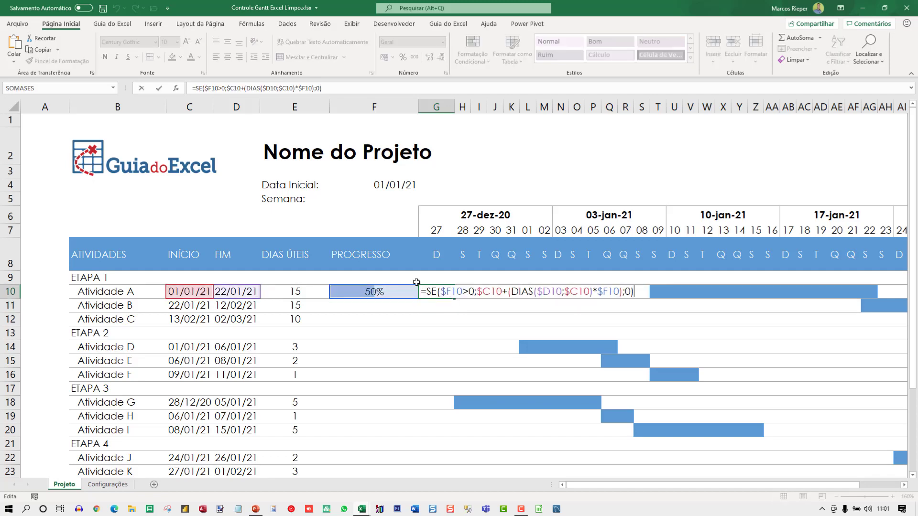
key("Escape")
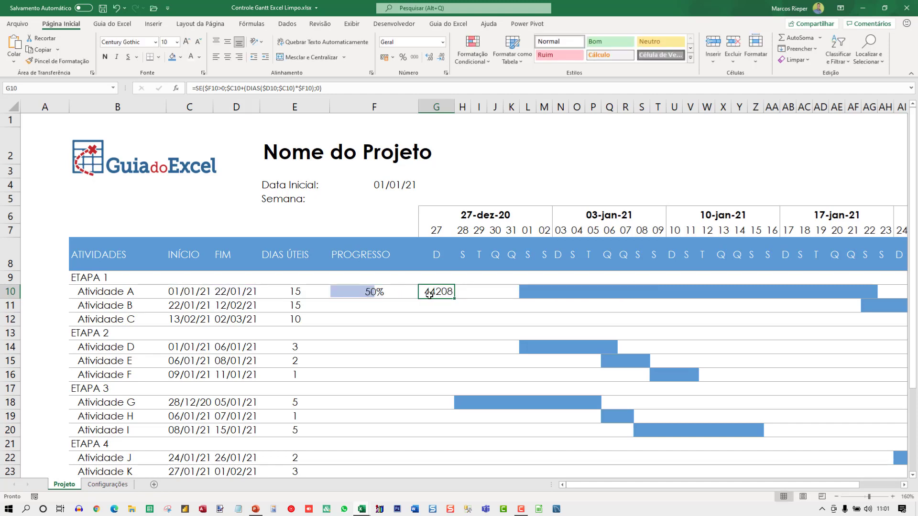
Format the result in G10 as a date using the 14/03/2012 type
key("ctrl+1")
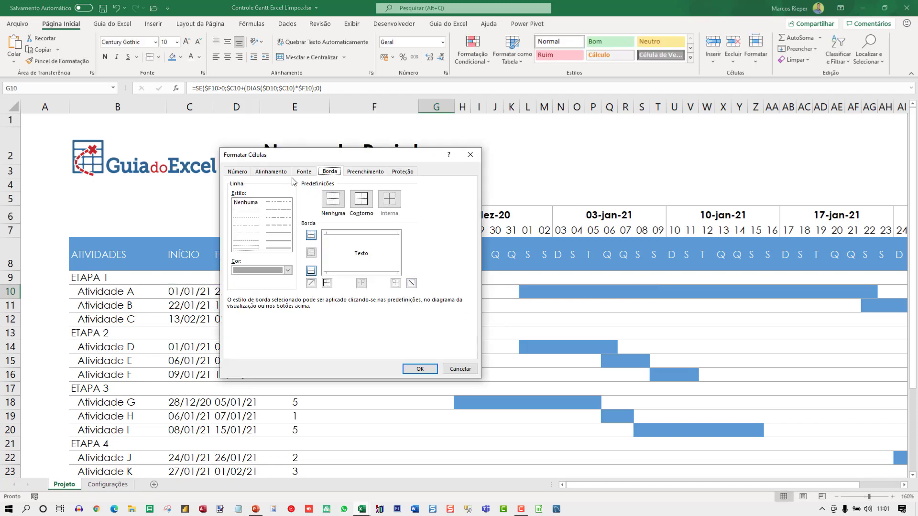
left_click(238, 173)
left_click(244, 226)
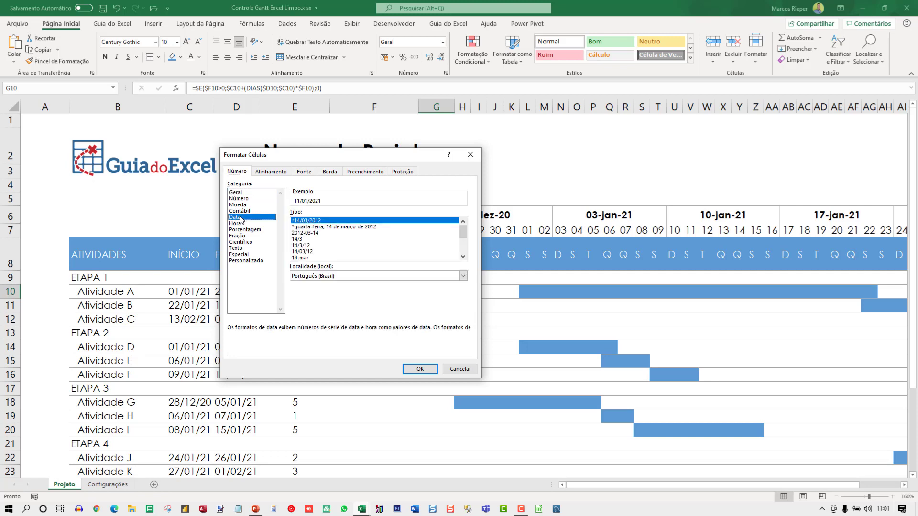
key("Return")
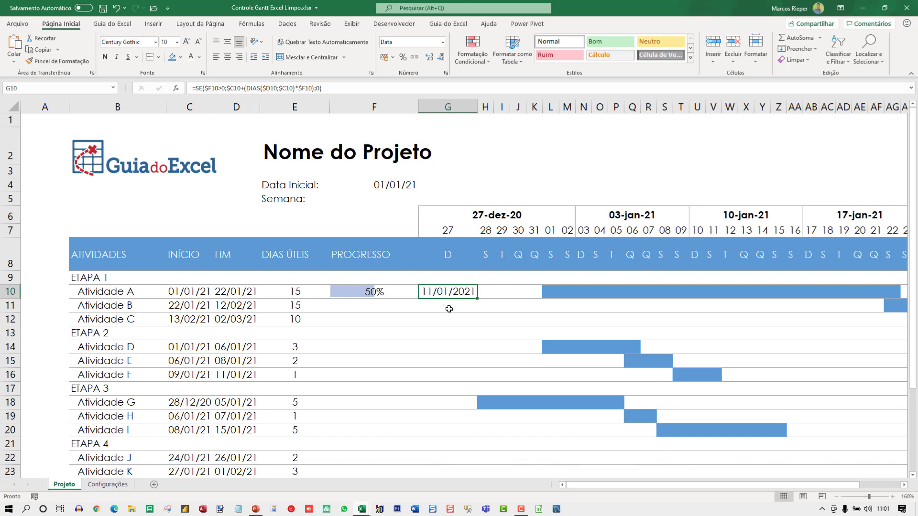
Select L10:V10 on Atividade A's bar to compare its extent with the date calculated in G10
left_click(723, 290)
left_click_drag(723, 290, 595, 295)
left_click(707, 291)
left_click_drag(707, 292, 544, 291)
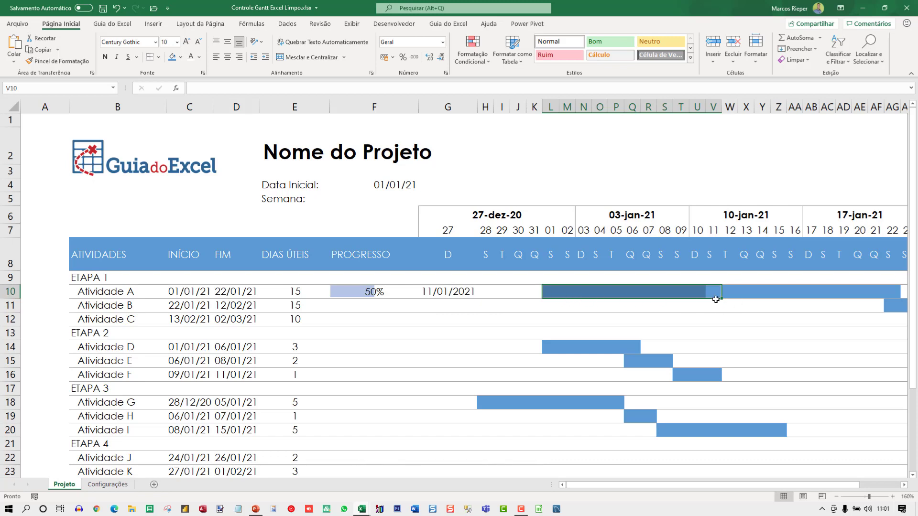
left_click(438, 290)
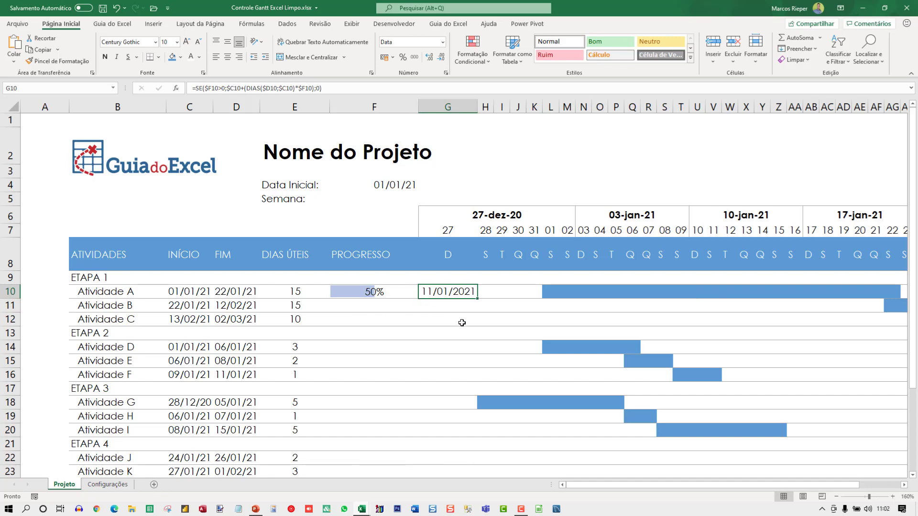
key("F2")
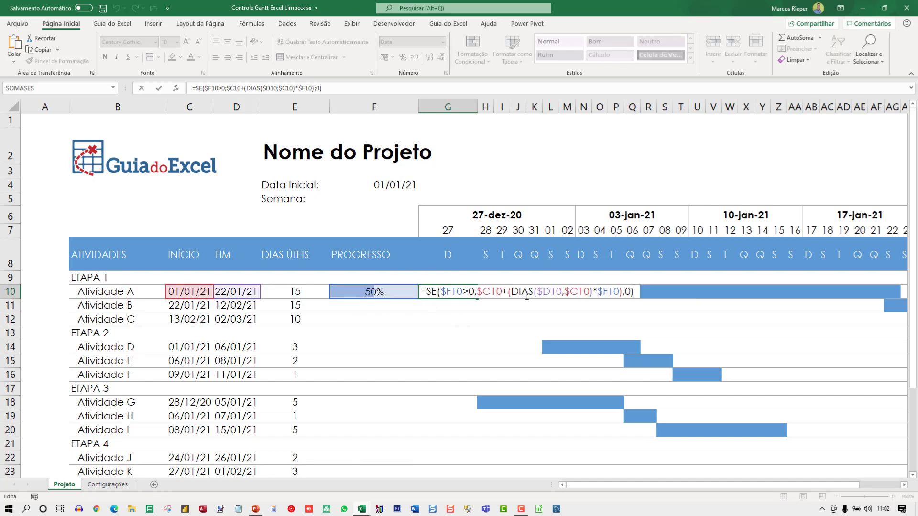
key("shift+Home")
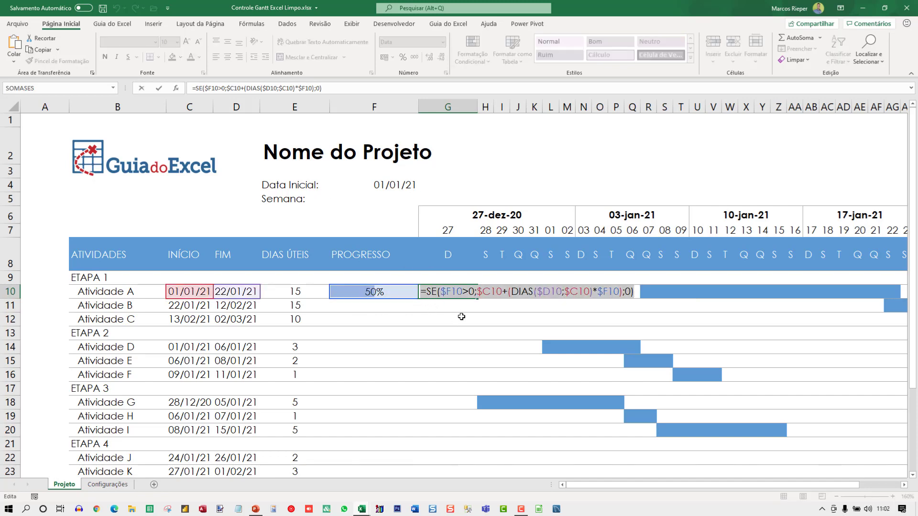
key("Escape")
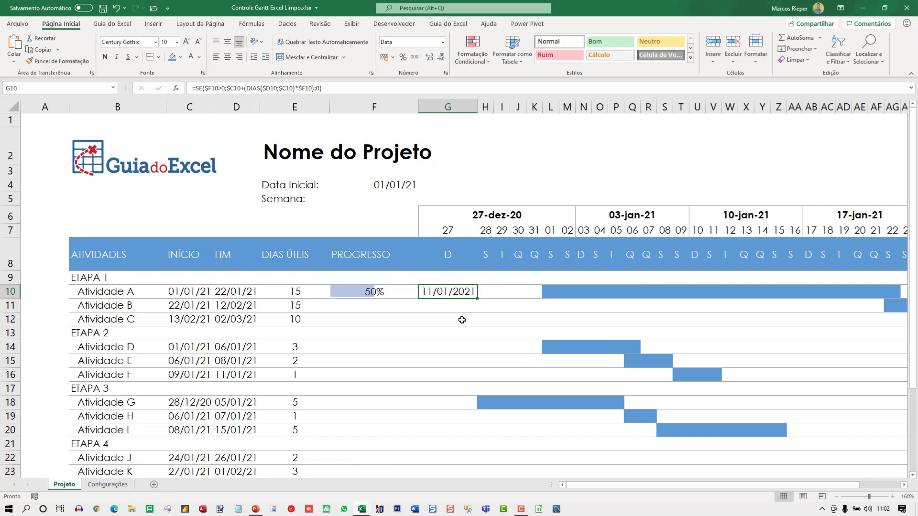
key("F2")
key("shift+Home")
key("Escape")
key("Up")
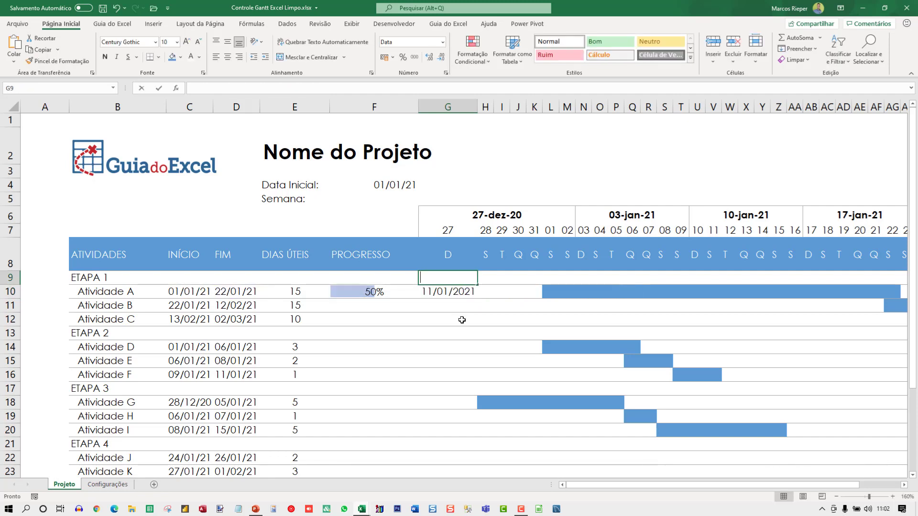
key("Escape")
Copy the progress date formula from G10 into G9 so its references point to row 9, and clear G10
key("Down")
key("ctrl+c")
key("Up")
key("ctrl+v")
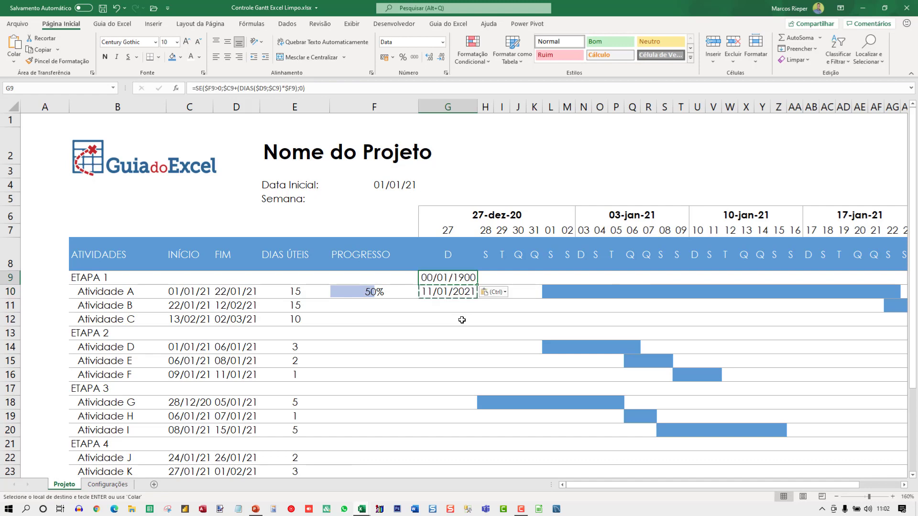
key("Escape")
Copy the full text of the SE formula in G9 without altering the cell
key("F2")
key("shift+Home")
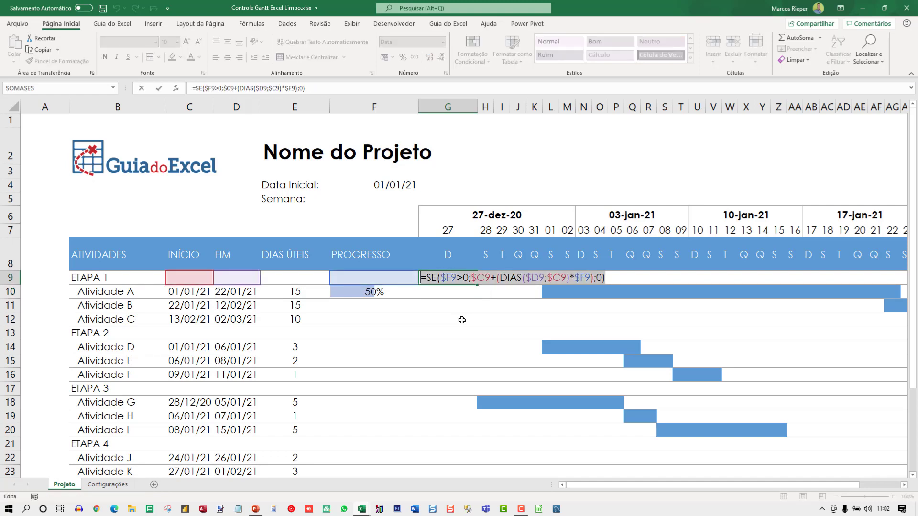
key("ctrl+c")
key("Escape")
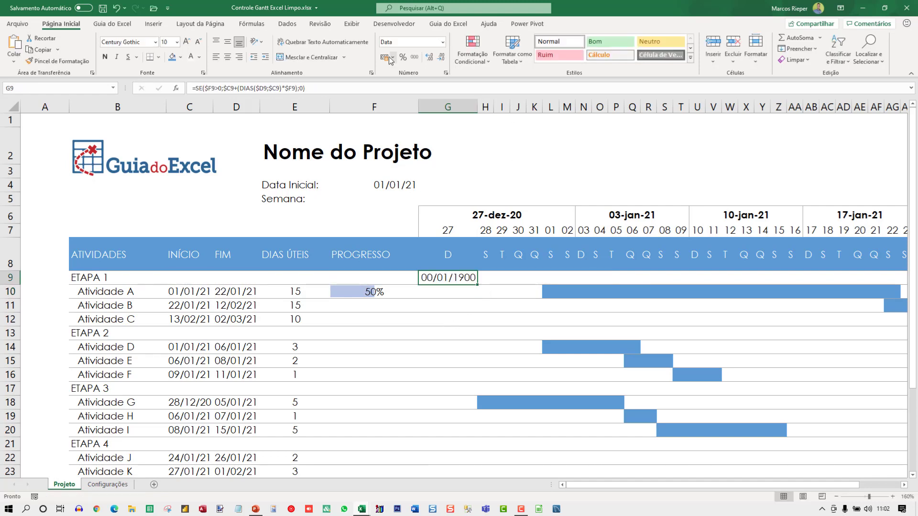
Delete the existing defined name data_progresso, whose formula has broken references
left_click(287, 25)
left_click(259, 25)
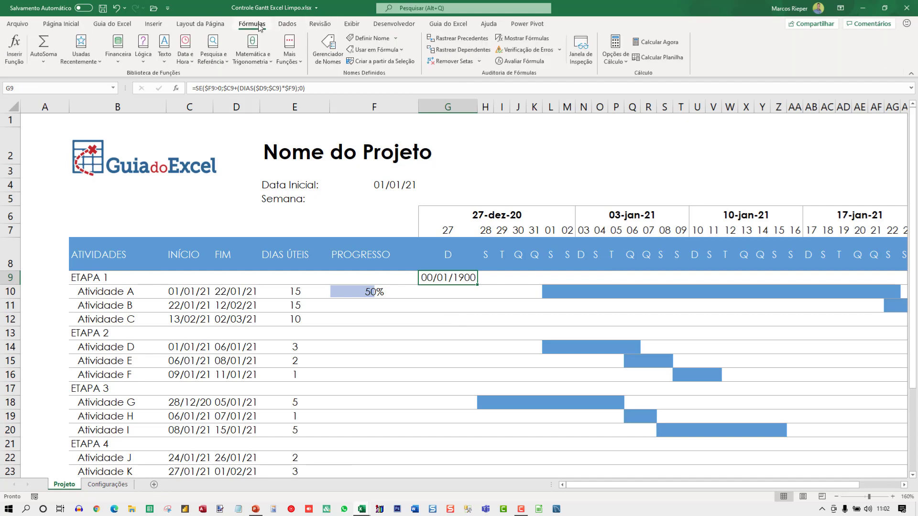
left_click(335, 54)
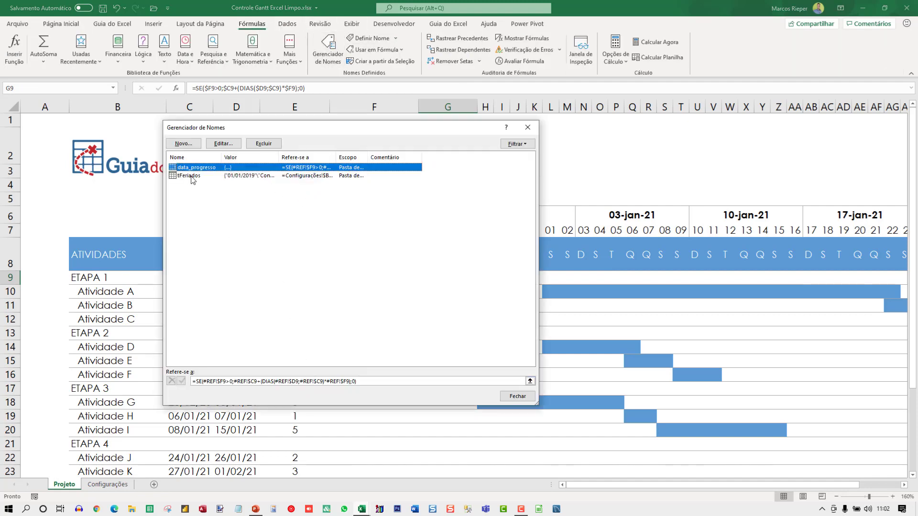
left_click(264, 143)
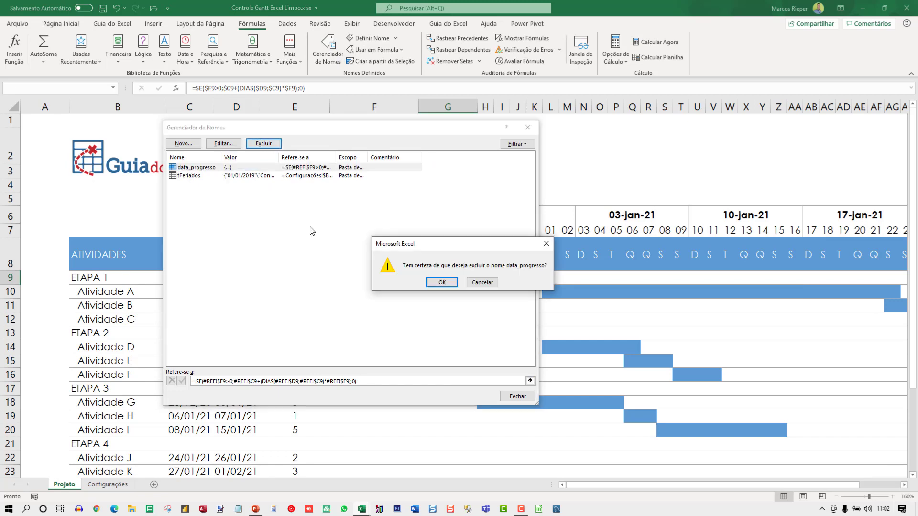
left_click(442, 283)
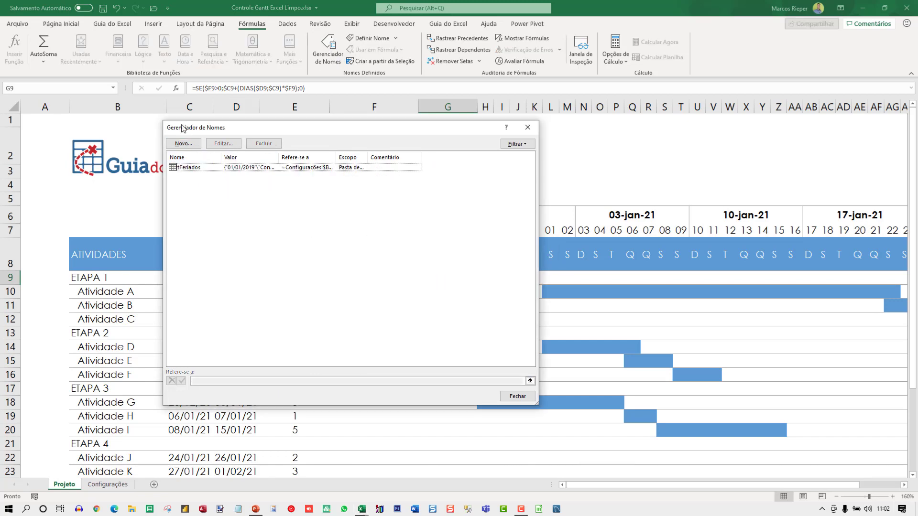
Define a workbook-scoped name data_progresso that refers to =SE($F9>0;$C9+(DIAS($D9;$C9)*$F9);0)
left_click(183, 144)
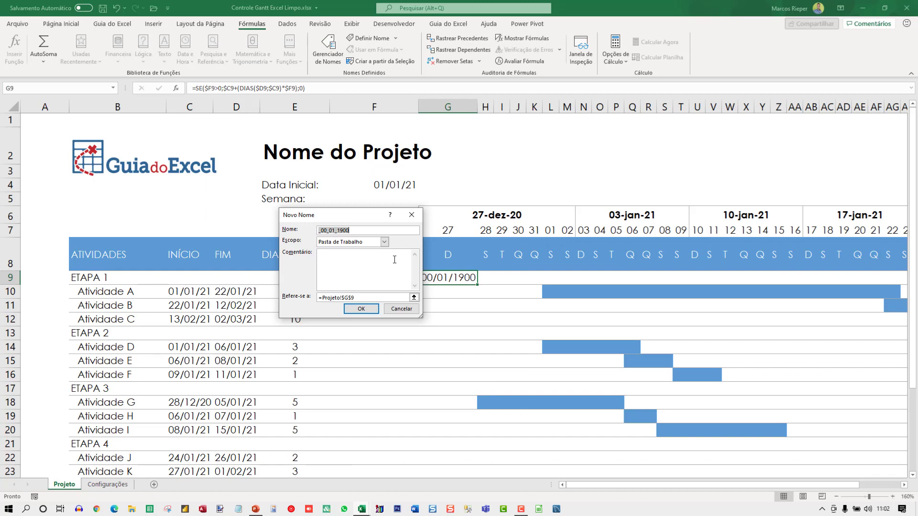
type("DA")
left_click_drag(421, 316, 564, 399)
left_click_drag(366, 381, 320, 381)
key("ctrl+v")
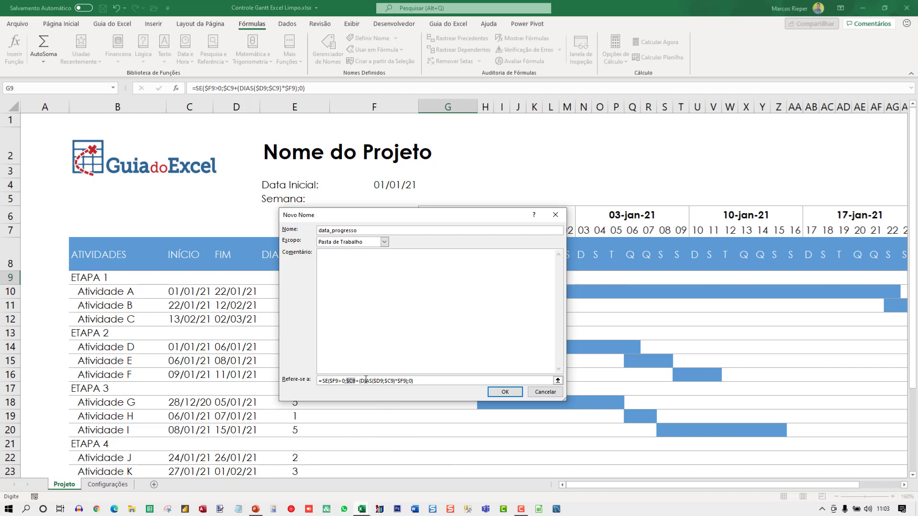
double_click(350, 381)
left_click(505, 392)
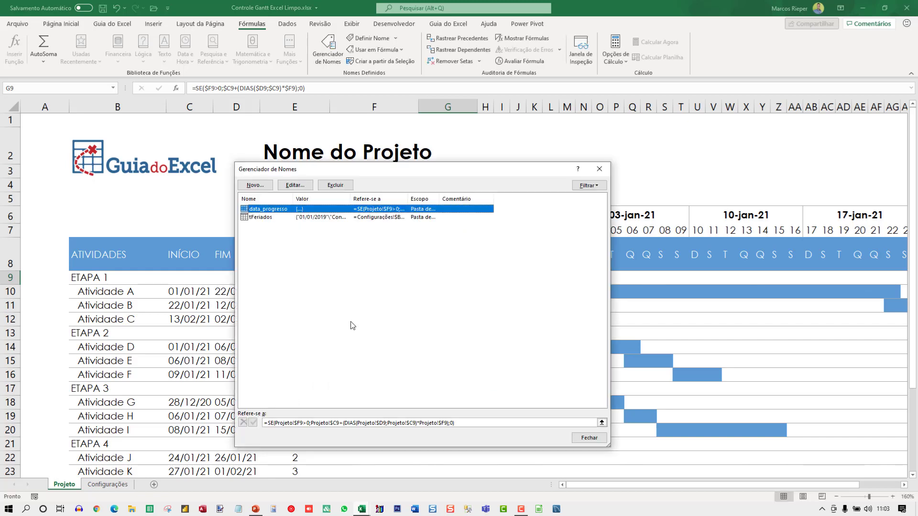
left_click(590, 437)
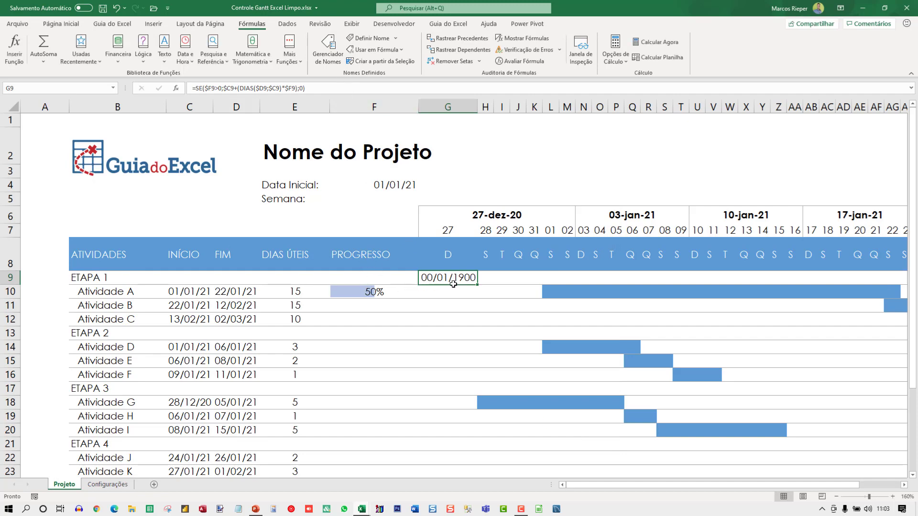
Clear G9 and start a formula-based conditional formatting rule for the Gantt area G9:BC24
key("Delete")
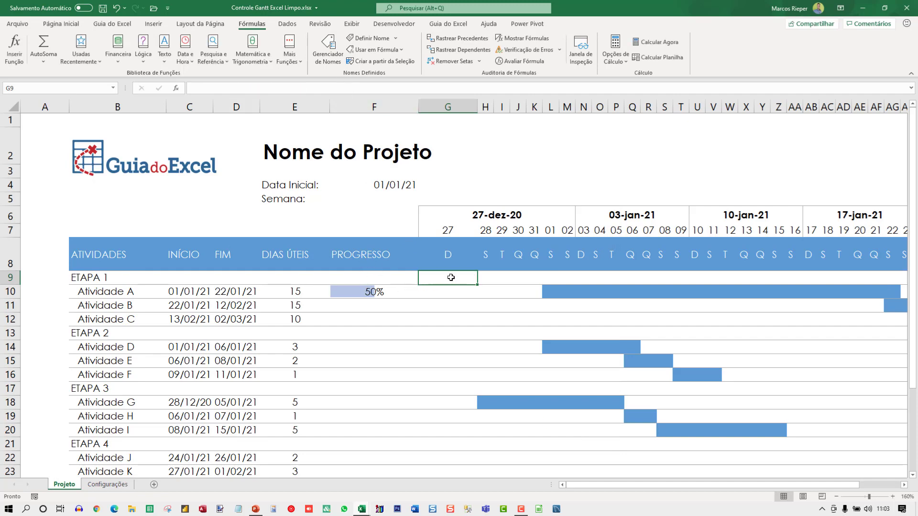
scroll(440, 293, "down", 3)
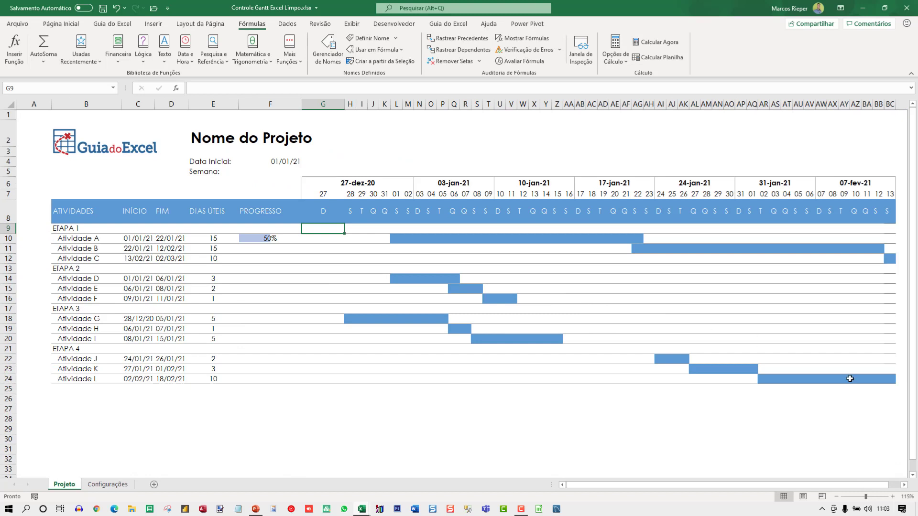
left_click(900, 380, "shift")
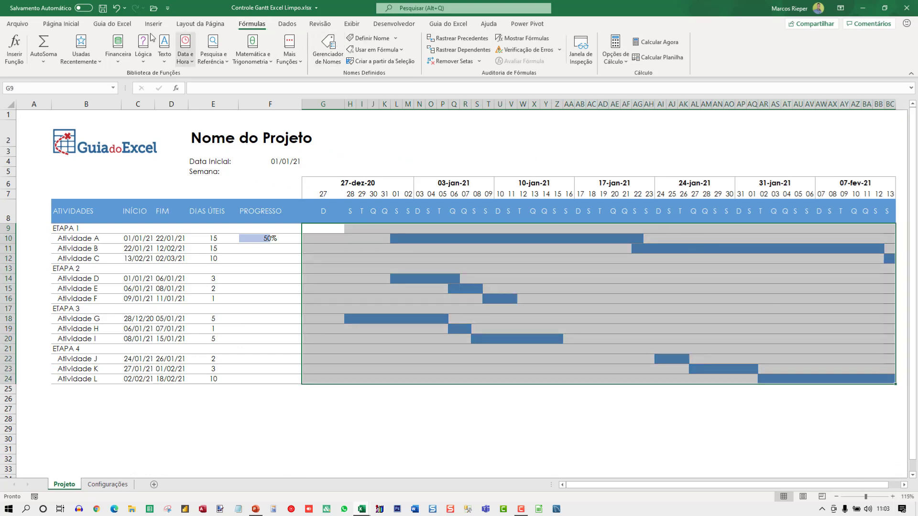
left_click(66, 26)
left_click(472, 53)
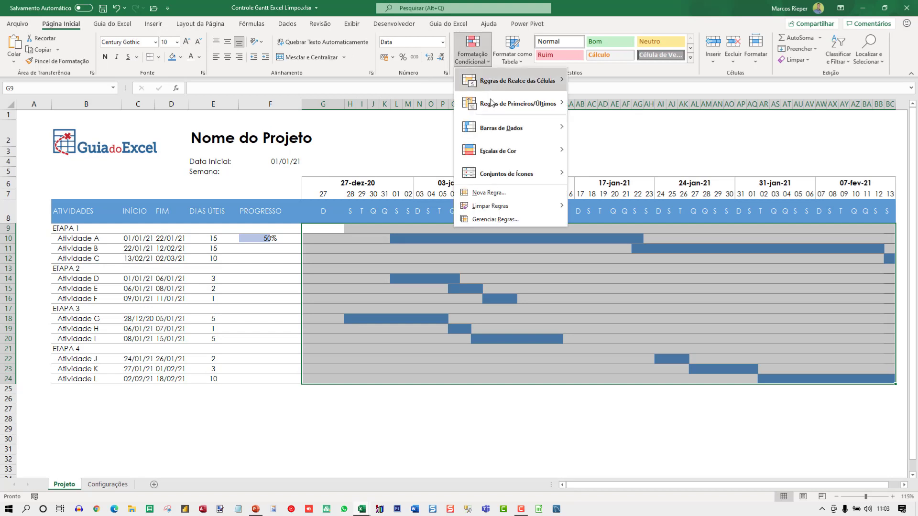
left_click(489, 193)
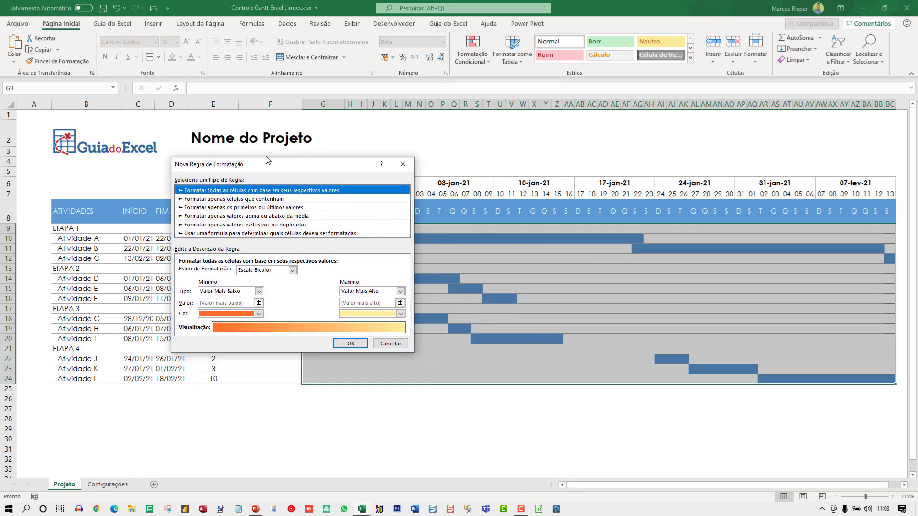
left_click(210, 229)
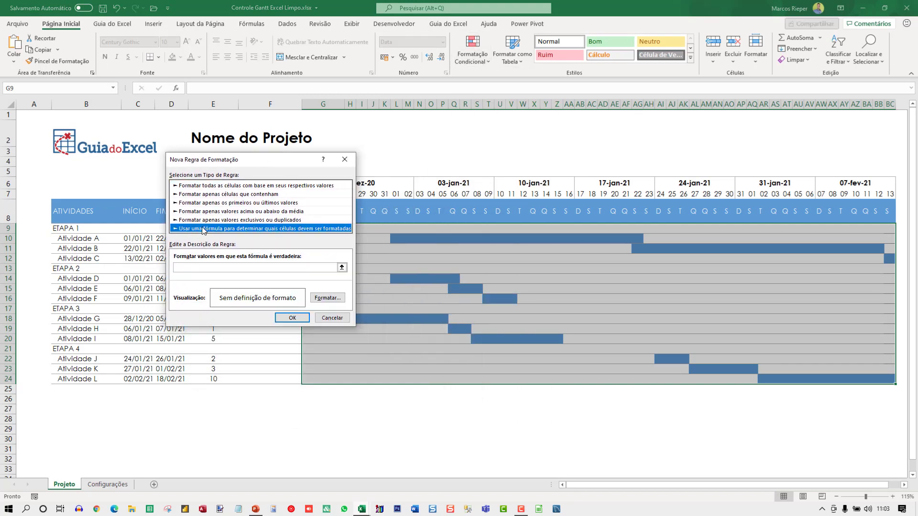
Begin the rule's E formula with the conditions that start and end dates are filled in: $C9<>"" and $D9<>""
left_click(192, 267)
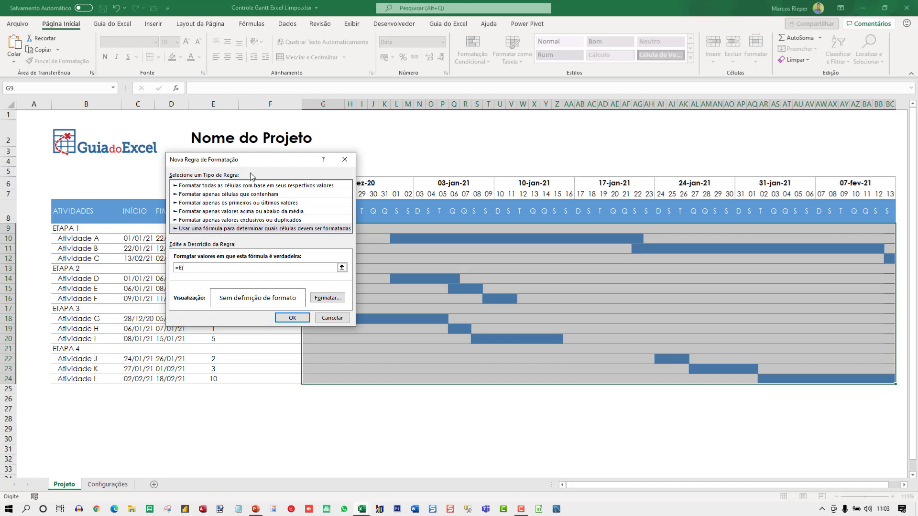
left_click_drag(238, 161, 422, 282)
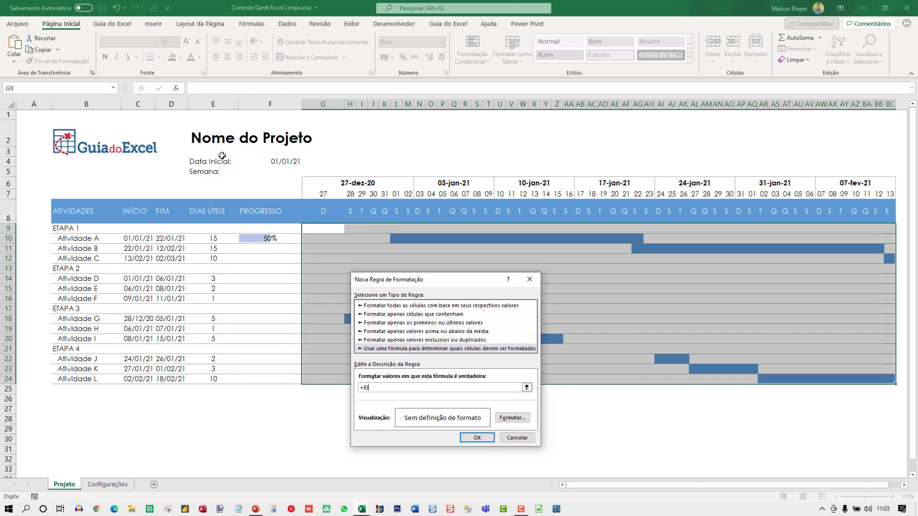
type("(")
left_click(135, 228)
type("<>\"\";")
left_click(171, 229)
key("F4")
key("F4")
type("<>")
Add the condition G$7<=data_progresso to the rule formula, locking only the row of the timeline date
left_click(322, 194)
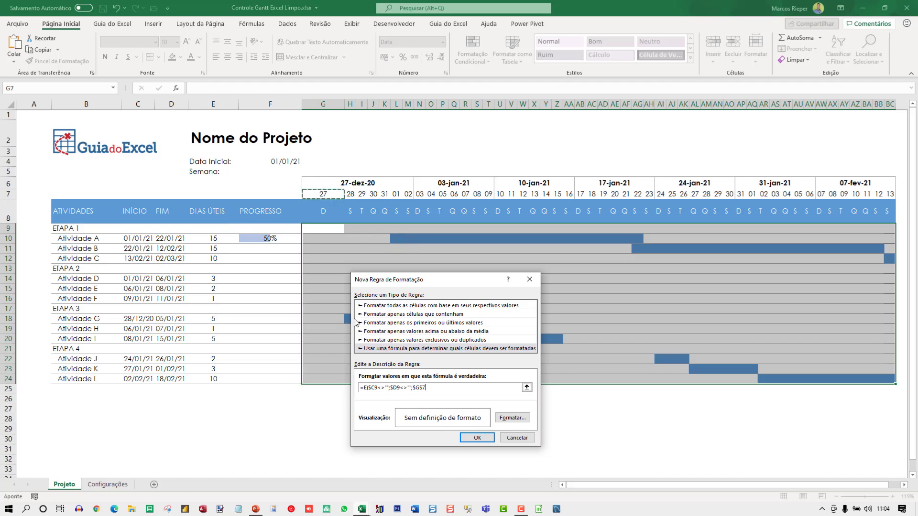
key("F4")
key("F4")
key("F4")
key("F4")
key("F4")
key("F4")
key("F4")
type("<=data_progresso;")
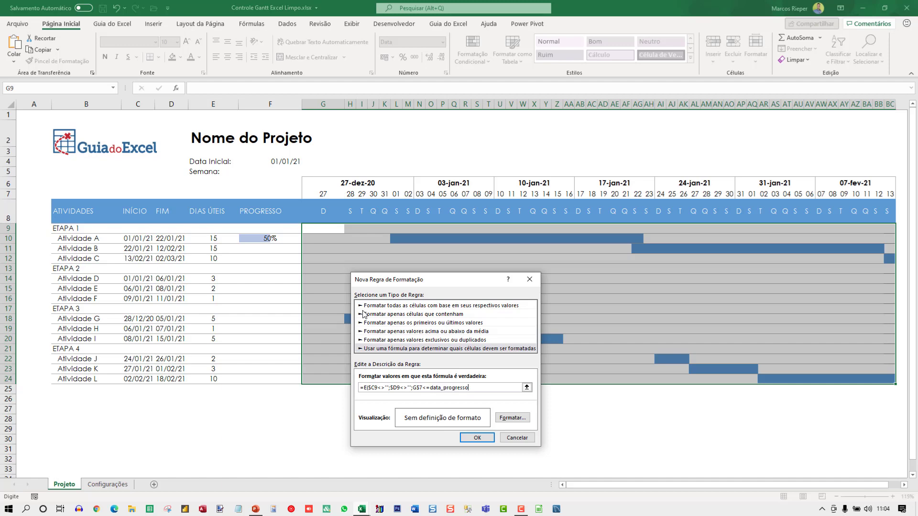
Add the condition that the timeline date is on or after the start date, G$7>=$C9
left_click(322, 198)
key("F4")
type(">=")
left_click(146, 228)
type(";")
Complete the rule formula with the end-date condition G$7<=$D9, close the E function, and review the conditions
left_click(319, 194)
key("F4")
key("F4")
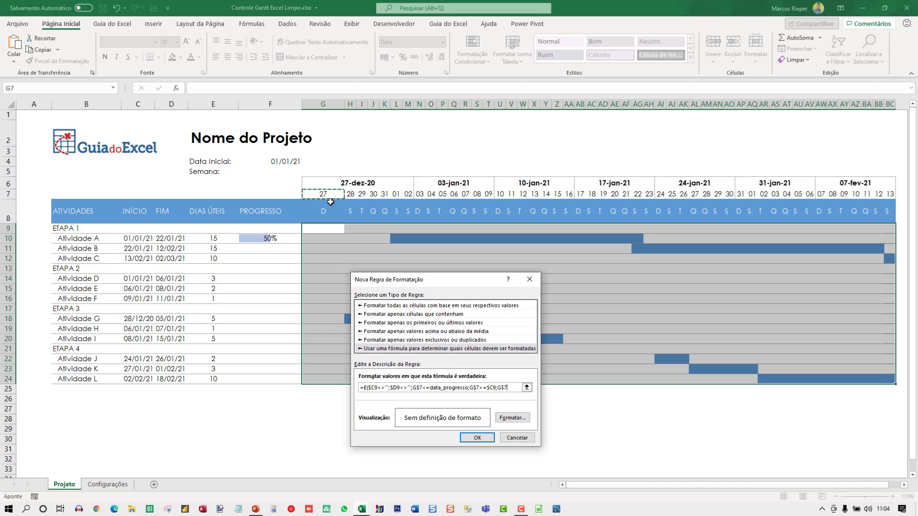
type("<")
left_click(164, 228)
key("F4")
key("F4")
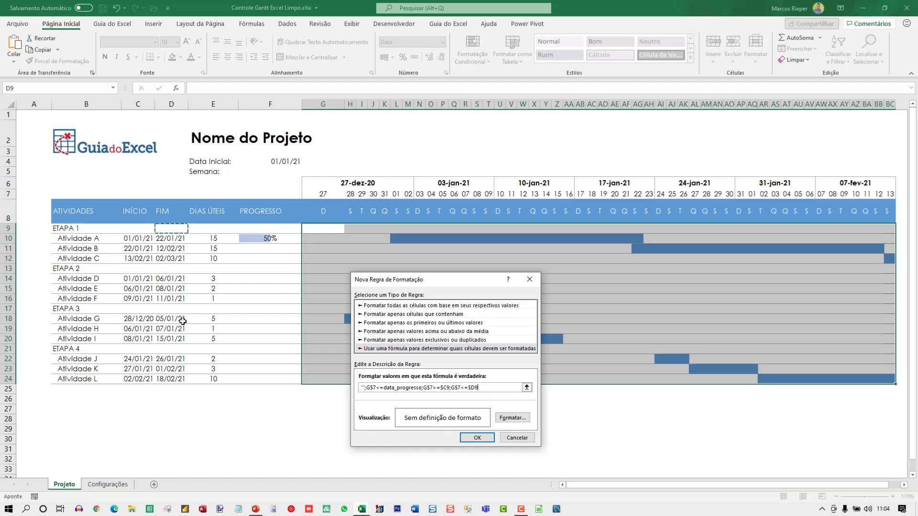
key("F4")
type(")")
key("shift+Home")
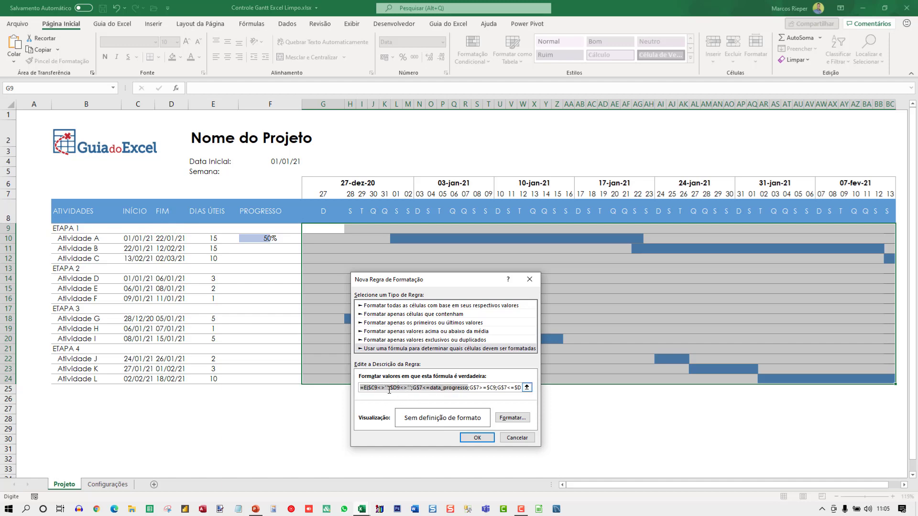
left_click(446, 388)
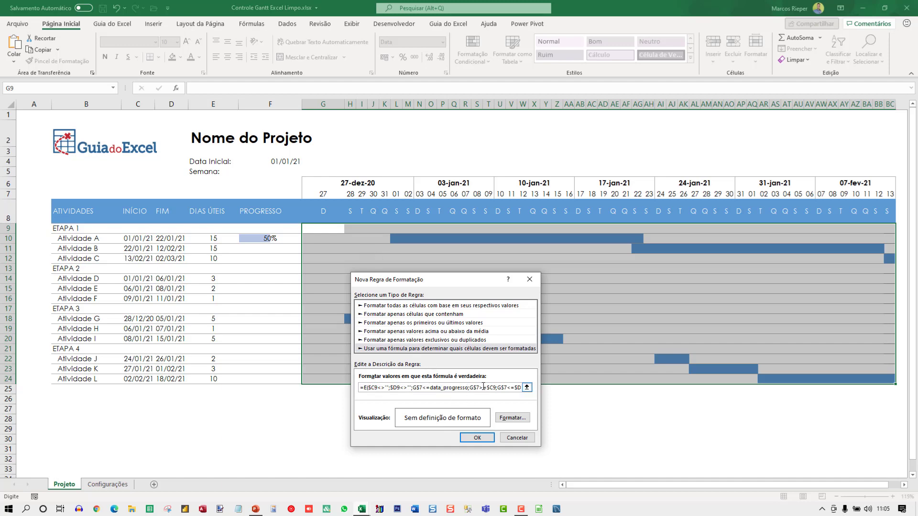
left_click_drag(481, 388, 538, 389)
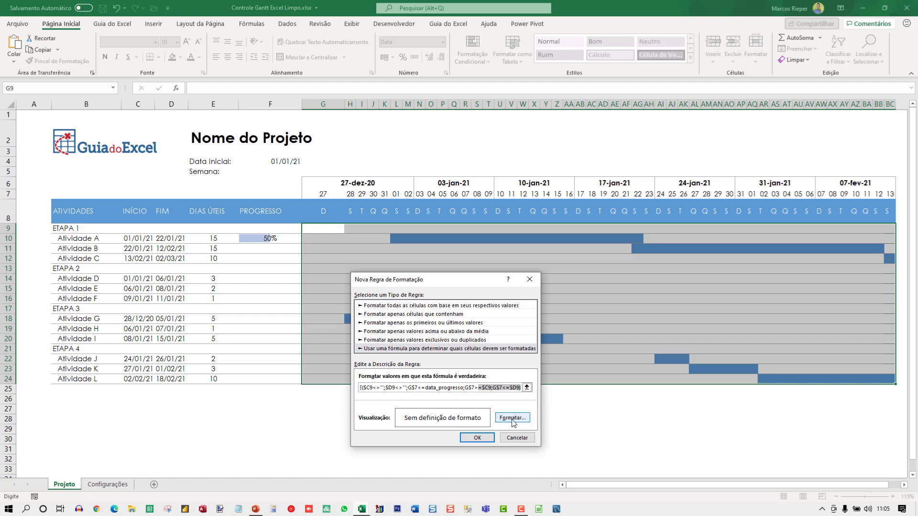
Give the progress rule's cell format grey borders along the upper and lower cell edges
left_click(512, 418)
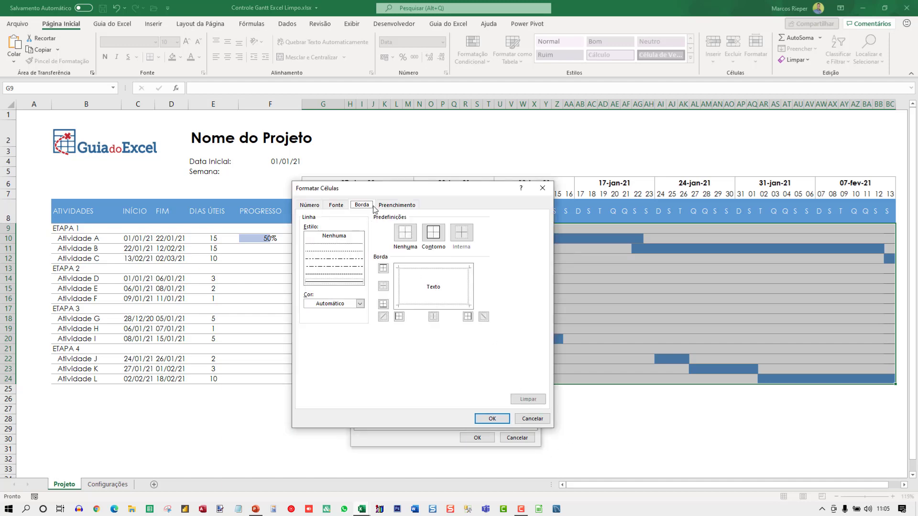
left_click(329, 306)
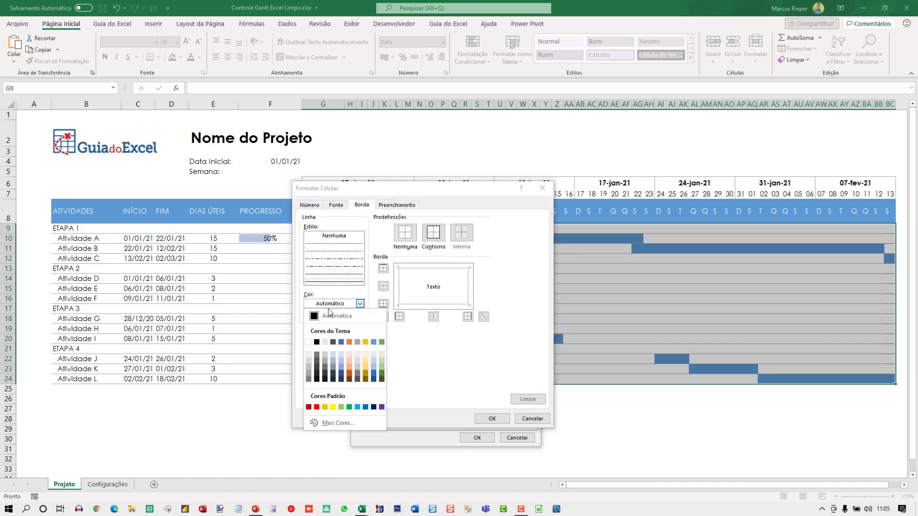
left_click(308, 376)
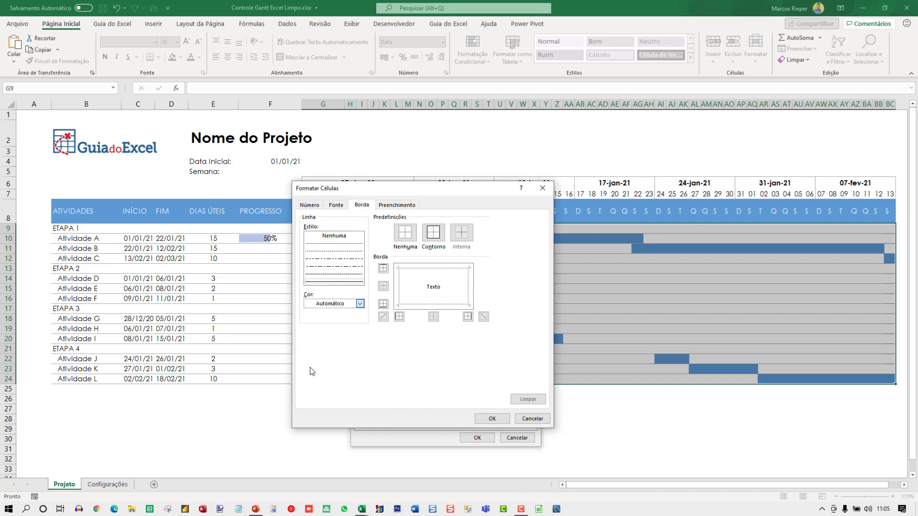
left_click(419, 266)
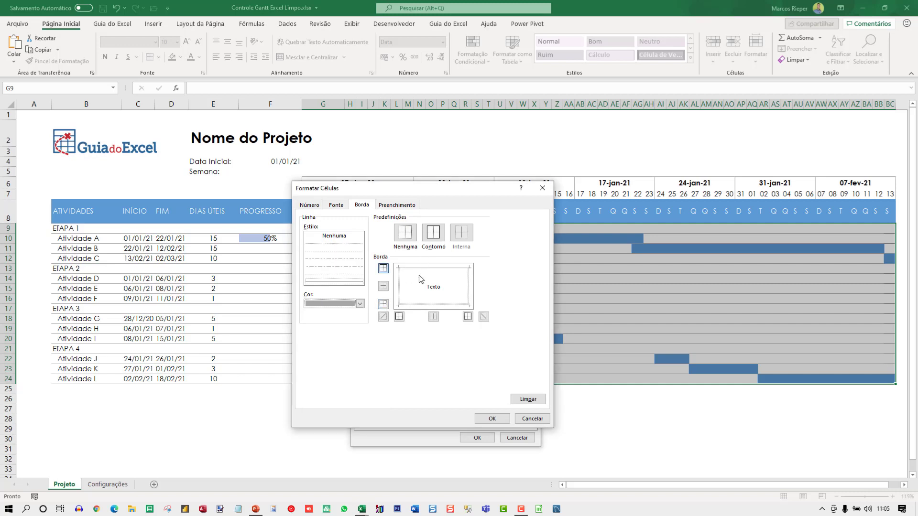
left_click(415, 301)
Set the progress rule's fill to dark grey and apply the finished rule to the timeline cells
left_click(390, 206)
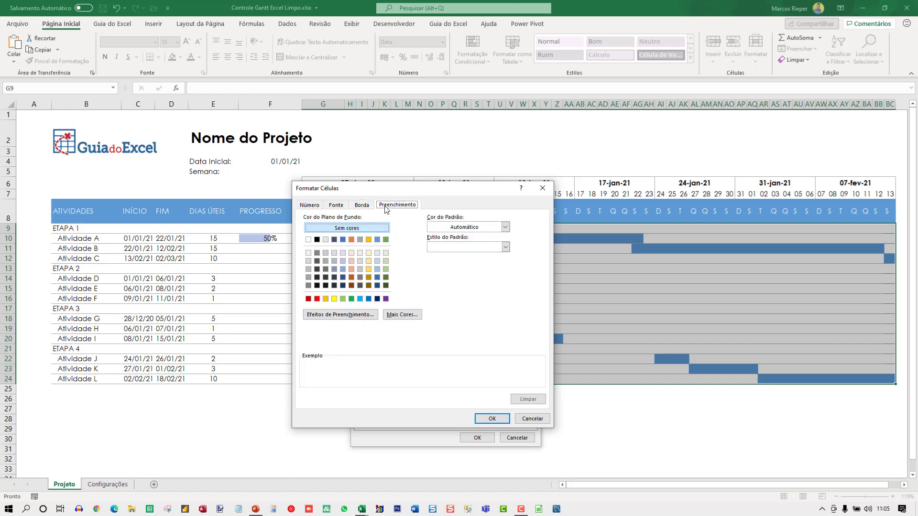
left_click(317, 261)
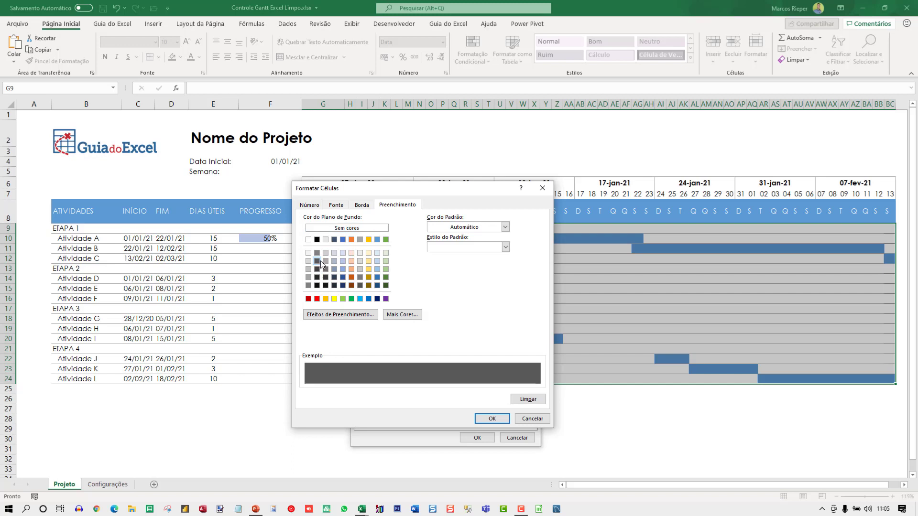
left_click(318, 254)
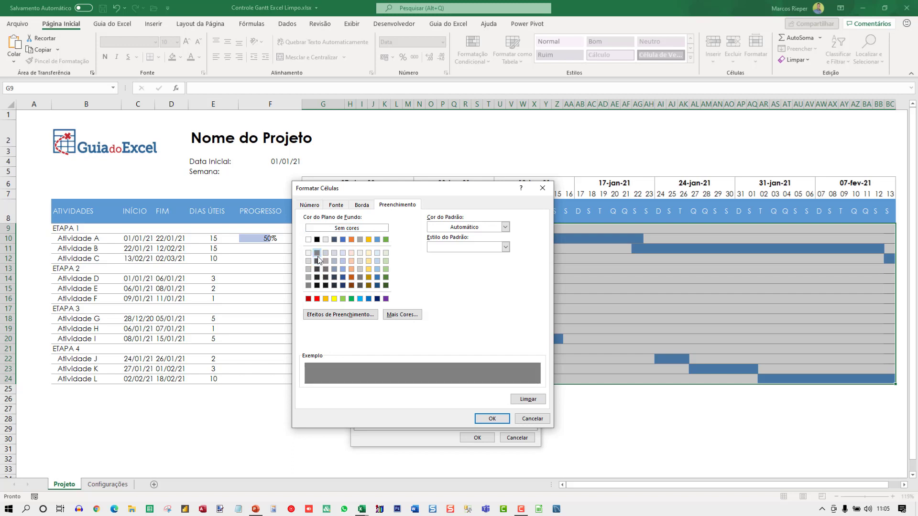
left_click(316, 261)
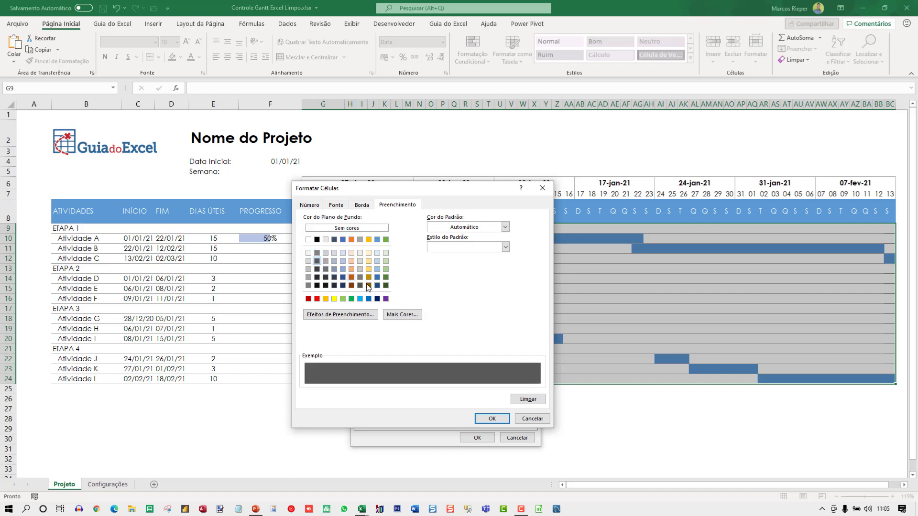
left_click(492, 419)
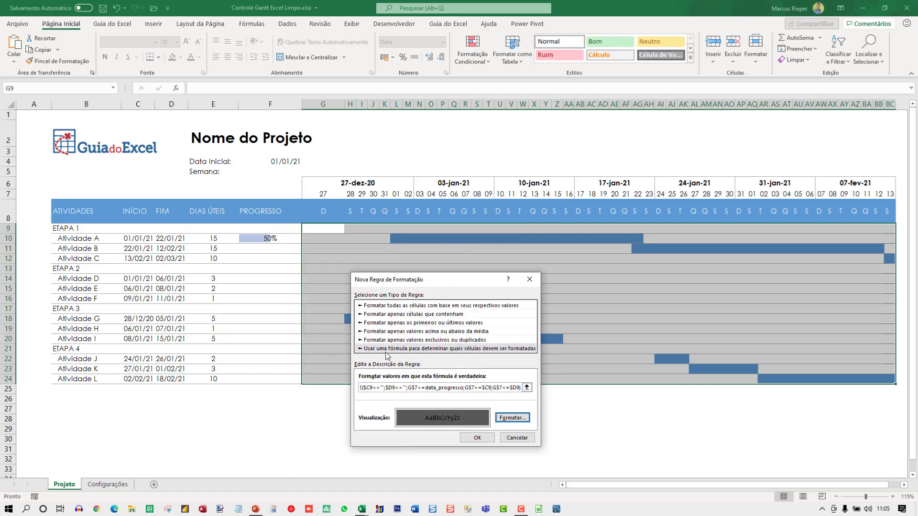
left_click(476, 439)
Test the progress highlighting by trying 75% and 25% as Atividade A's progress
left_click(464, 239)
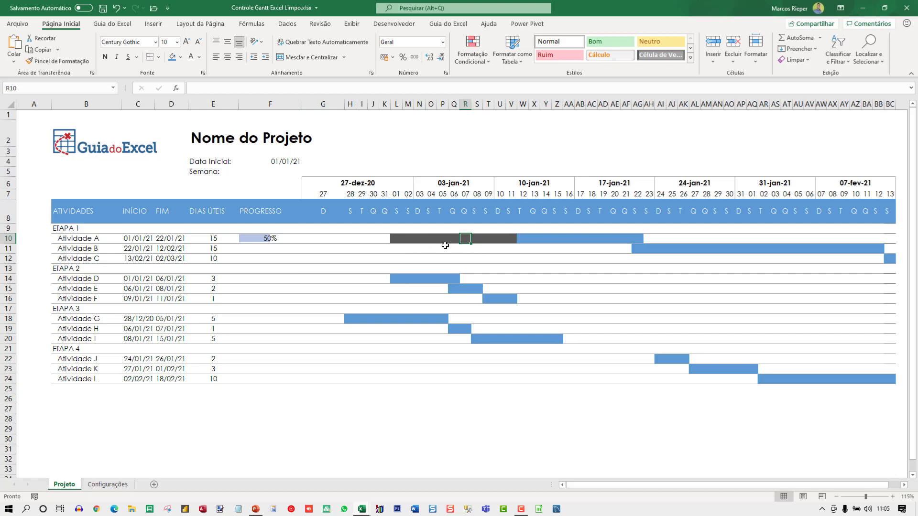
left_click(265, 239)
type("75")
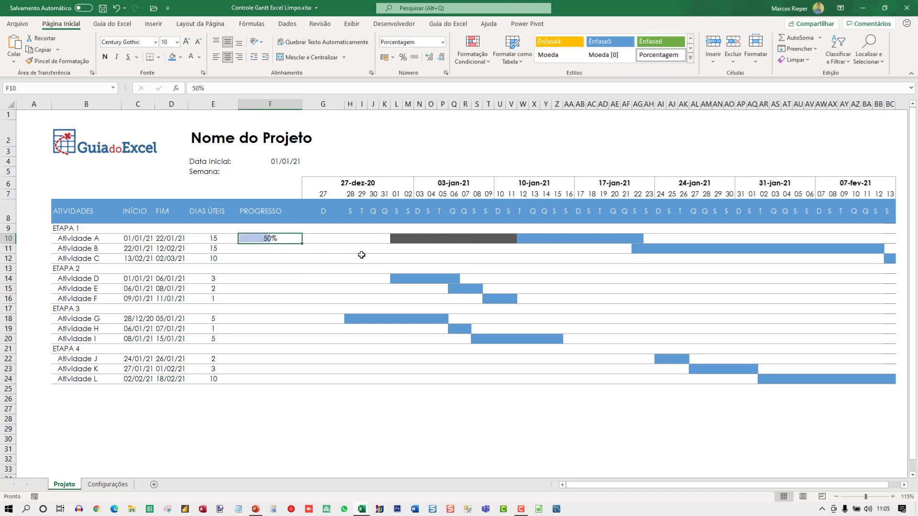
key("BackSpace")
key("BackSpace")
type("20")
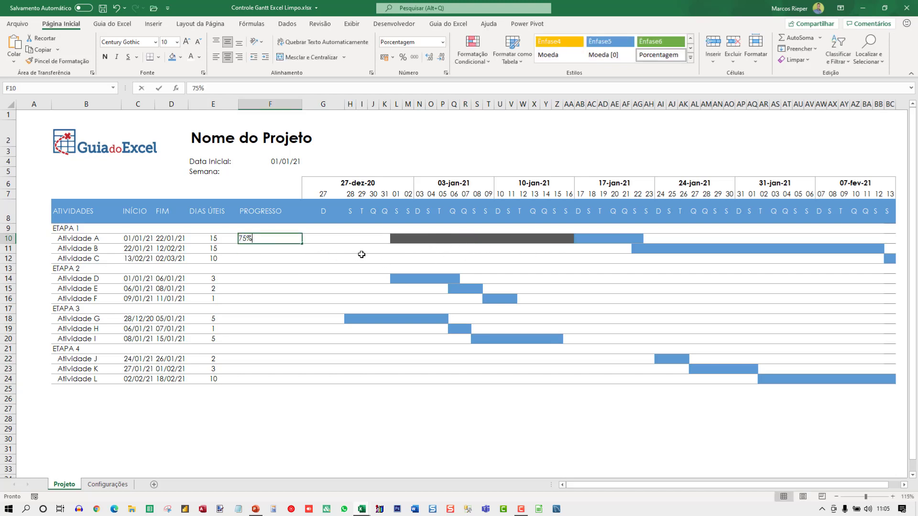
key("Return")
key("Up")
type("25")
key("Return")
key("Up")
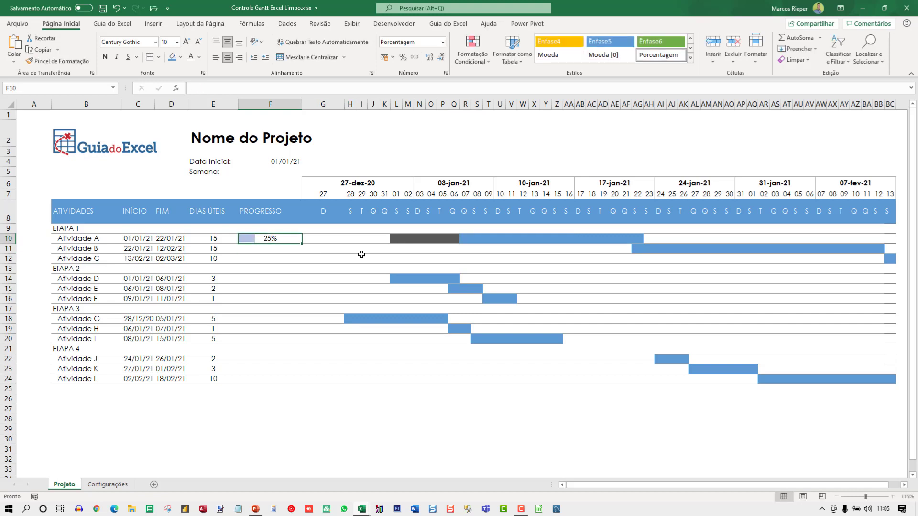
Test the highlighting with progress of 100% for Atividade A and 50% for Atividade B
type("100")
key("Return")
type("50")
key("Return")
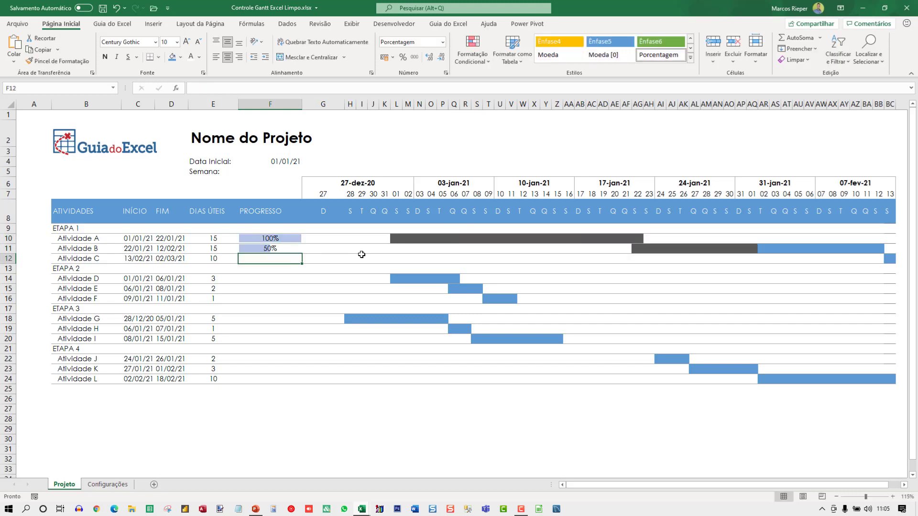
Set the progress of Atividade A, B and C under ETAPA 1 to 0%
key("Up")
type("0")
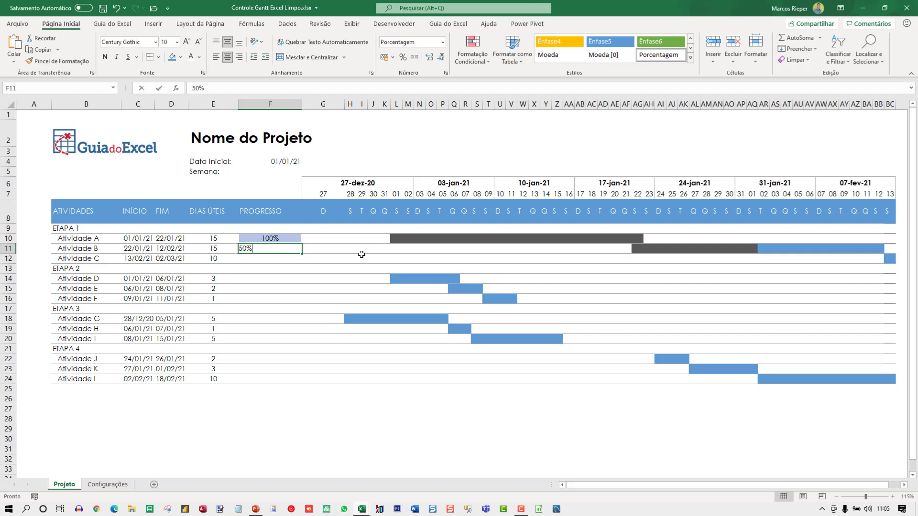
key("Return")
key("Up")
key("Up")
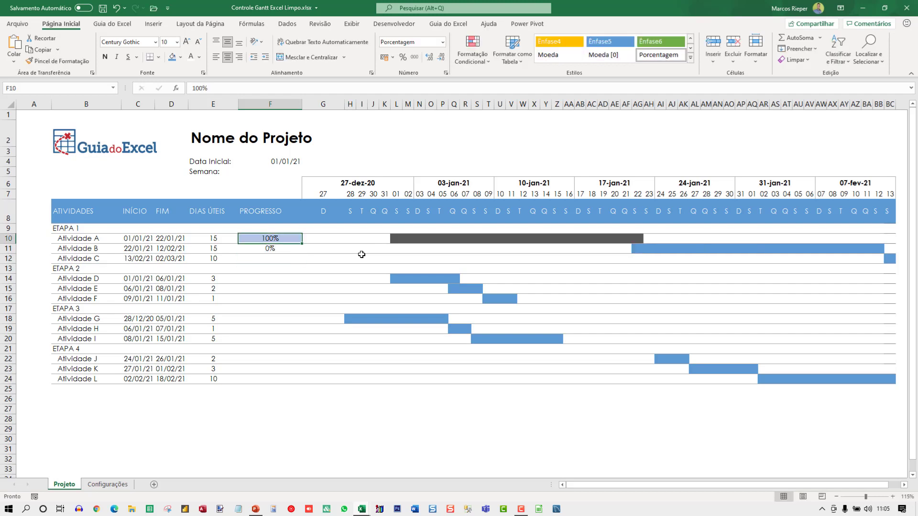
type("0")
key("Return")
key("Down")
key("Down")
key("Down")
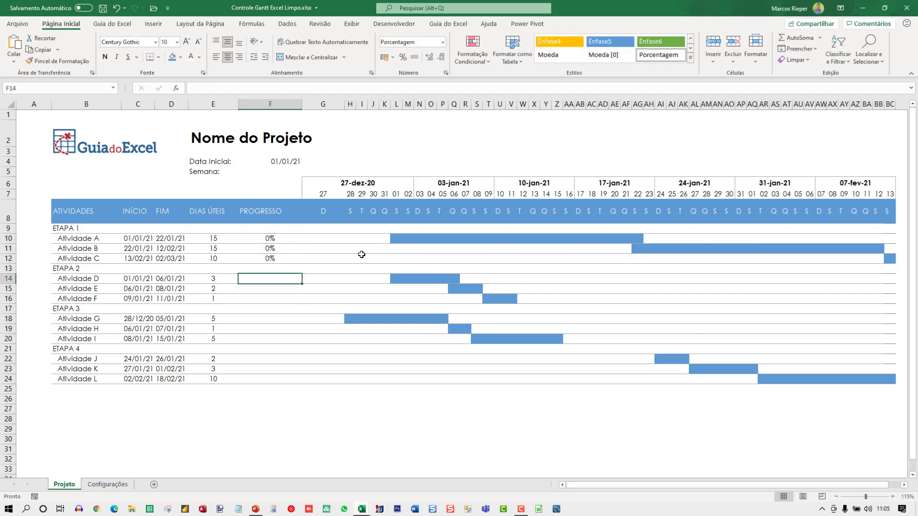
Enter 0% progress for Atividade D, E and F under ETAPA 2
type("0")
key("Return")
type("0")
key("Return")
type("0")
key("Return")
key("Down")
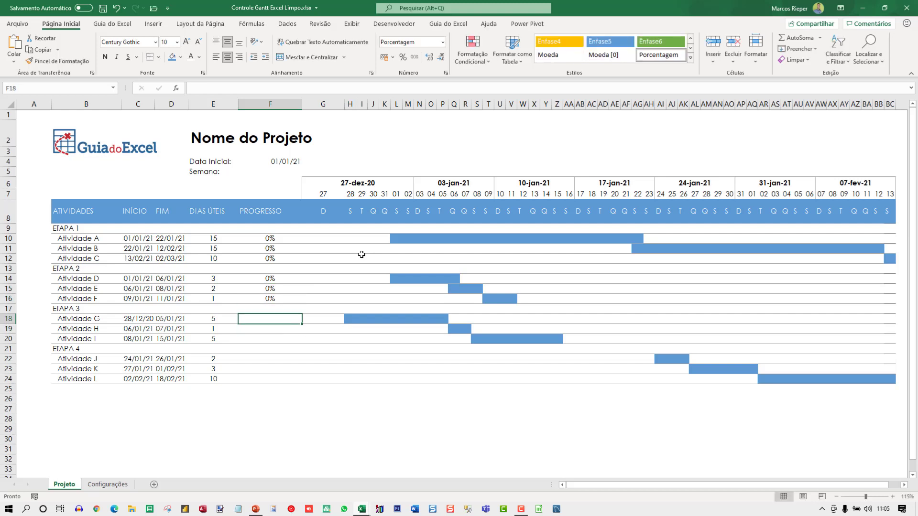
Enter 0% progress for Atividade G, H and I under ETAPA 3
type("0")
key("Return")
type("0")
key("Return")
type("0")
key("Return")
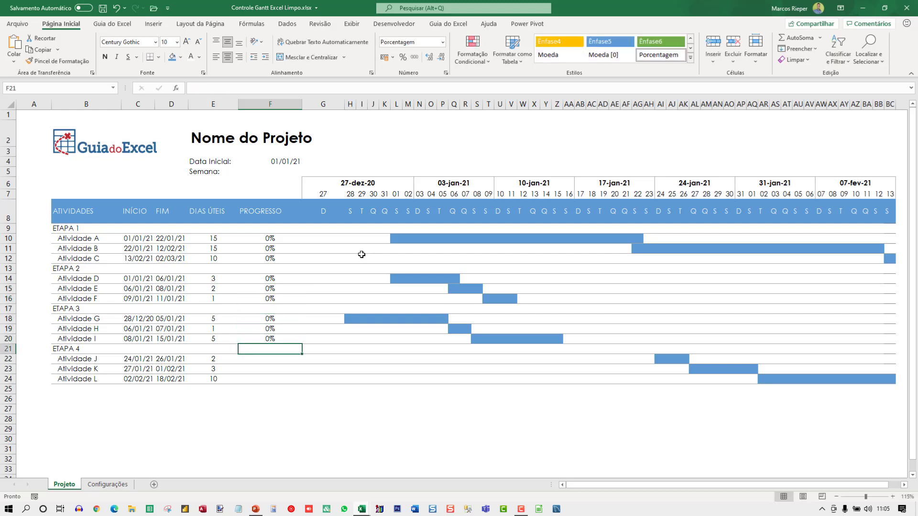
Enter 0% progress for Atividade J, K and L under ETAPA 4
key("Down")
type("0")
key("Return")
type("0")
key("Return")
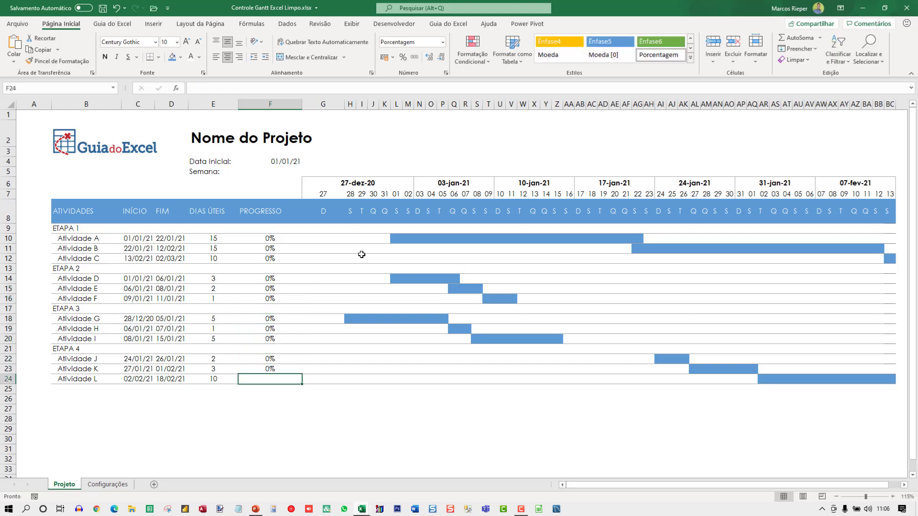
type("0")
key("Return")
Set the progress of Atividade A to 50% and of Atividade B to 30%
left_click(268, 239)
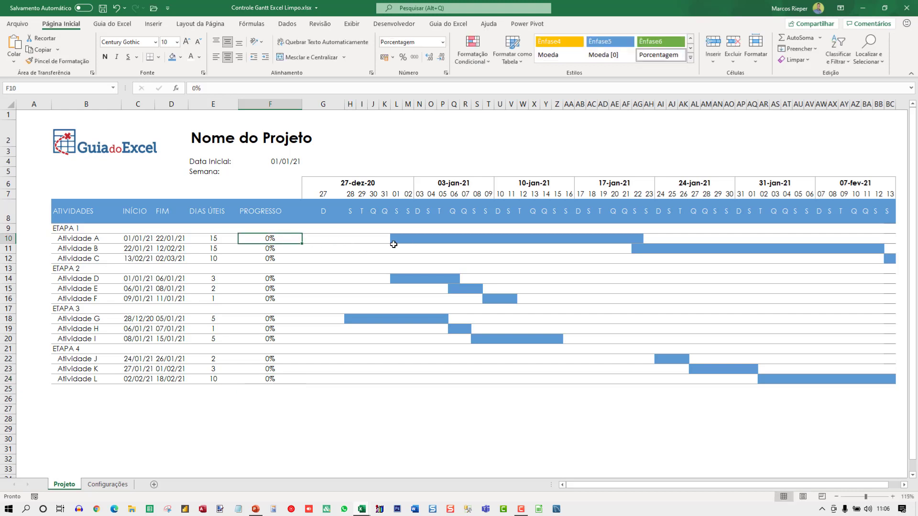
type("50")
key("Return")
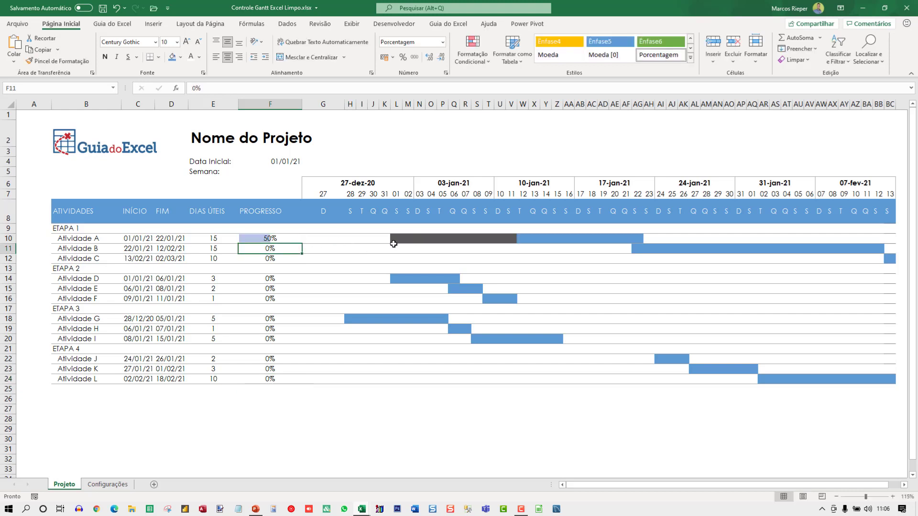
type("30")
key("Return")
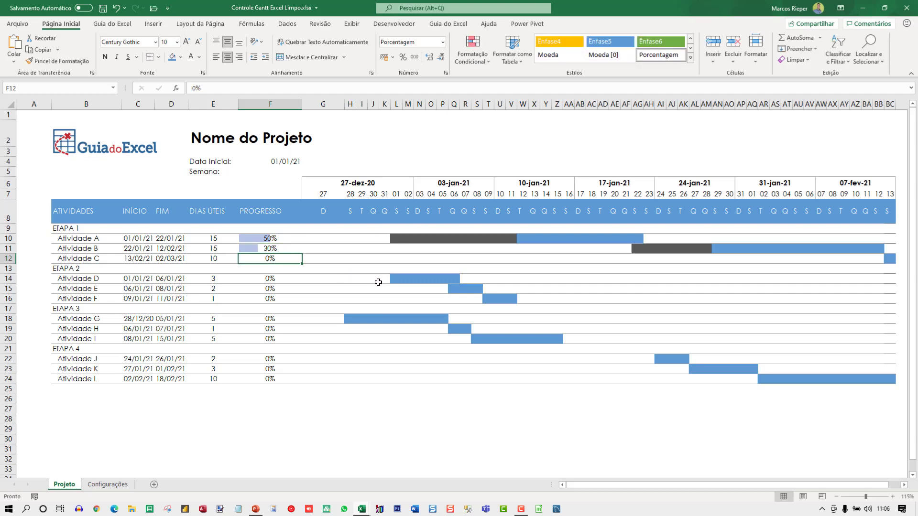
Narrow column G to match the width of the other timeline day columns
left_click(342, 217)
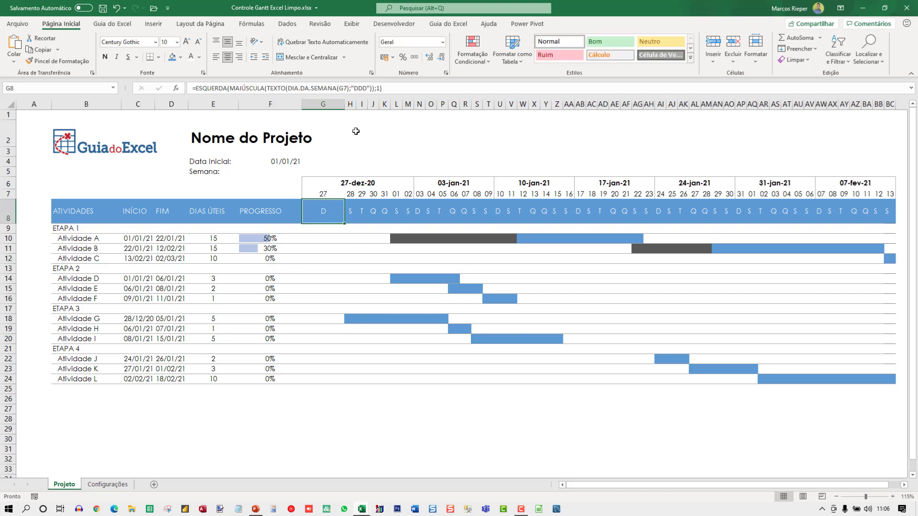
left_click_drag(346, 105, 313, 105)
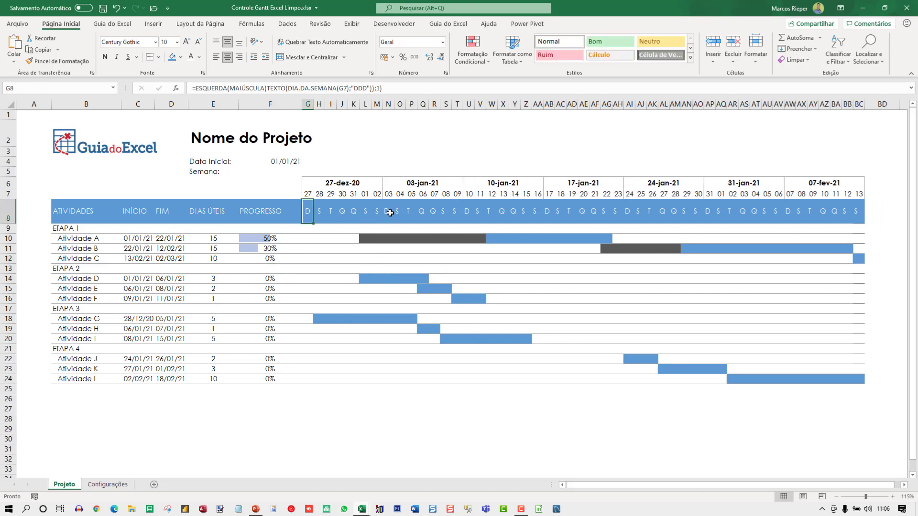
left_click(378, 216)
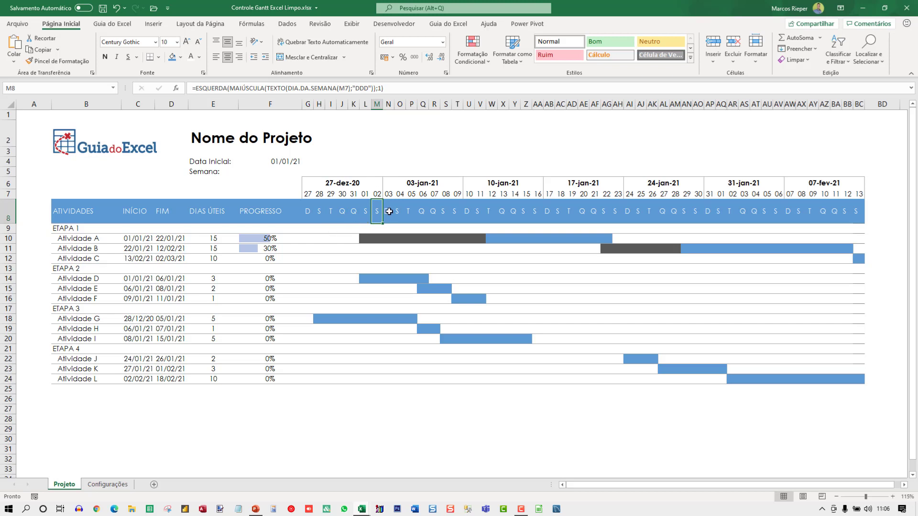
left_click_drag(390, 211, 399, 382)
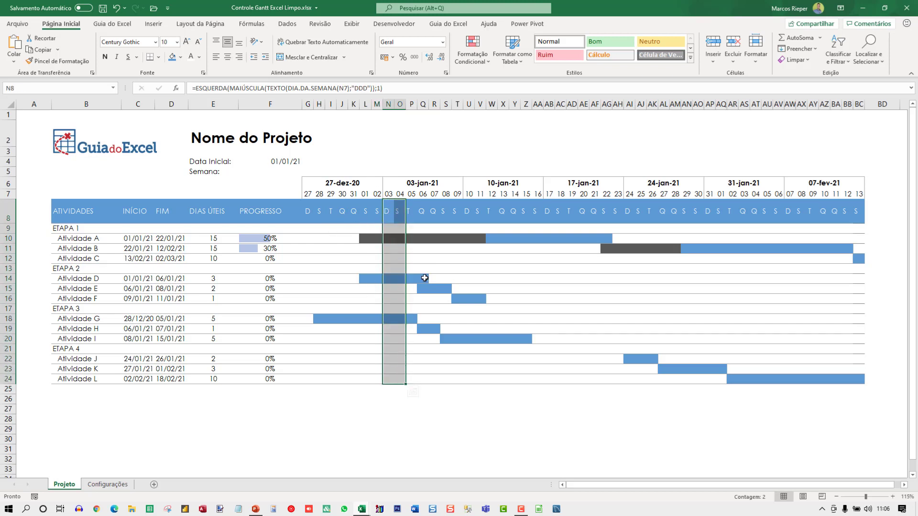
left_click(411, 269)
left_click_drag(311, 214, 854, 210)
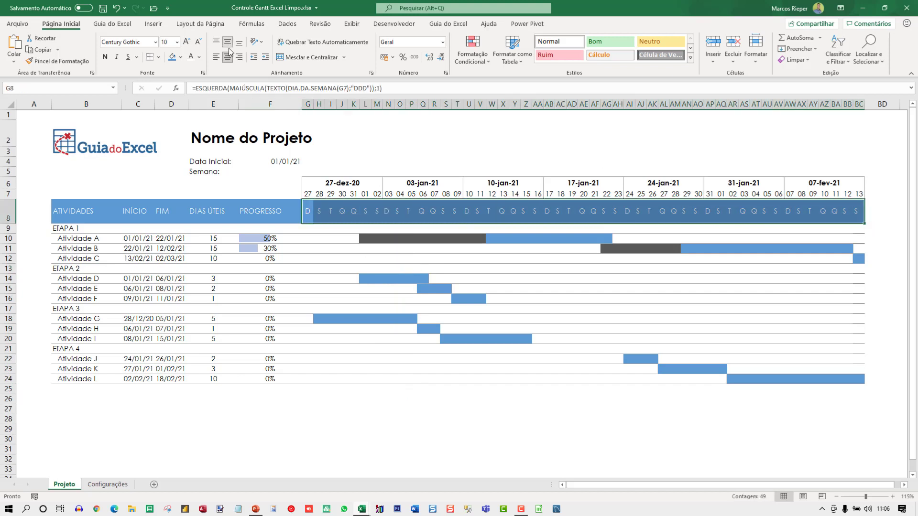
left_click(468, 268)
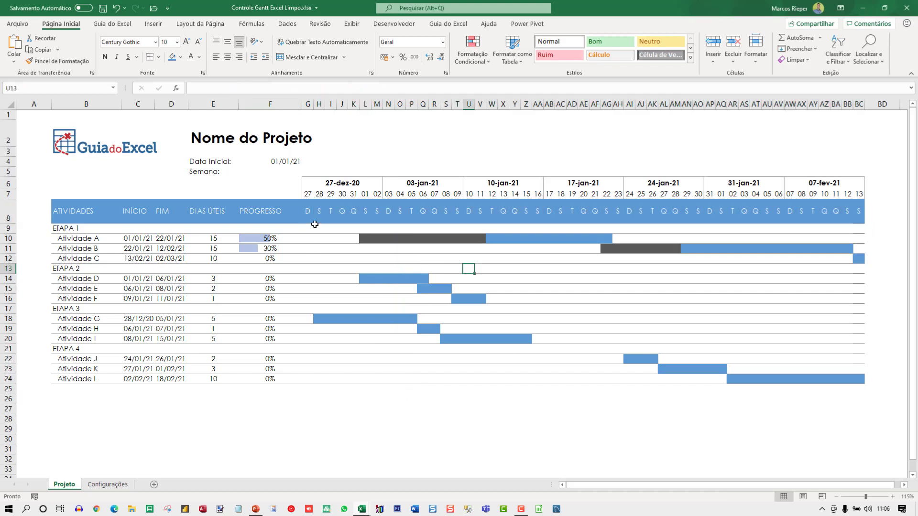
left_click_drag(308, 228, 864, 381)
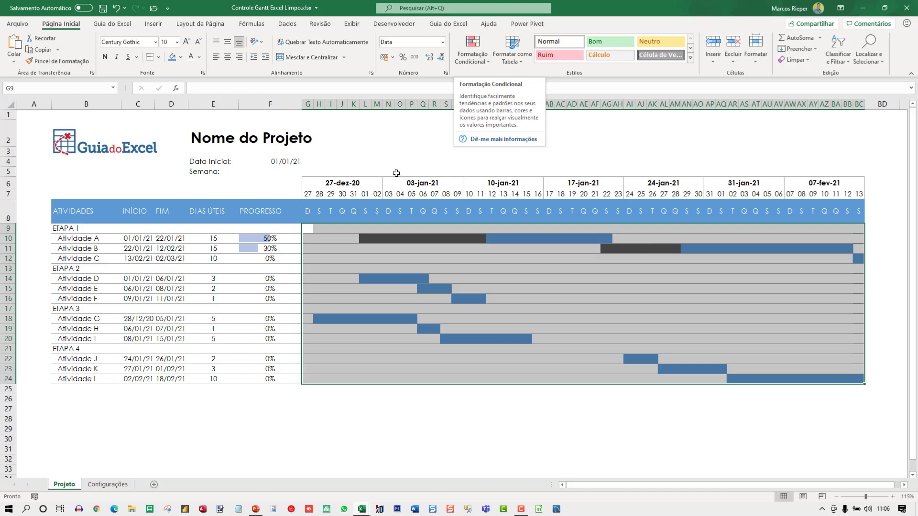
Create a formula-based conditional formatting rule for G8:BC24, beginning its formula with =OU(DIA.DA.SEMANA(
left_click_drag(310, 209, 857, 381)
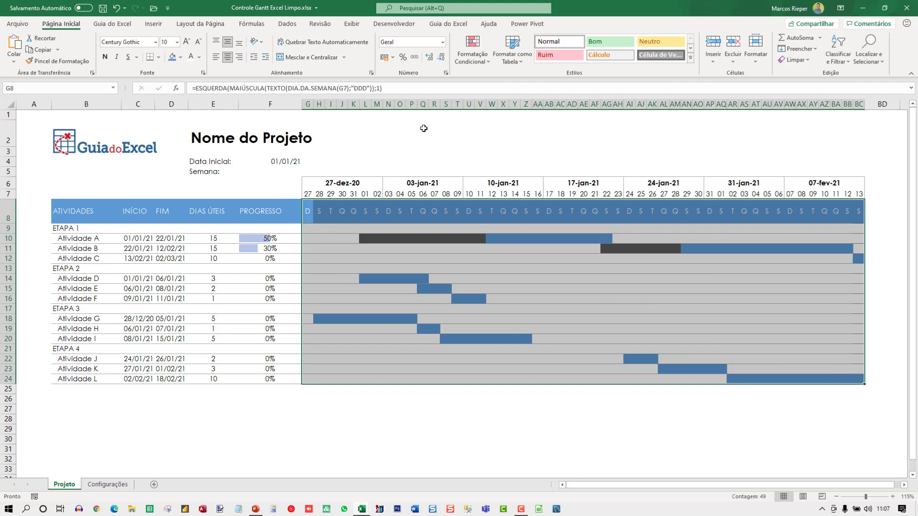
left_click(480, 58)
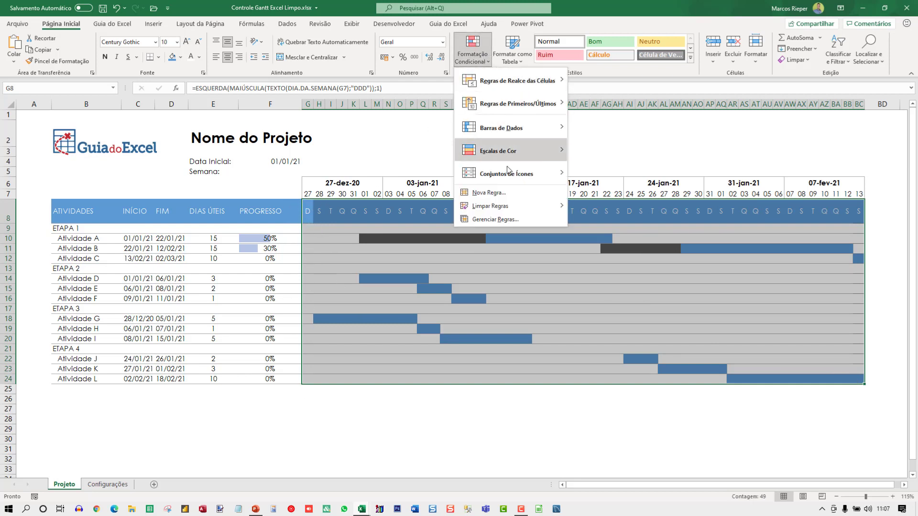
left_click(507, 193)
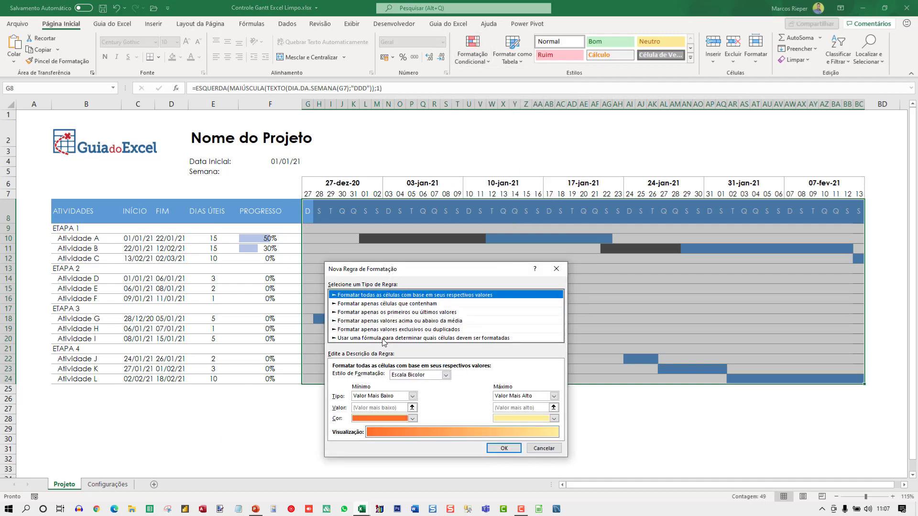
left_click(380, 338)
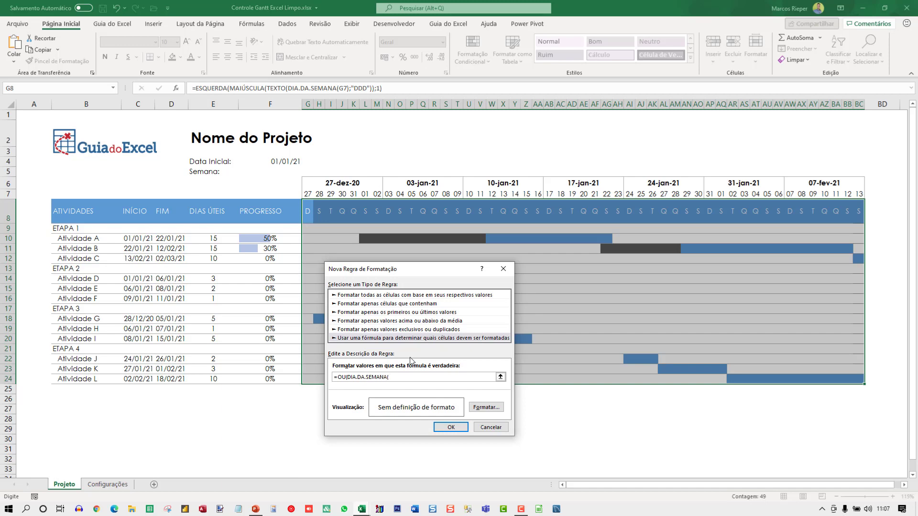
Complete the weekend rule's formula as =OU(DIA.DA.SEMANA(G$7)=1;DIA.DA.SEMANA(G$7)=7)
left_click(306, 196)
type(")=1;DIA.DA.SEMANA(")
left_click(308, 193)
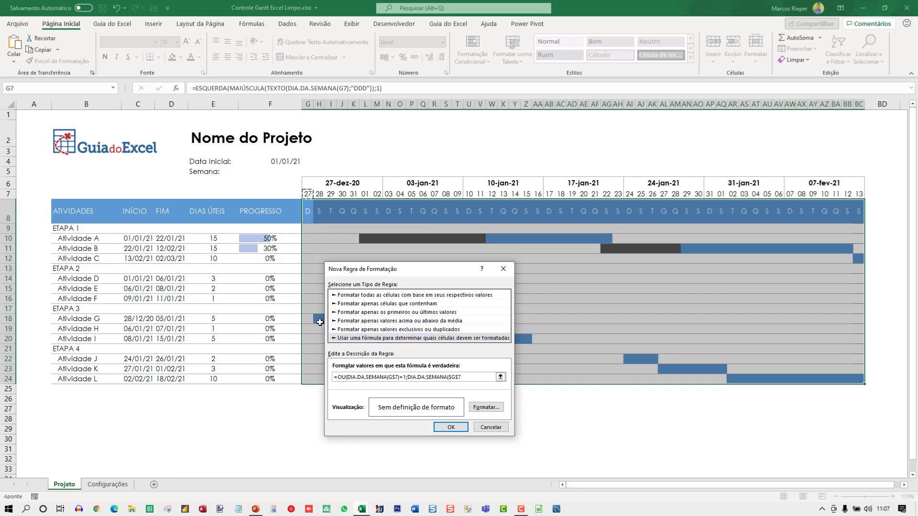
key("F4")
key("F4")
type(")=7")
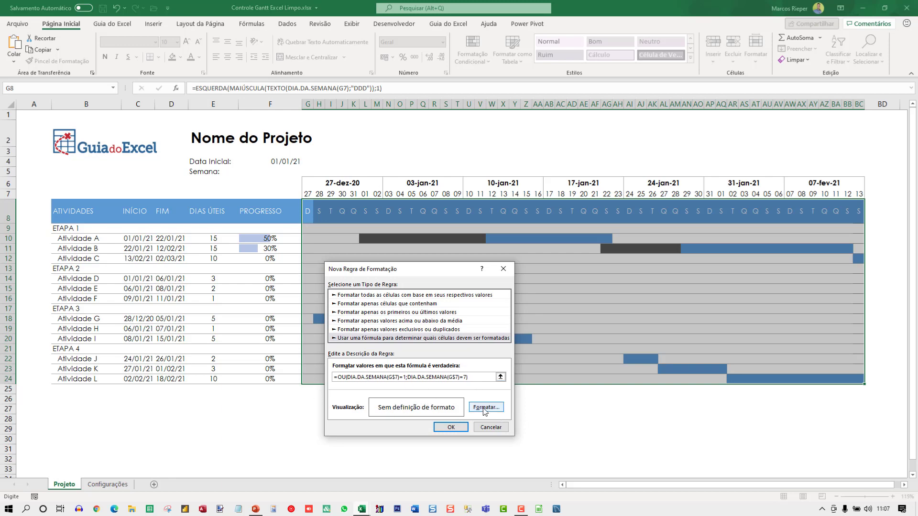
Give the weekend rule a fill with a thin diagonal stripe pattern in blue and apply the rule to the timeline
left_click(484, 407)
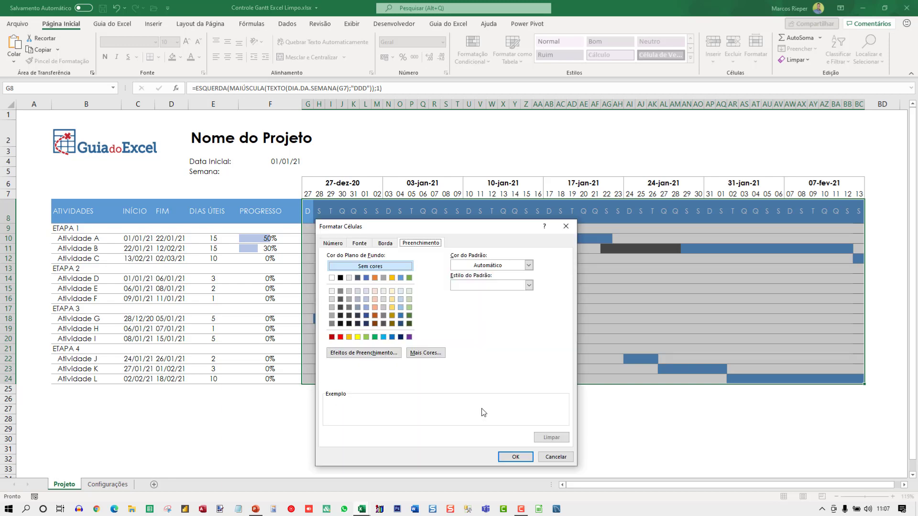
left_click(529, 285)
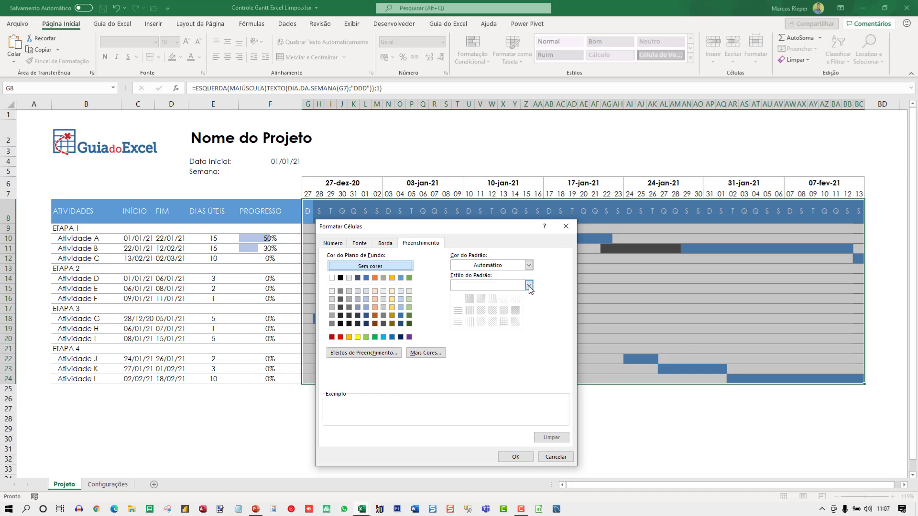
left_click(492, 322)
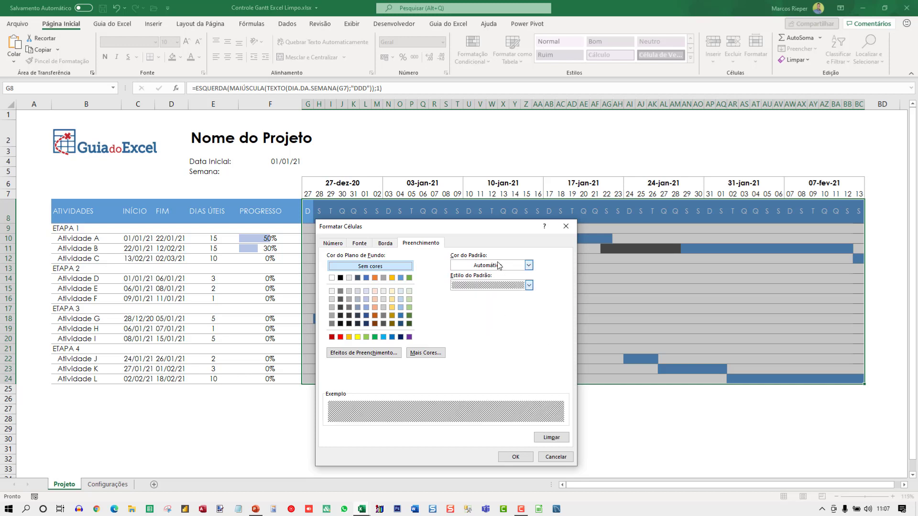
left_click(499, 266)
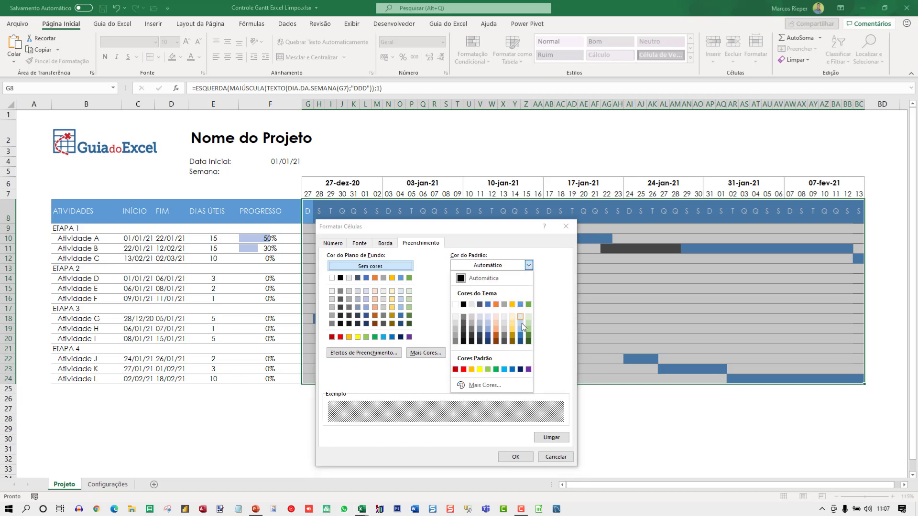
left_click(522, 322)
left_click(519, 268)
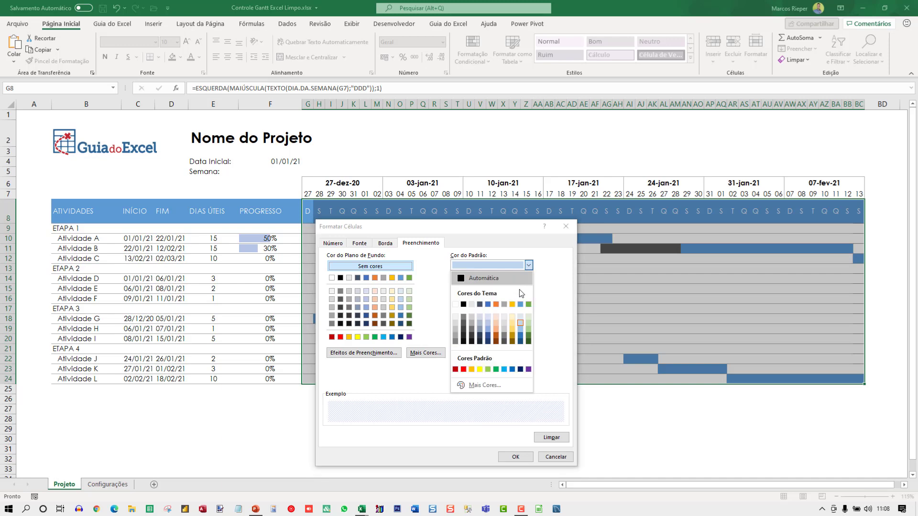
left_click(520, 303)
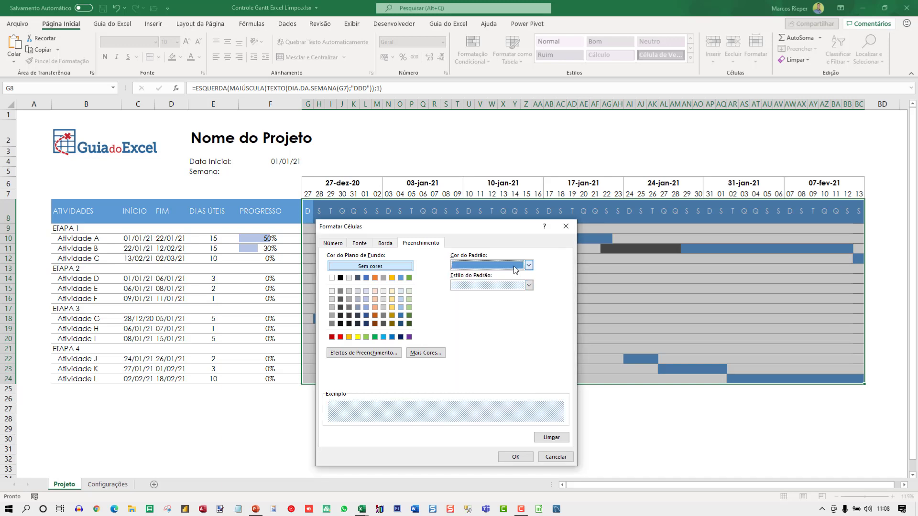
left_click(516, 269)
left_click(522, 329)
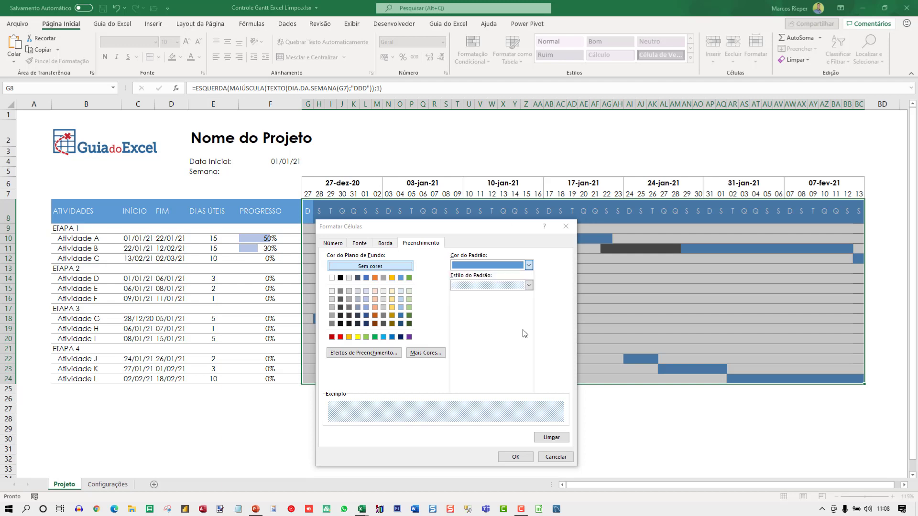
left_click(518, 457)
left_click(451, 427)
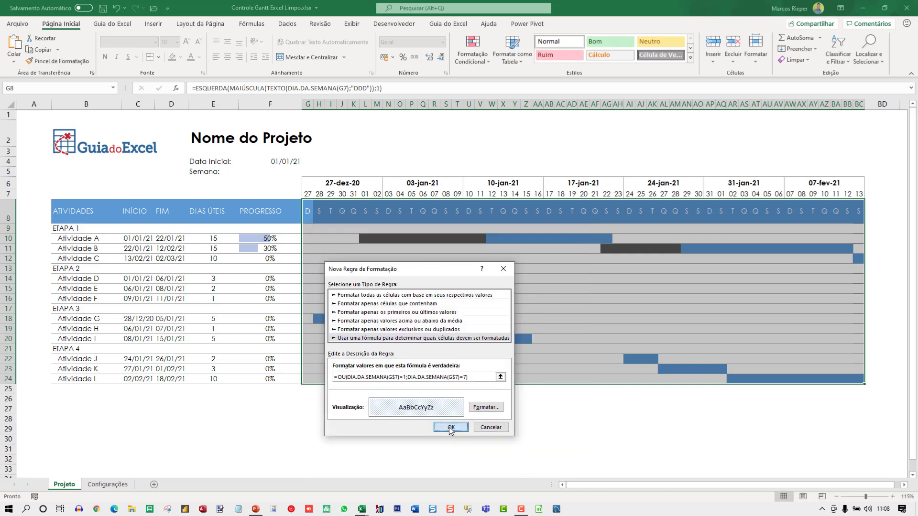
left_click(382, 231)
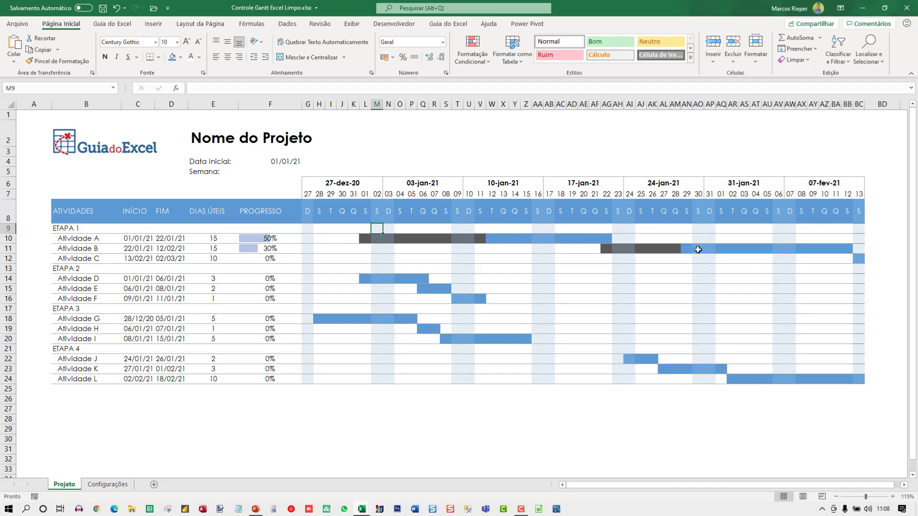
Try the Semana values 0 through 6 and 1 again in F5 to check how the timeline shifts
left_click(286, 169)
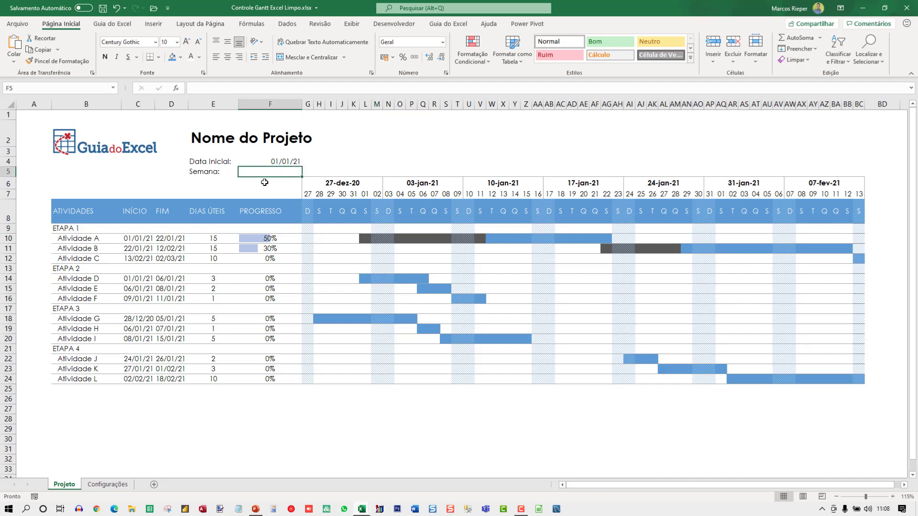
type("0")
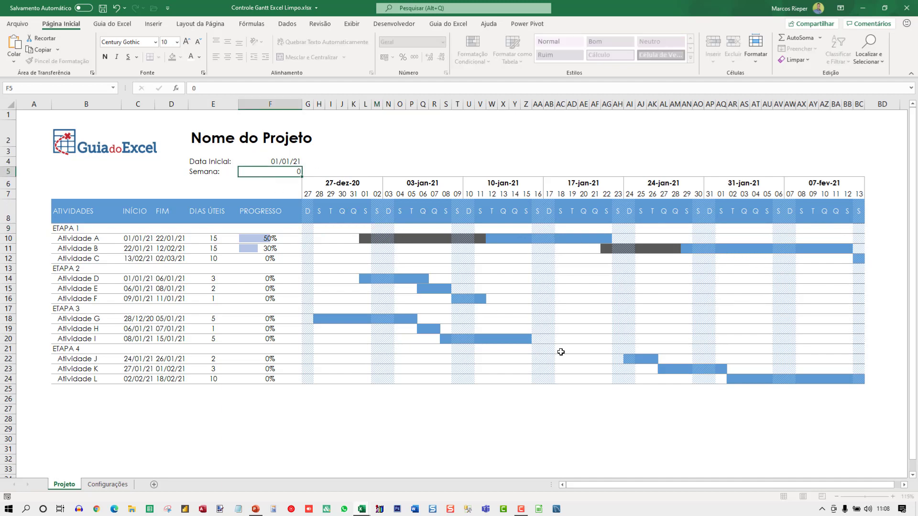
key("ctrl+Return")
type("1")
key("ctrl+Return")
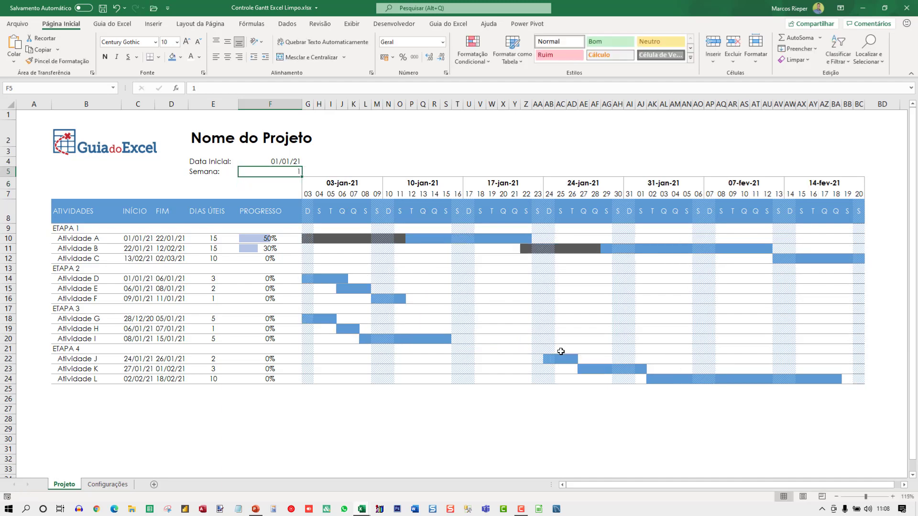
type("2")
key("ctrl+Return")
type("3")
key("ctrl+Return")
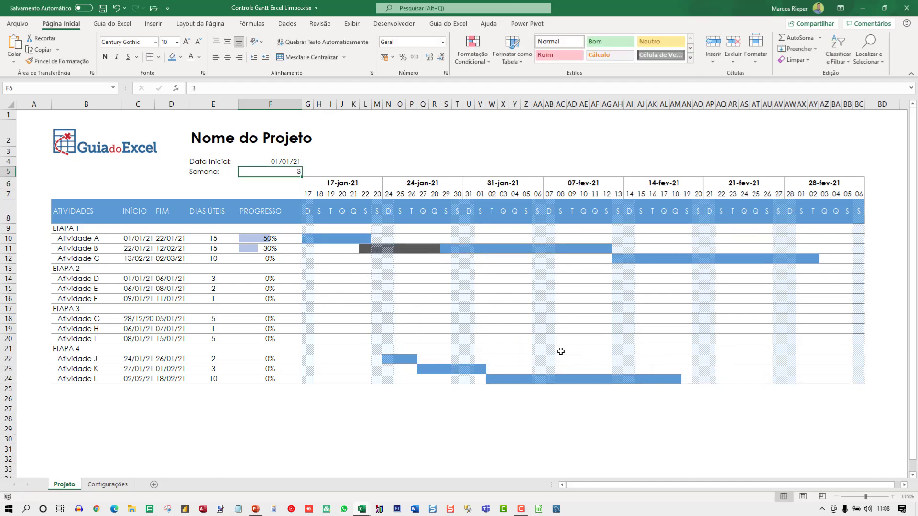
type("4")
key("ctrl+Return")
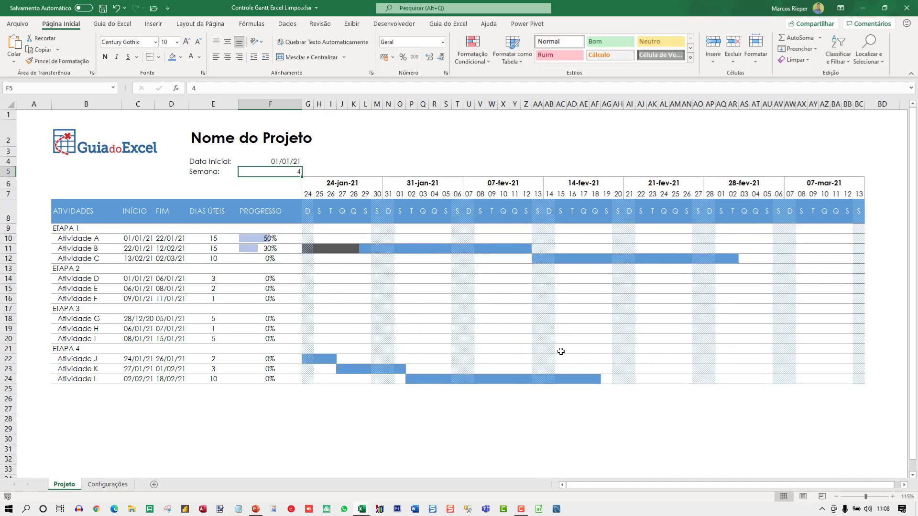
type("5")
key("ctrl+Return")
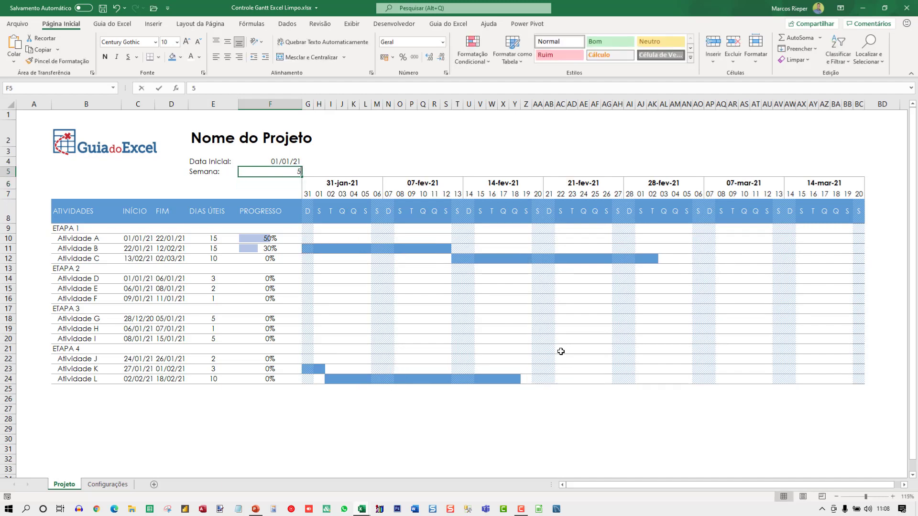
type("6")
key("ctrl+Return")
type("1")
key("Return")
key("Up")
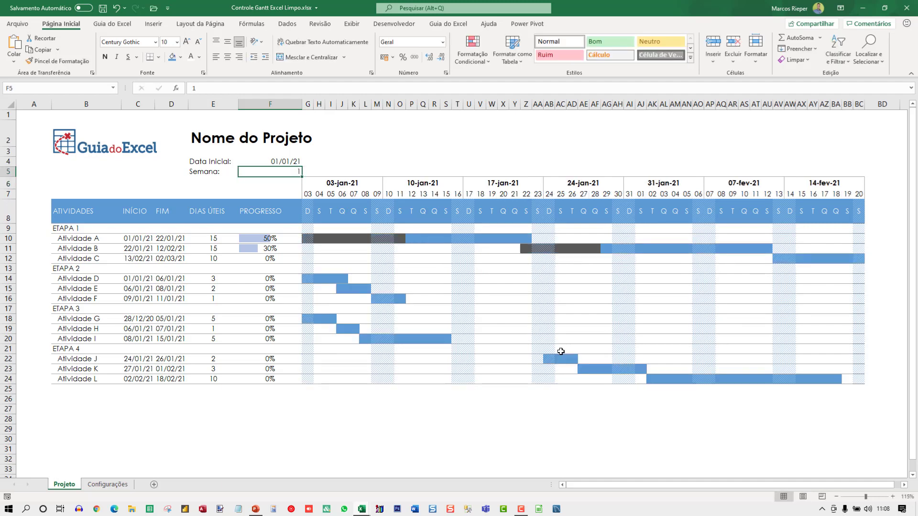
Set the Semana value in F5 to 0
type("0")
key("Return")
left_click(270, 163)
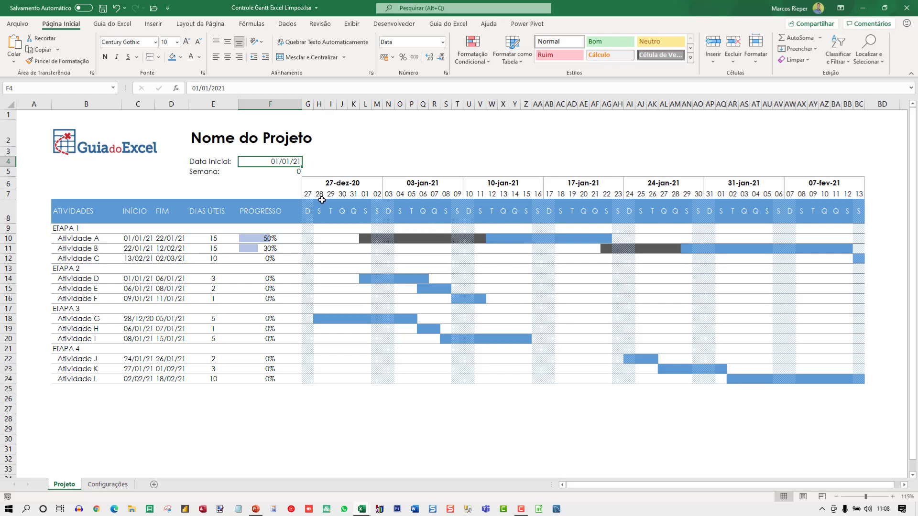
Create a formula-based conditional formatting rule for G8:BC24 with the formula =G$7=HOJE()
left_click_drag(306, 208, 856, 383)
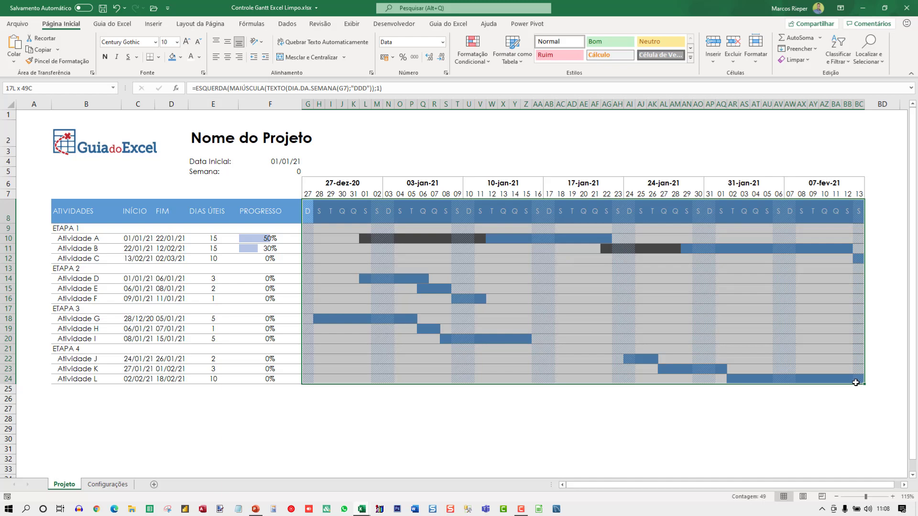
left_click(472, 50)
left_click(497, 193)
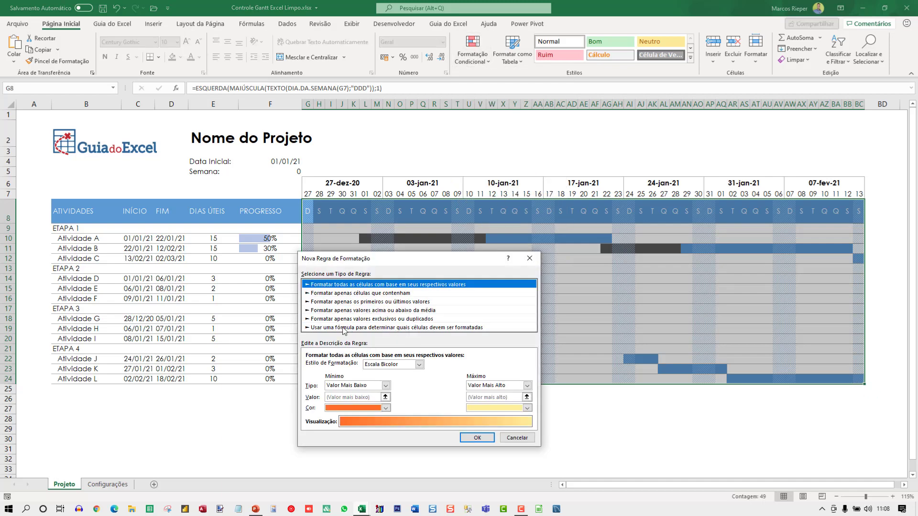
left_click(352, 328)
left_click(323, 367)
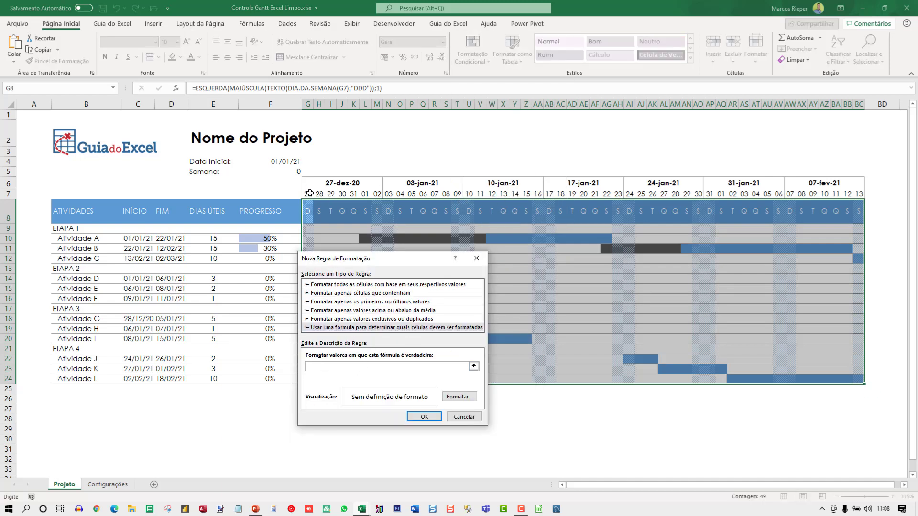
left_click(309, 193)
key("F4")
type("=HOJE(")
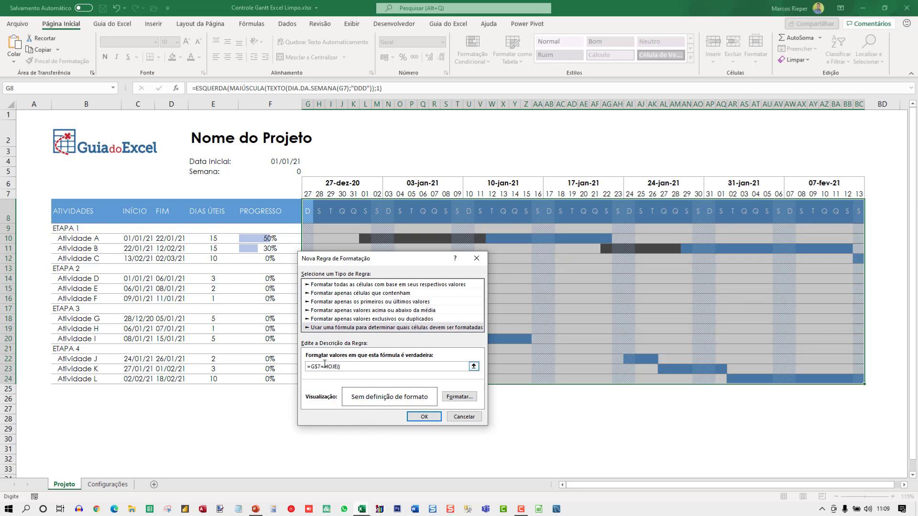
Format the current-day rule with red left and right cell borders and apply it to the timeline
left_click(459, 397)
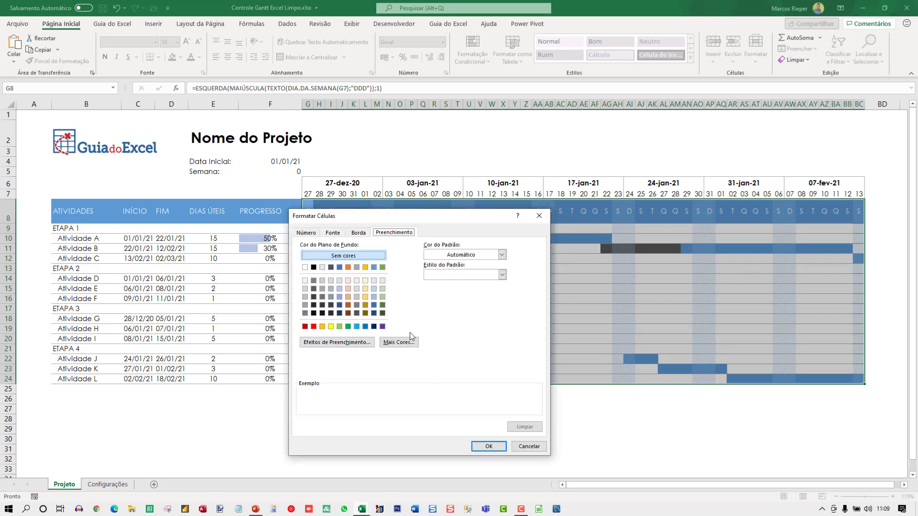
left_click(360, 233)
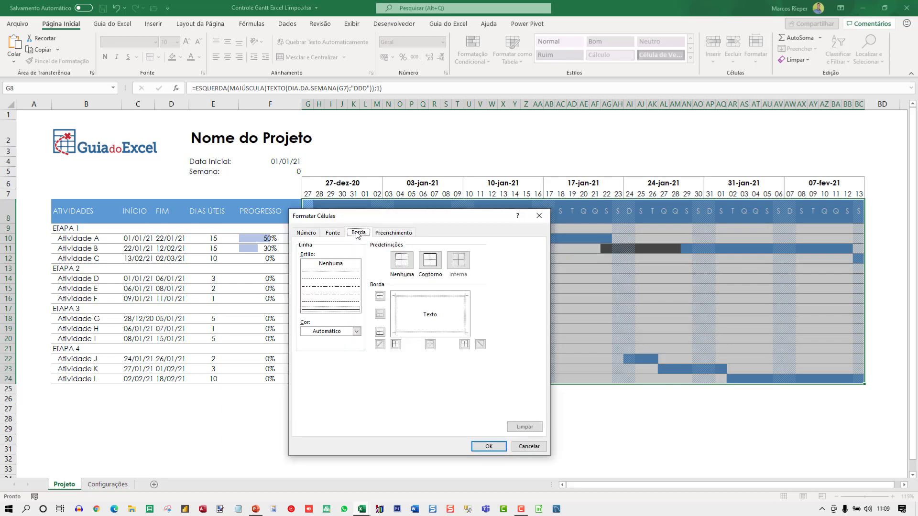
left_click(327, 332)
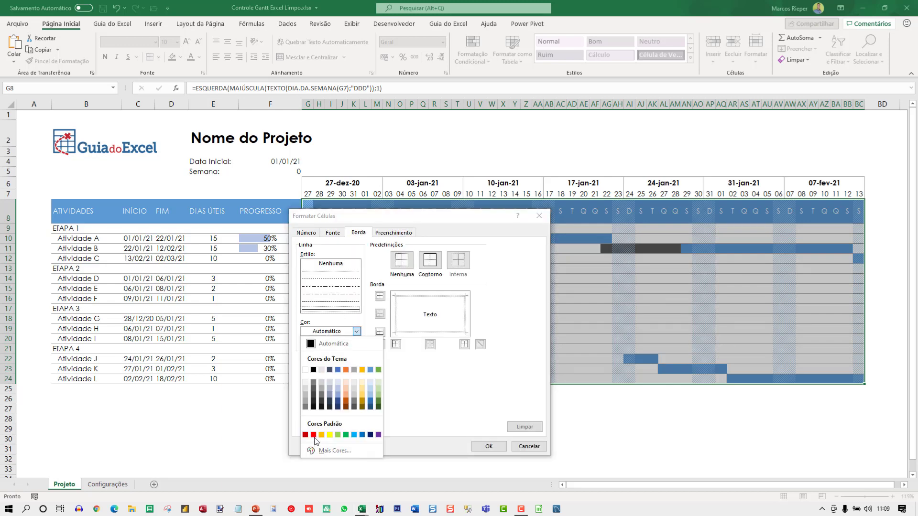
left_click(395, 322)
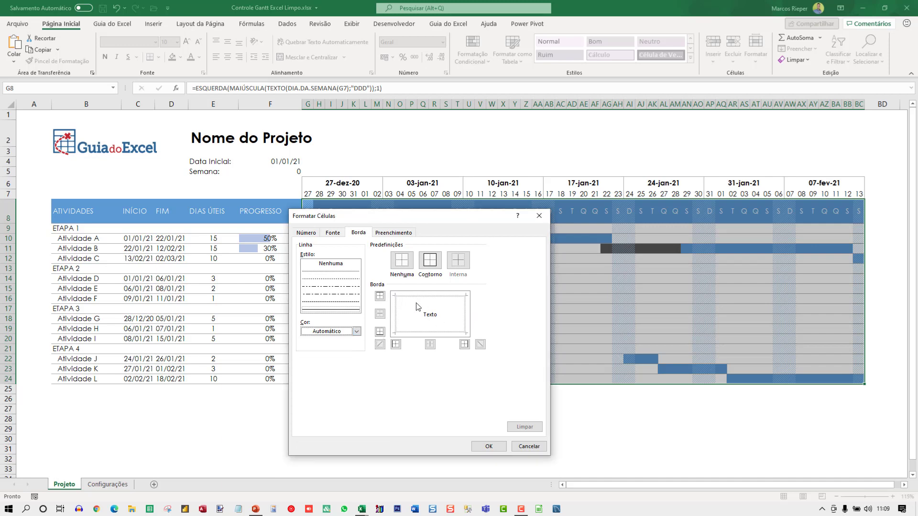
left_click(396, 317)
left_click(327, 333)
left_click(317, 438)
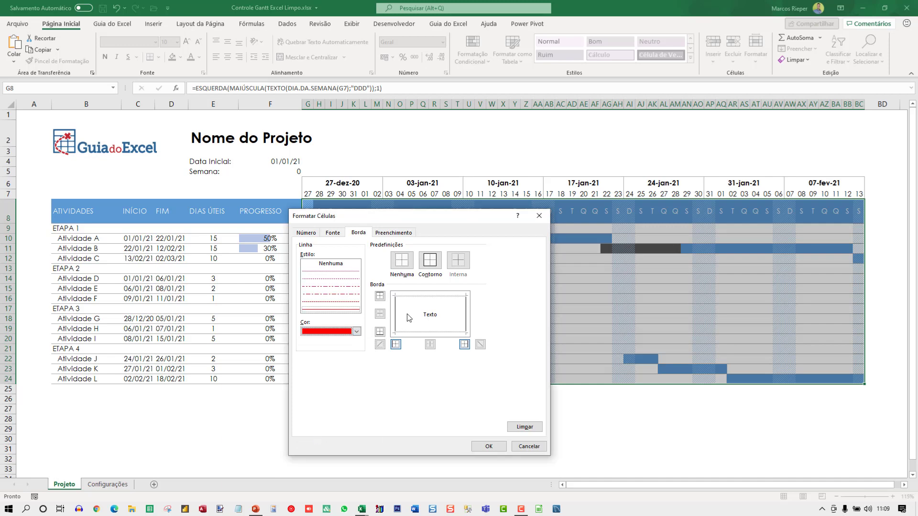
left_click(395, 318)
left_click(466, 310)
left_click(489, 447)
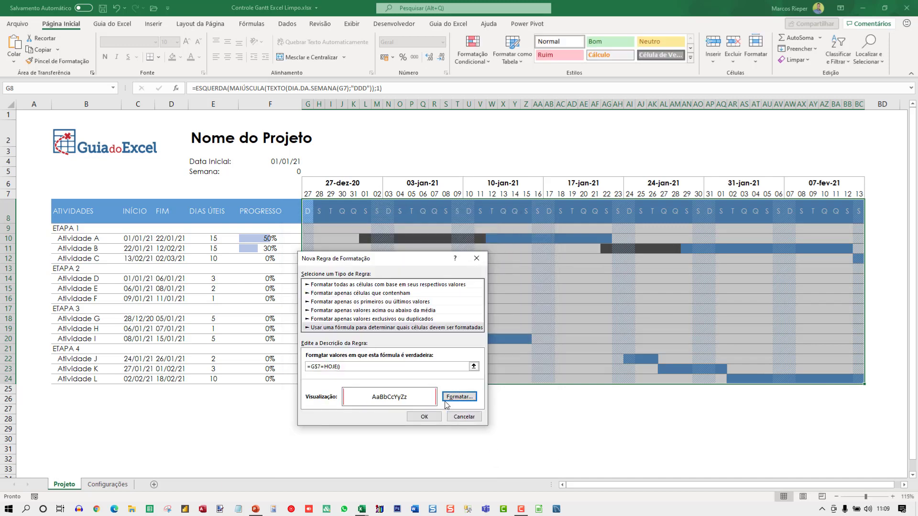
left_click(424, 420)
left_click(344, 254)
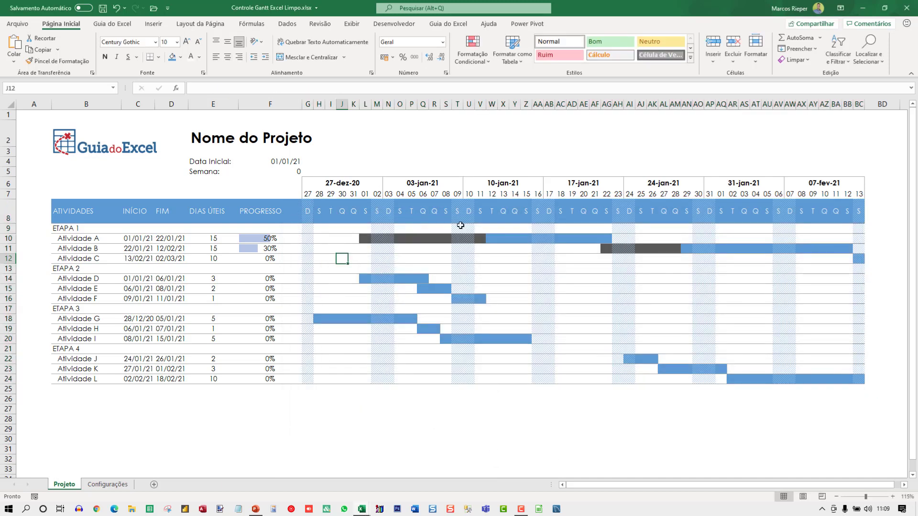
Set the Semana value in F5 to 5 to check the current-day marker, and restore it to 0
left_click(290, 171)
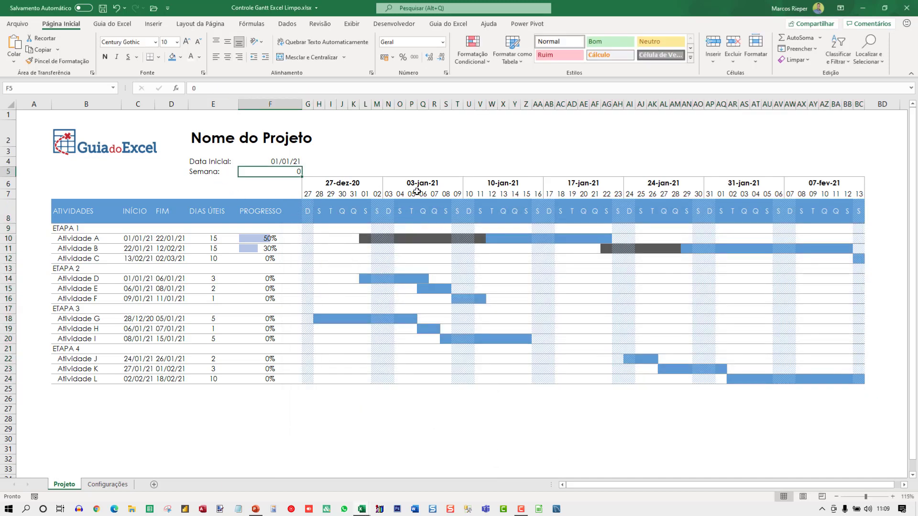
type("5")
key("Return")
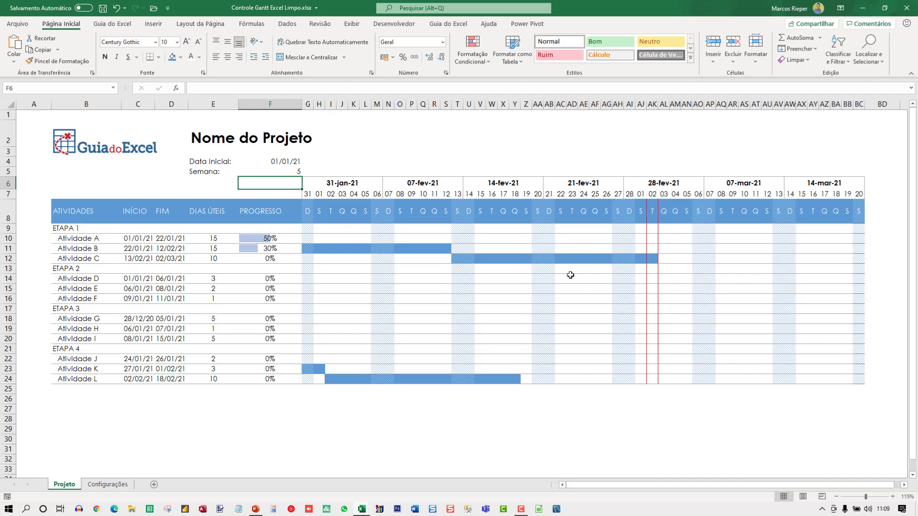
left_click(279, 171)
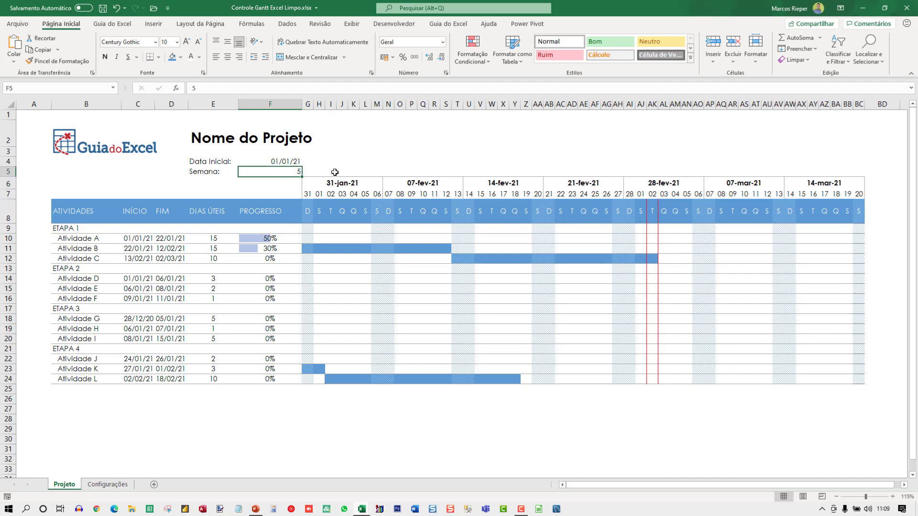
type("0")
key("Return")
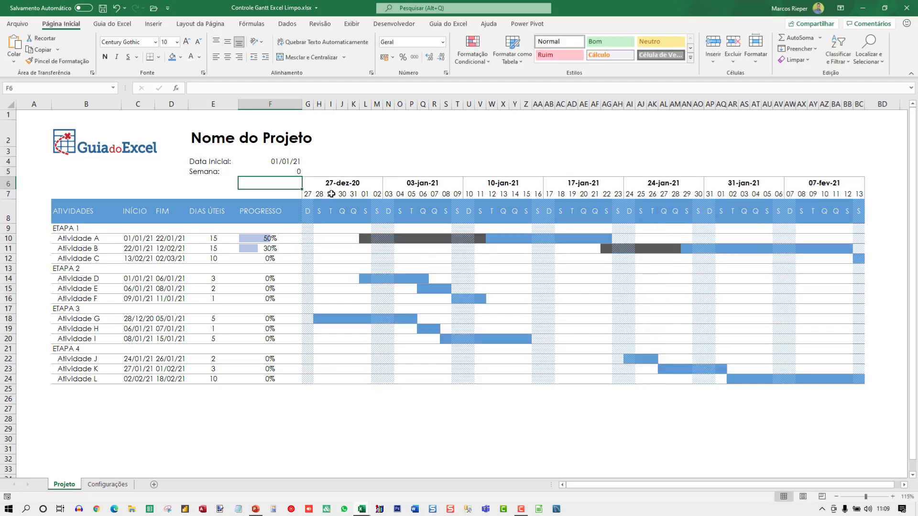
left_click(321, 219)
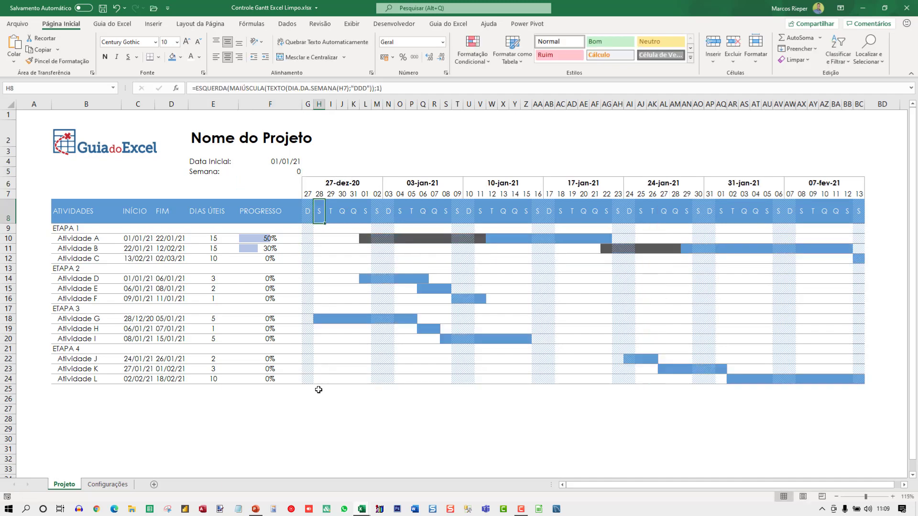
left_click(366, 390)
key("Down")
key("Down")
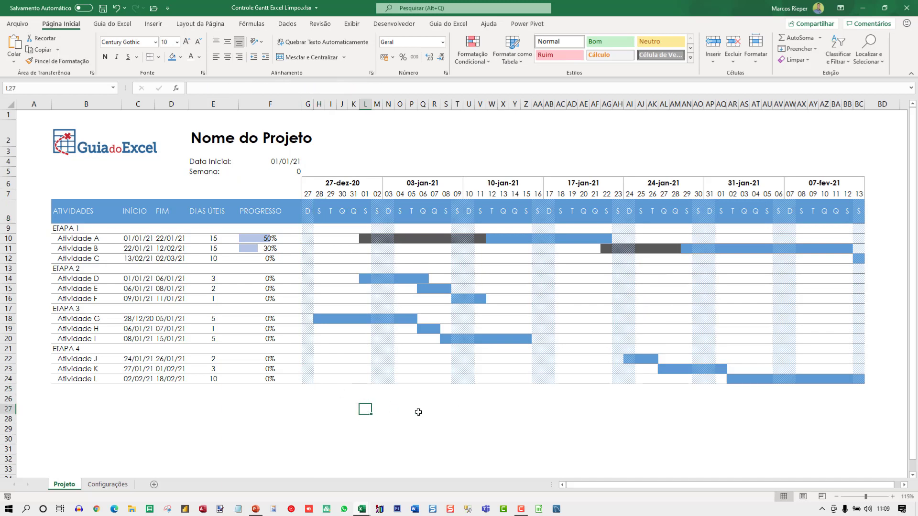
type("=")
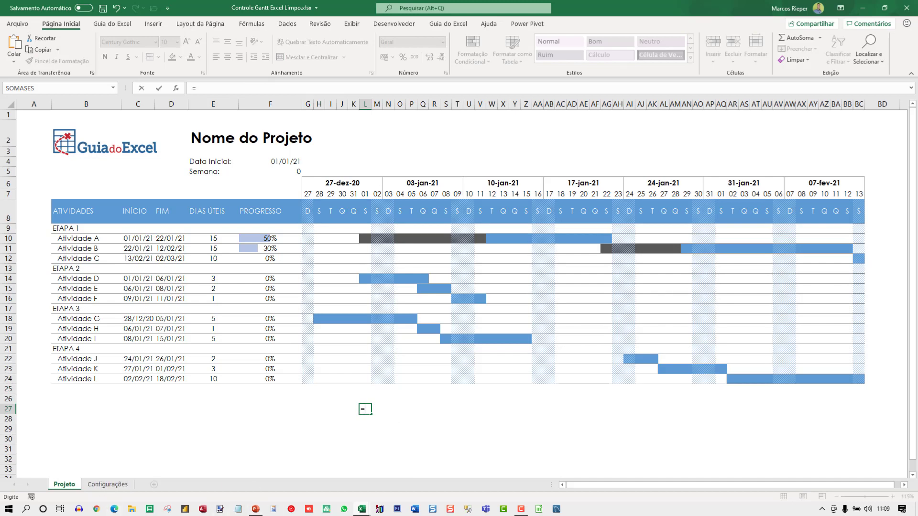
key("Escape")
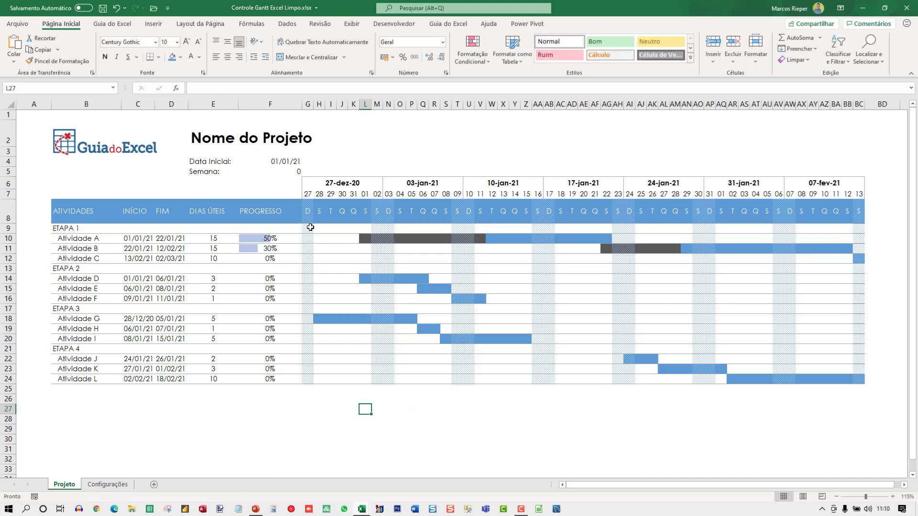
left_click_drag(308, 218, 861, 380)
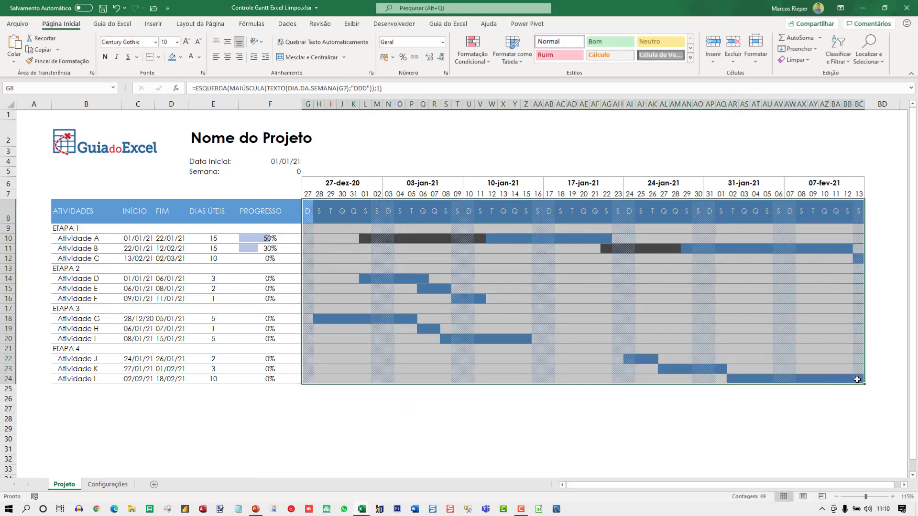
left_click(472, 49)
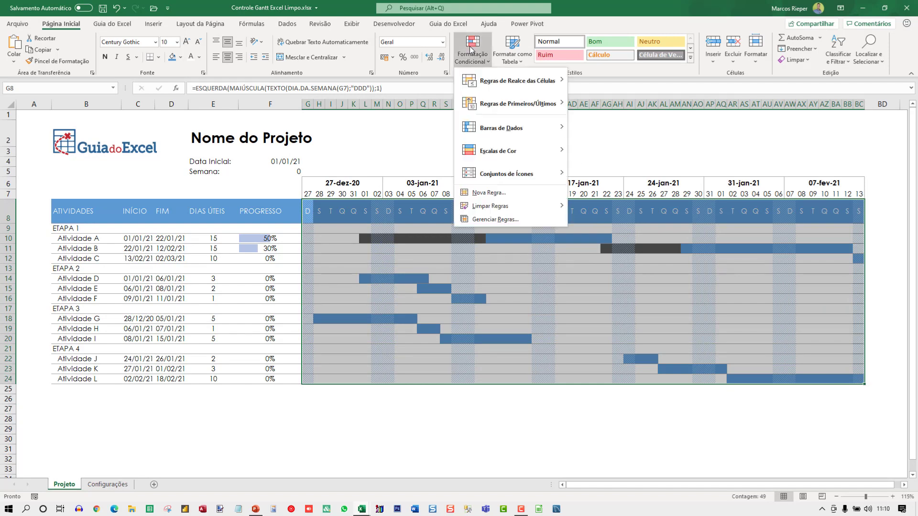
left_click(488, 193)
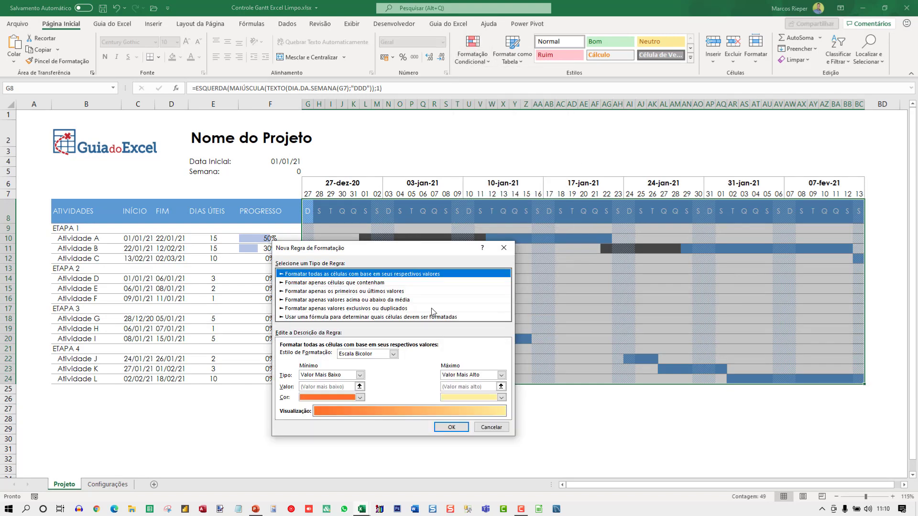
left_click(302, 317)
left_click(298, 357)
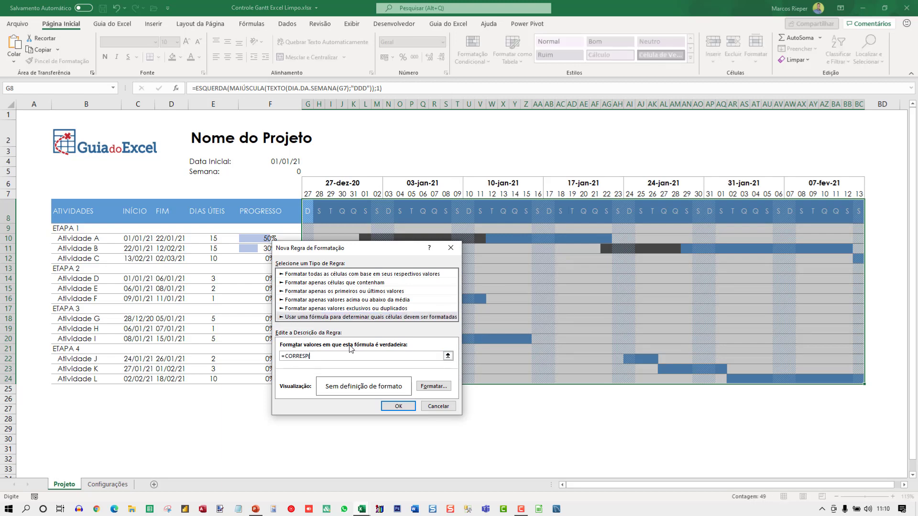
key("Escape")
left_click(342, 410)
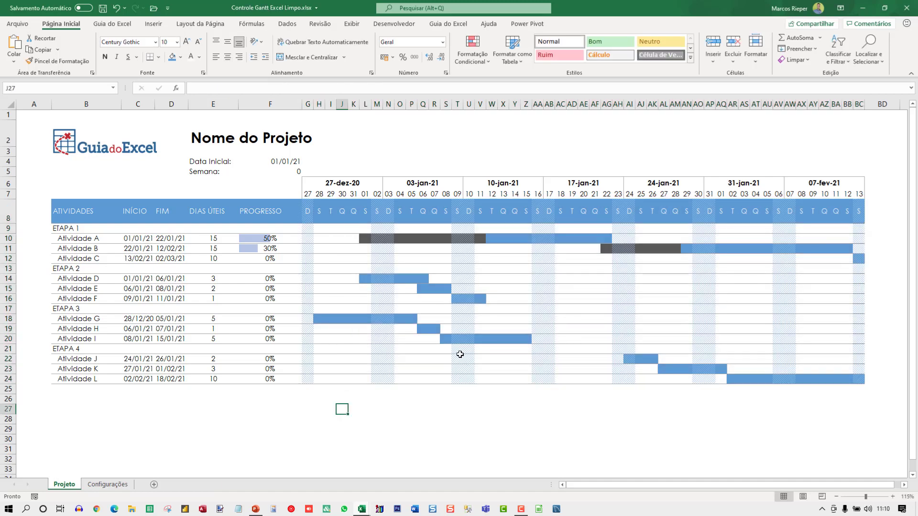
key("Left")
key("Left")
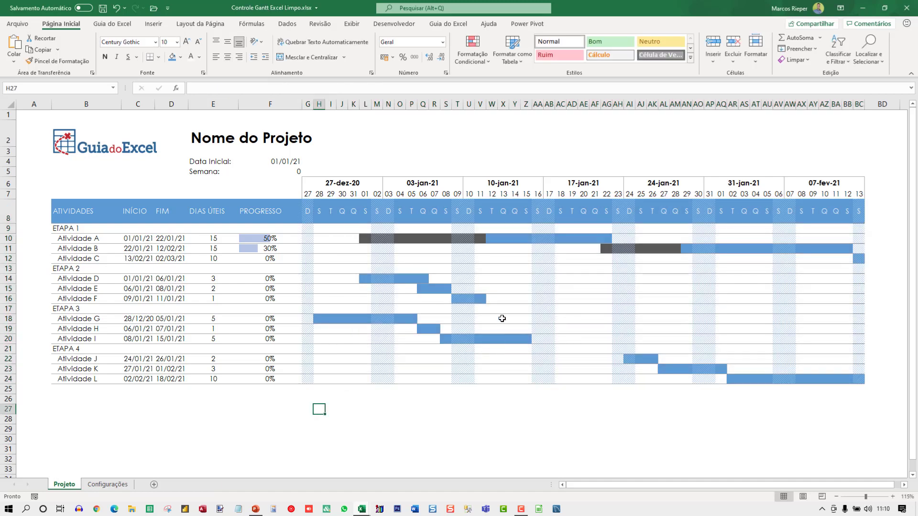
scroll(502, 318, "up", 1)
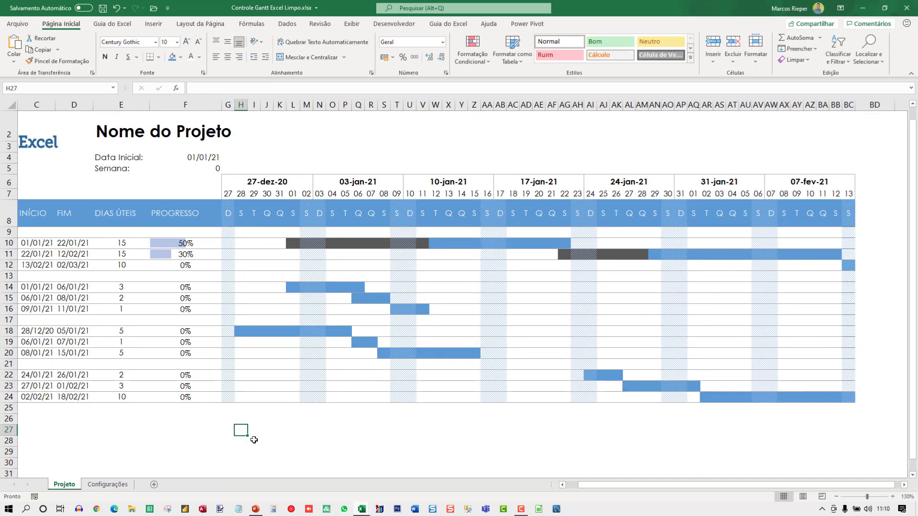
Check the Configurações sheet, and evaluate the date formula in L7 of the Projeto sheet
left_click(288, 429)
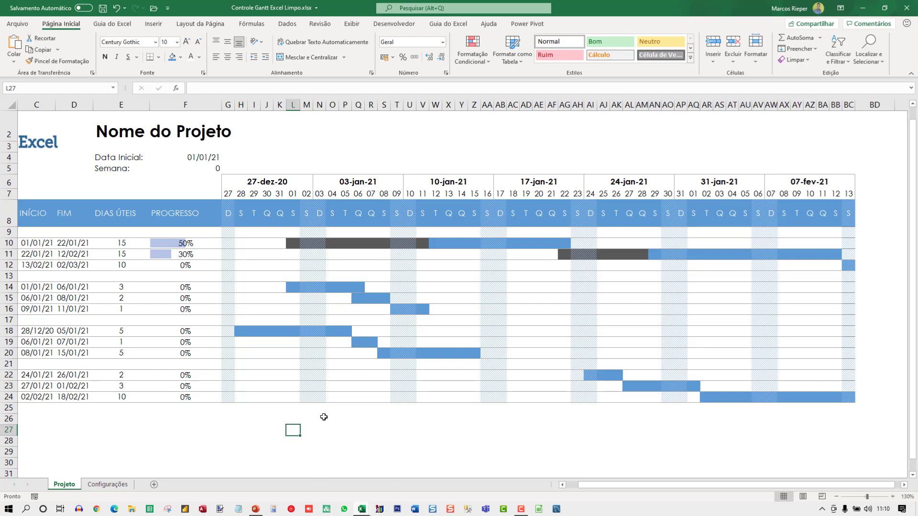
left_click(114, 487)
left_click(64, 485)
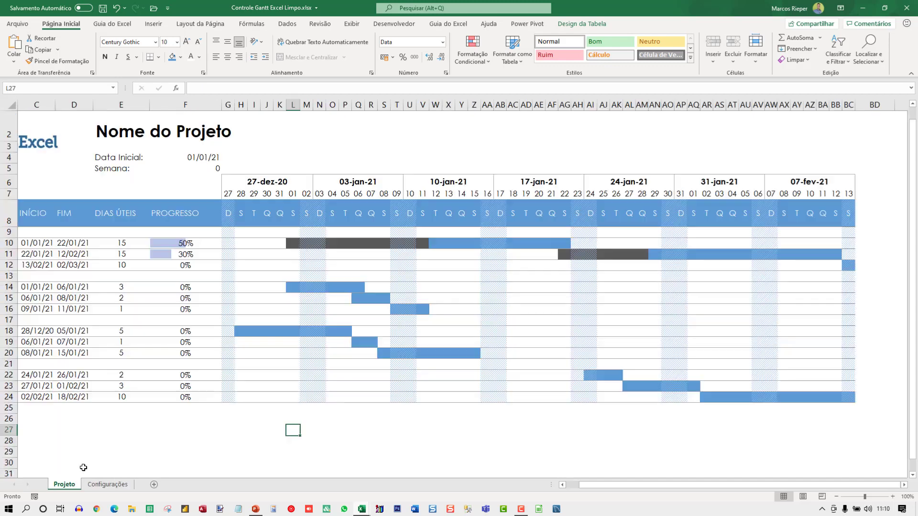
left_click(292, 193)
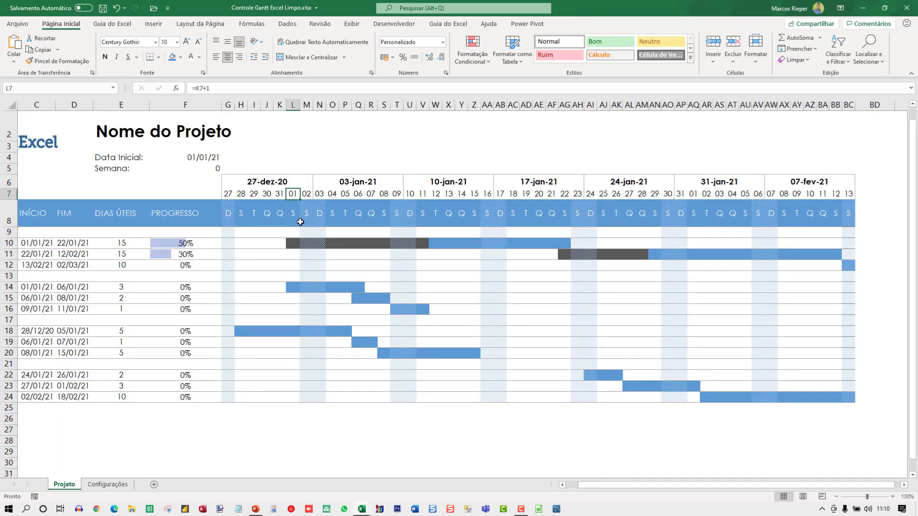
double_click(294, 196)
left_click_drag(279, 194, 297, 195)
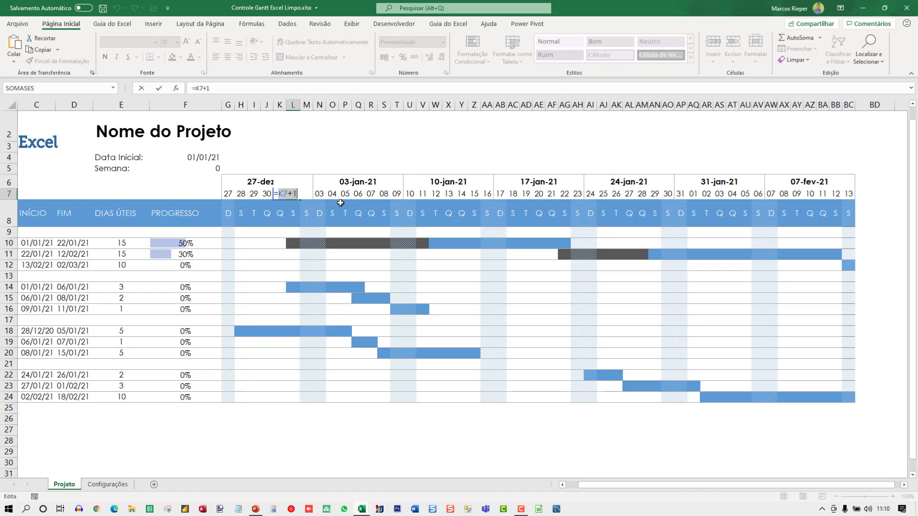
key("F9")
Begin a CORRESP formula in L26 with L7 as the lookup value and a lookup array on the Configurações sheet
left_click(293, 419)
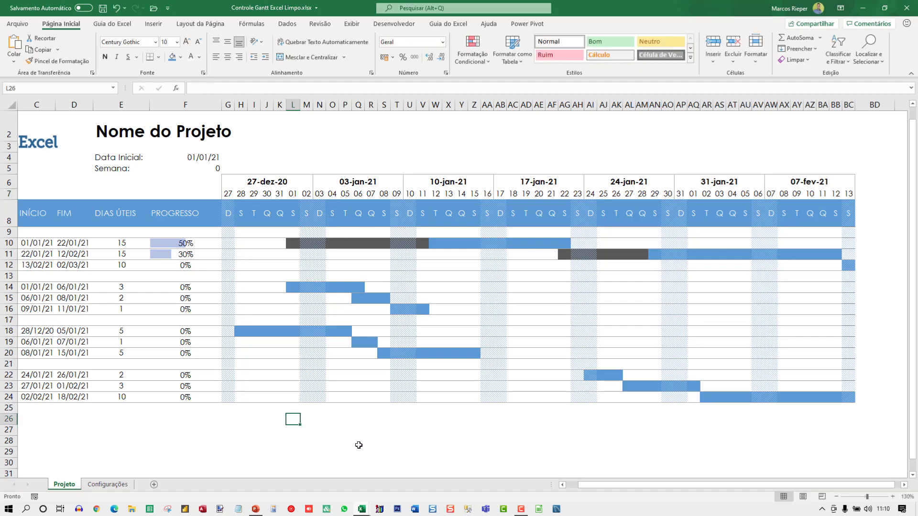
type("=COR")
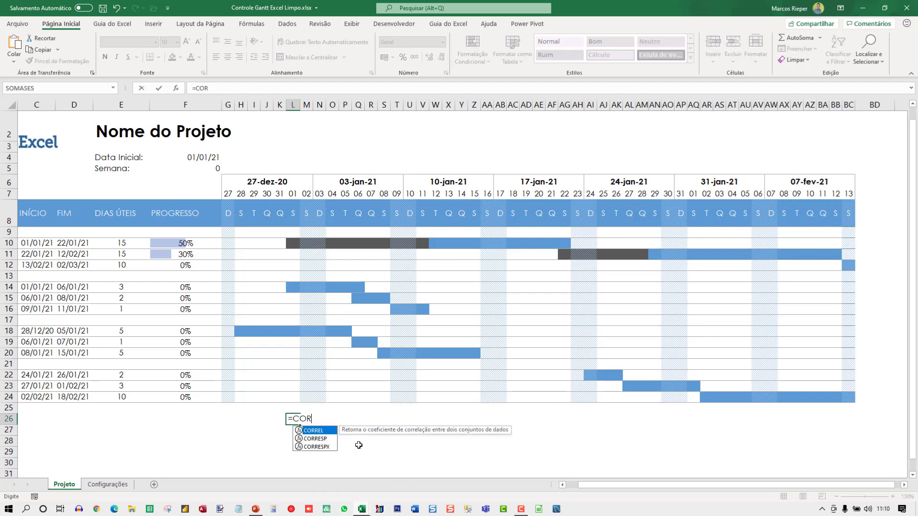
type("RESP(")
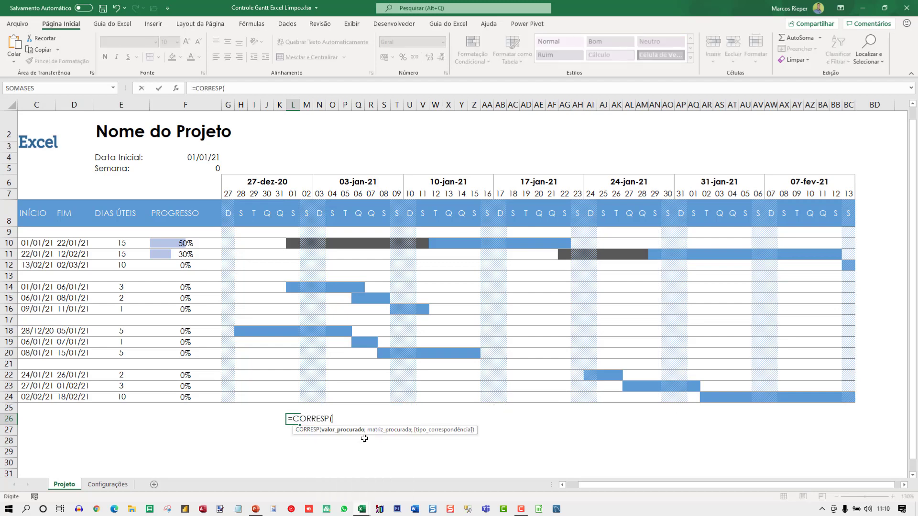
left_click(293, 193)
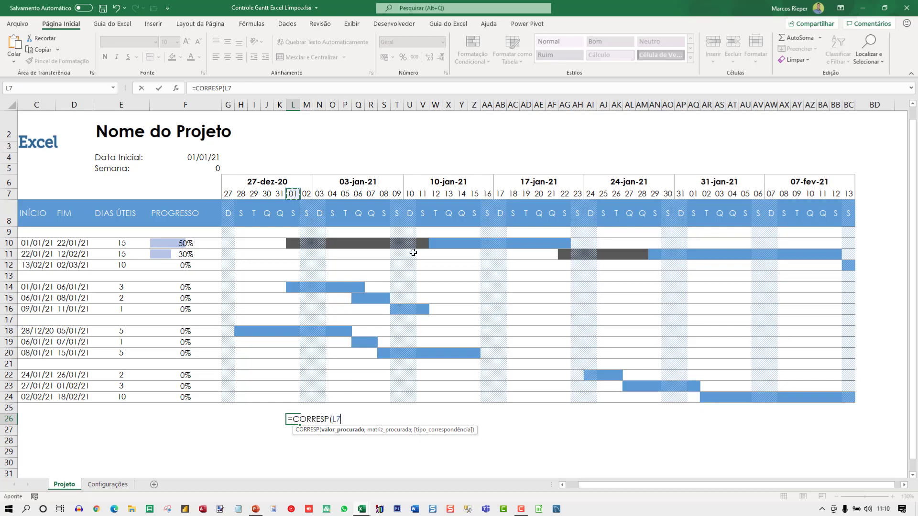
type(";Configurações!")
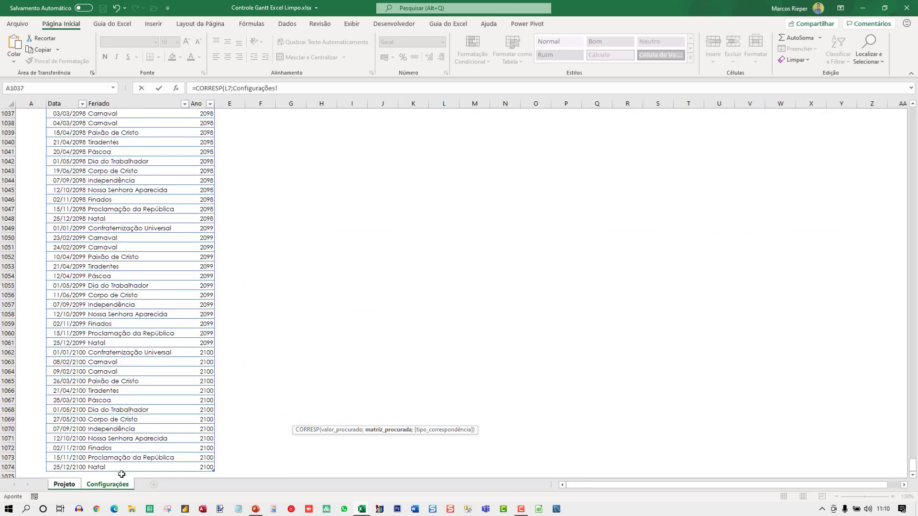
left_click(107, 484)
Try to use the Data column of the tFeriados table as the formula's lookup array
left_click(67, 142)
key("ctrl+Up")
key("Down")
key("Down")
key("ctrl+shift+Down")
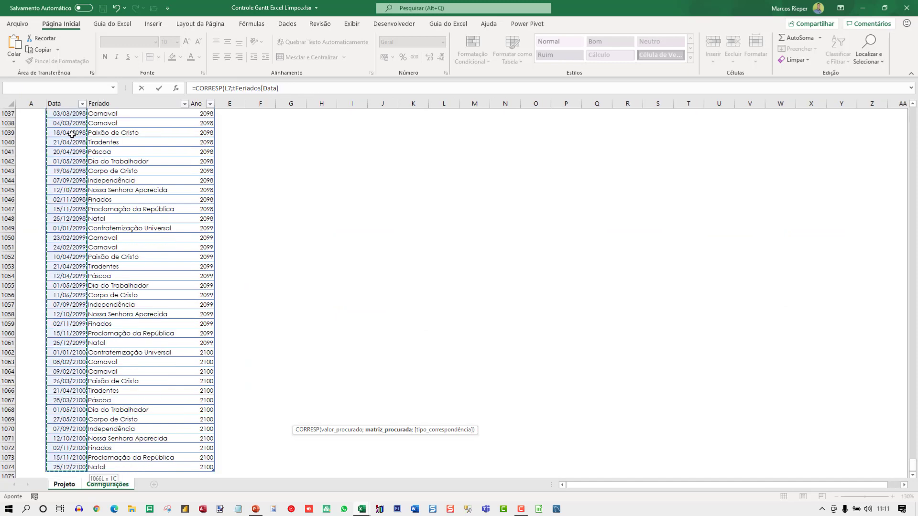
scroll(72, 132, "up", 20)
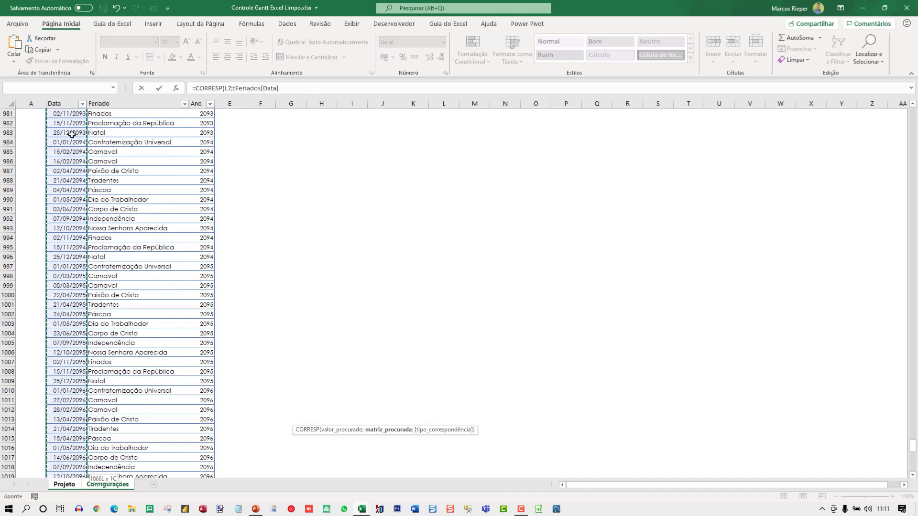
scroll(72, 134, "up", 20)
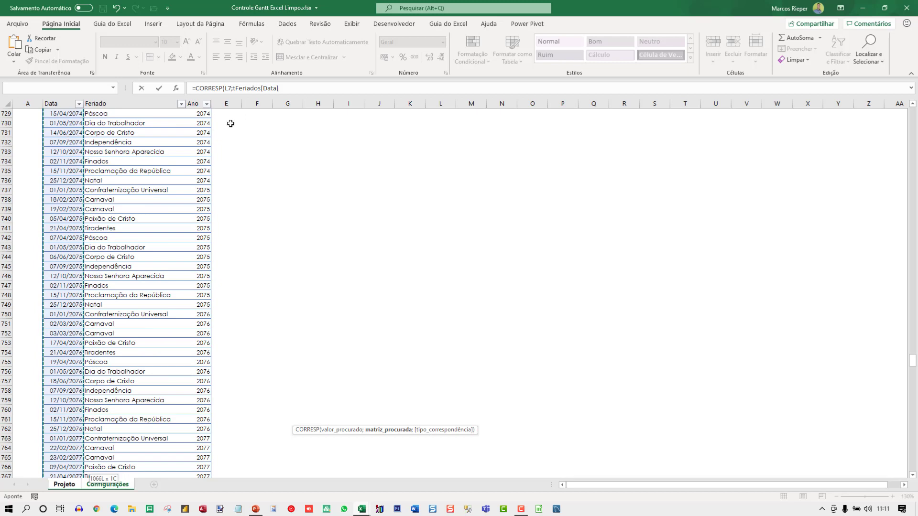
key("ctrl+Up")
key("Down")
key("Down")
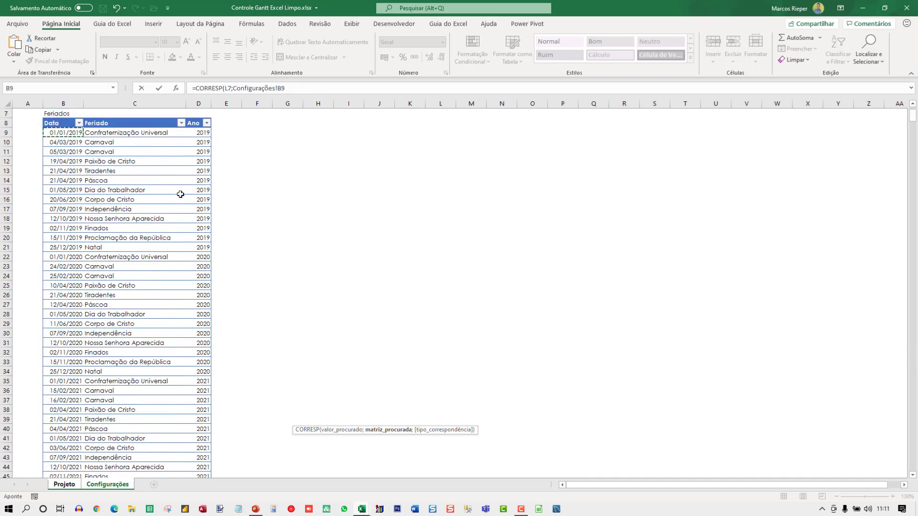
key("Up")
key("Up")
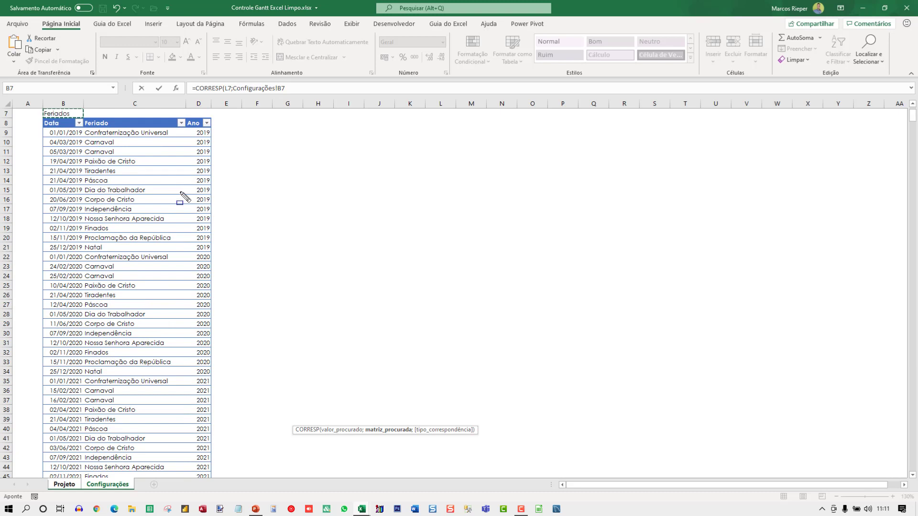
key("Escape")
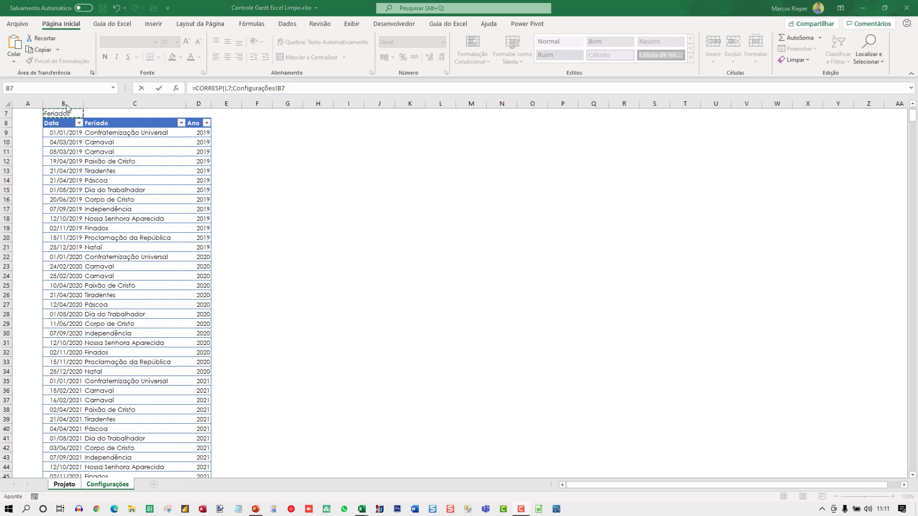
Set the lookup array to the absolute column Configurações!$B:$B with match type 0, and complete the CORRESP formula in L26
left_click(67, 103)
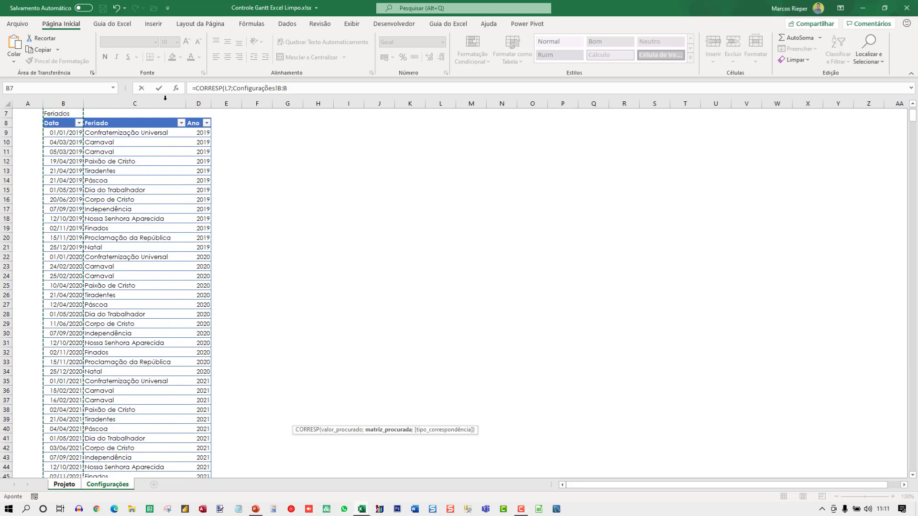
left_click(296, 88)
key("F4")
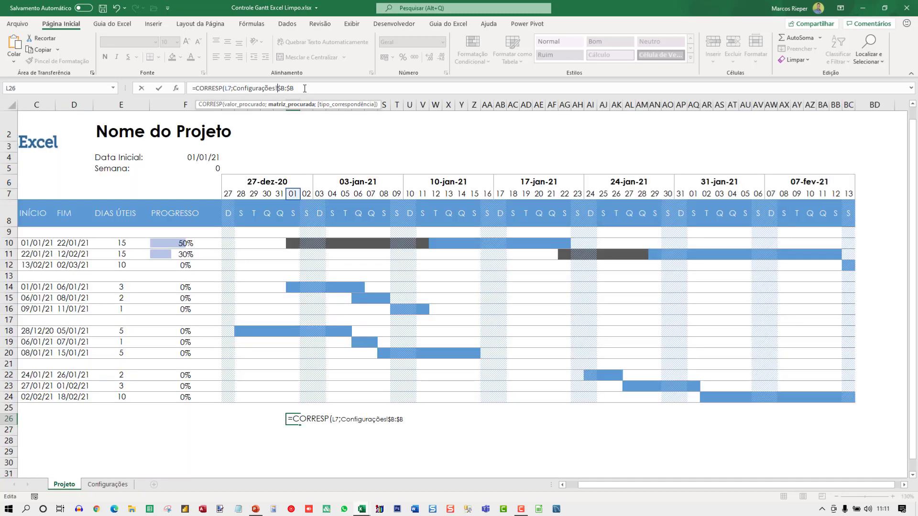
type(";")
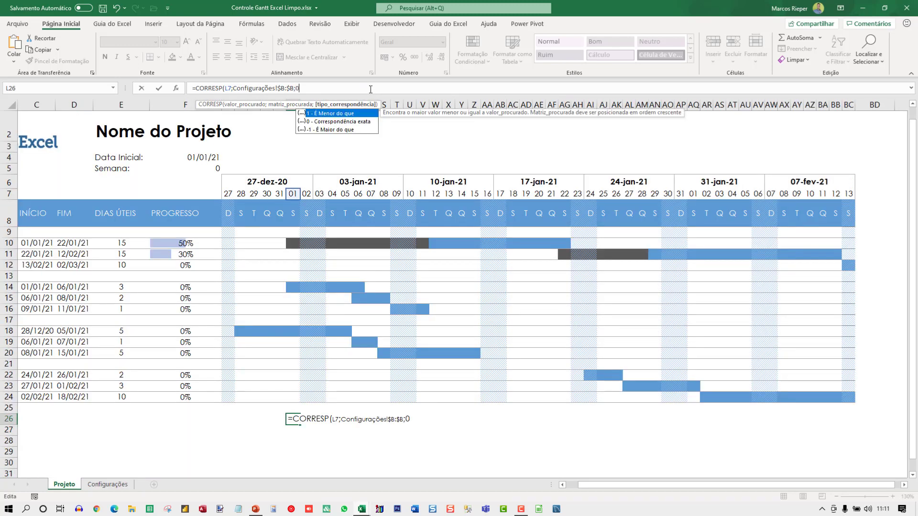
type("0)")
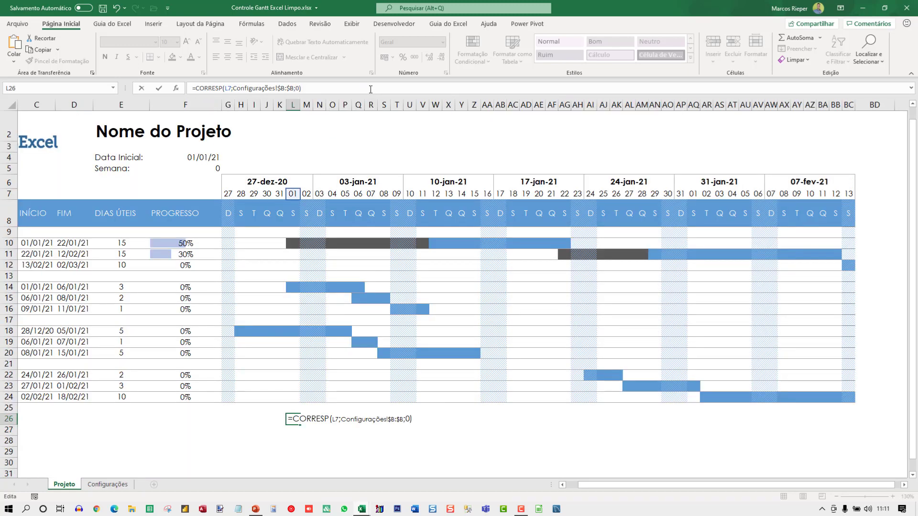
key("Return")
Change the lookup value of the CORRESP formula in L26 to G$7, with only the row fixed
key("Up")
key("F2")
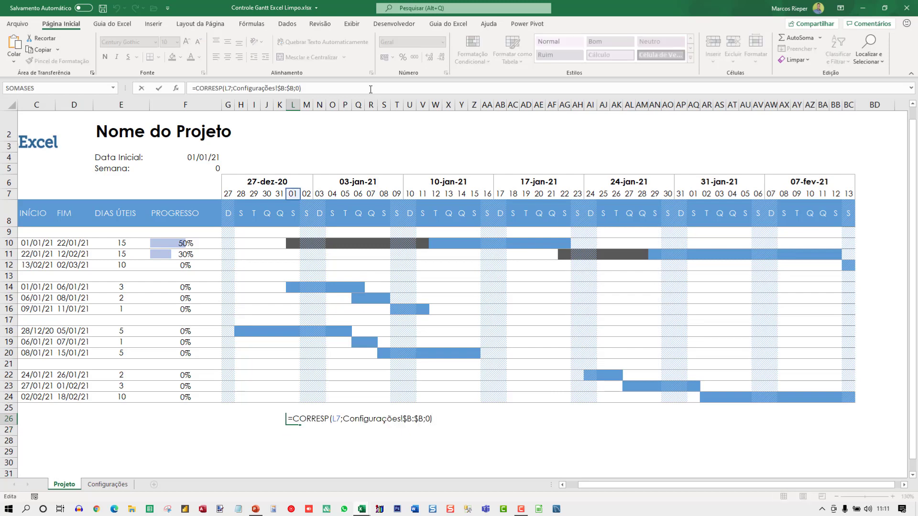
key("Escape")
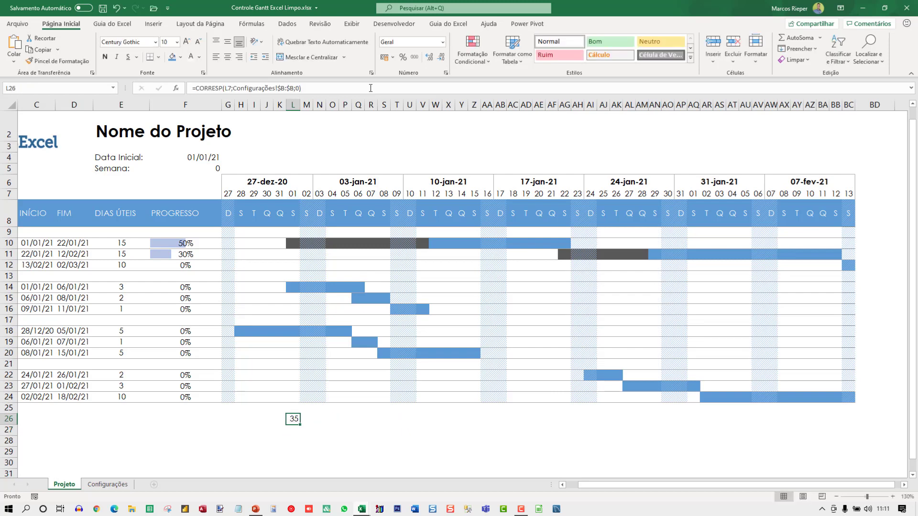
key("F2")
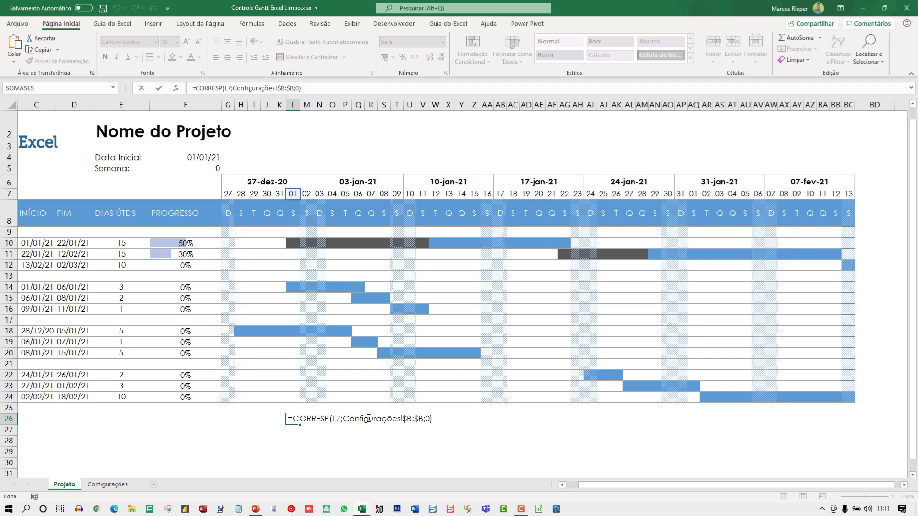
double_click(336, 419)
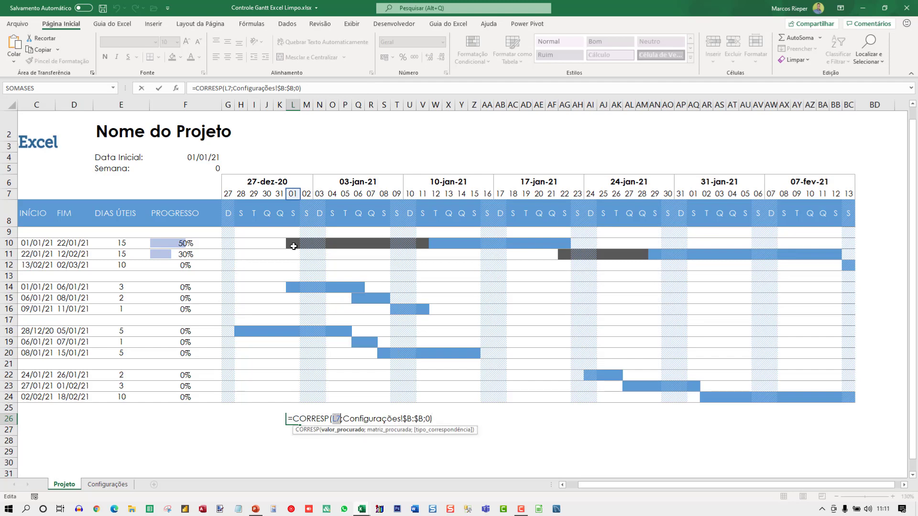
left_click(229, 192)
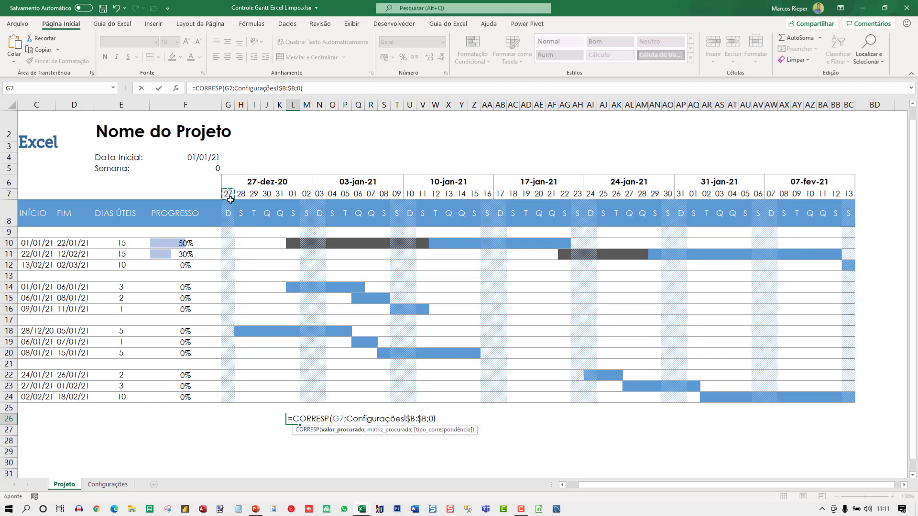
key("F4")
key("F4")
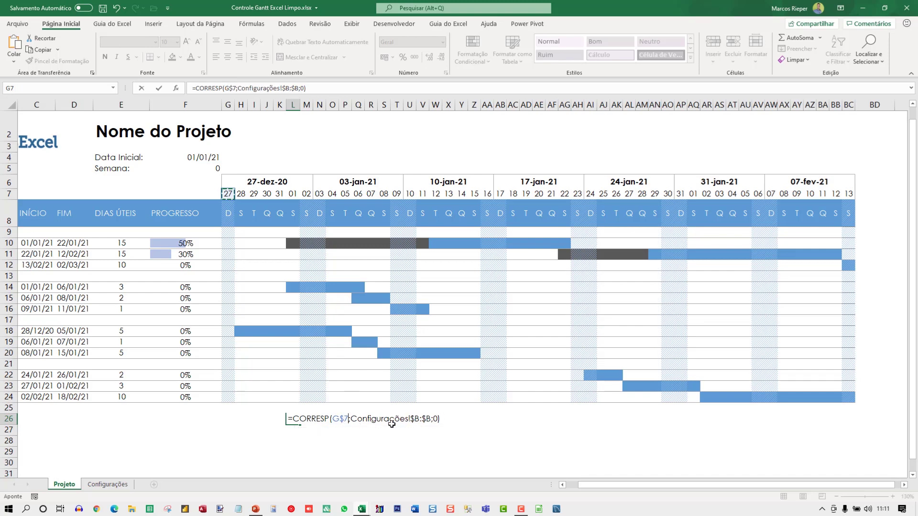
key("ctrl+Return")
Copy the full CORRESP formula text from L26 and clear the cell
key("F2")
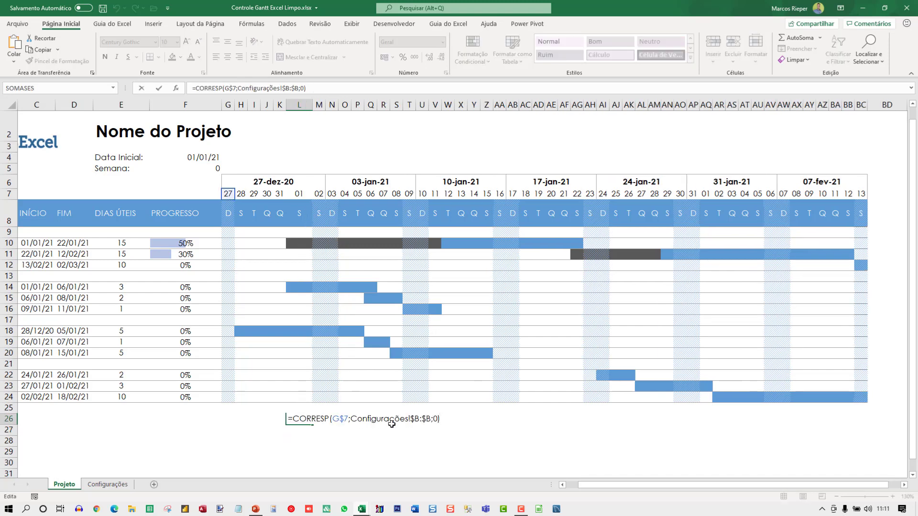
key("shift+End")
key("ctrl+c")
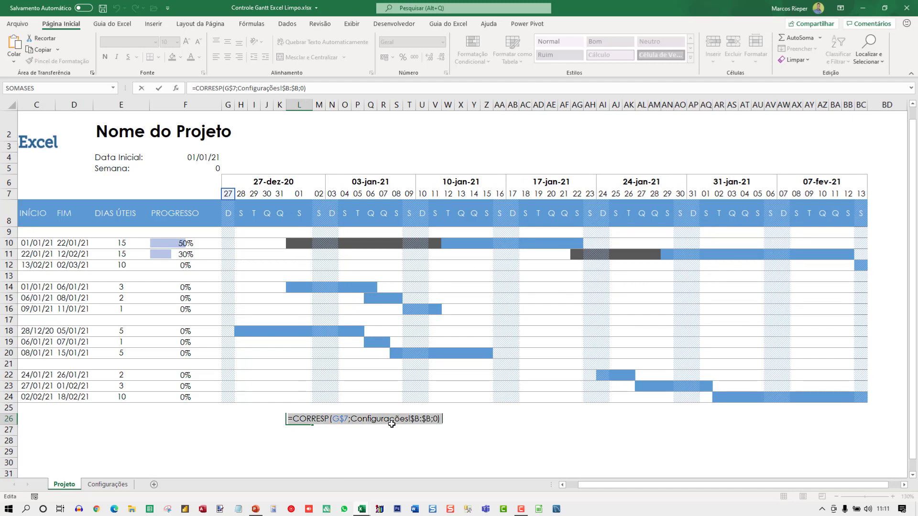
key("BackSpace")
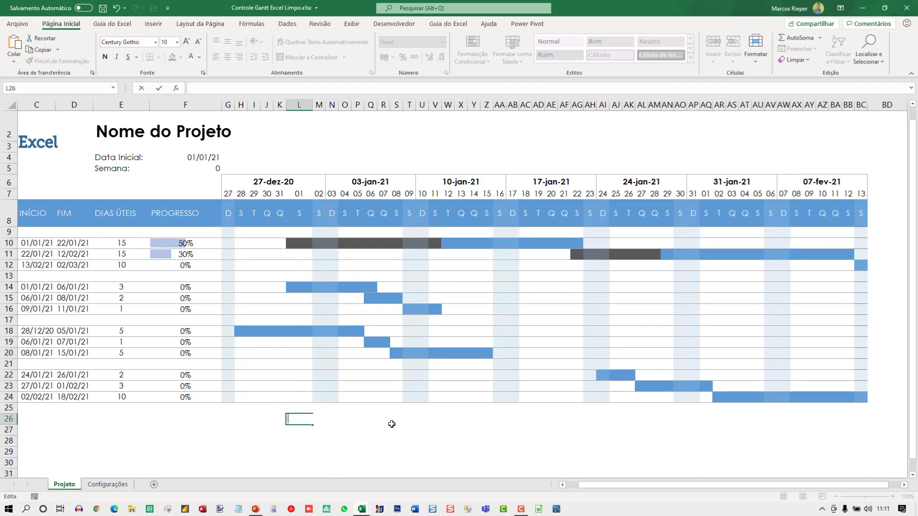
left_click(277, 443)
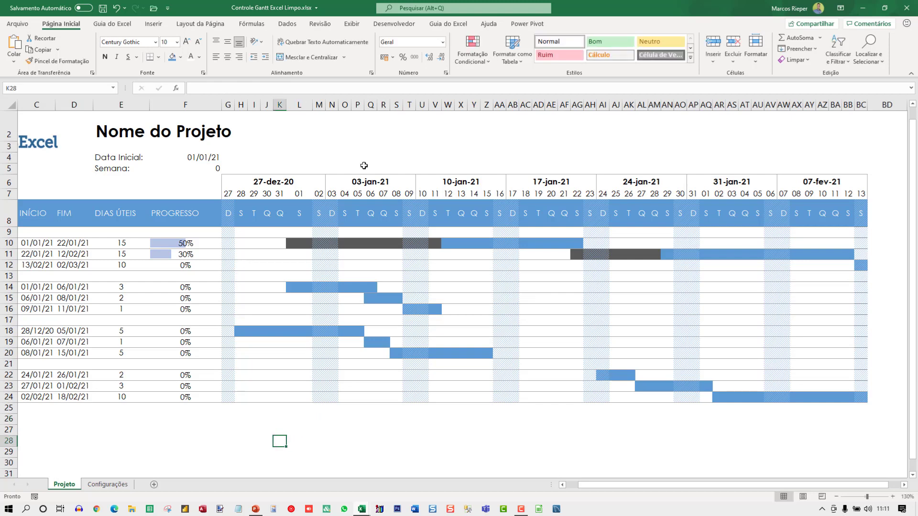
Start a formula-based conditional formatting rule on G8:BC24 using =CORRESP(G$7;Configurações!$B:$B;0)
mouse_move(225, 207)
left_mouse_down()
mouse_move(242, 225)
mouse_move(740, 337)
mouse_move(842, 397)
left_mouse_up()
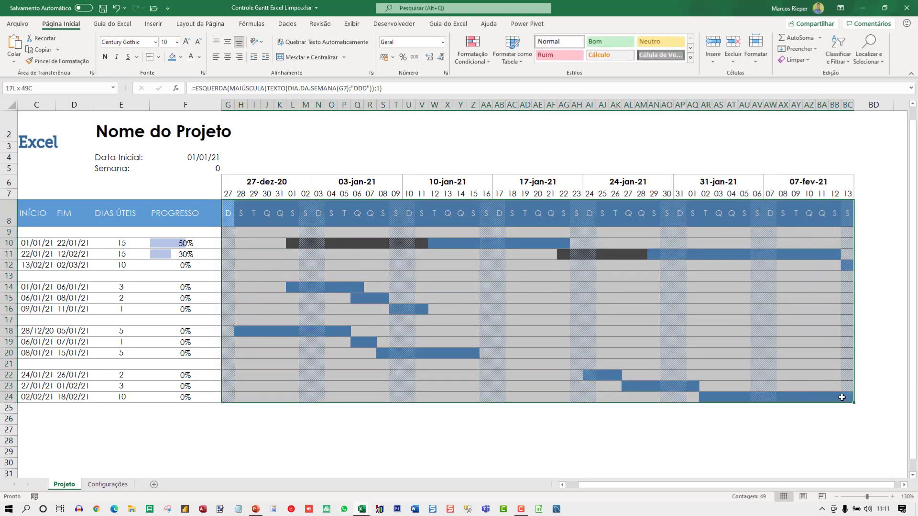
left_click(472, 51)
left_click(488, 197)
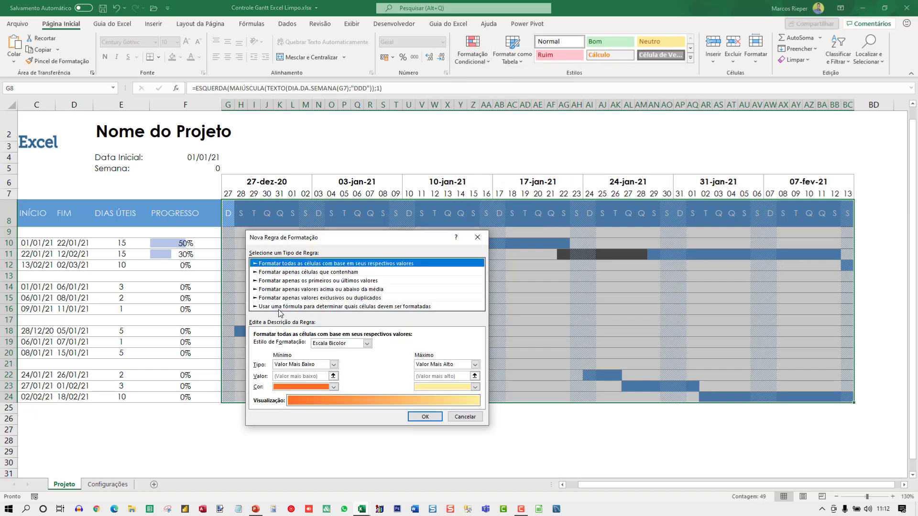
left_click(279, 307)
left_click(287, 346)
key("ctrl+v")
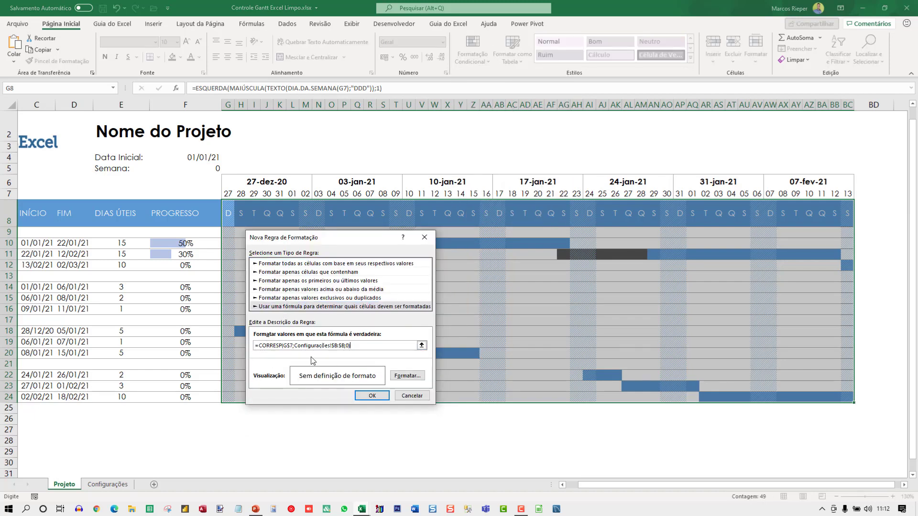
Give the holiday rule a red diagonal-stripe pattern fill without background colour, and apply it to the chart
left_click(407, 377)
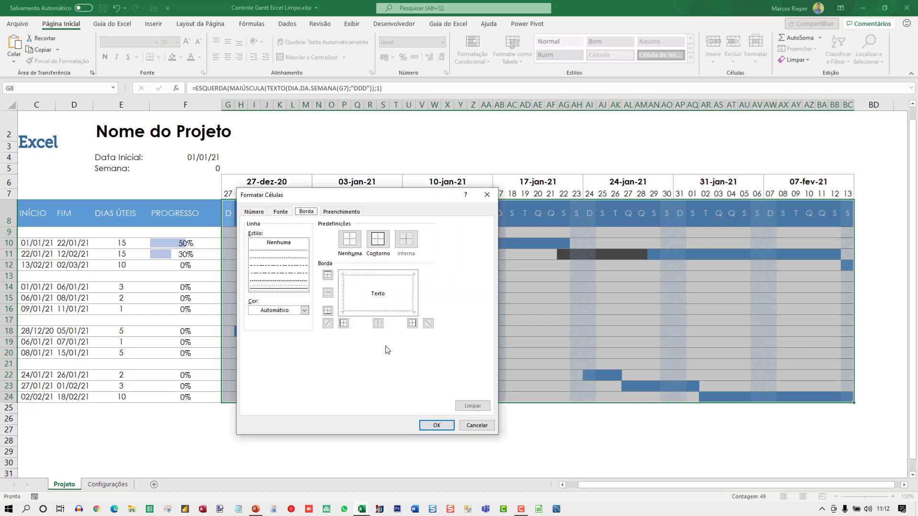
left_click(342, 212)
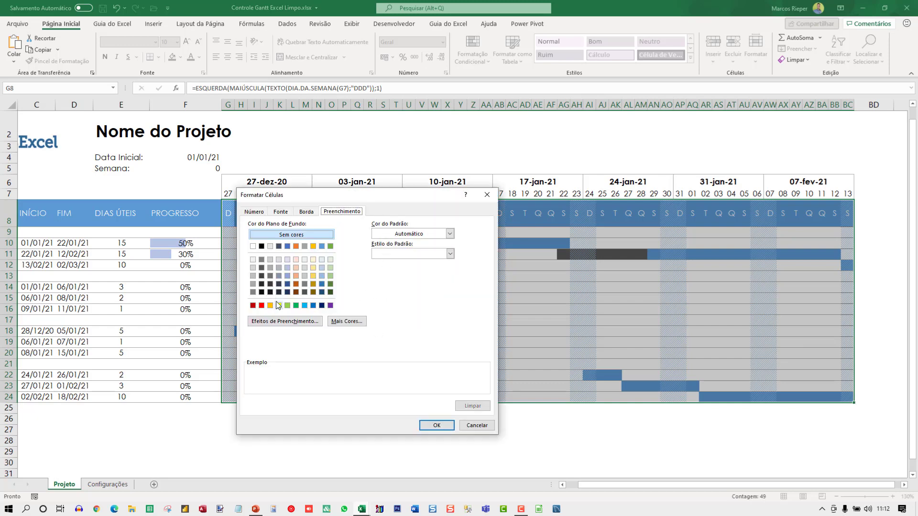
left_click(449, 255)
left_click(414, 291)
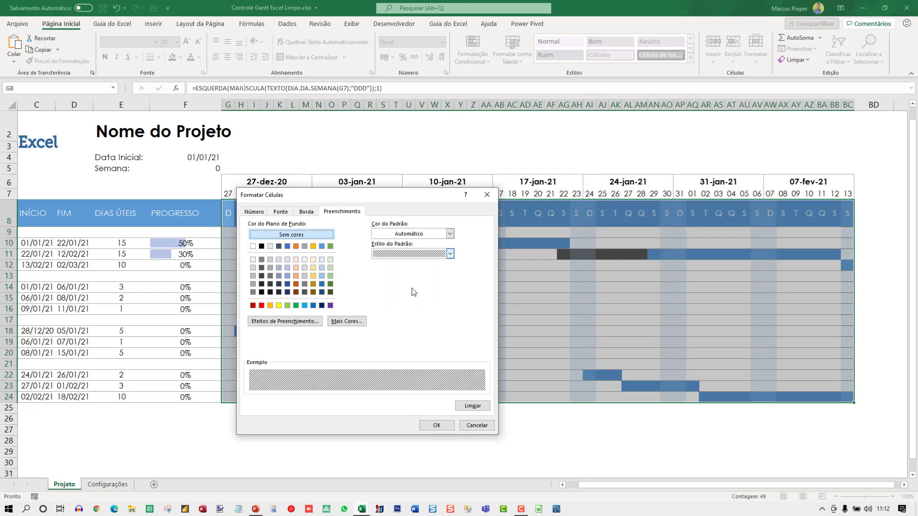
left_click(449, 233)
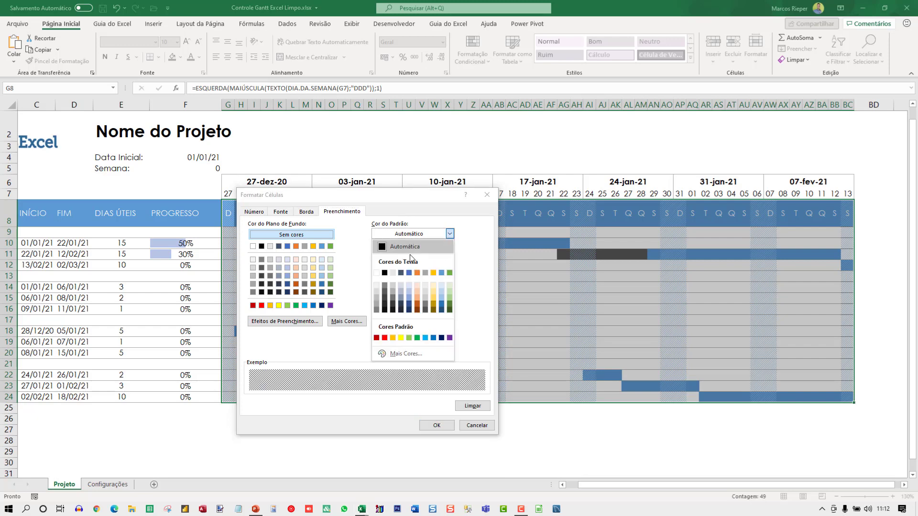
left_click(385, 338)
left_click(436, 426)
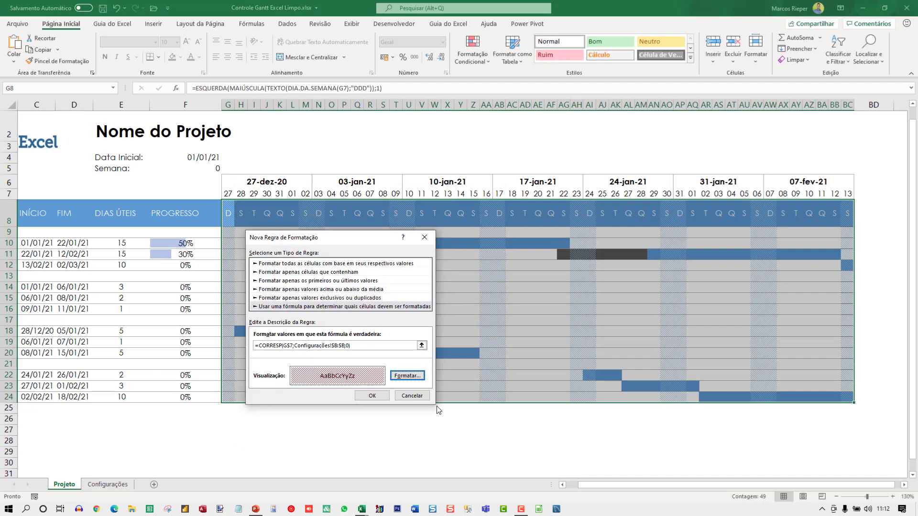
left_click(368, 400)
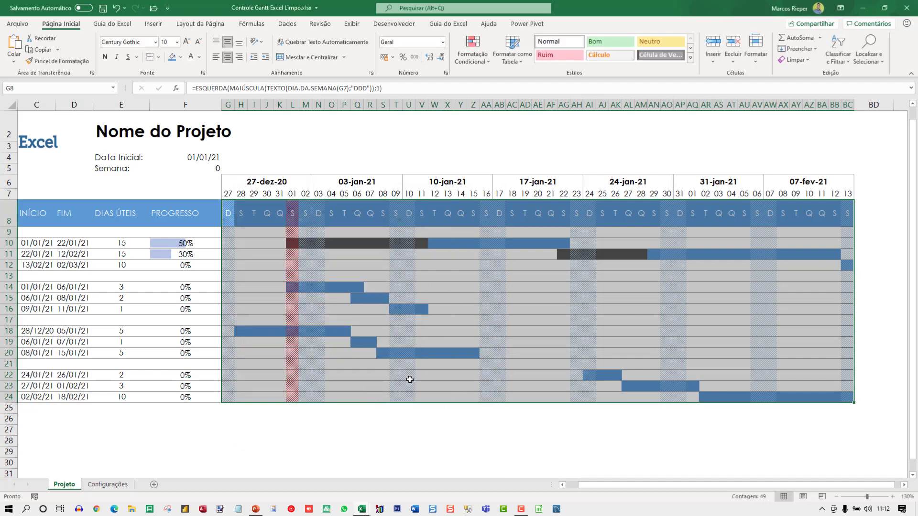
left_click(316, 252)
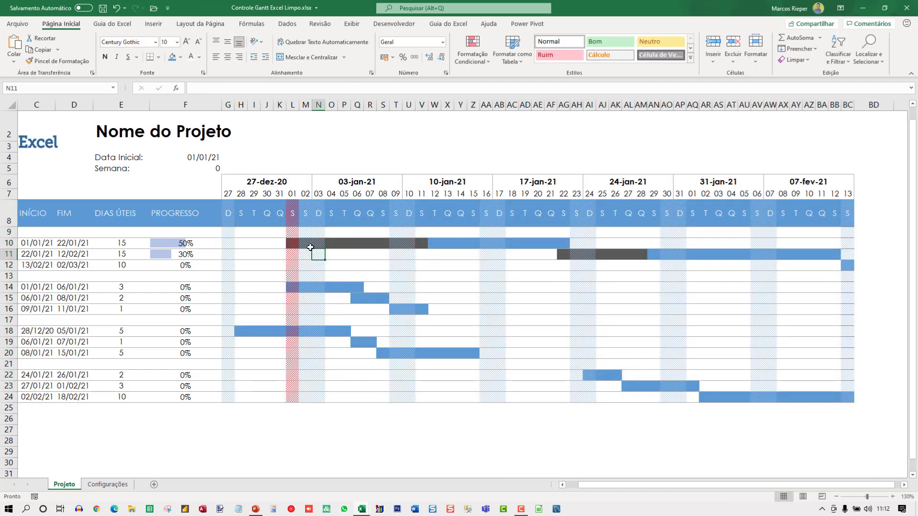
Test the holiday highlighting by setting Semana in F5 to 1, 2, 3, 4 and 5, and return it to 0
left_click(209, 168)
type("1")
key("Return")
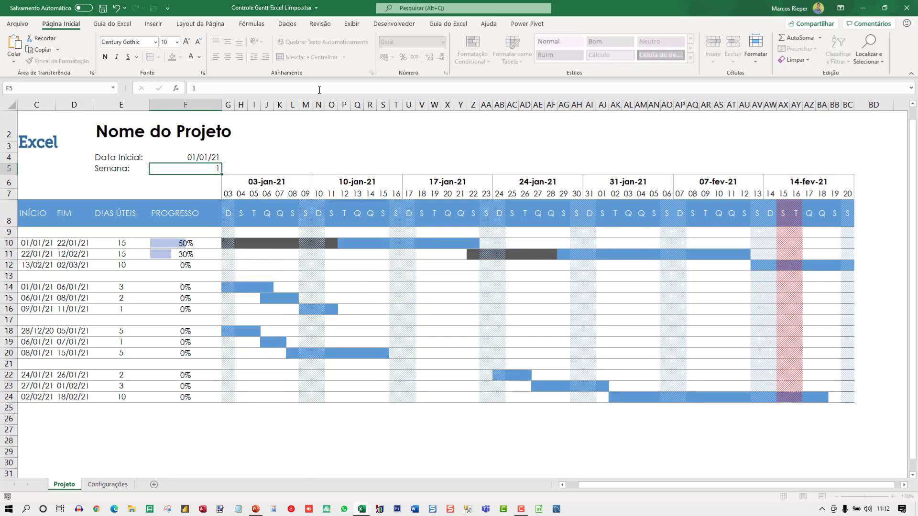
key("Up")
type("2")
key("Return")
type("3")
key("Return")
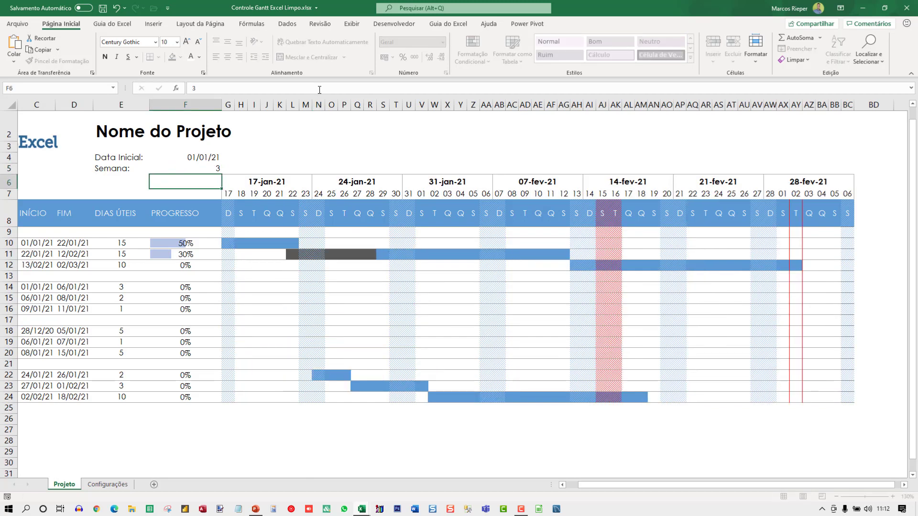
key("Up")
type("4")
key("Return")
key("Up")
type("5")
key("Return")
key("Up")
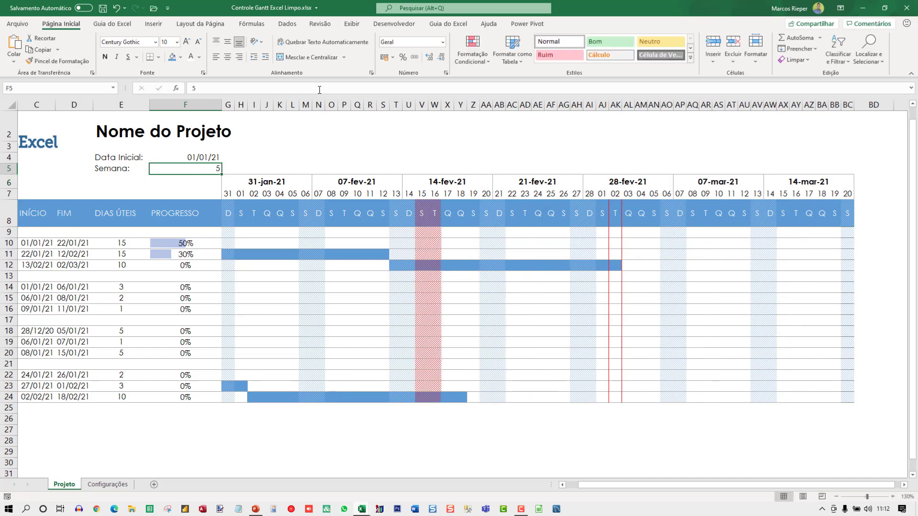
type("0")
key("Return")
key("Home")
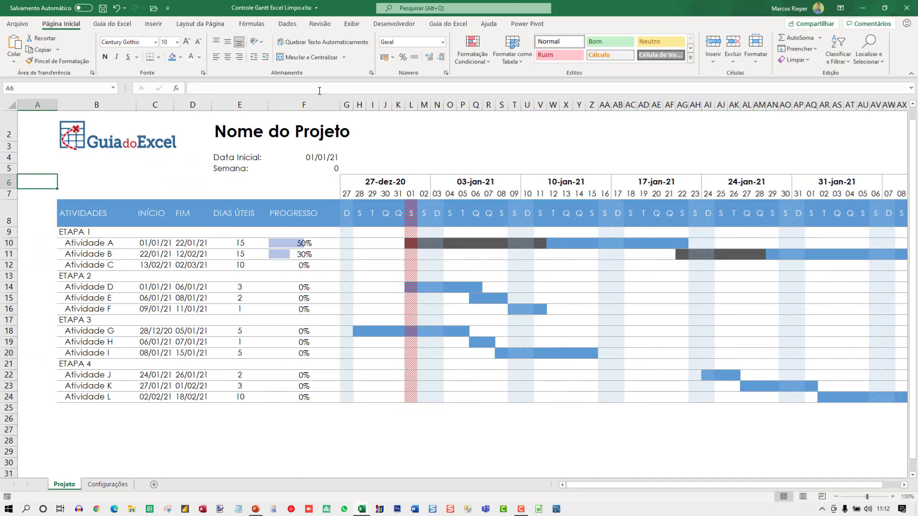
Check in the ribbon customization options that the Desenvolvedor tab is enabled, and close them without changes
scroll(328, 203, "down", 1, "ctrl")
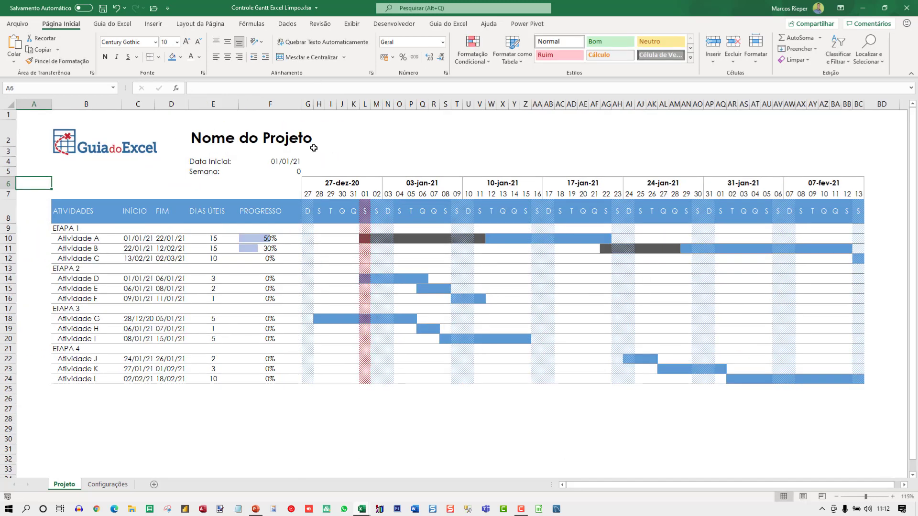
left_click(330, 151)
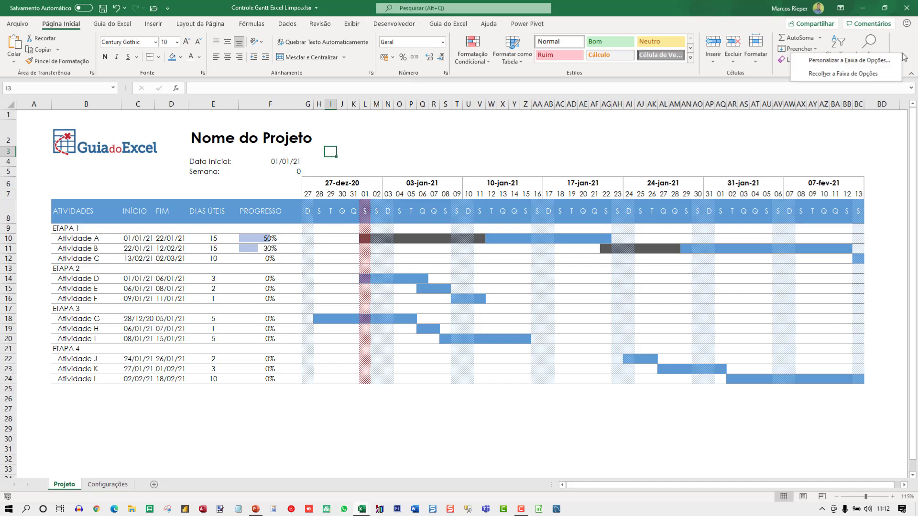
right_click(903, 53)
left_click(858, 64)
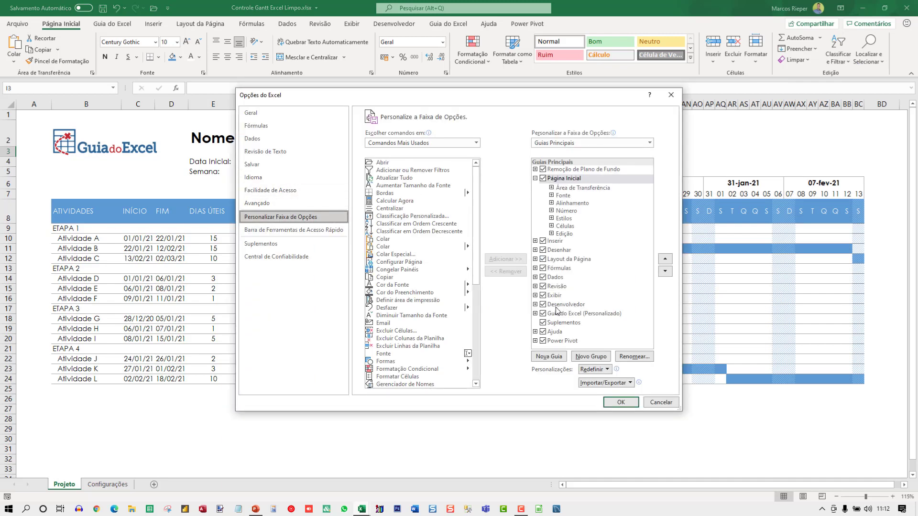
key("Escape")
Insert a horizontal scroll bar form control above the timeline, spanning columns G to BC over rows 4 and 5
left_click(395, 26)
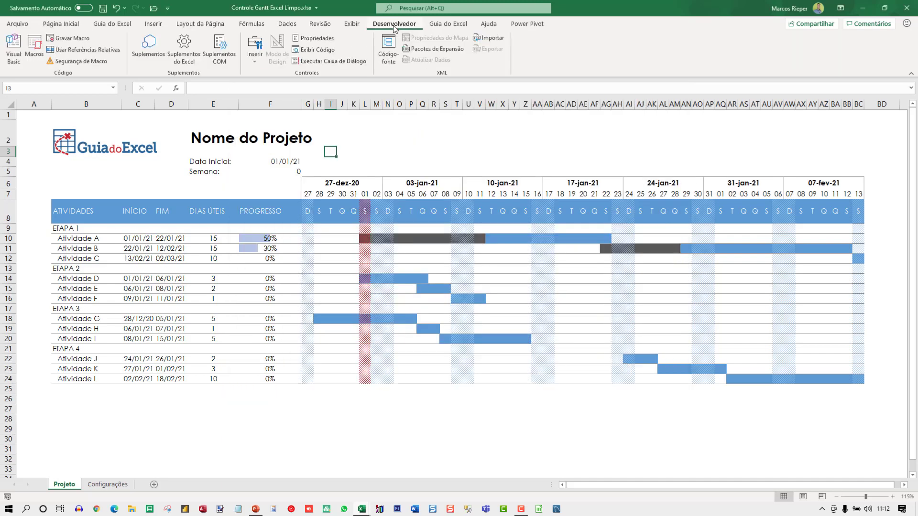
left_click(254, 59)
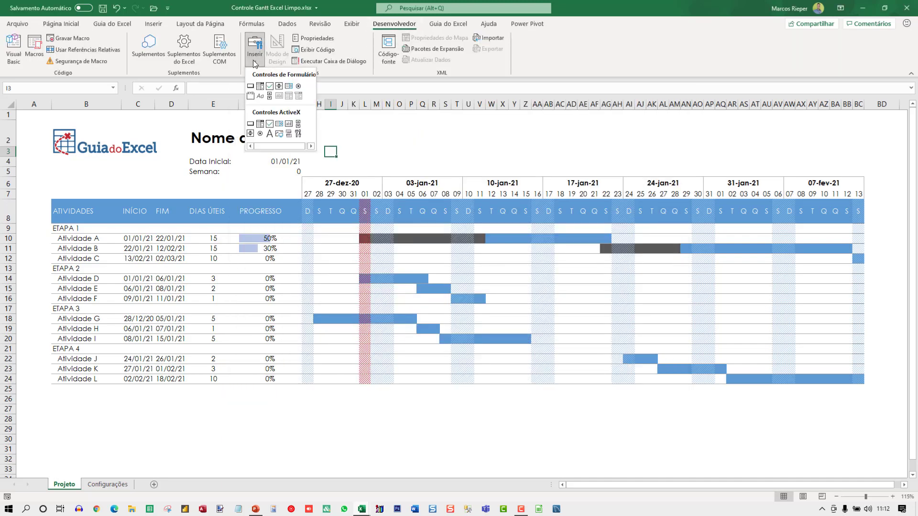
left_click(270, 96)
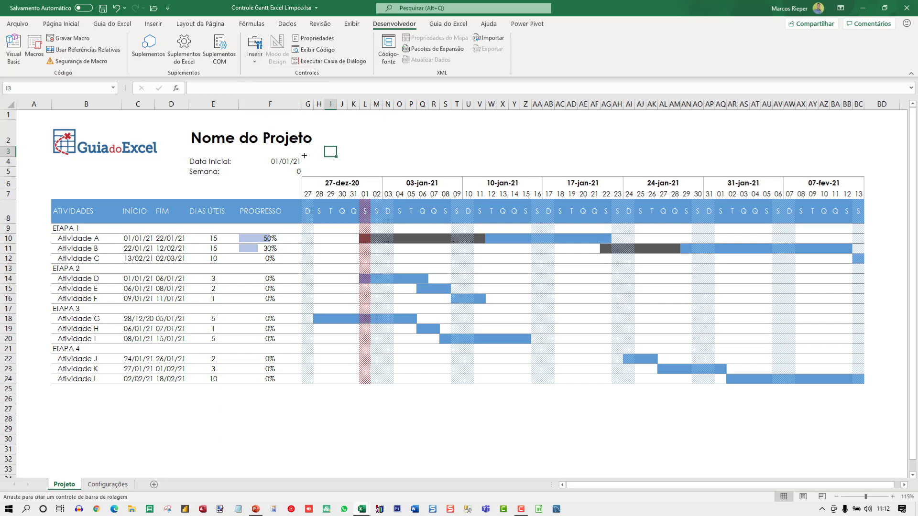
mouse_move(304, 155)
left_mouse_down()
mouse_move(665, 177)
mouse_move(862, 173)
left_mouse_up()
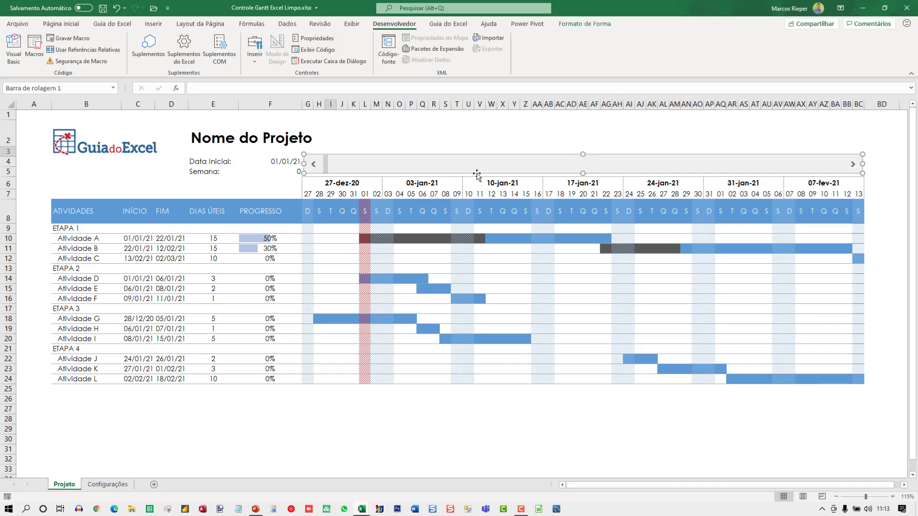
left_click(455, 139)
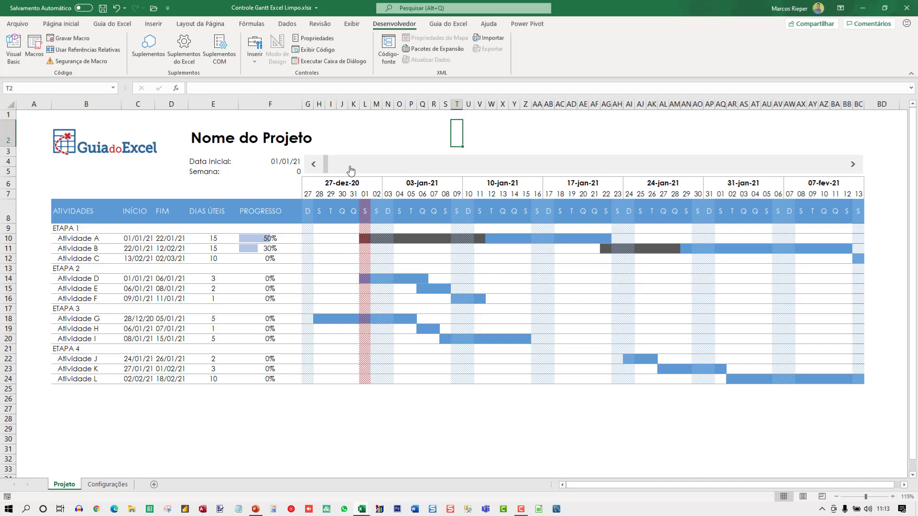
Link the timeline's scroll bar to the Semana cell $F$5 and set its page change to 1
right_click(386, 166)
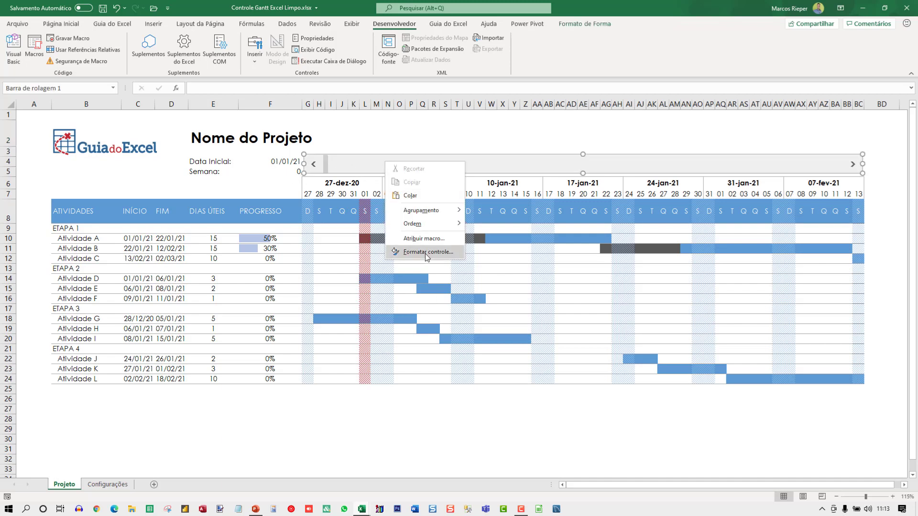
left_click(426, 253)
left_click(303, 295)
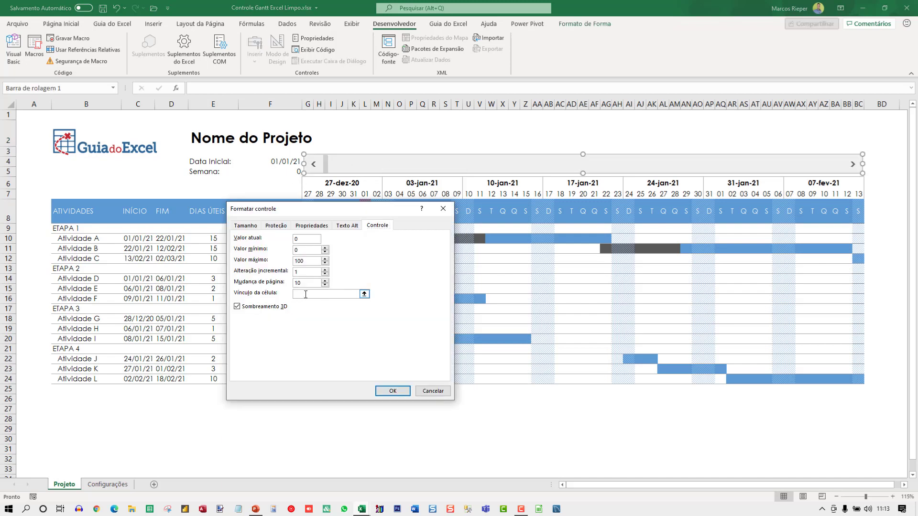
left_click(283, 171)
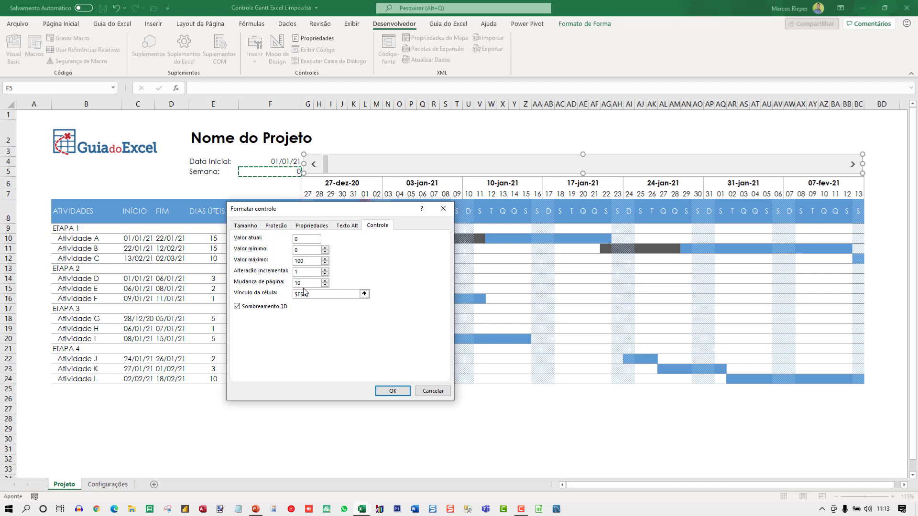
left_click(297, 283)
left_click(305, 284)
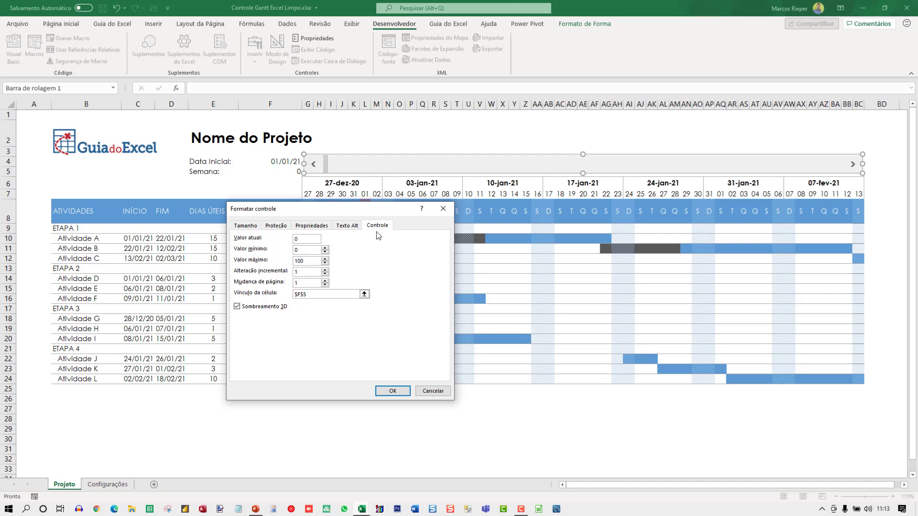
Exclude the scroll bar from printing in its object properties, and apply the control settings
left_click(312, 225)
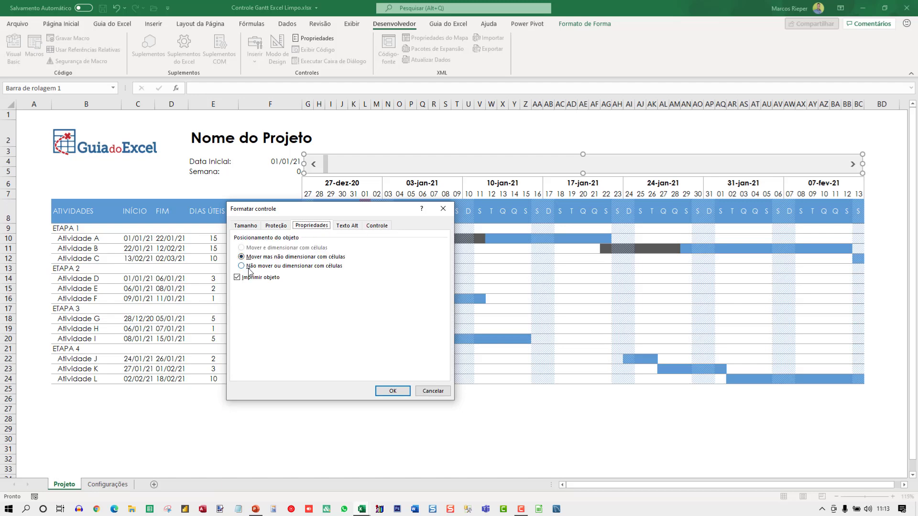
left_click(240, 279)
left_click(393, 390)
left_click(413, 238)
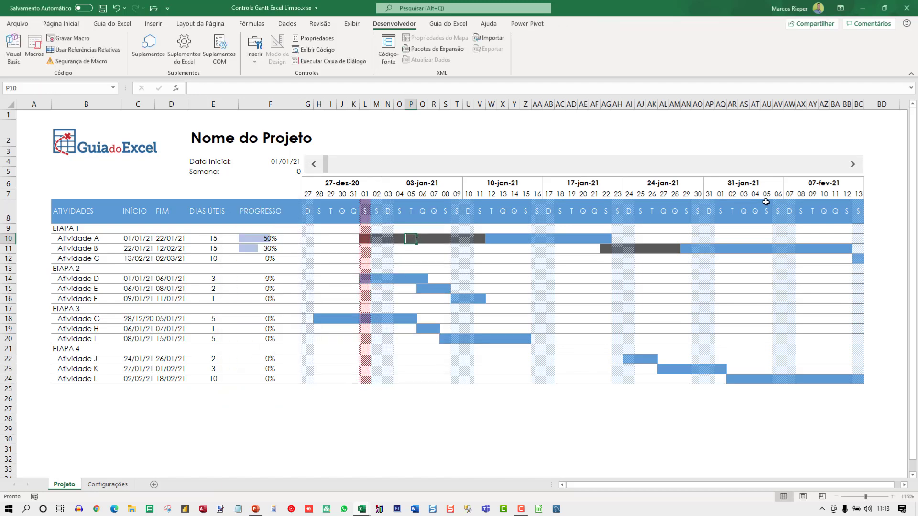
Test the scroll bar by advancing Semana one week at a time to 15 and stepping back to 0
left_click(853, 164)
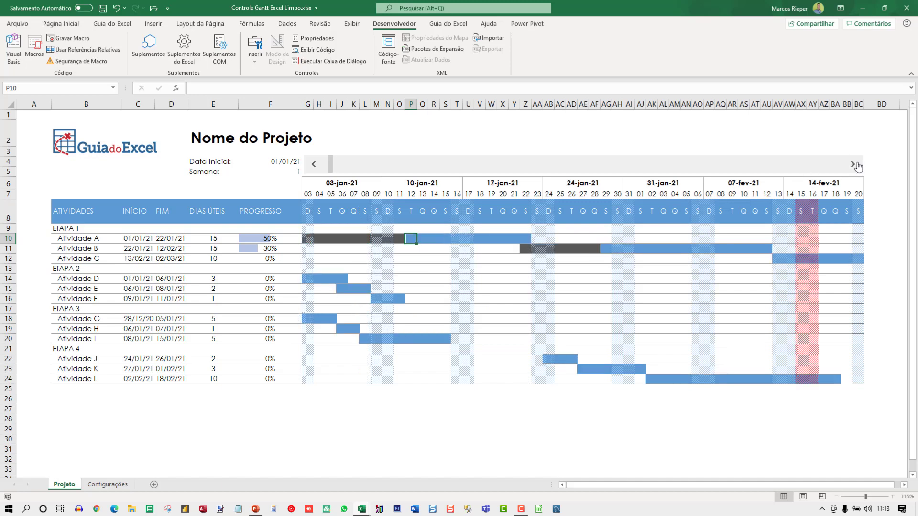
left_click(853, 164)
left_click(853, 164)
left_click(854, 164)
left_click(853, 164)
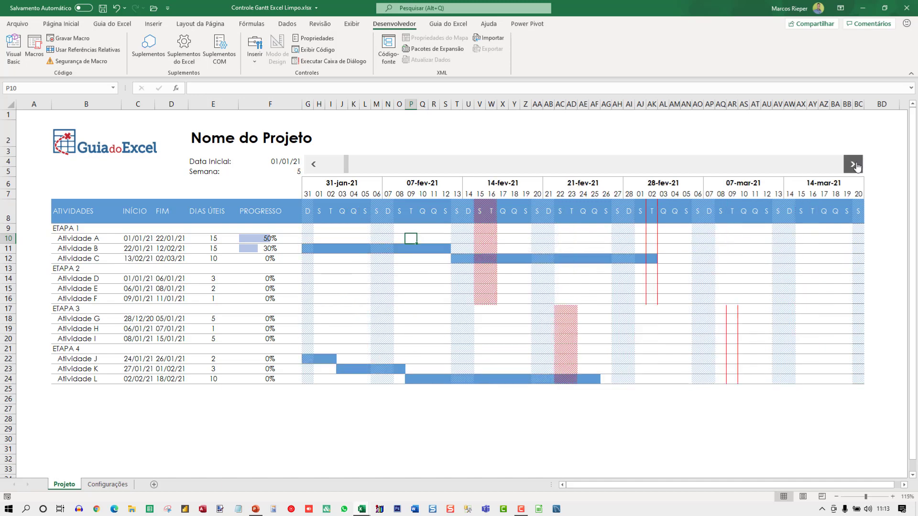
left_click(853, 165)
left_click(853, 165)
left_click(853, 164)
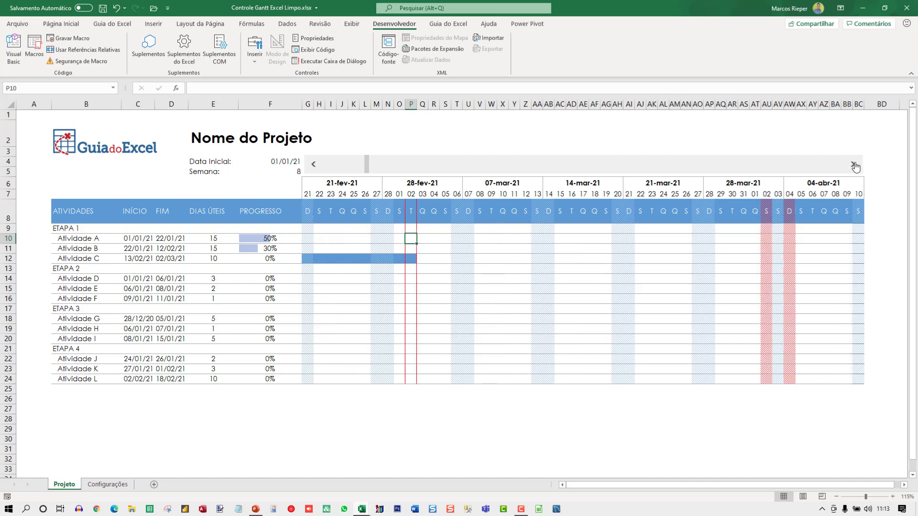
left_click(854, 165)
left_click(854, 164)
left_click(853, 165)
left_click(853, 165)
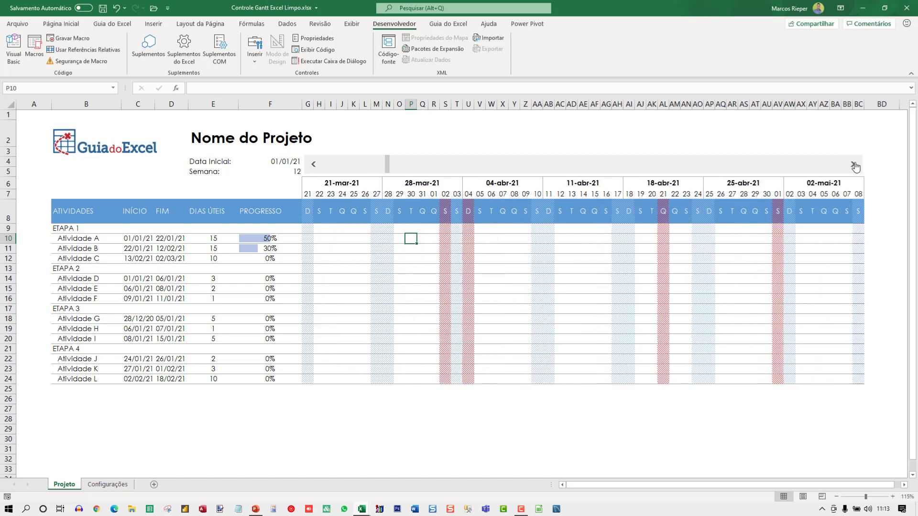
left_click(854, 165)
left_click(854, 164)
left_click(853, 164)
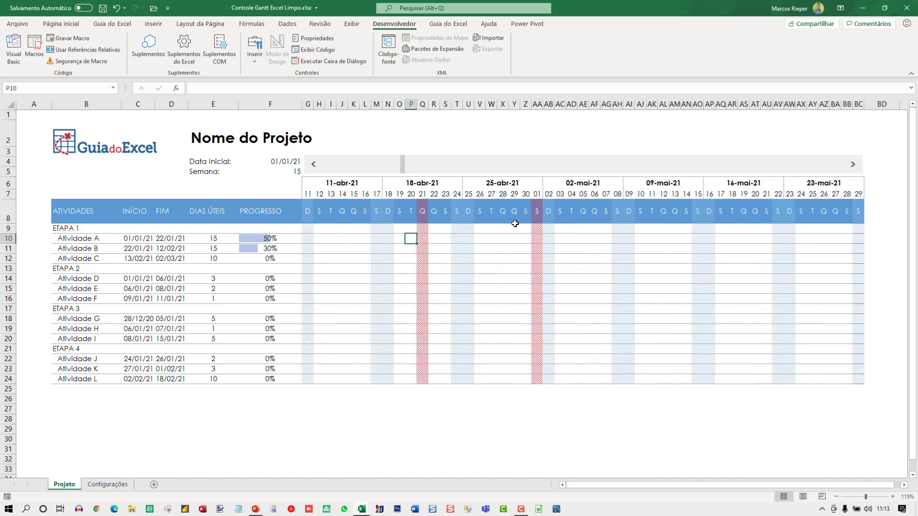
double_click(315, 166)
double_click(315, 165)
left_click(316, 166)
double_click(315, 165)
double_click(316, 165)
left_click(316, 165)
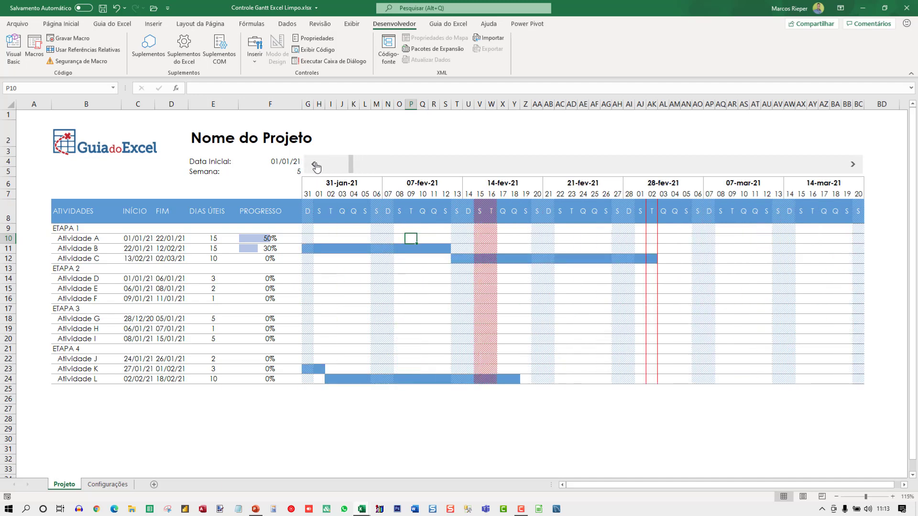
double_click(316, 165)
left_click(315, 165)
double_click(316, 165)
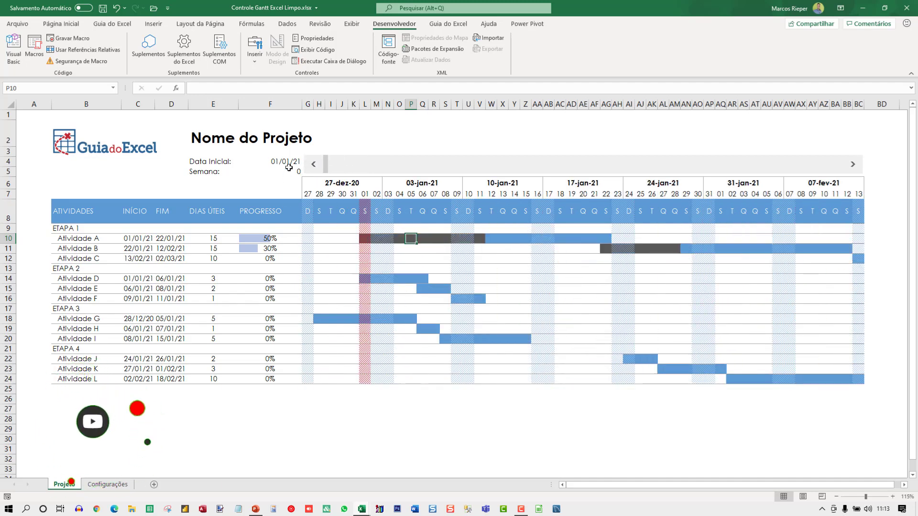
Test the progress bar by setting Atividade E's progress in F15 to 25%, and return it to 0%
double_click(253, 241)
double_click(265, 288)
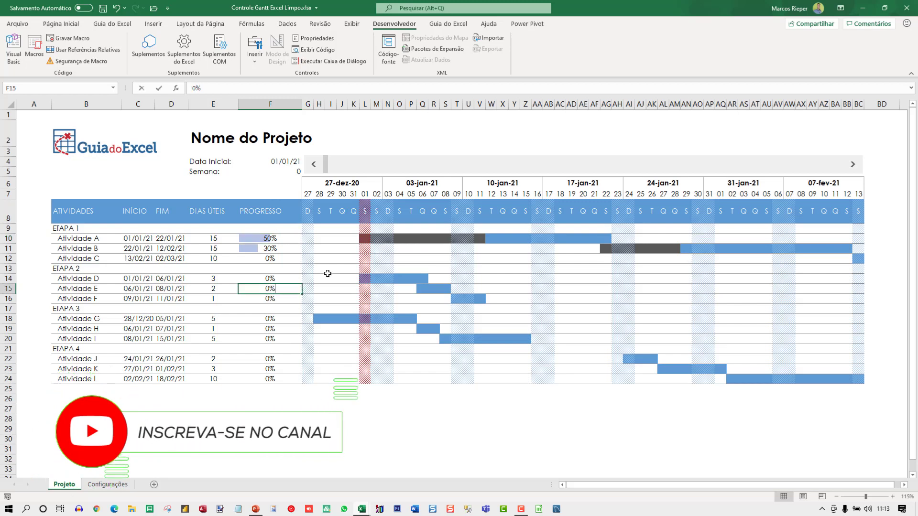
type("25")
key("Return")
key("Up")
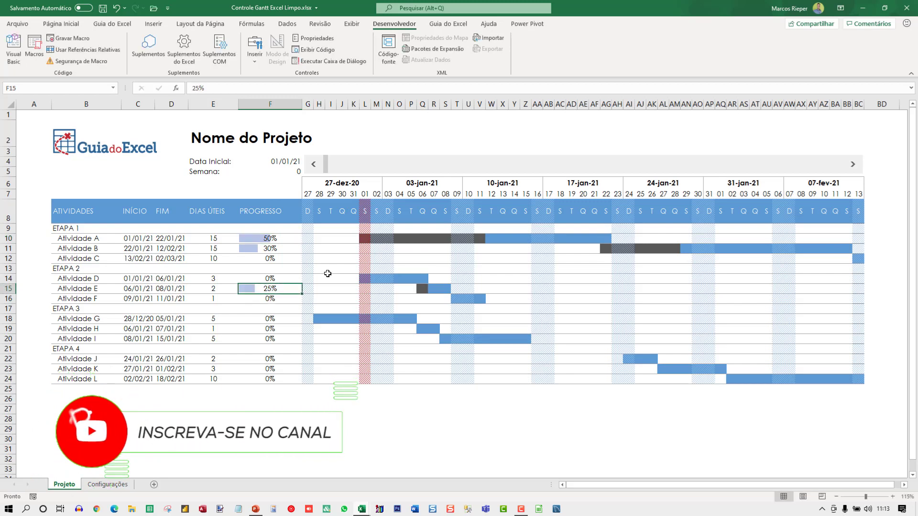
type("0")
key("Return")
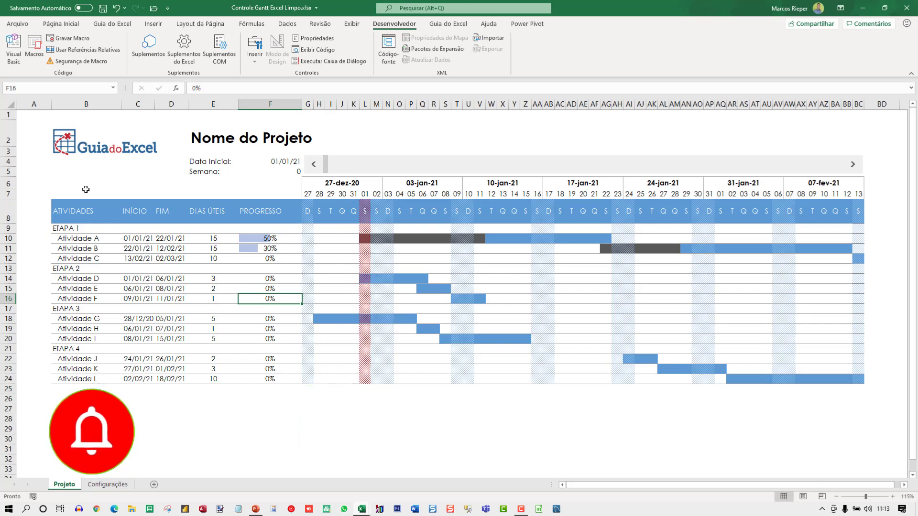
Set the Projeto sheet's page orientation to landscape (Paisagem)
left_click(219, 25)
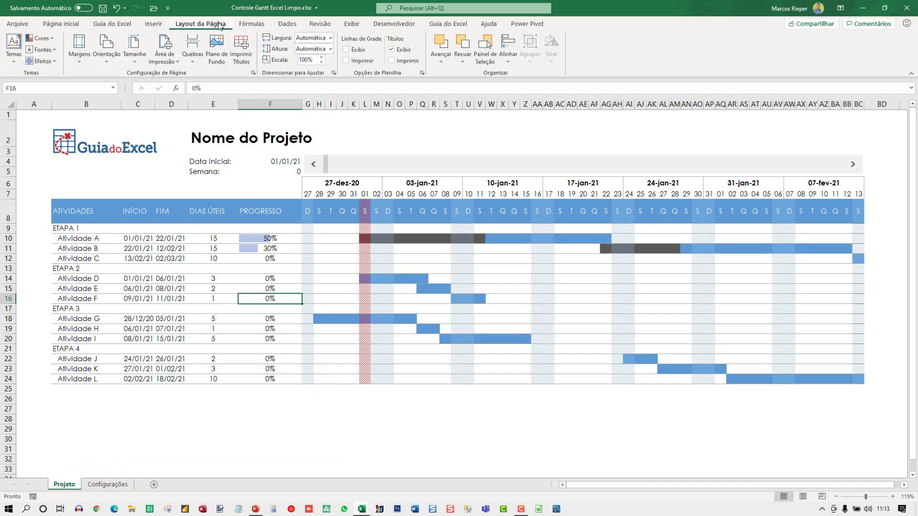
left_click(113, 58)
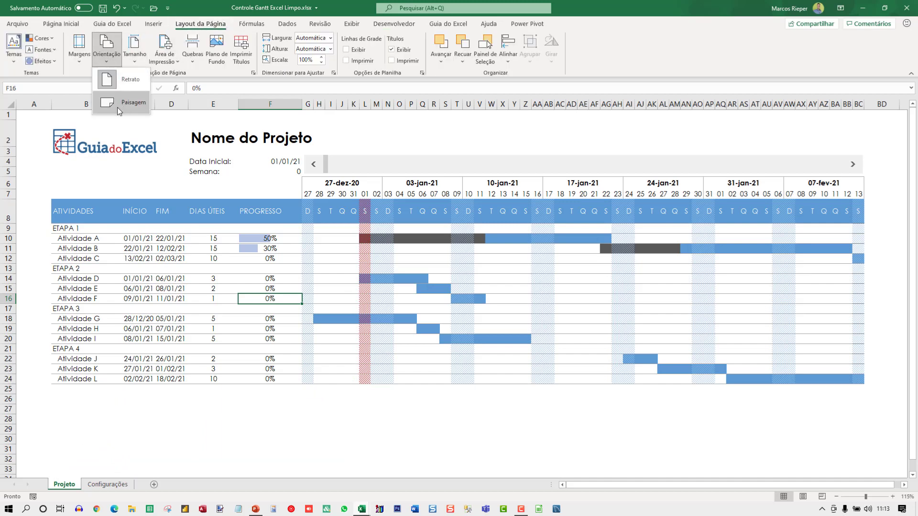
left_click(116, 106)
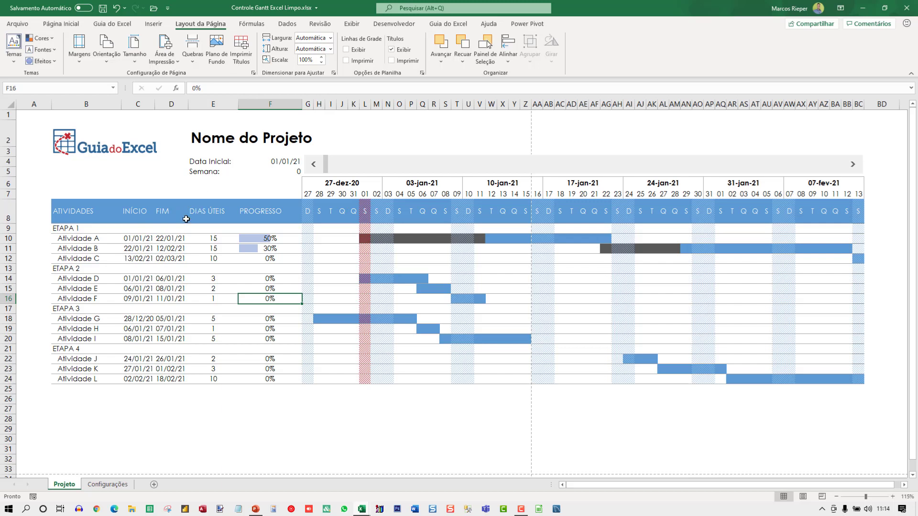
Set rows $1:$8 to repeat at the top of each printed page, and check the print preview
left_click(247, 50)
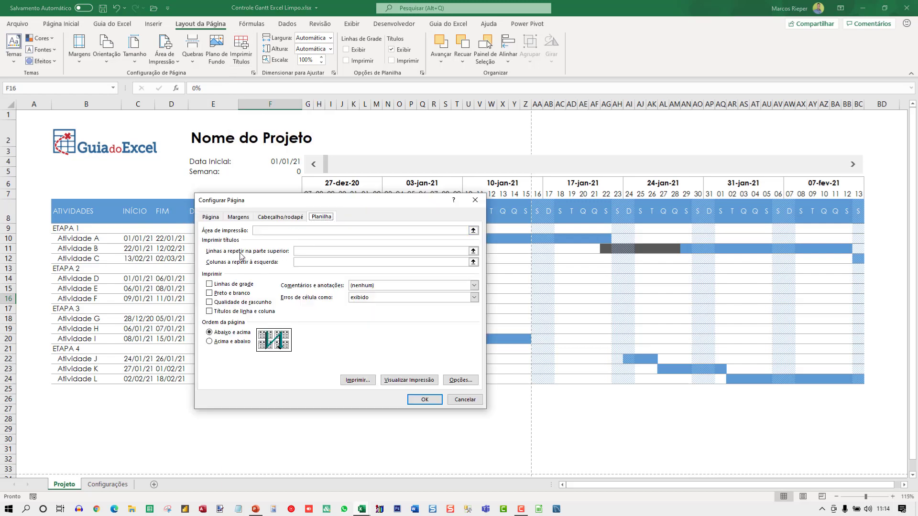
left_click(308, 253)
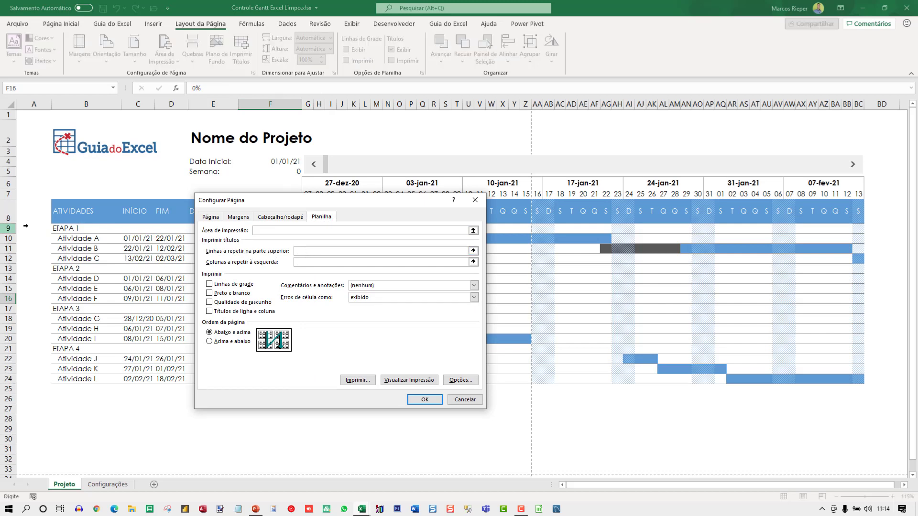
left_click_drag(8, 218, 3, 90)
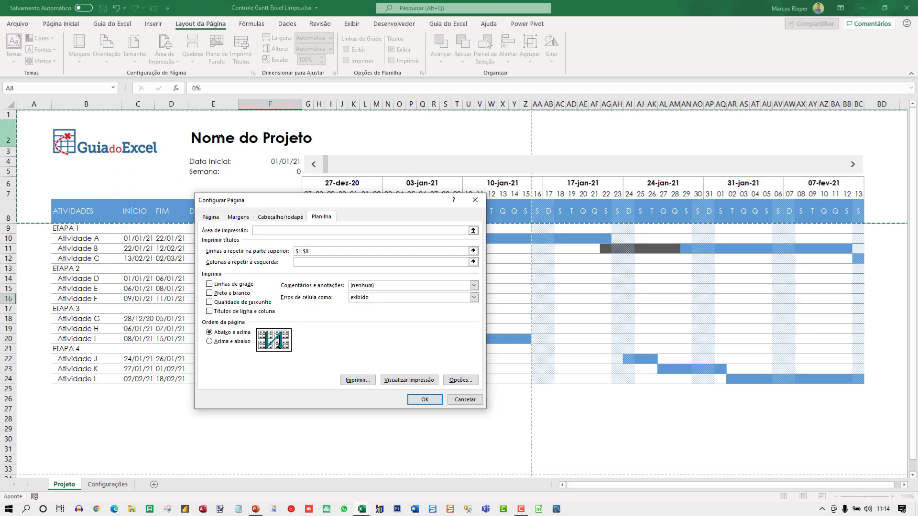
left_click(404, 382)
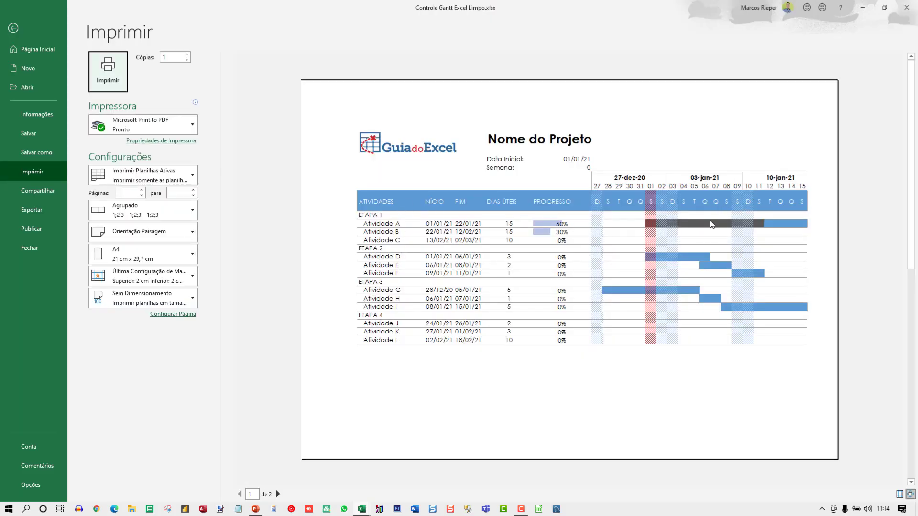
key("Escape")
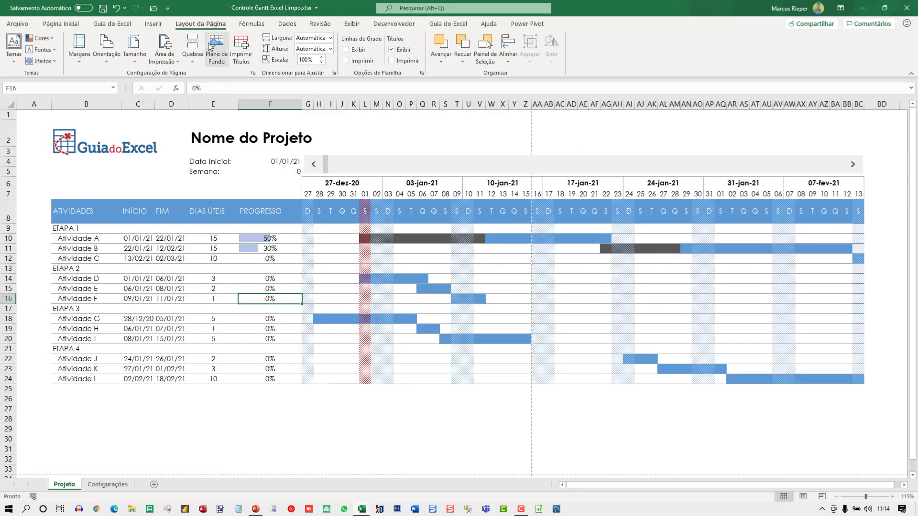
Create a custom footer whose right section reads "Página &[Página]/&[Páginas]"
left_click(240, 57)
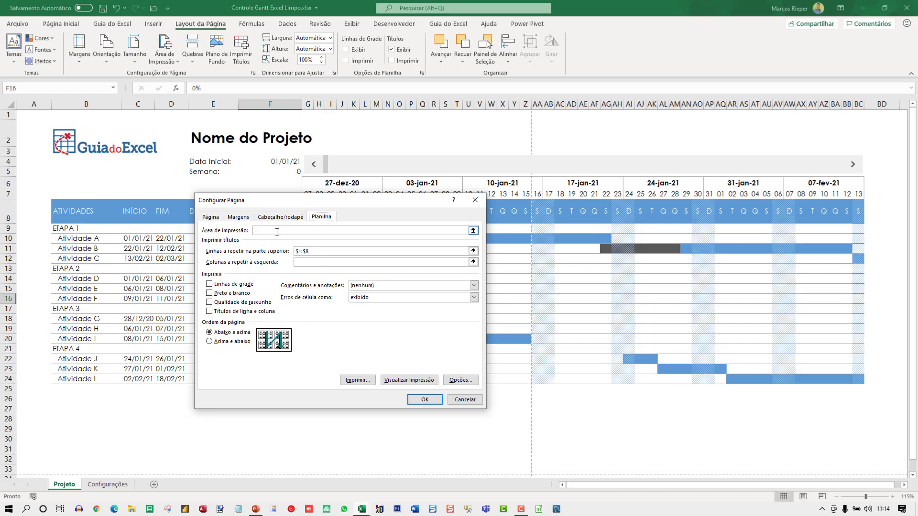
left_click(280, 217)
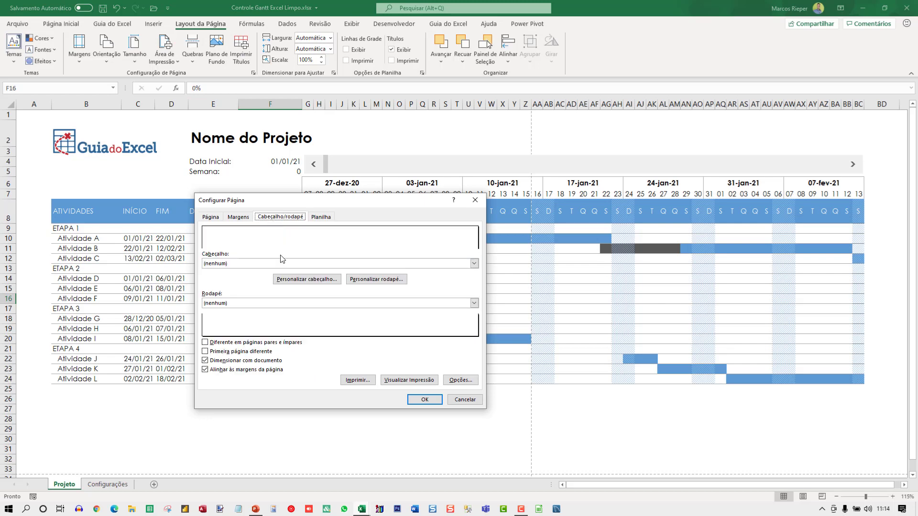
left_click(367, 283)
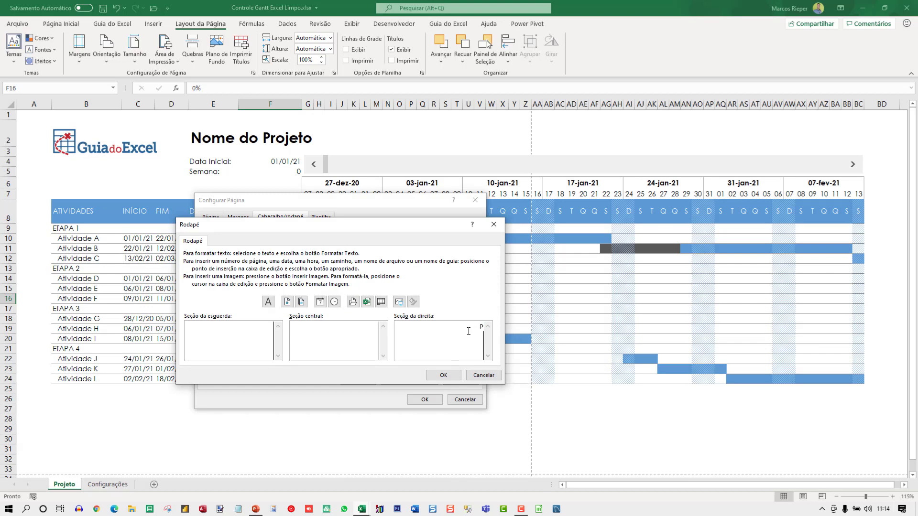
left_click(469, 331)
type("Página")
left_click(287, 302)
type("/")
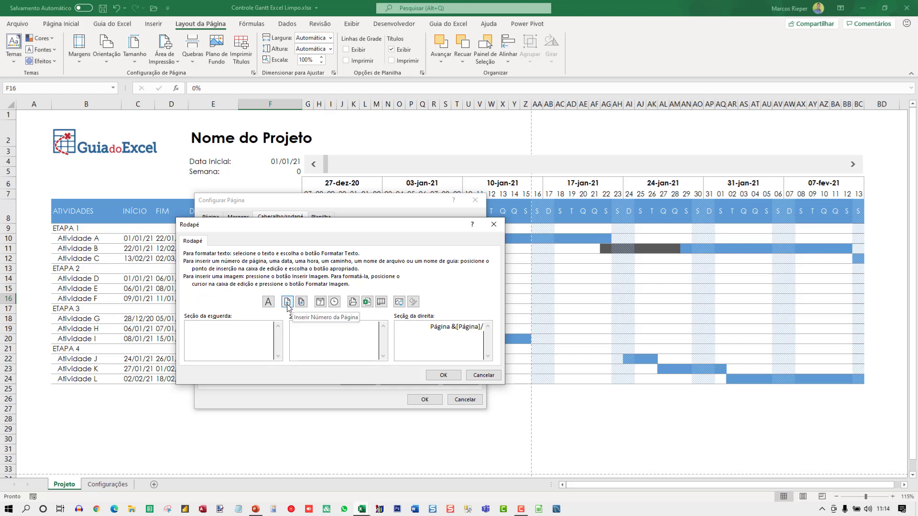
left_click(302, 302)
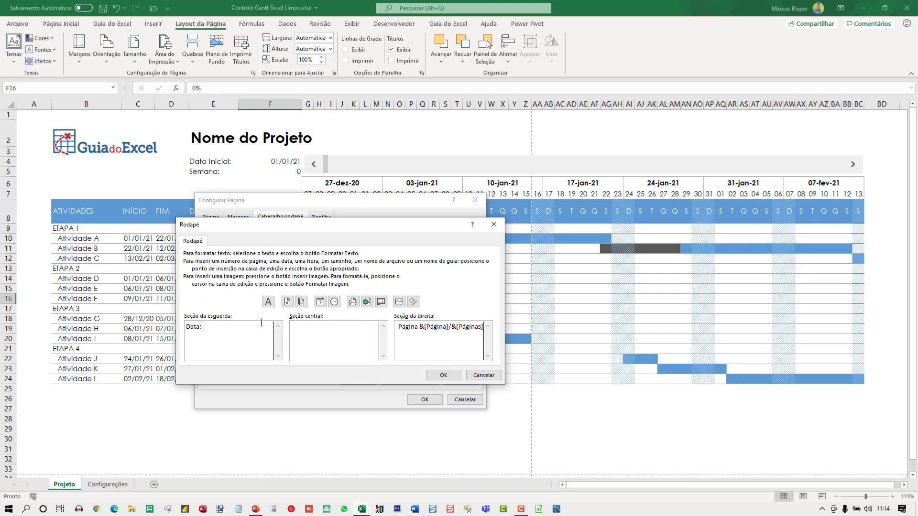
Fill the footer's left section with "Data: " followed by the date and time fields separated by a hyphen, and apply the page setup
left_click(320, 302)
left_click(334, 302)
left_click(443, 375)
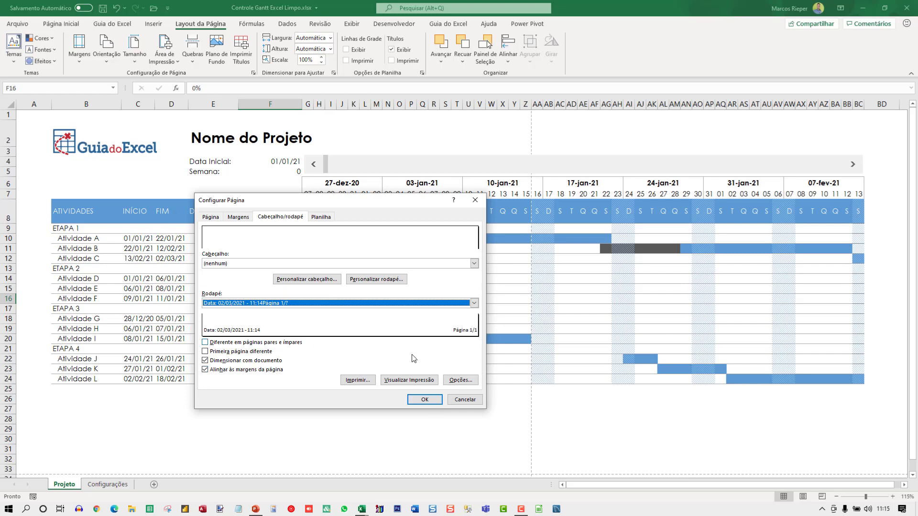
left_click(425, 400)
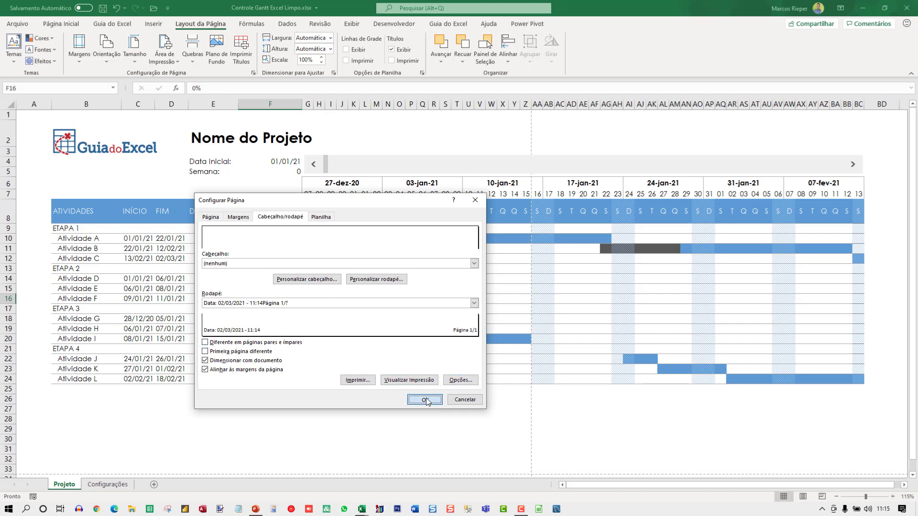
Set the left and right page margins to 0 in the page setup opened from the print preview
left_click(280, 291)
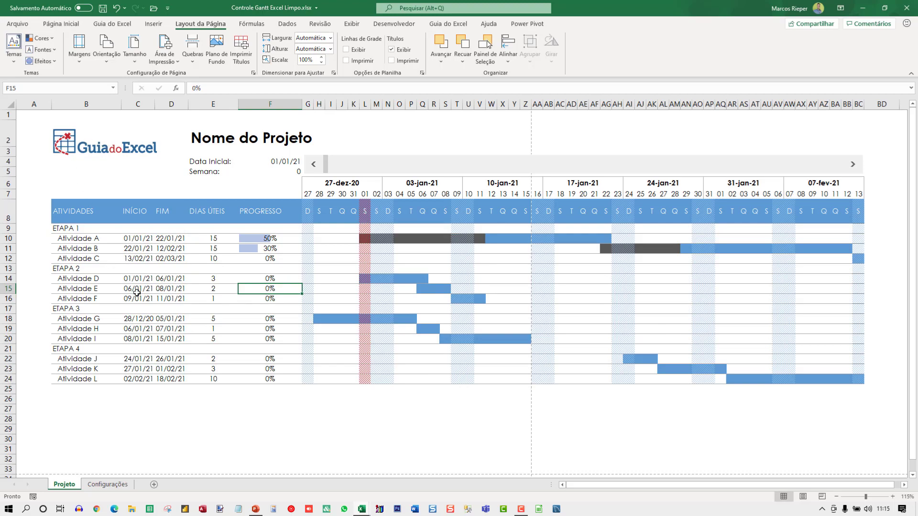
left_click(17, 23)
left_click(39, 173)
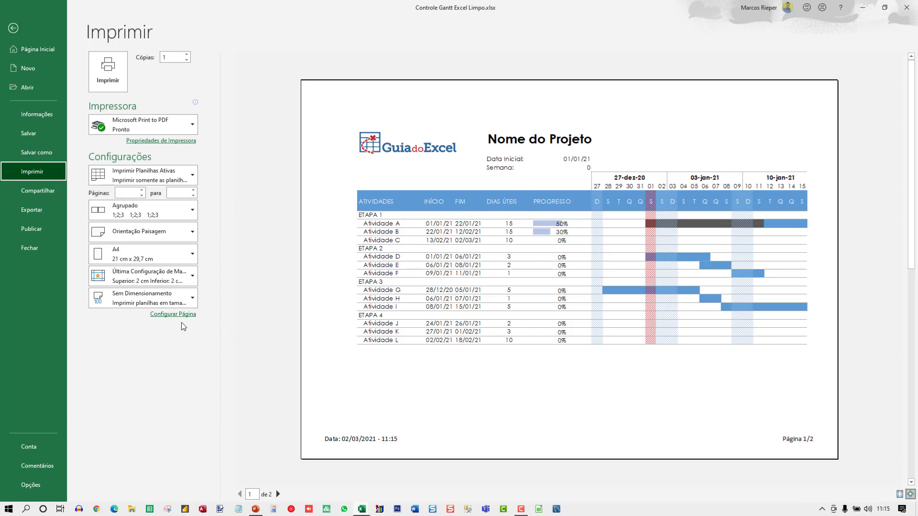
left_click(163, 314)
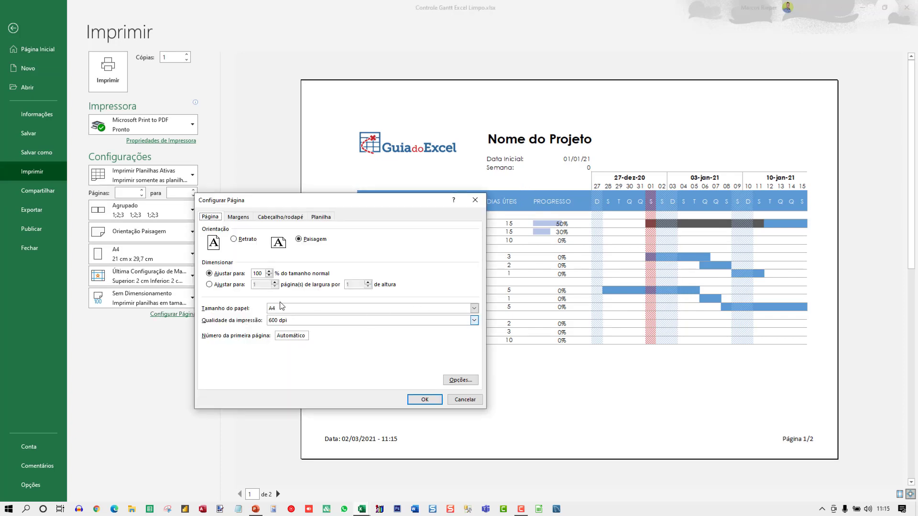
left_click(238, 218)
left_click_drag(288, 285, 203, 270)
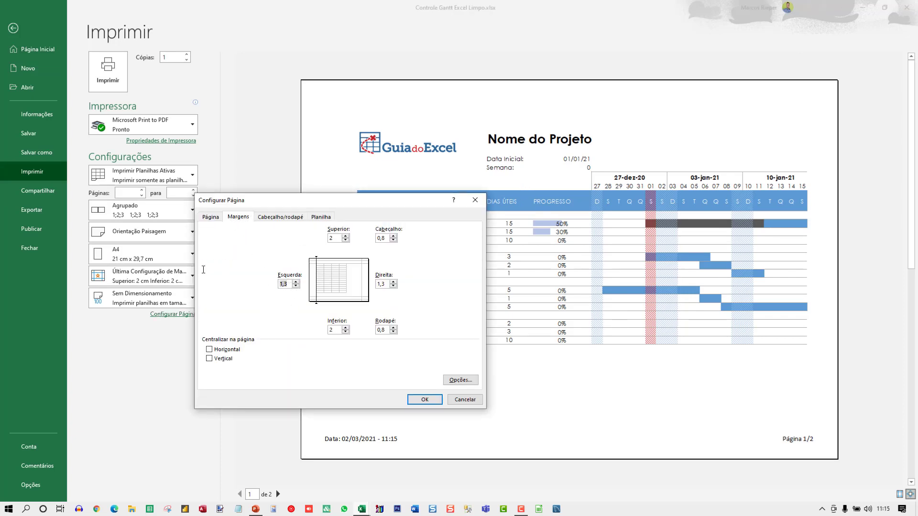
type("0")
key("Tab")
type("0")
key("Tab")
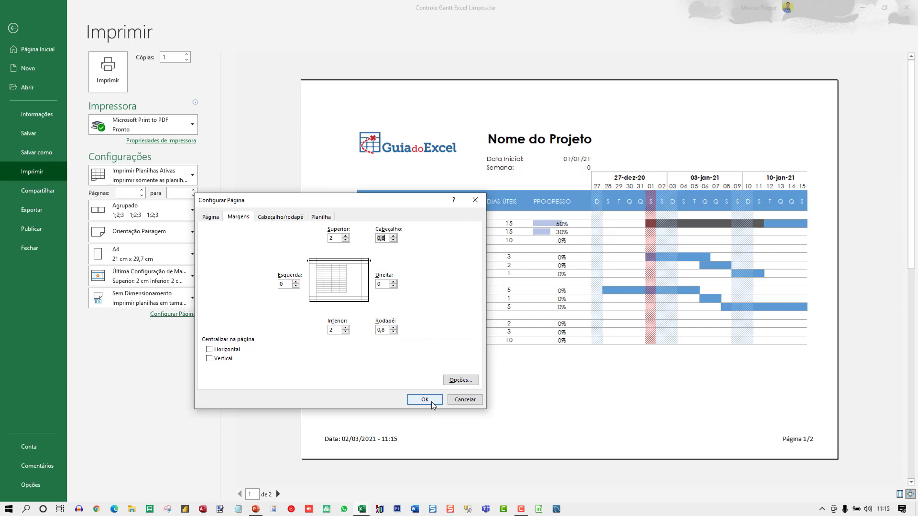
Scale the printout to fit 1 page wide, adjust its pages-tall limit, apply the page setup, and return to the Projeto sheet
left_click(211, 217)
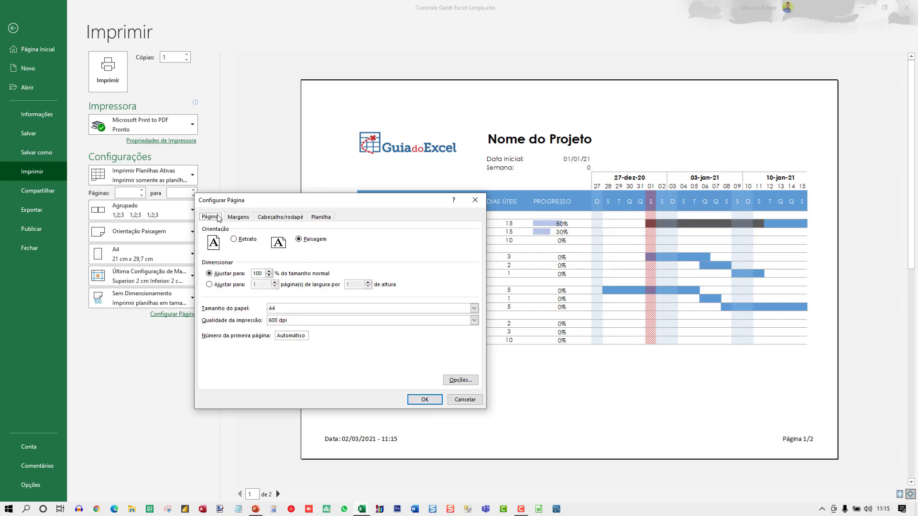
left_click(216, 286)
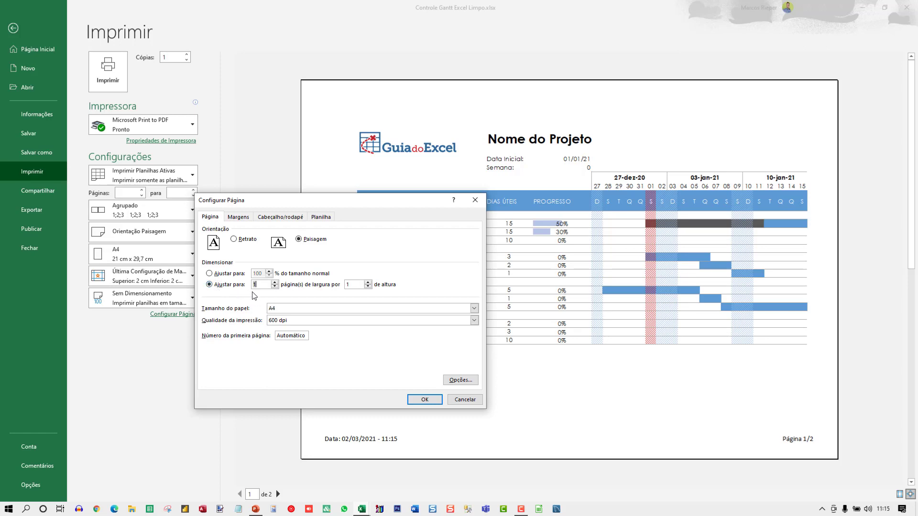
left_click(368, 282)
left_click(427, 399)
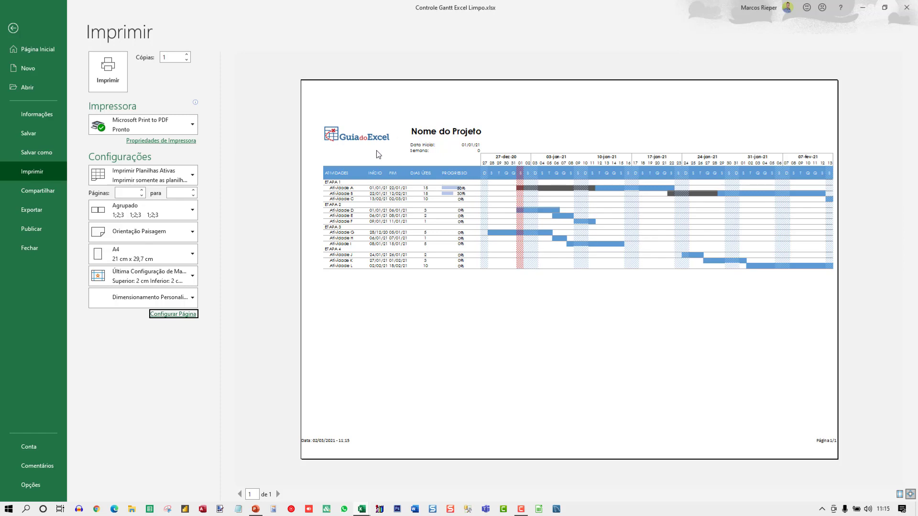
key("Escape")
left_click(266, 258)
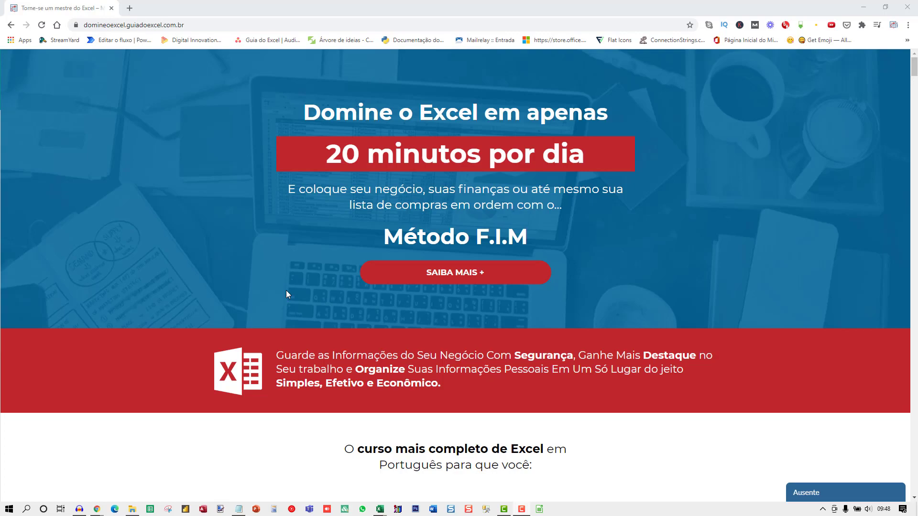
In the browser, look through the Domine o Excel course page for its modules, lesson lists, certificate, bonuses, instructor credentials and price
scroll(286, 293, "down", 20)
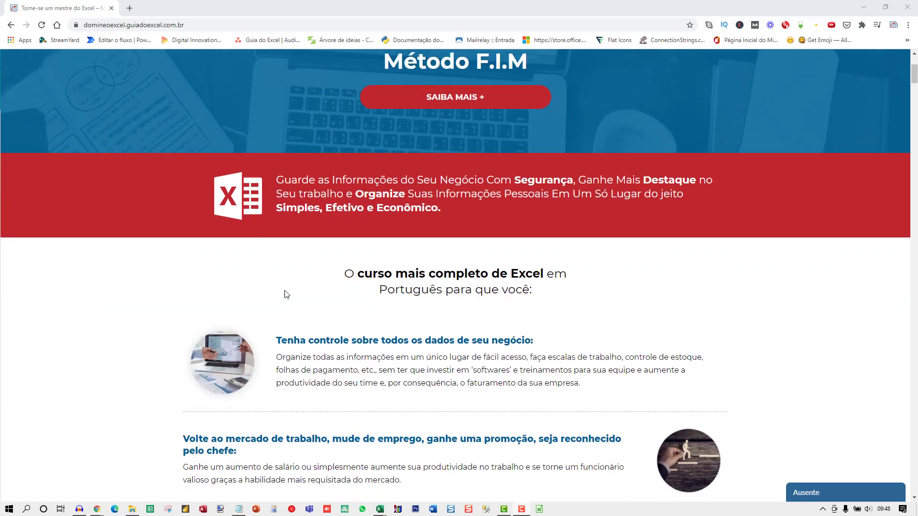
scroll(167, 268, "down", 17)
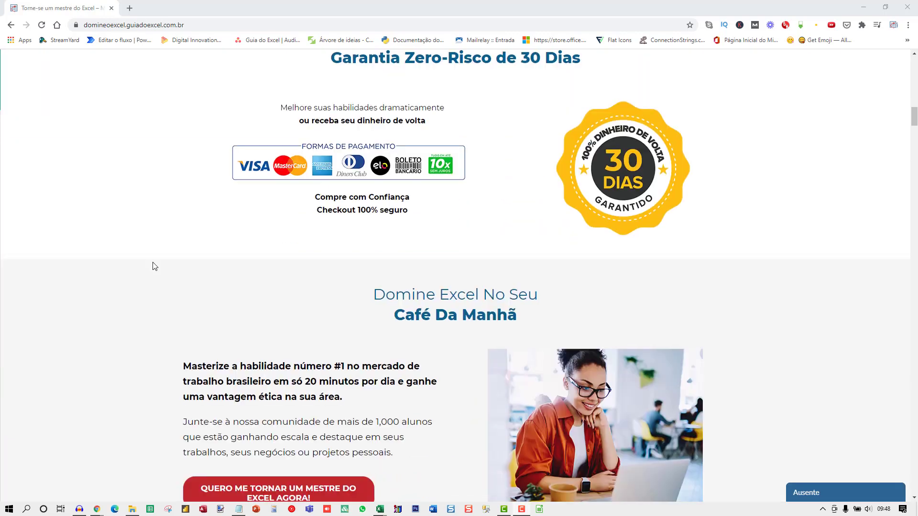
scroll(143, 270, "down", 17)
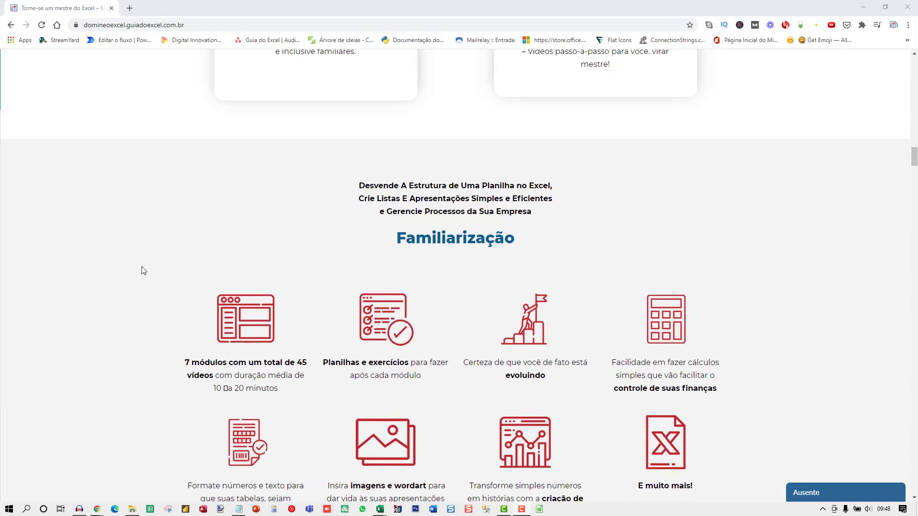
scroll(141, 277, "down", 20)
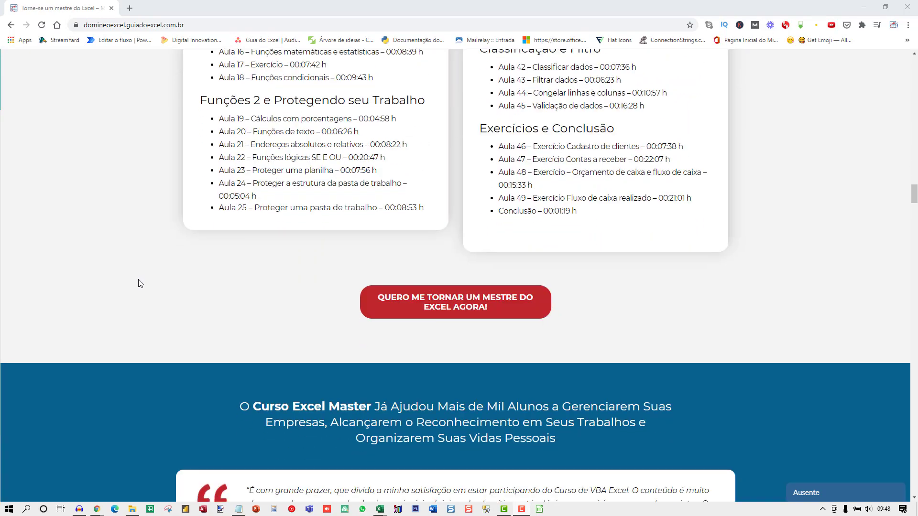
scroll(139, 287, "down", 20)
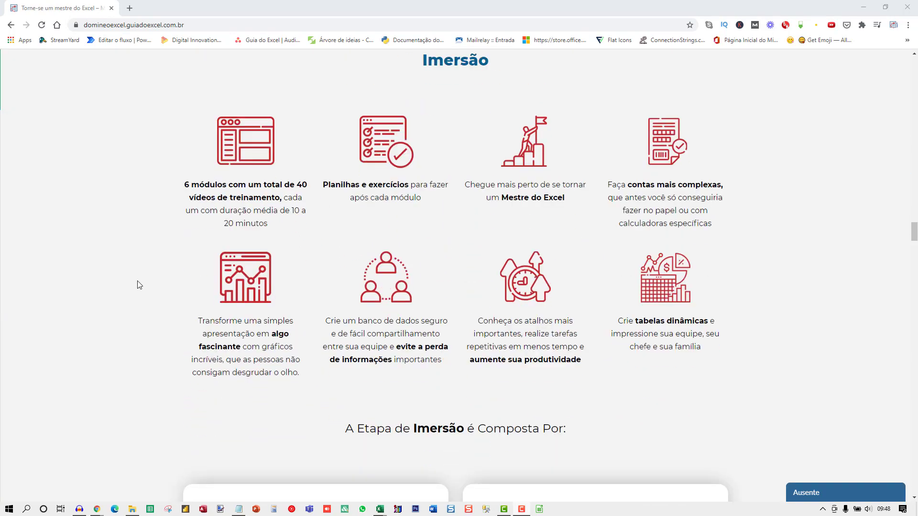
scroll(135, 292, "down", 15)
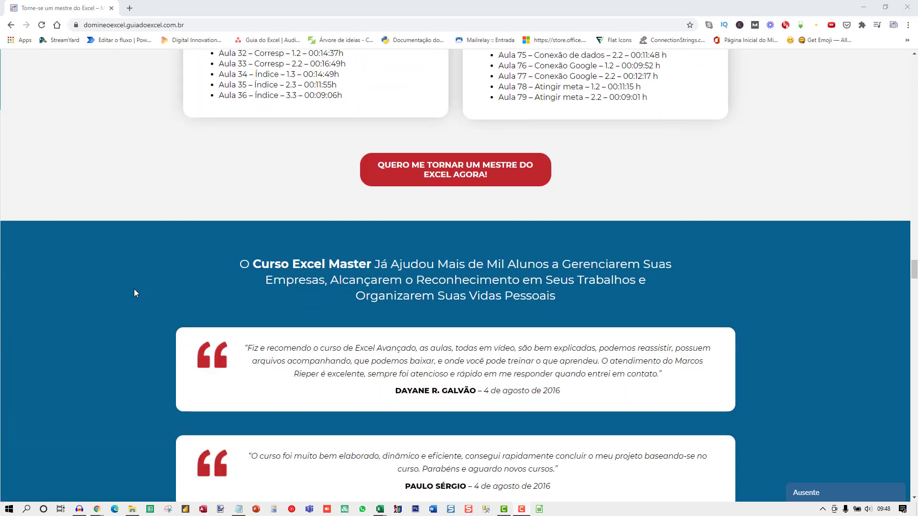
scroll(136, 301, "down", 20)
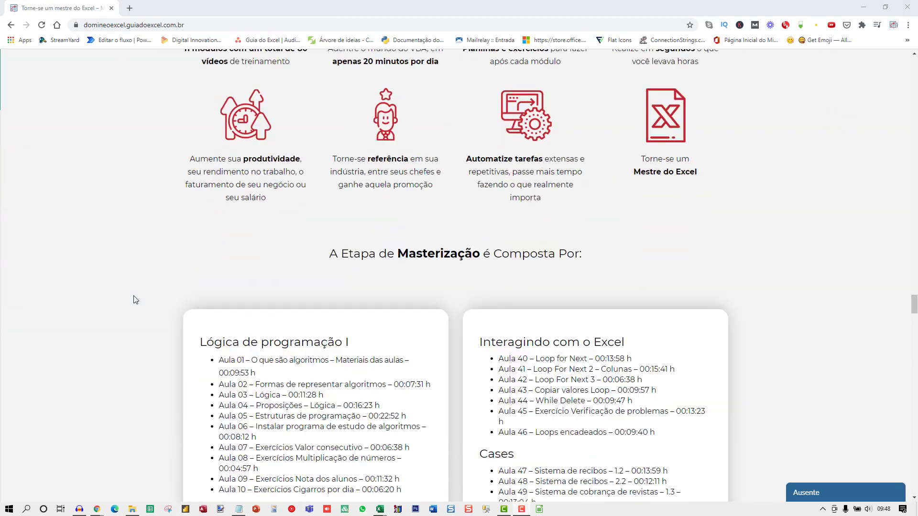
scroll(136, 308, "down", 18)
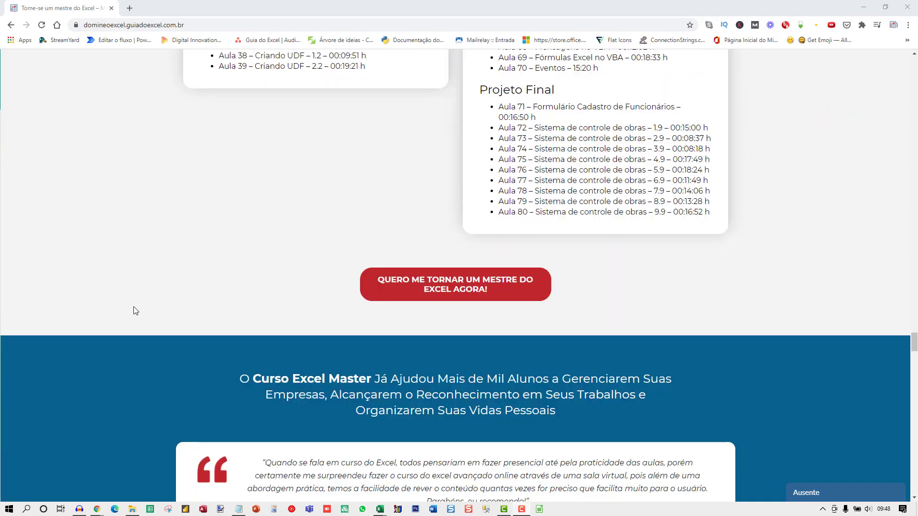
scroll(134, 313, "down", 20)
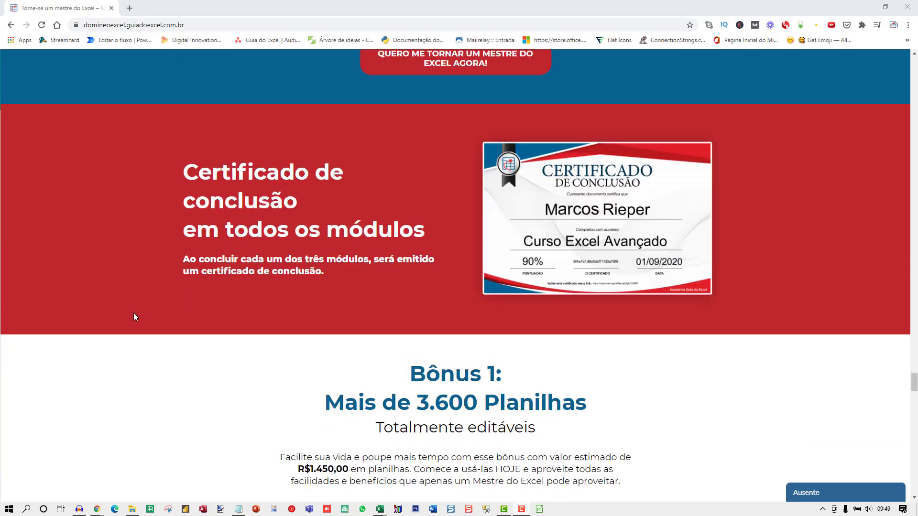
scroll(135, 323, "down", 20)
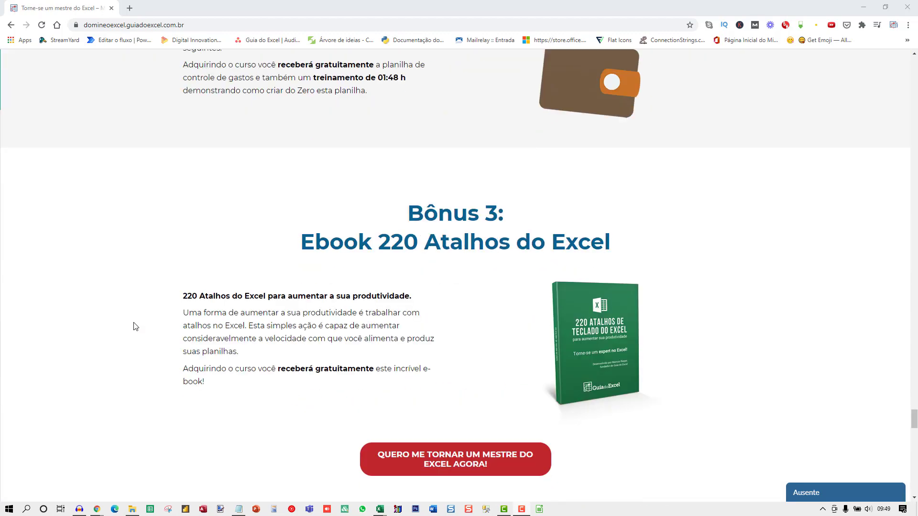
scroll(136, 332, "down", 15)
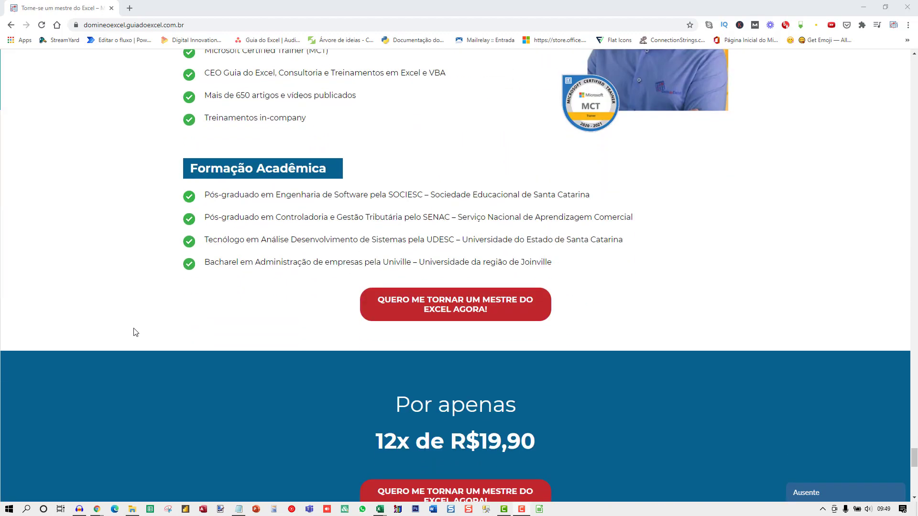